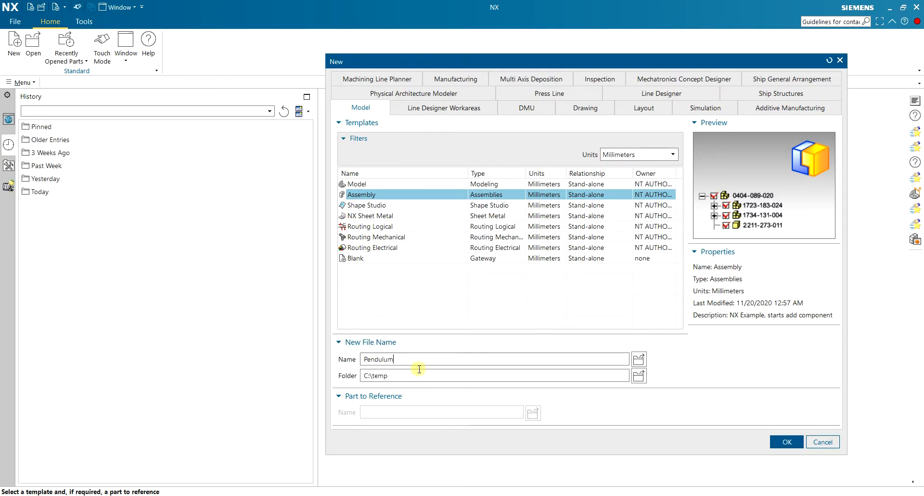
# Create the Pendulum assembly file in C:\temp without placing an existing component, and display its assembly structure.
pyautogui.click(782, 441)
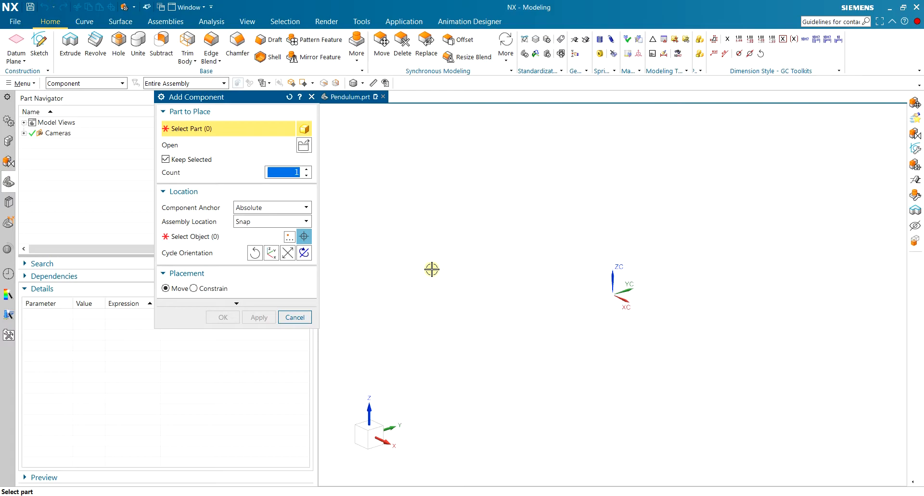
pyautogui.click(301, 317)
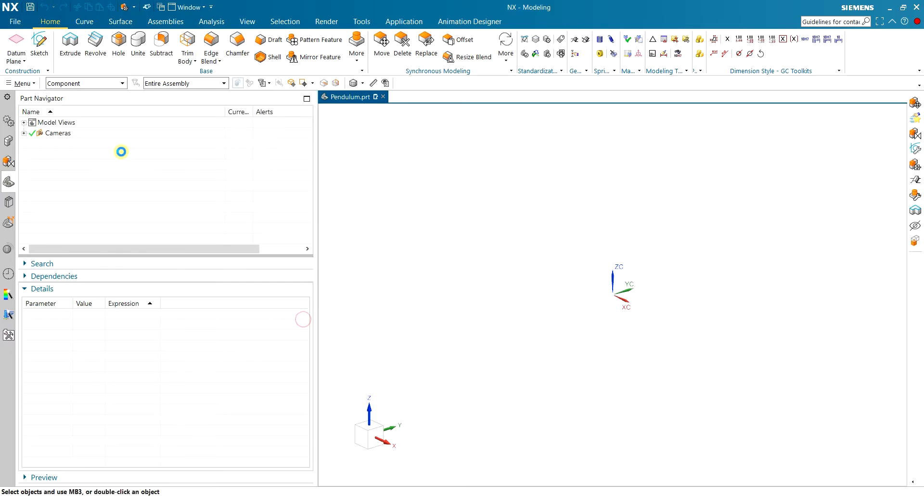
pyautogui.click(9, 141)
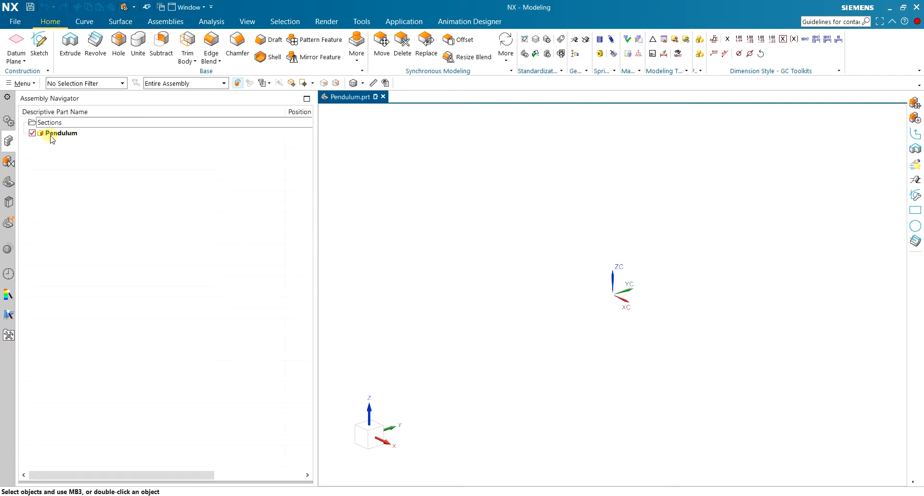
# Add a new empty component to the Pendulum assembly and make it the work part.
pyautogui.click(165, 21)
pyautogui.click(60, 48)
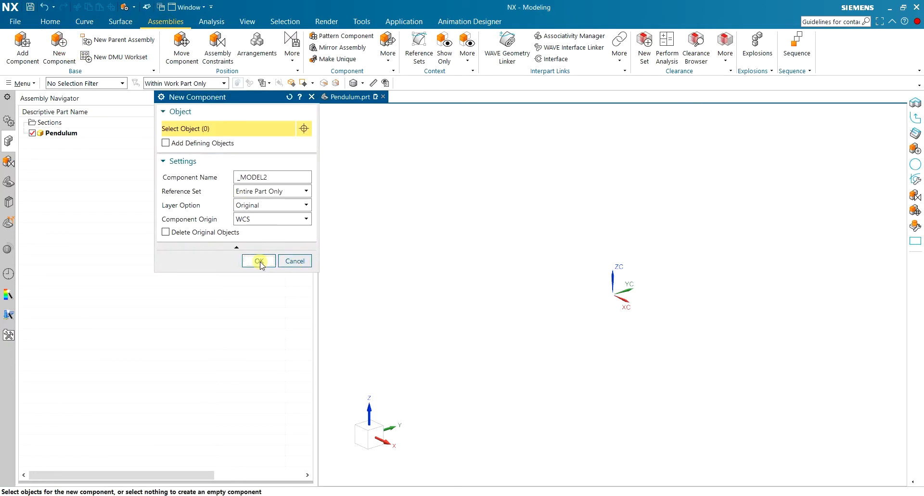
pyautogui.click(259, 260)
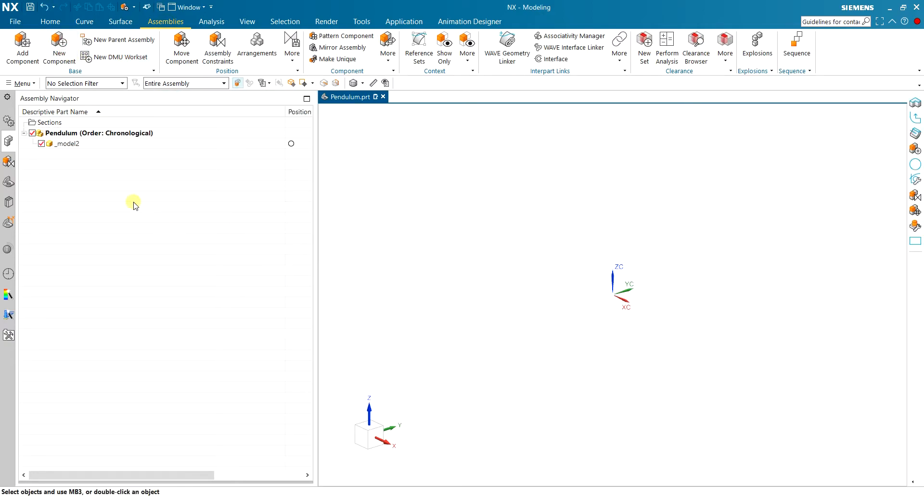
pyautogui.doubleClick(76, 143)
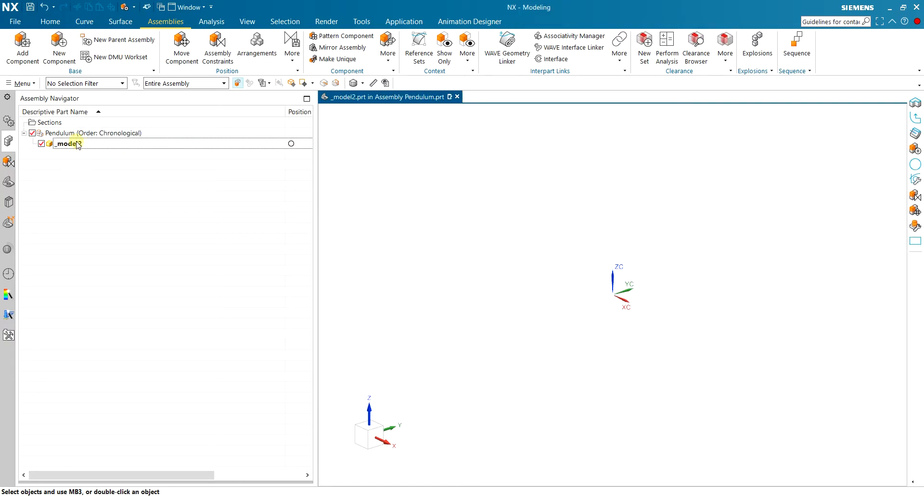
# Start a new sketch on the YZ plane in the new component.
pyautogui.click(50, 21)
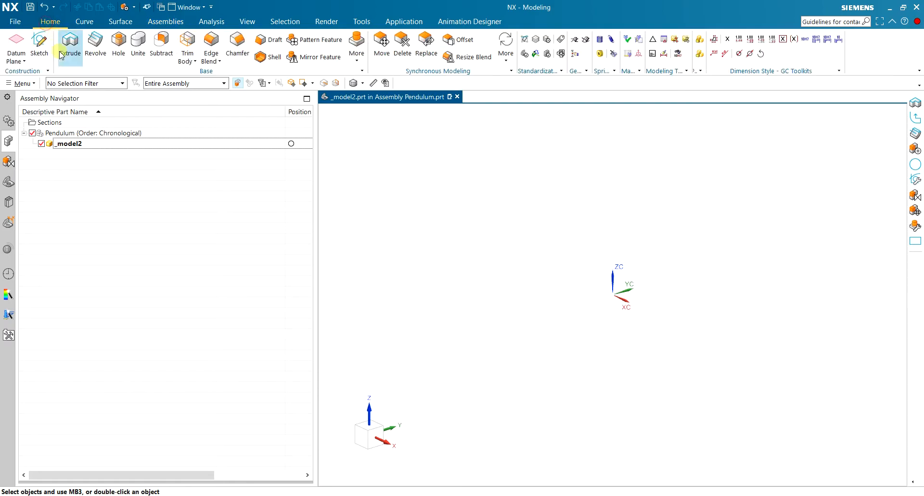
pyautogui.click(39, 54)
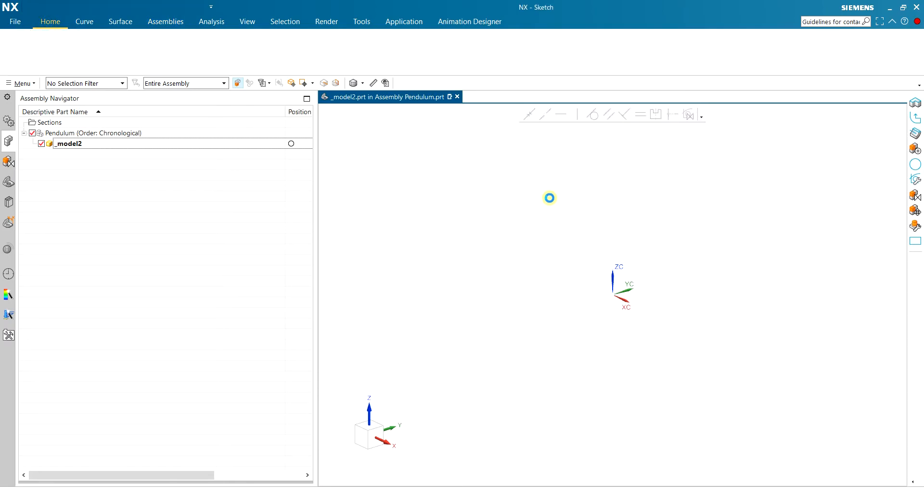
pyautogui.click(585, 224)
pyautogui.click(259, 218)
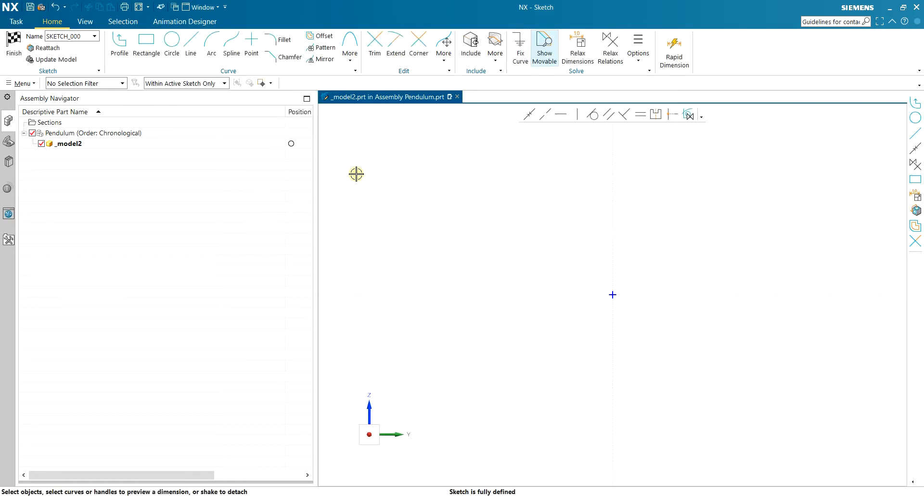
# Draw two concentric circles centred on the sketch origin with diameters of 200 mm and 100 mm.
pyautogui.click(172, 42)
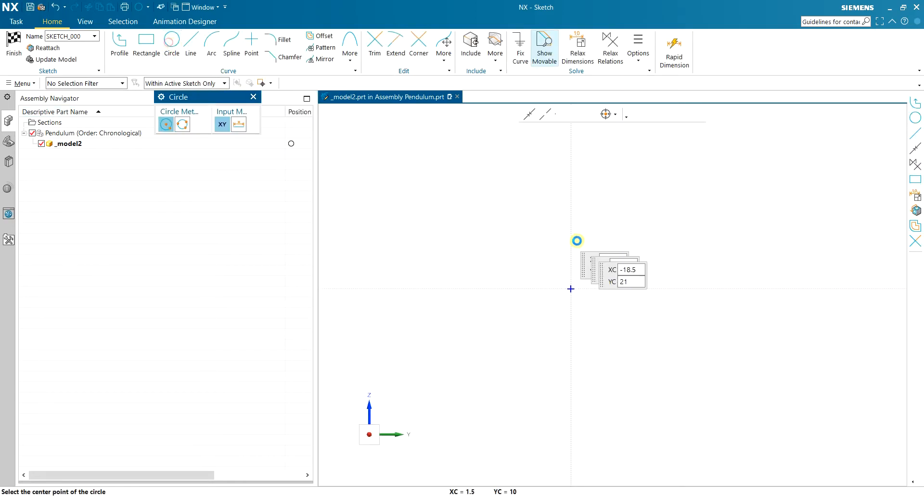
pyautogui.click(570, 288)
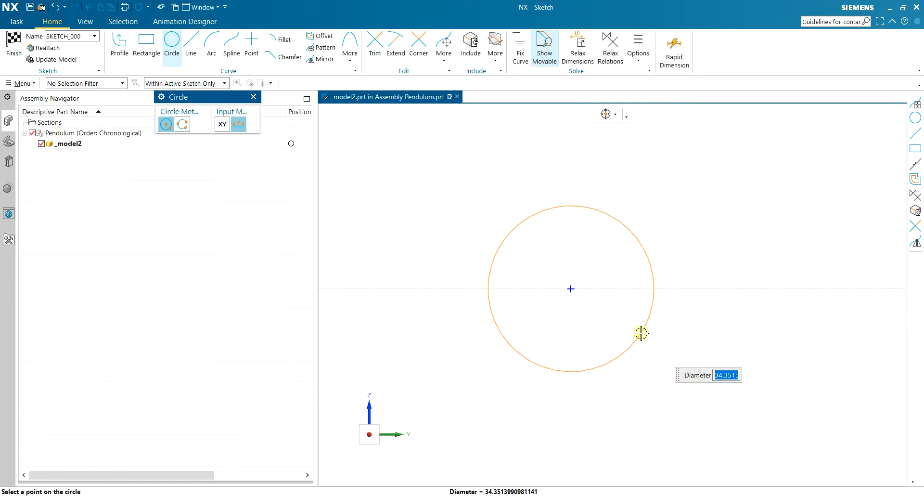
pyautogui.write('200')
pyautogui.press('Return')
pyautogui.scroll(-5, 641, 333)
pyautogui.scroll(2, 641, 332)
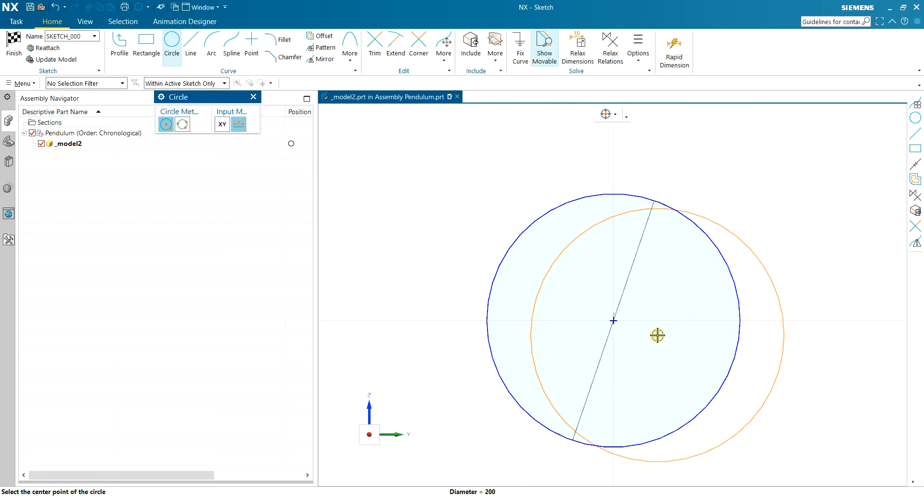
pyautogui.click(613, 320)
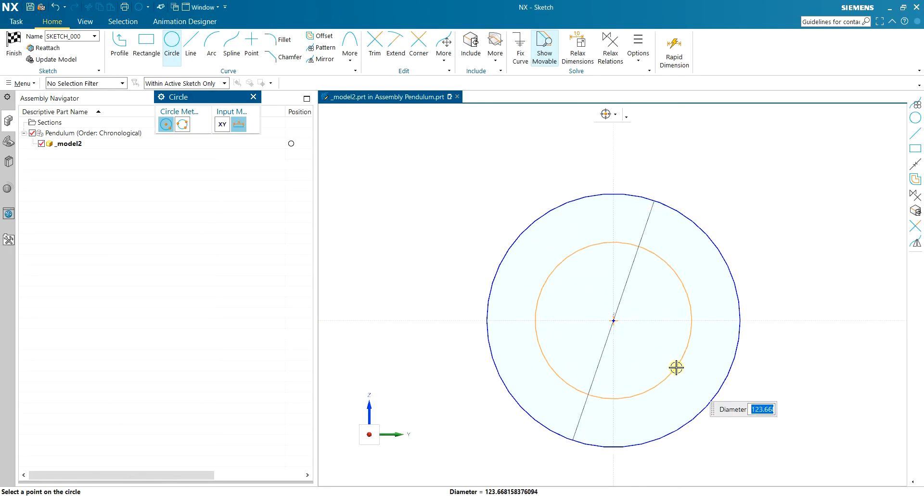
pyautogui.write('100')
pyautogui.press('Return')
# Draw a 15 mm diameter circle on the vertical sketch axis, between the two concentric circles above the origin.
pyautogui.scroll(3, 654, 215)
pyautogui.click(567, 228)
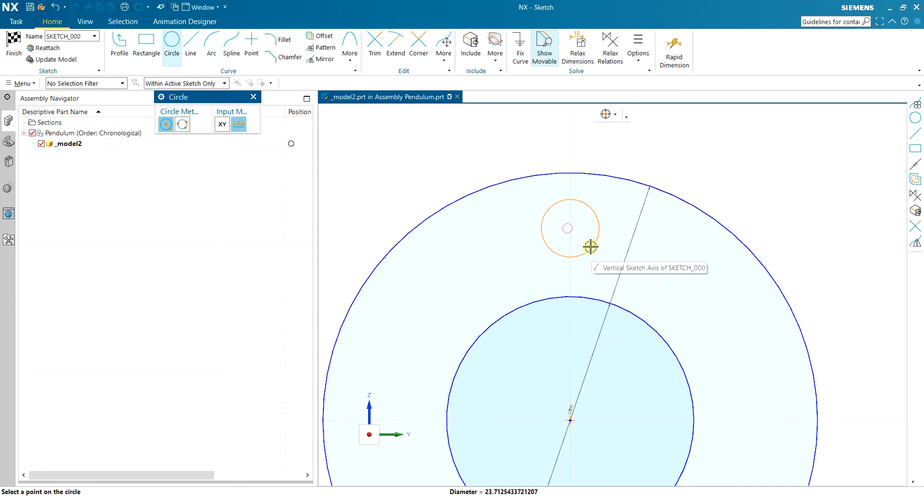
pyautogui.write('1')
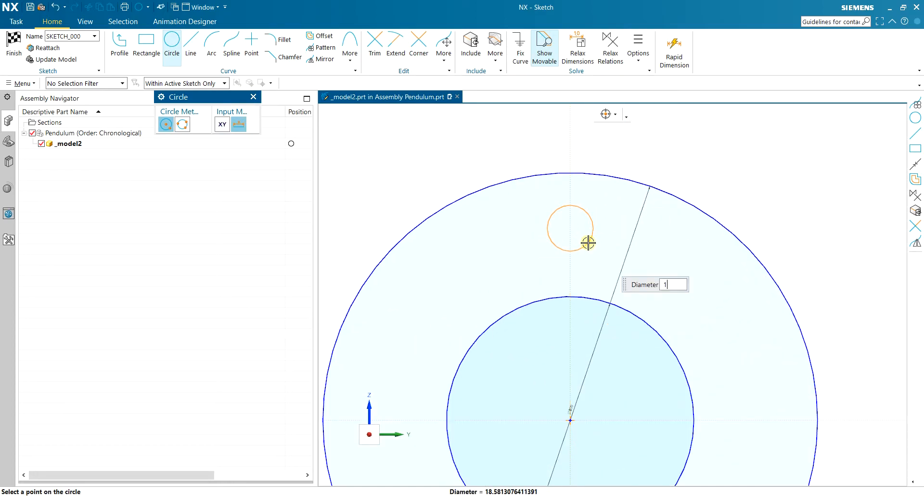
pyautogui.write('5')
pyautogui.press('Return')
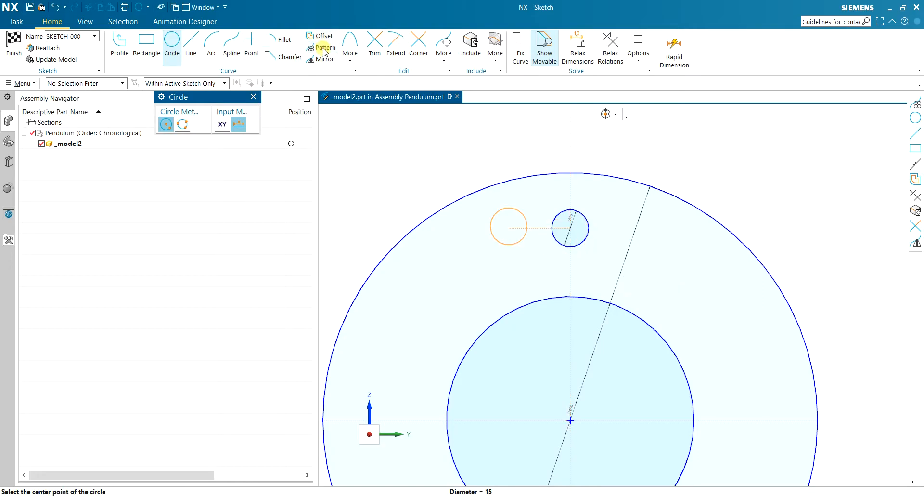
# Pattern the 15 mm circle circularly about the outer circle's centre, count 4 over 360°, and finish the sketch.
pyautogui.click(323, 50)
pyautogui.click(588, 225)
pyautogui.scroll(-2, 588, 224)
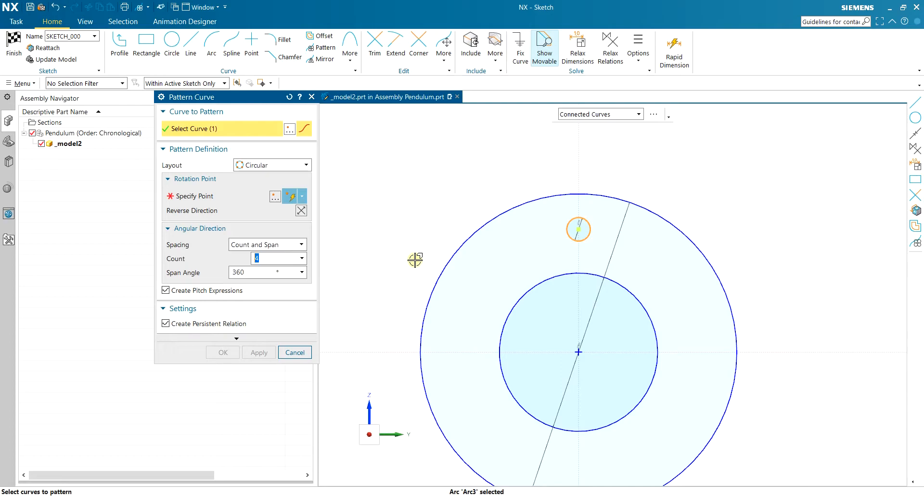
pyautogui.click(289, 207)
pyautogui.click(509, 211)
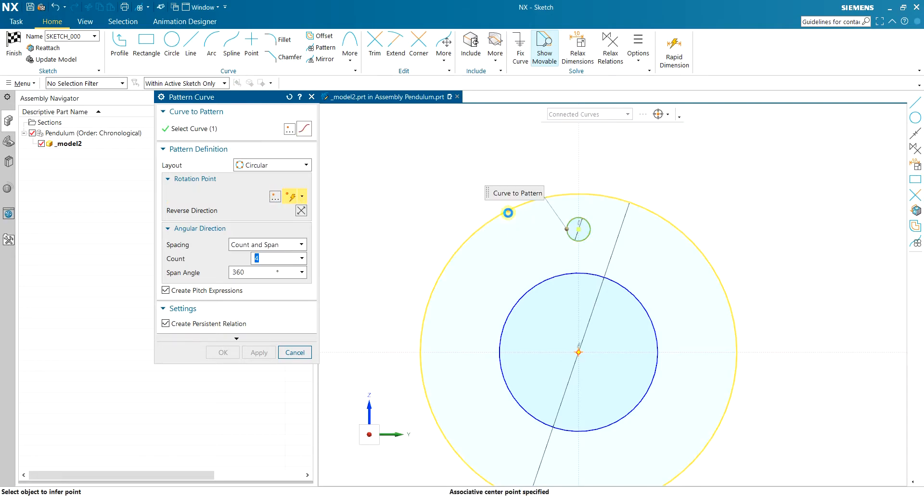
pyautogui.click(226, 351)
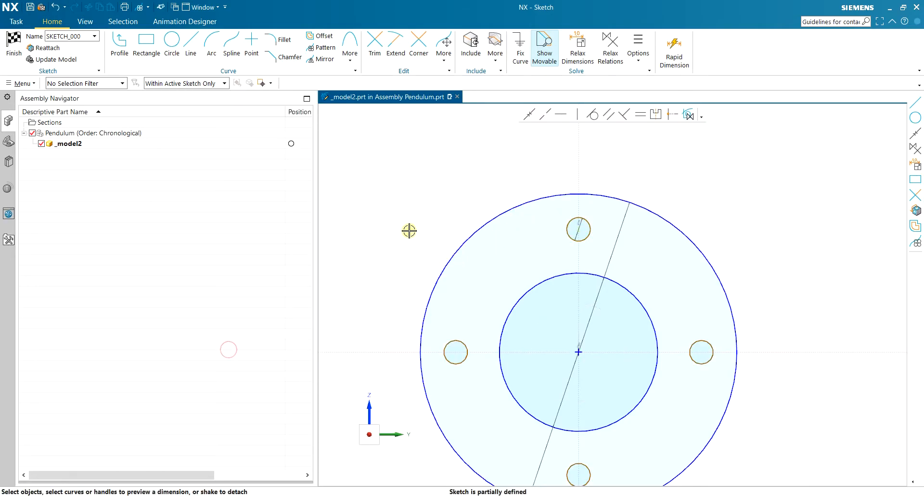
pyautogui.moveTo(410, 225); pyautogui.dragTo(421, 232, button='middle')
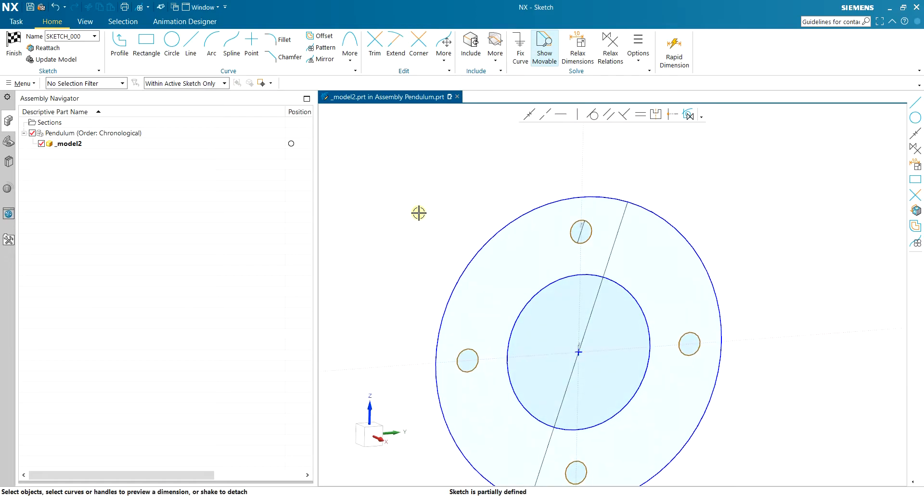
pyautogui.click(13, 44)
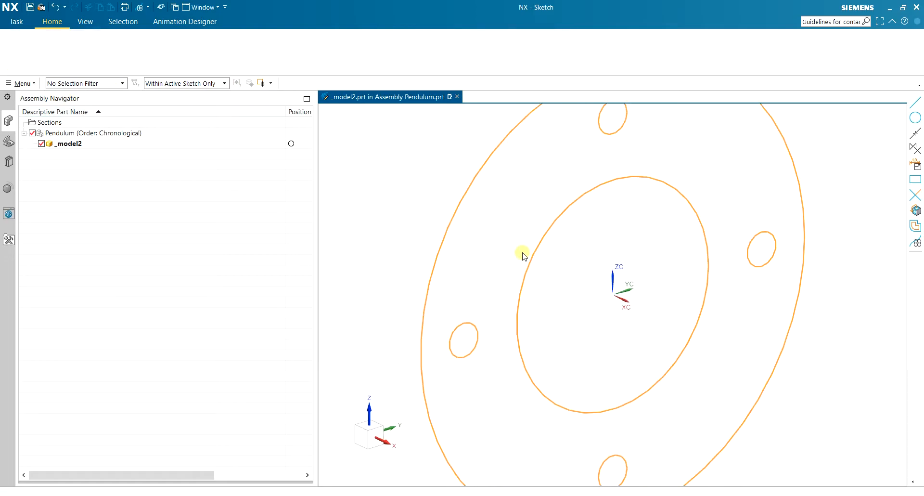
# Extrude the ring sketch with its four holes into a solid, start distance 400 mm and end distance 0 mm.
pyautogui.scroll(-5, 544, 246)
pyautogui.scroll(2, 533, 175)
pyautogui.click(69, 43)
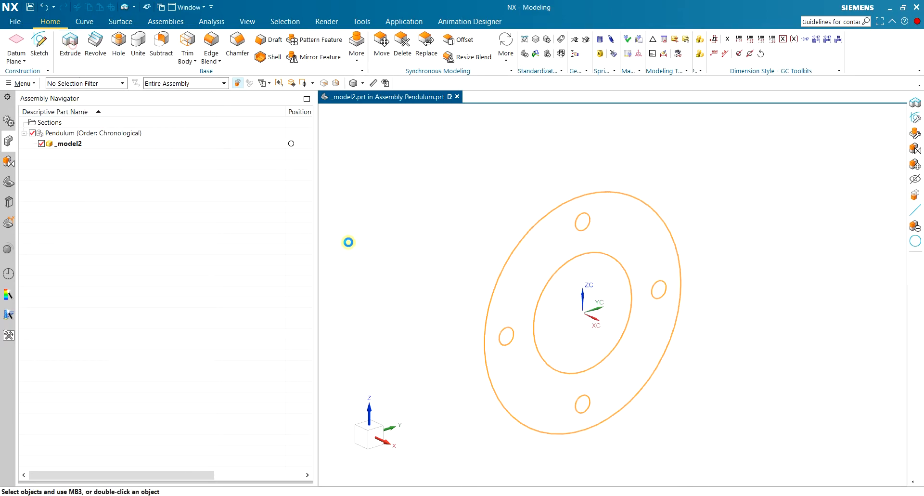
pyautogui.scroll(-5, 458, 231)
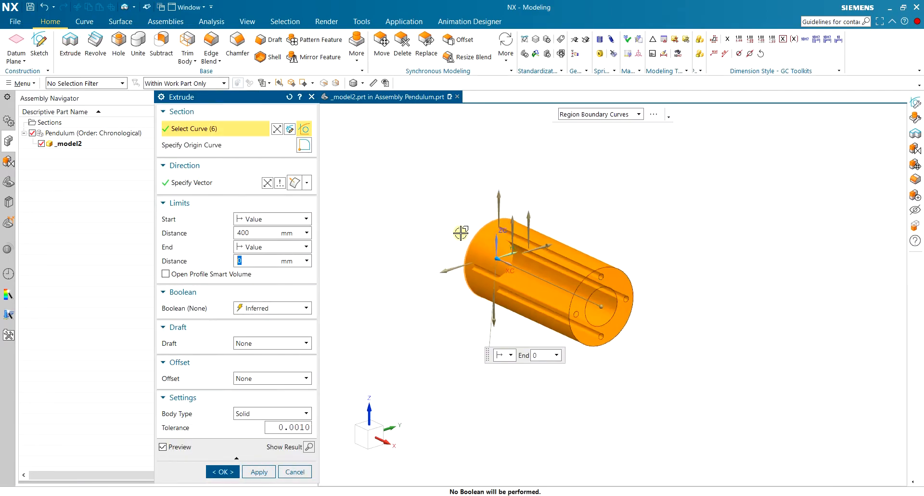
pyautogui.scroll(2, 563, 252)
pyautogui.click(264, 233)
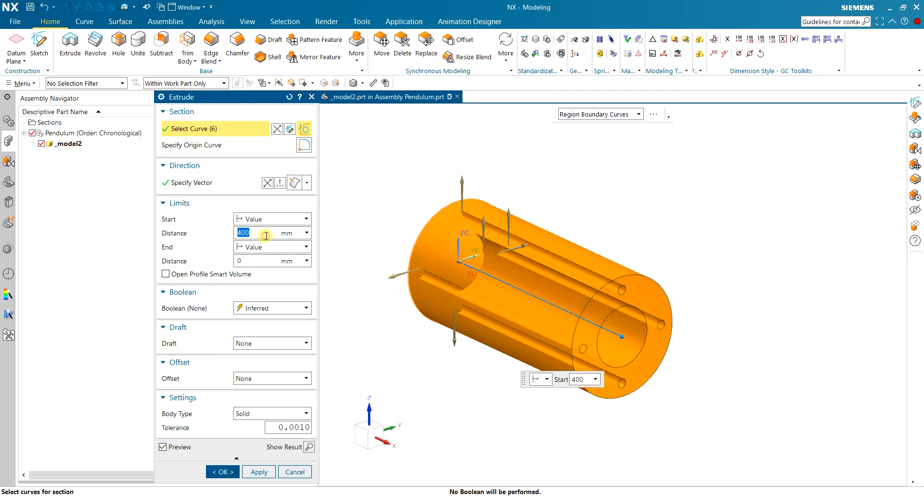
pyautogui.moveTo(679, 246); pyautogui.dragTo(693, 269, button='middle')
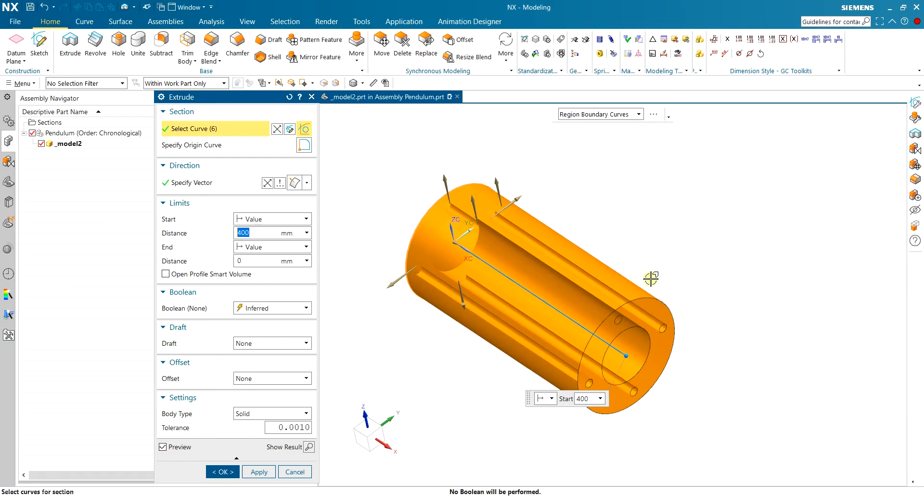
pyautogui.click(222, 471)
pyautogui.moveTo(592, 330); pyautogui.dragTo(653, 234, button='middle')
pyautogui.scroll(2, 526, 248)
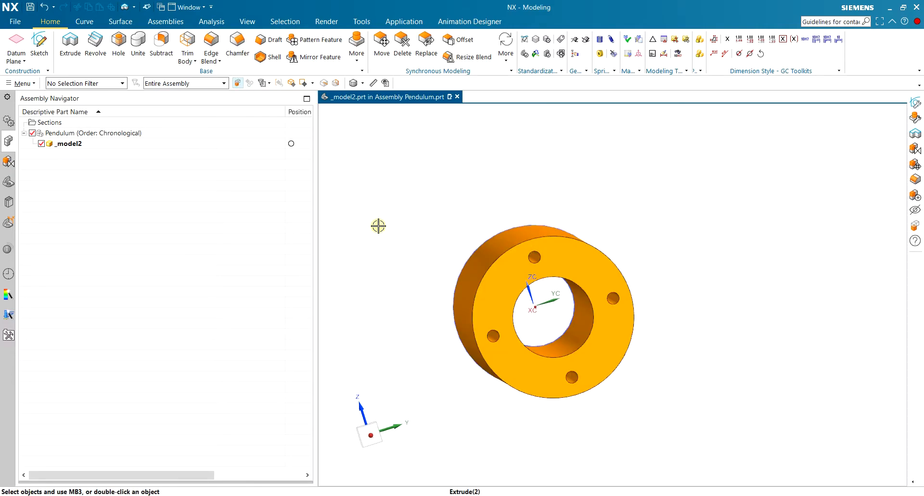
# Make the Pendulum assembly the work part and save it, naming the ring component Wheel in C:\temp.
pyautogui.doubleClick(129, 137)
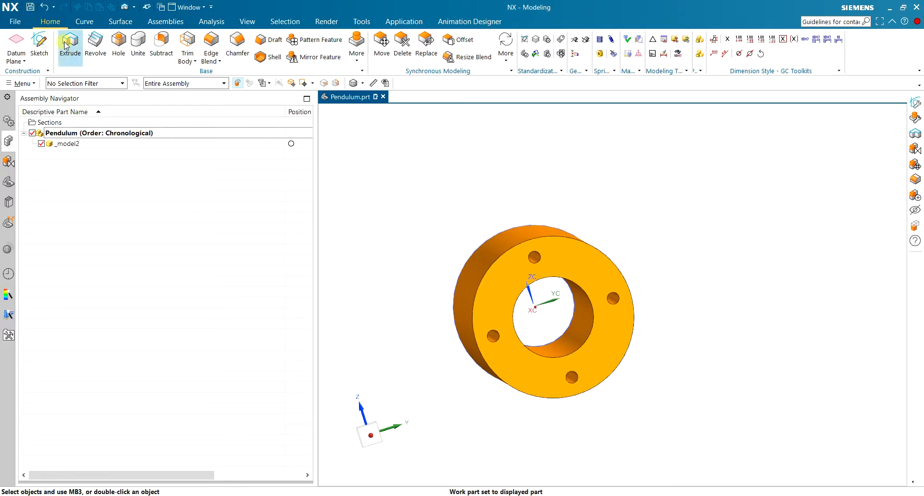
pyautogui.hotkey('ctrl', 's')
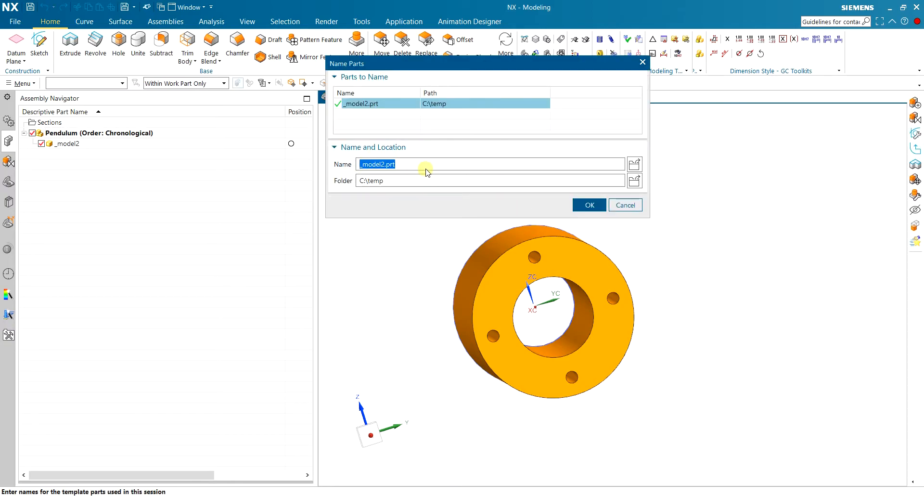
pyautogui.write('Wheel')
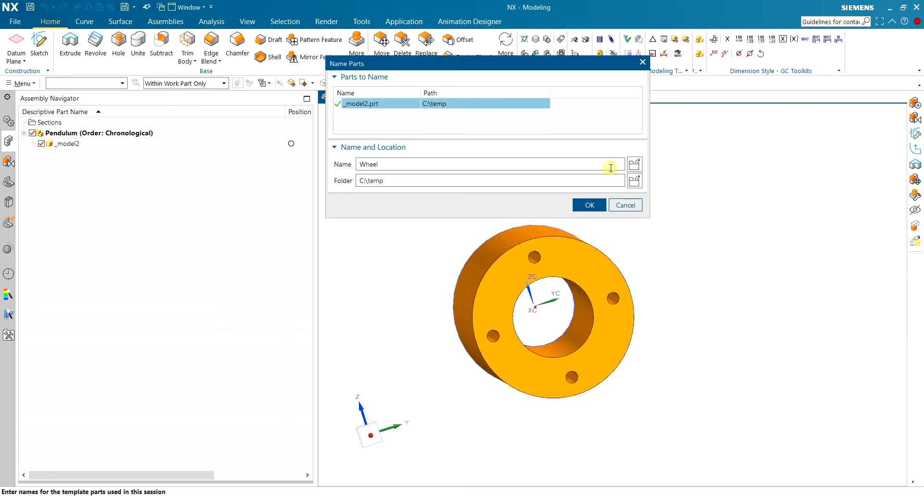
pyautogui.click(588, 203)
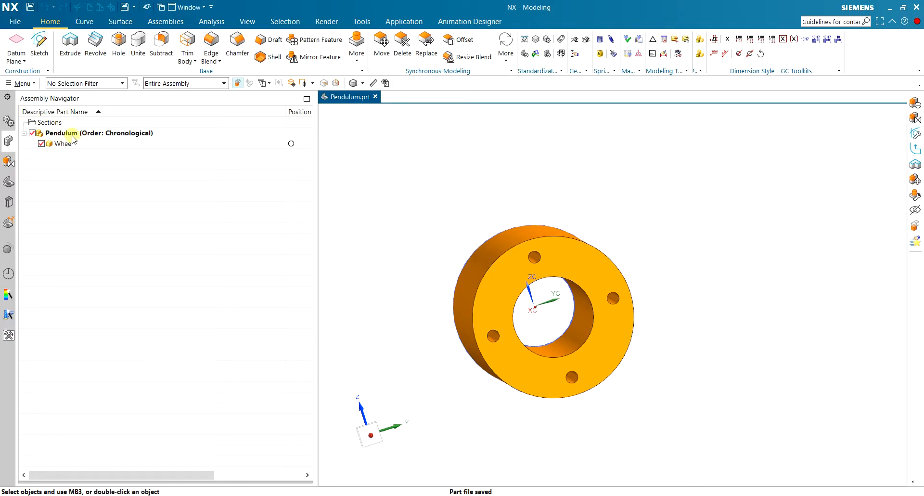
# Add a second new empty component to the Pendulum assembly using the default component settings.
pyautogui.click(164, 21)
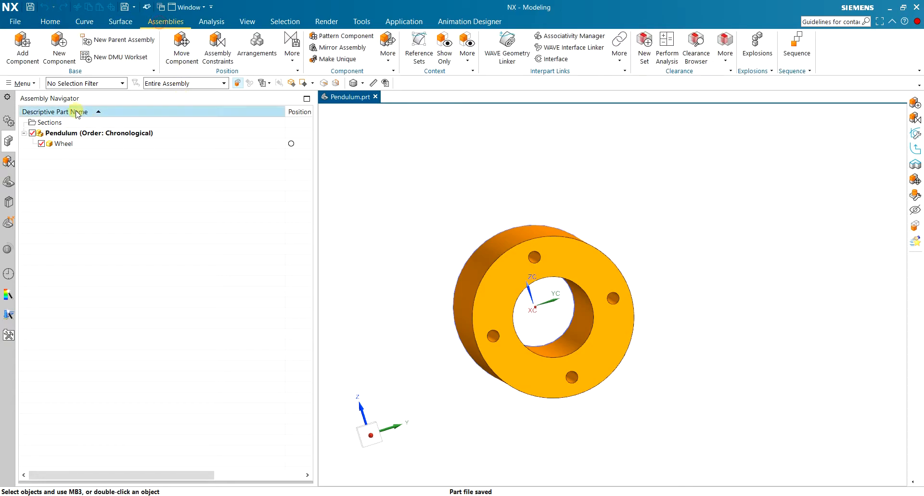
pyautogui.click(59, 50)
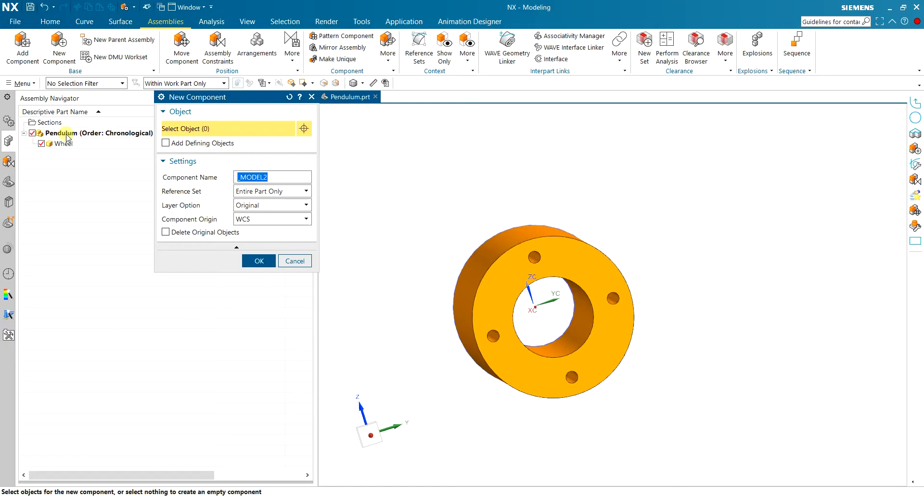
pyautogui.moveTo(175, 97); pyautogui.dragTo(234, 109)
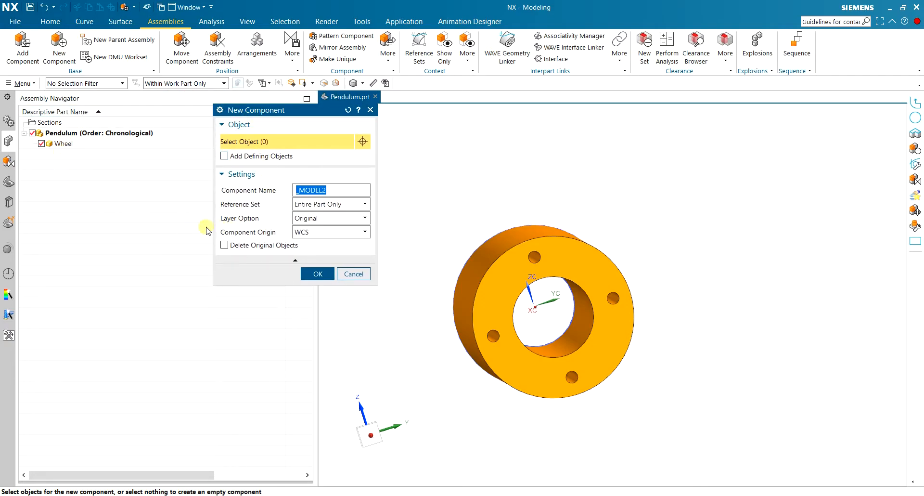
pyautogui.click(316, 273)
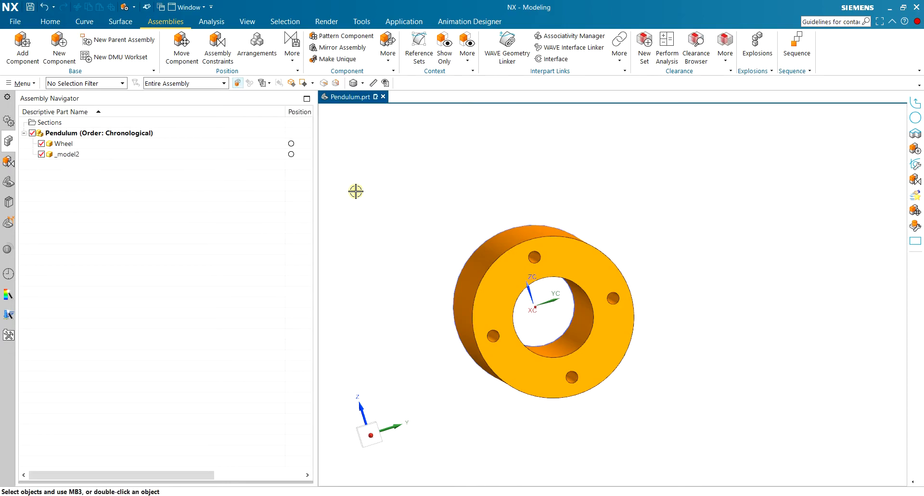
pyautogui.moveTo(482, 195)
pyautogui.mouseDown(button='middle')
pyautogui.moveTo(474, 194)
pyautogui.moveTo(482, 196)
pyautogui.mouseUp(button='middle')
pyautogui.press('F8')
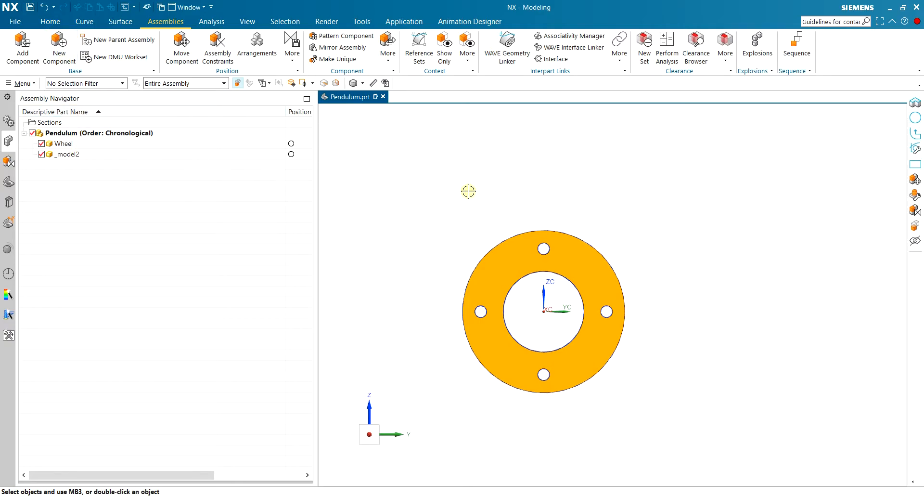
# Make the second, empty component the work part and start a new sketch on the Right principal plane.
pyautogui.doubleClick(66, 154)
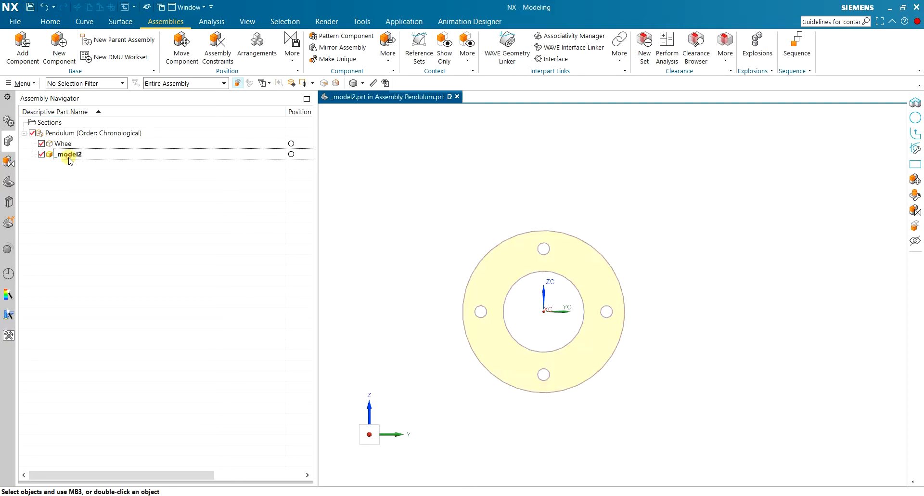
pyautogui.click(50, 22)
pyautogui.click(38, 42)
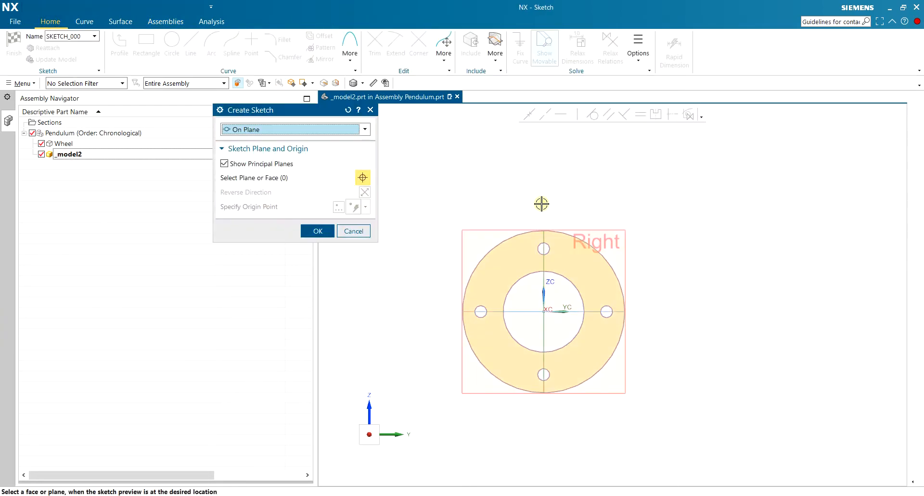
pyautogui.click(630, 231)
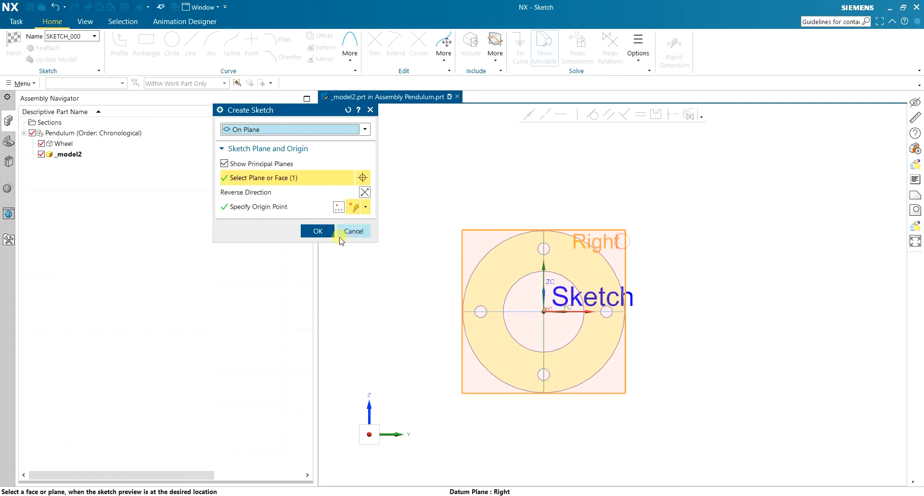
pyautogui.click(321, 231)
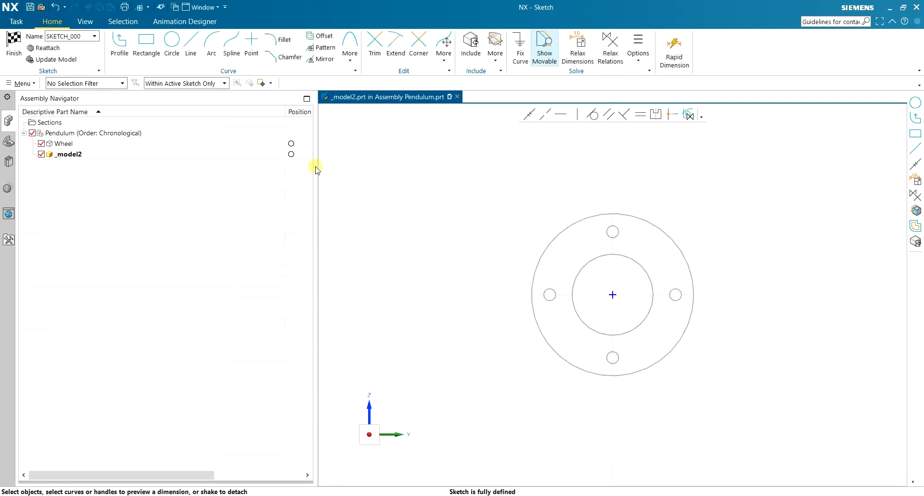
# Sketch a circle of 250 mm diameter centred on the sketch origin, around the wheel outline.
pyautogui.click(172, 41)
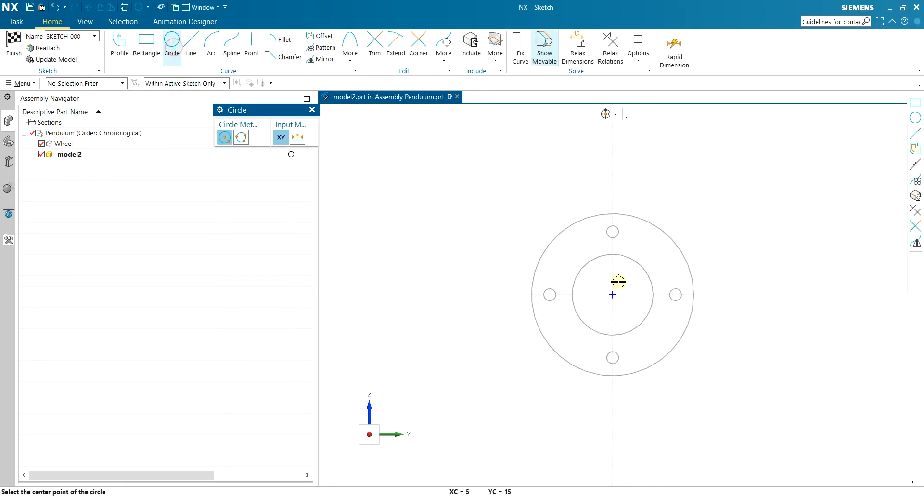
pyautogui.click(609, 294)
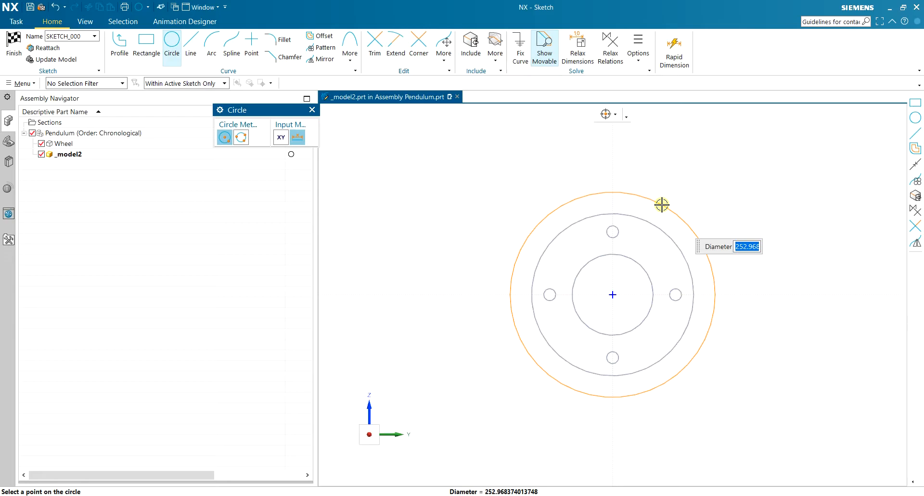
pyautogui.write('250')
pyautogui.press('Return')
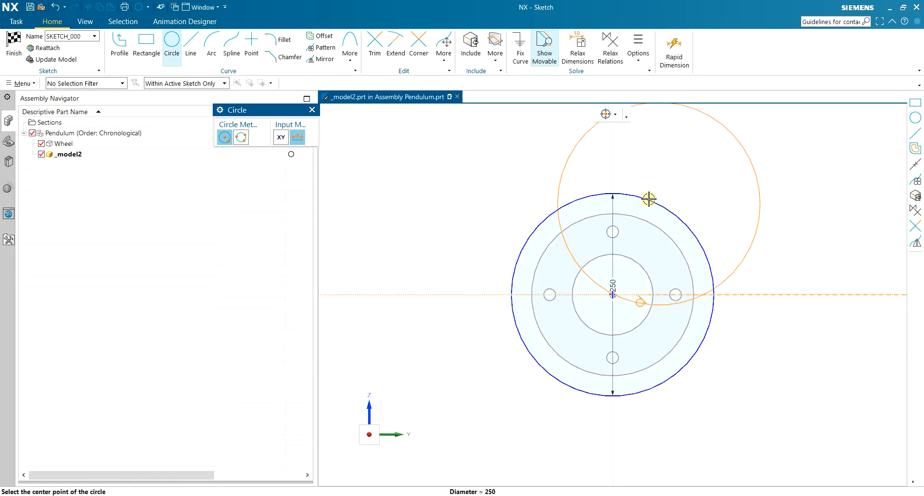
# Sketch a tall rectangle about 710 mm high, rising from the upper-left edge of the 250 mm circle.
pyautogui.click(150, 42)
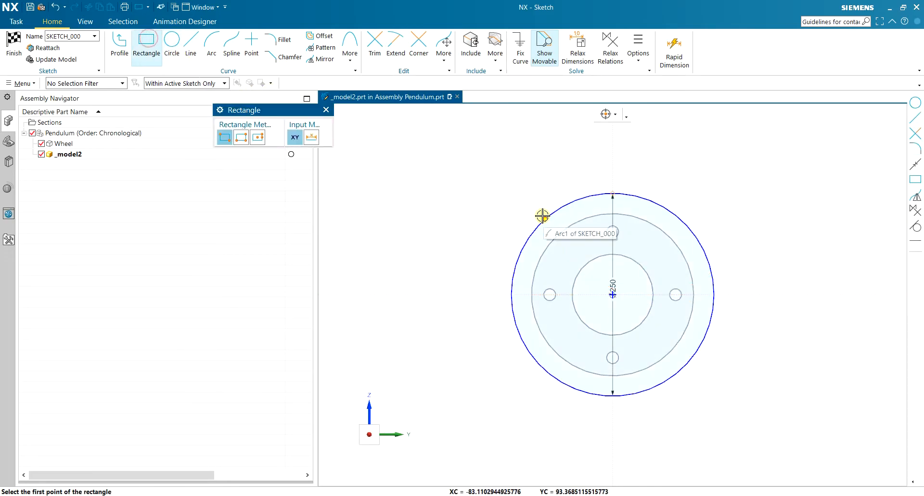
pyautogui.click(591, 218)
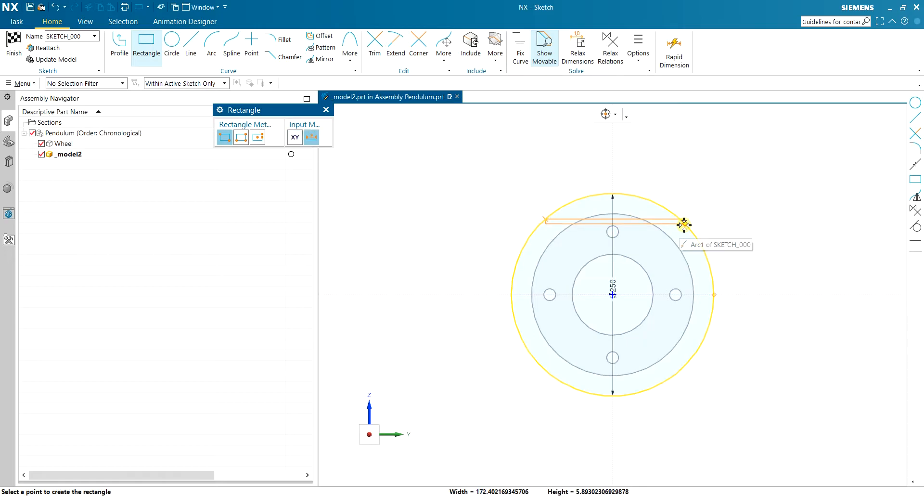
pyautogui.scroll(-5, 682, 222)
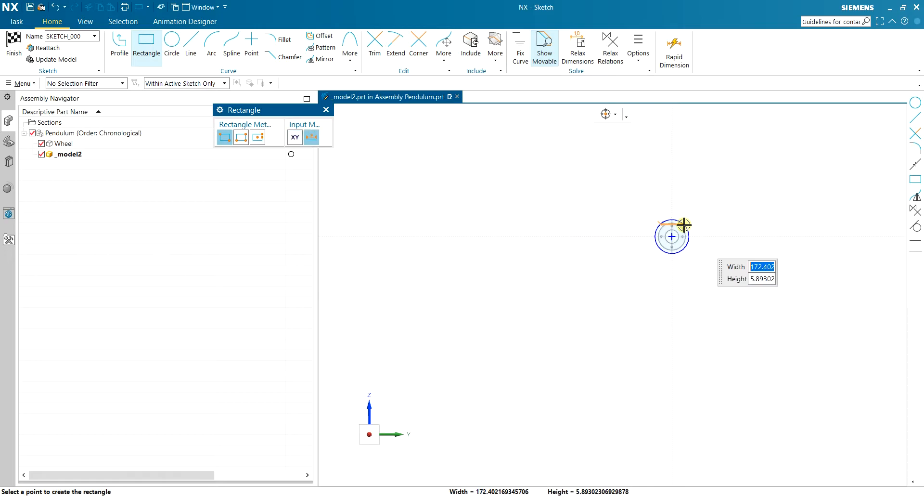
pyautogui.click(689, 124)
pyautogui.scroll(5, 696, 196)
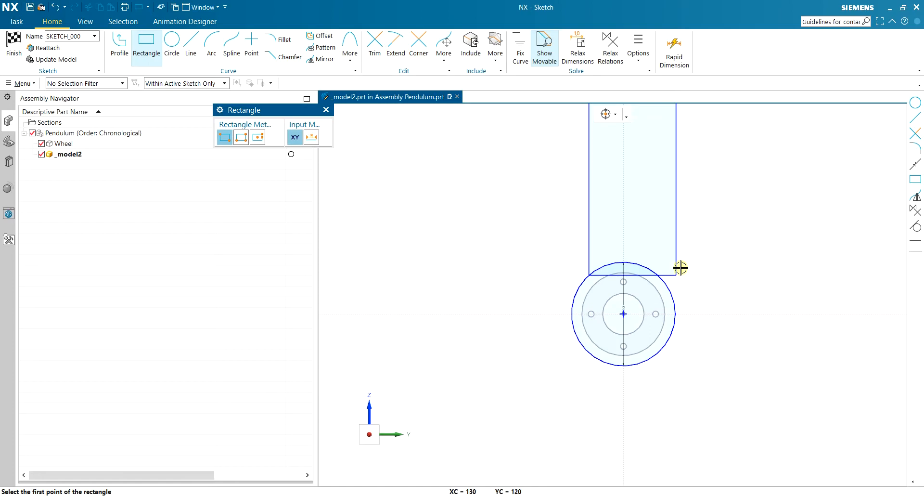
# Make the rectangle's lower-right corner coincident with the 250 mm circle and finish the sketch.
pyautogui.press('Escape')
pyautogui.scroll(3, 671, 262)
pyautogui.click(679, 285)
pyautogui.click(670, 309)
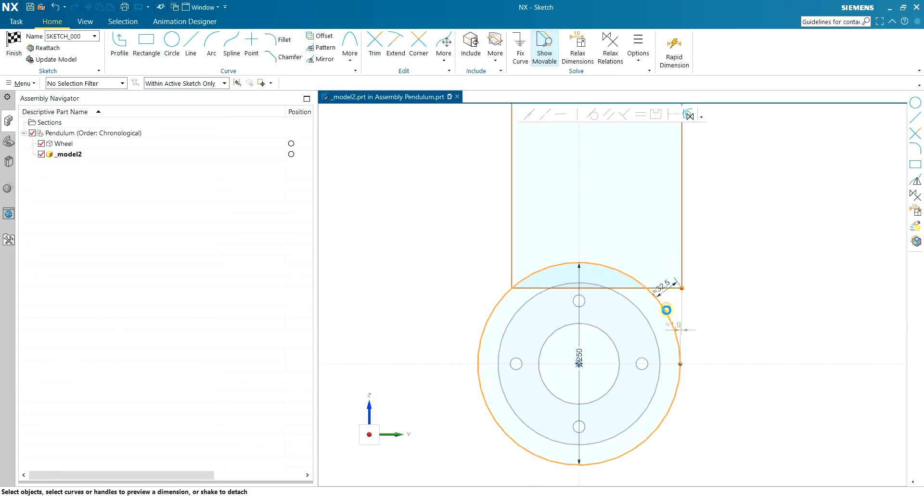
pyautogui.click(529, 115)
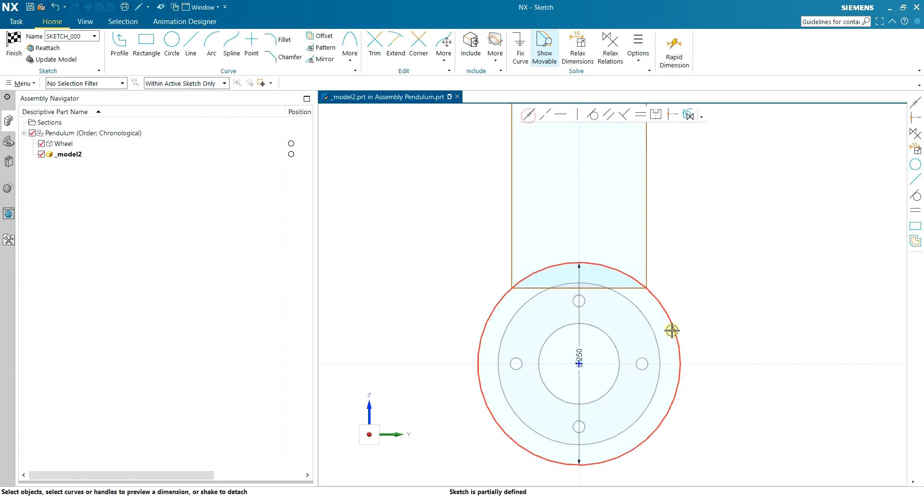
pyautogui.scroll(-7, 551, 291)
pyautogui.scroll(3, 544, 173)
pyautogui.scroll(-2, 550, 300)
pyautogui.scroll(2, 571, 309)
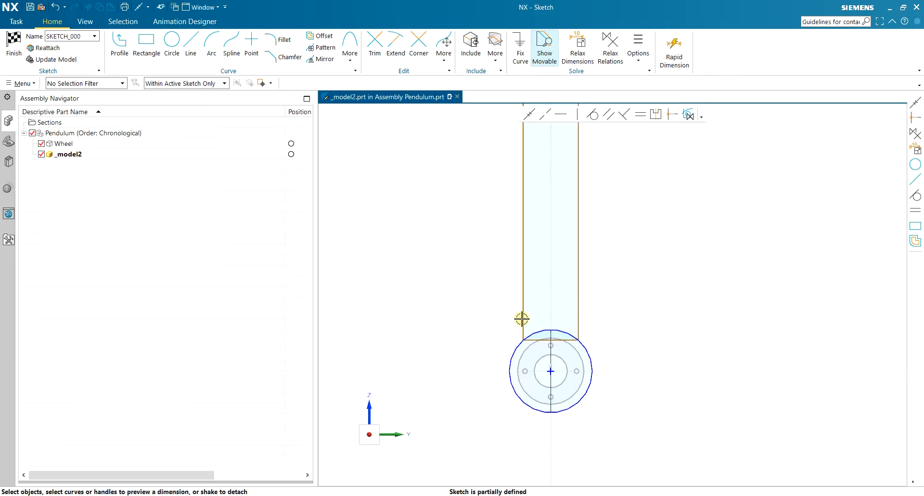
pyautogui.click(14, 43)
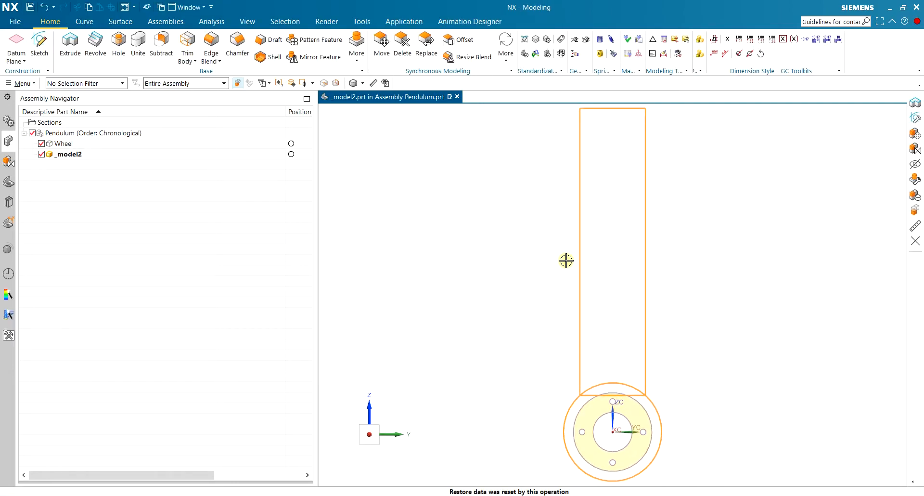
# Extrude only the rectangle region above the 250 mm circle, clearing any other section selection, with start distance 400 mm and end distance 0 mm.
pyautogui.click(69, 46)
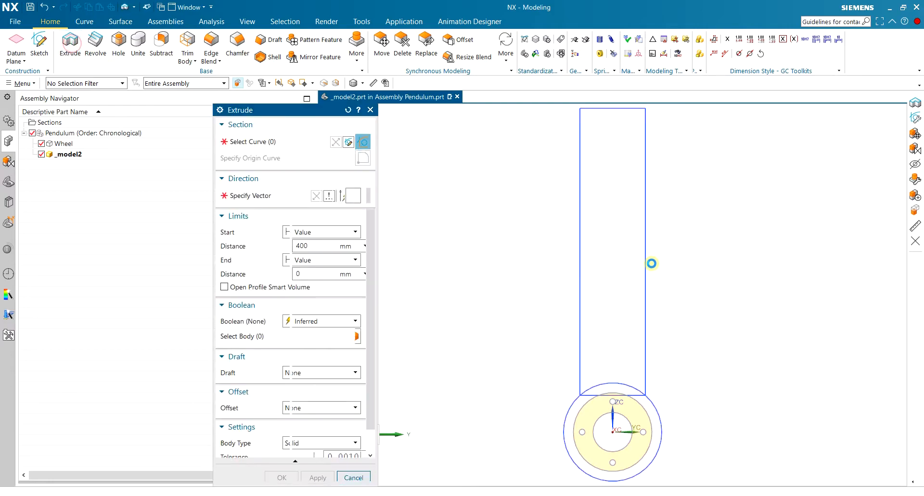
pyautogui.moveTo(527, 289); pyautogui.dragTo(577, 308, button='middle')
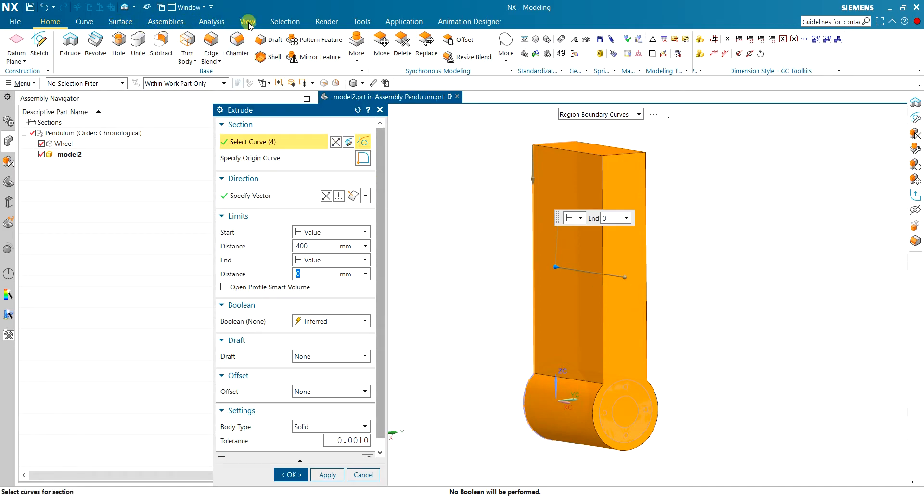
pyautogui.click(285, 25)
pyautogui.click(258, 43)
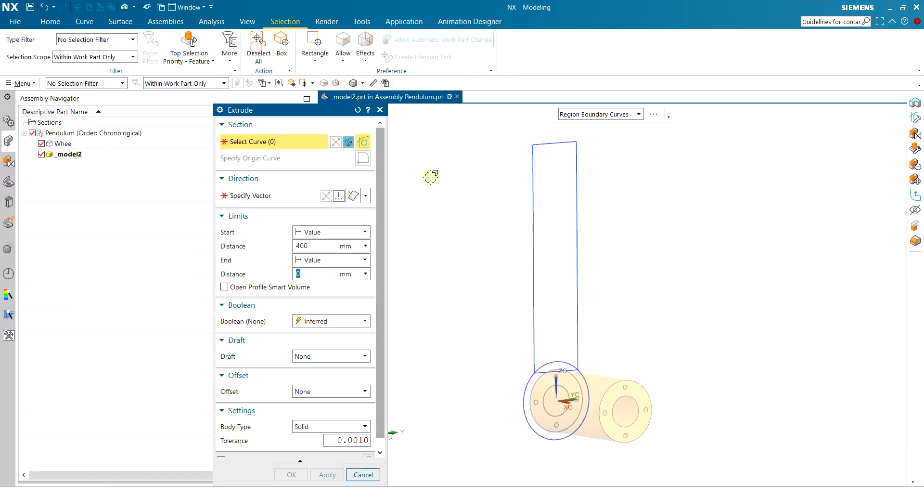
pyautogui.moveTo(464, 200); pyautogui.dragTo(457, 204, button='middle')
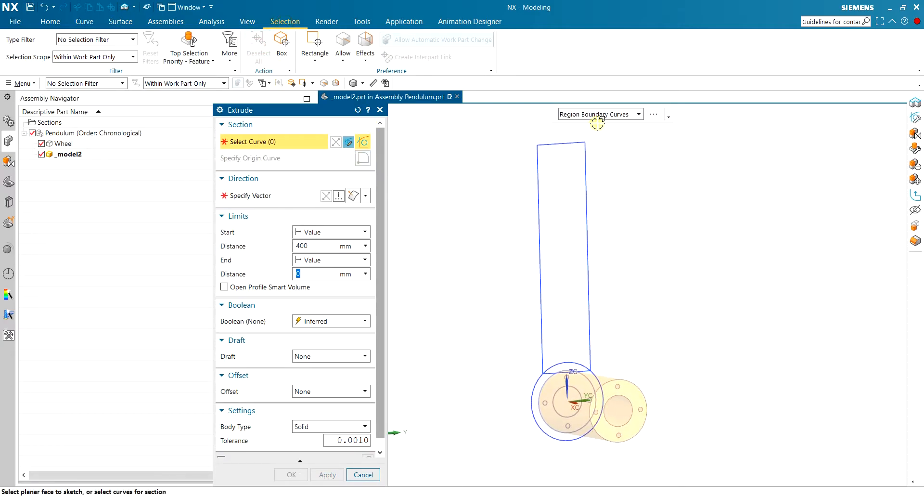
pyautogui.click(614, 114)
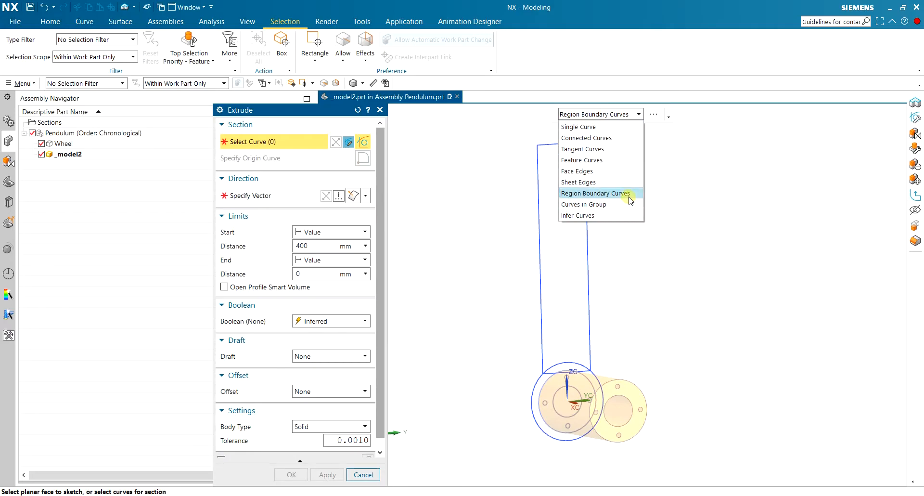
pyautogui.click(642, 114)
pyautogui.click(585, 299)
pyautogui.moveTo(691, 326); pyautogui.dragTo(693, 324, button='middle')
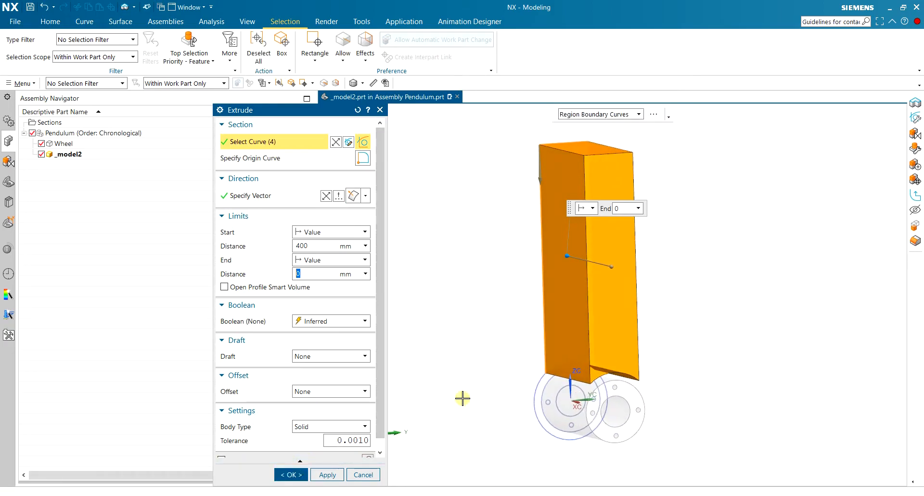
pyautogui.moveTo(779, 262); pyautogui.dragTo(736, 273, button='middle')
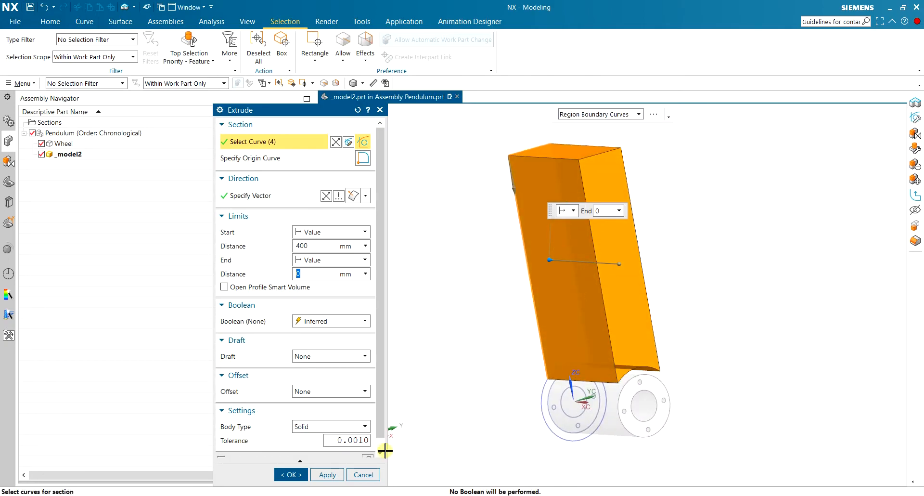
pyautogui.click(291, 474)
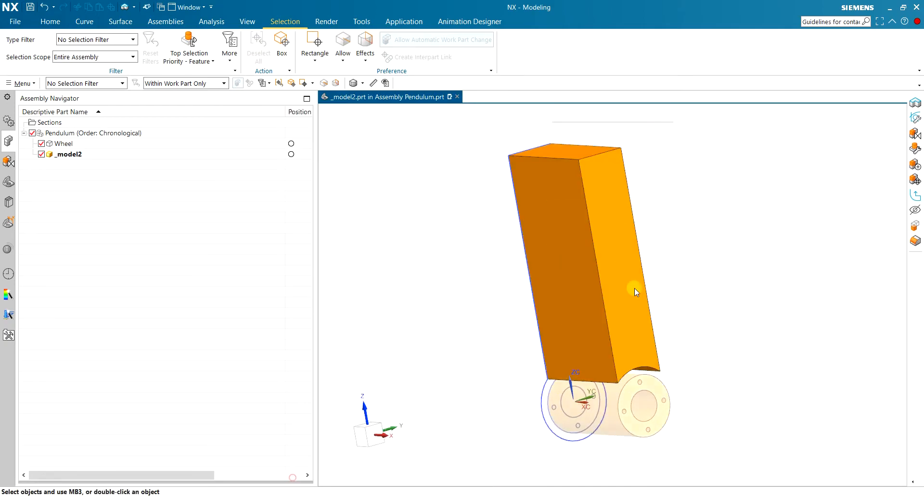
pyautogui.moveTo(699, 324); pyautogui.dragTo(664, 251, button='middle')
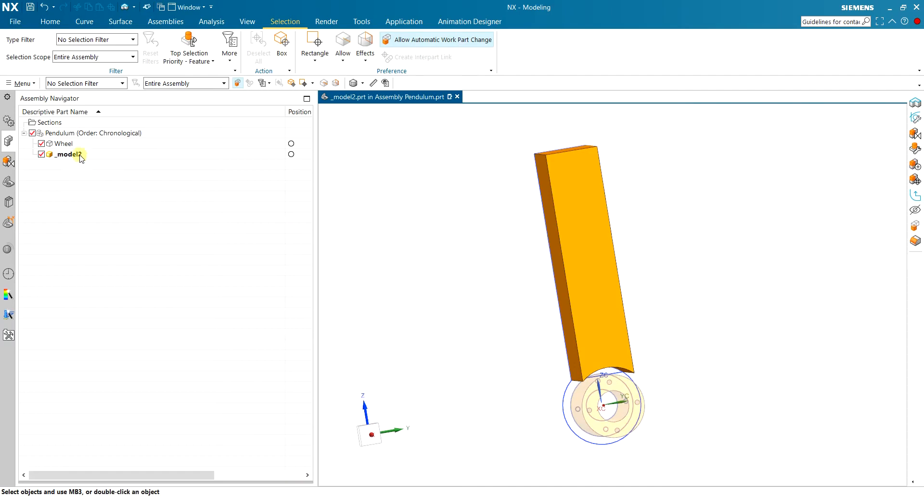
# Reopen the extruded arm's sketch, make the rectangle slightly narrower, and finish the sketch.
pyautogui.click(67, 154)
pyautogui.click(9, 182)
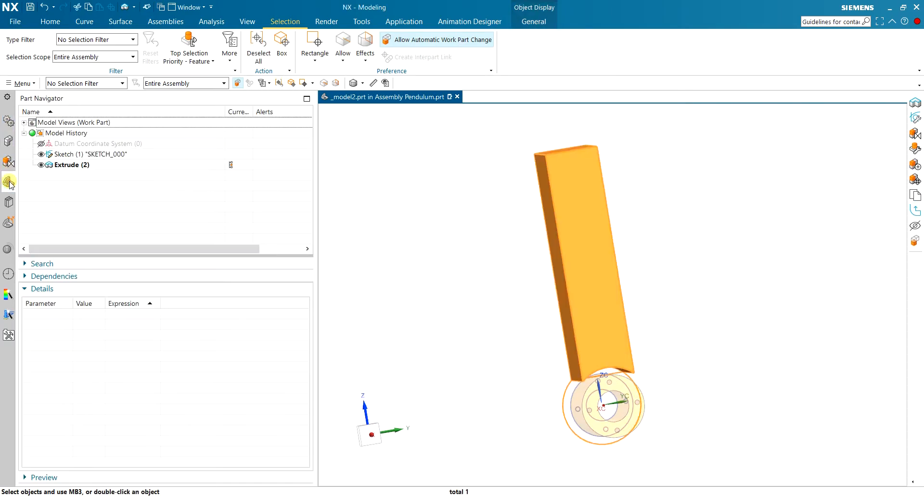
pyautogui.doubleClick(89, 154)
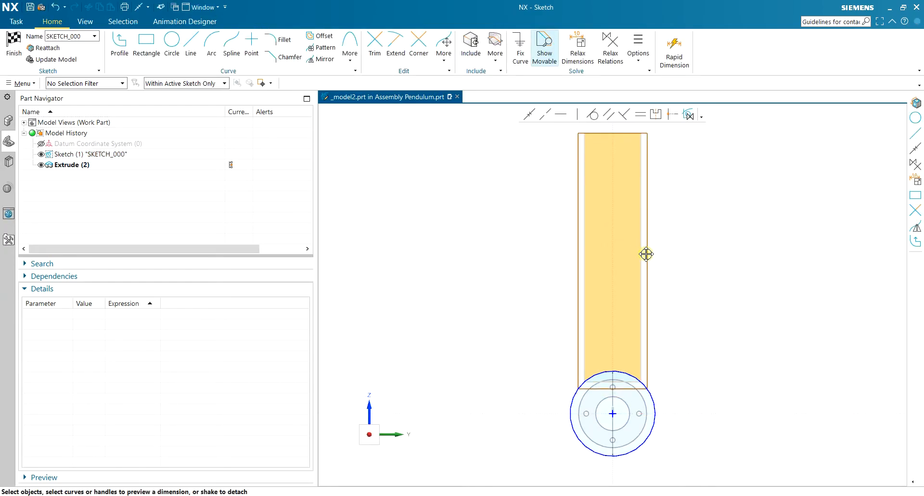
pyautogui.click(14, 50)
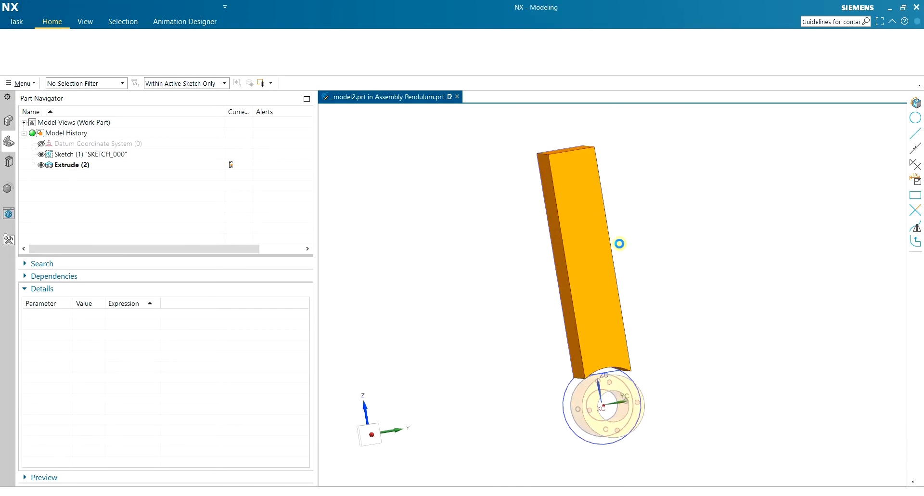
# Make the Pendulum assembly the work part and save it, naming the arm component Body in C:\temp.
pyautogui.click(7, 142)
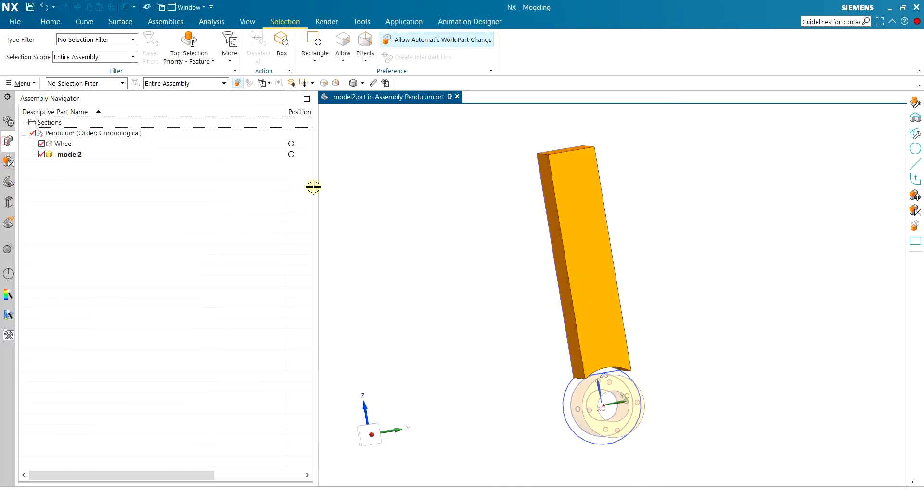
pyautogui.doubleClick(106, 135)
pyautogui.hotkey('ctrl', 's')
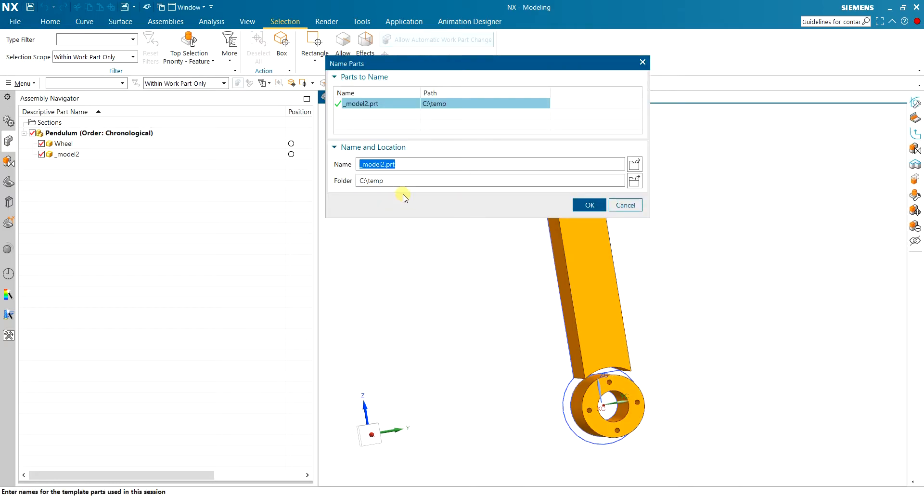
pyautogui.click(583, 203)
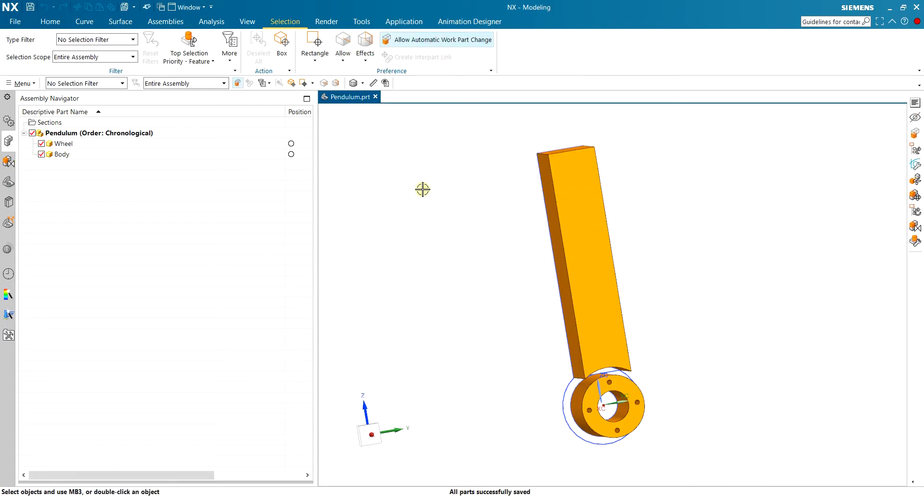
pyautogui.moveTo(499, 235); pyautogui.dragTo(513, 218, button='middle')
pyautogui.moveTo(668, 245)
pyautogui.mouseDown(button='middle')
pyautogui.moveTo(668, 233)
pyautogui.moveTo(652, 241)
pyautogui.mouseUp(button='middle')
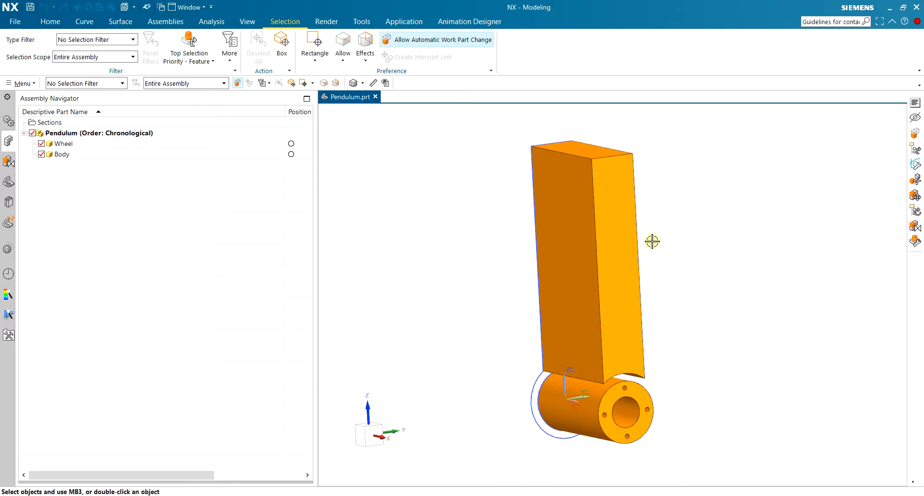
# Make the Wheel component the work part and change its body's object display colour to dark brown.
pyautogui.click(74, 134)
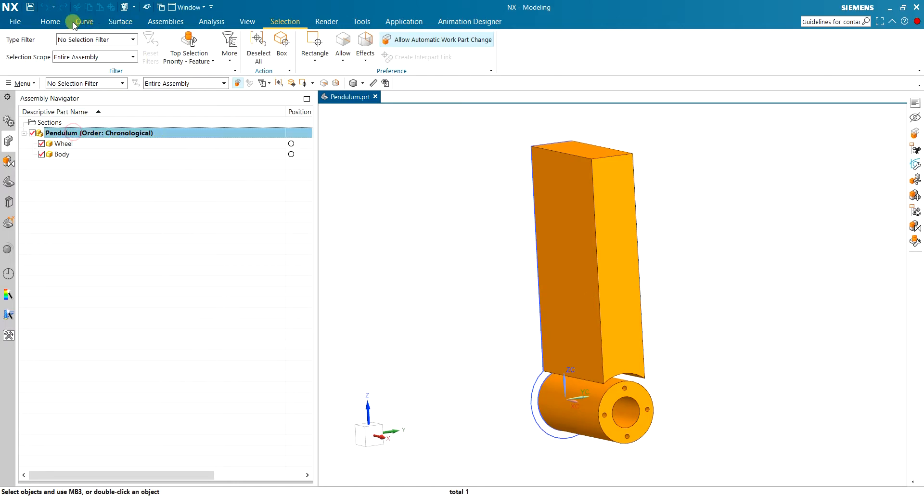
pyautogui.click(51, 21)
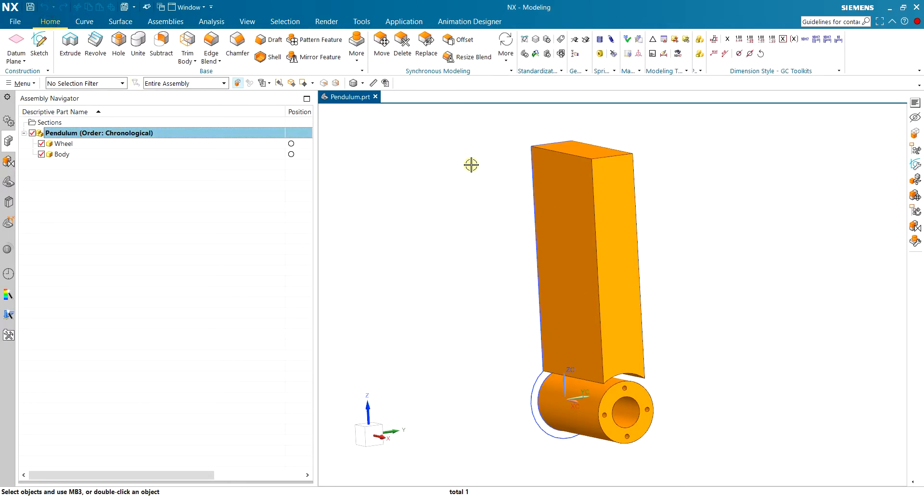
pyautogui.doubleClick(80, 144)
pyautogui.click(249, 21)
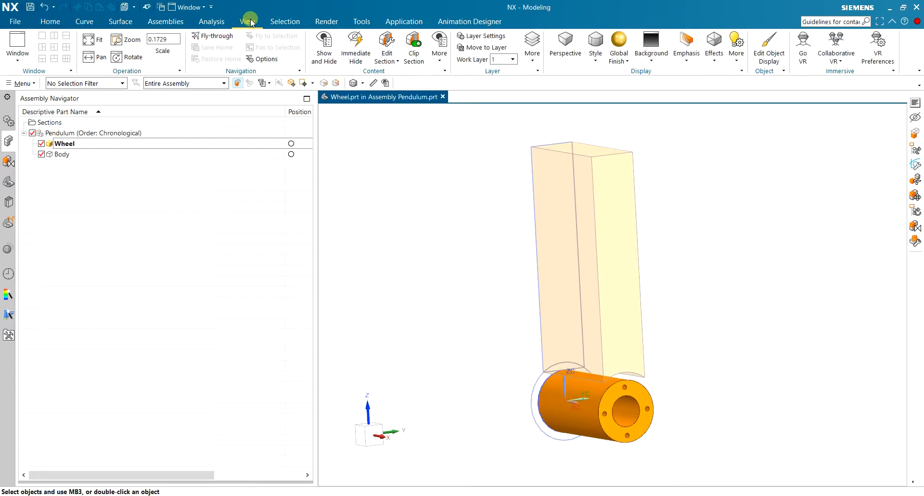
pyautogui.click(769, 48)
pyautogui.scroll(2, 696, 389)
pyautogui.click(614, 385)
pyautogui.click(317, 318)
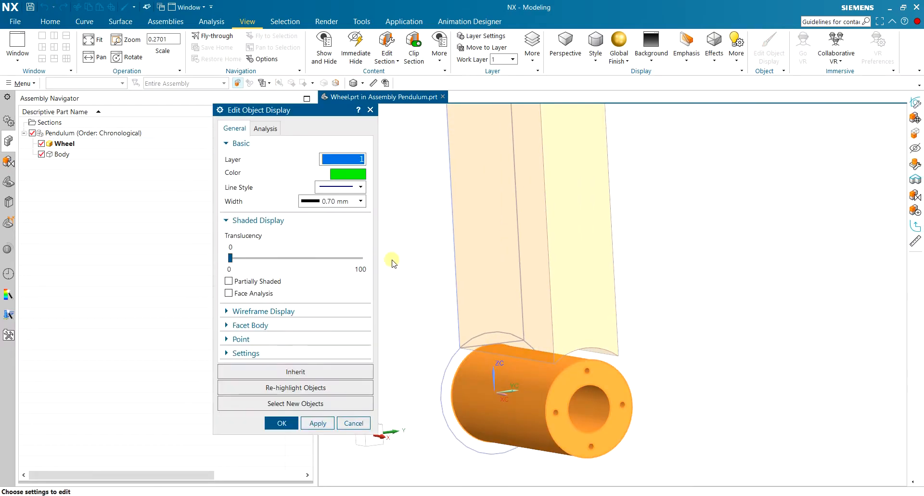
pyautogui.click(348, 174)
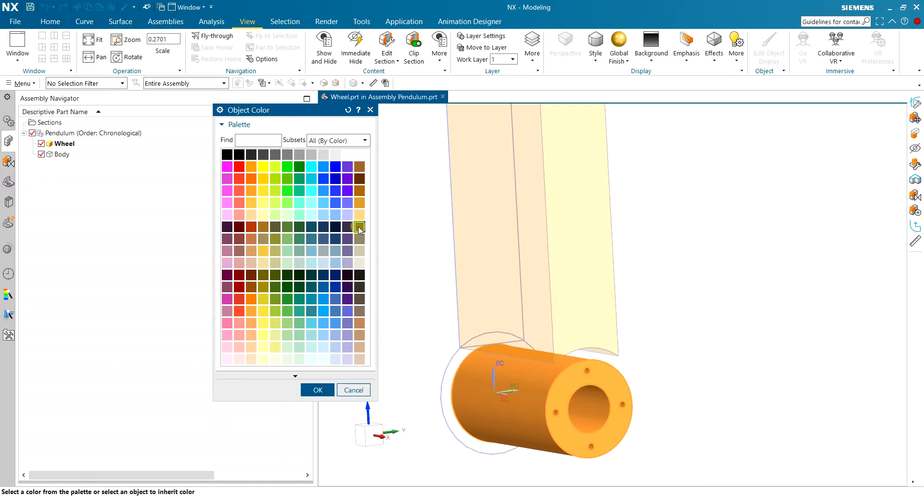
pyautogui.click(317, 389)
pyautogui.click(307, 421)
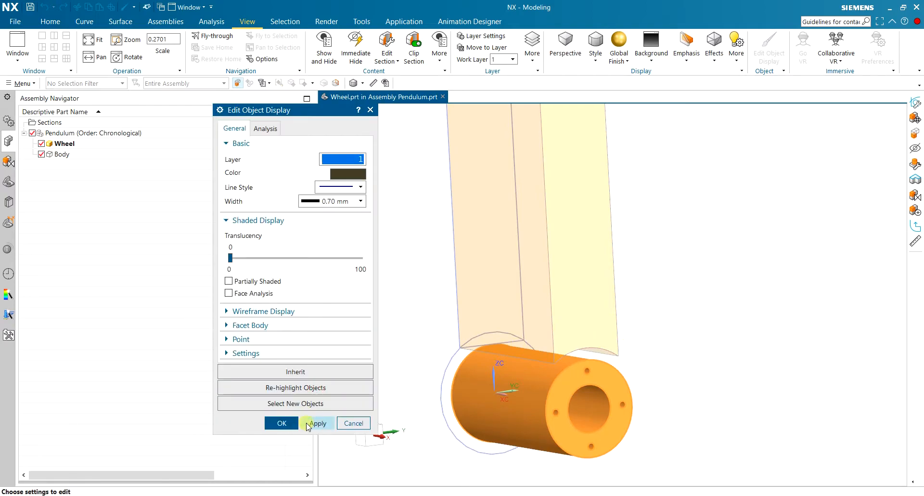
pyautogui.click(277, 424)
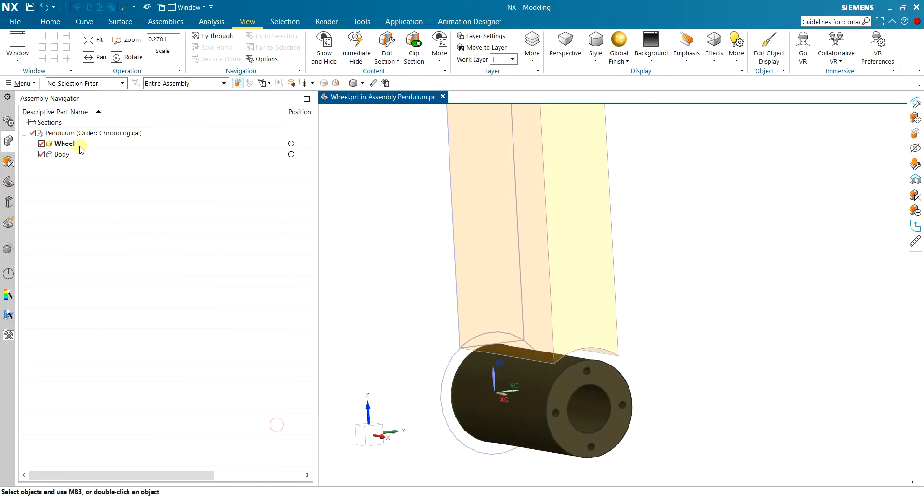
# Make the Body component the work part and change its solid's object display colour to bright blue.
pyautogui.doubleClick(63, 154)
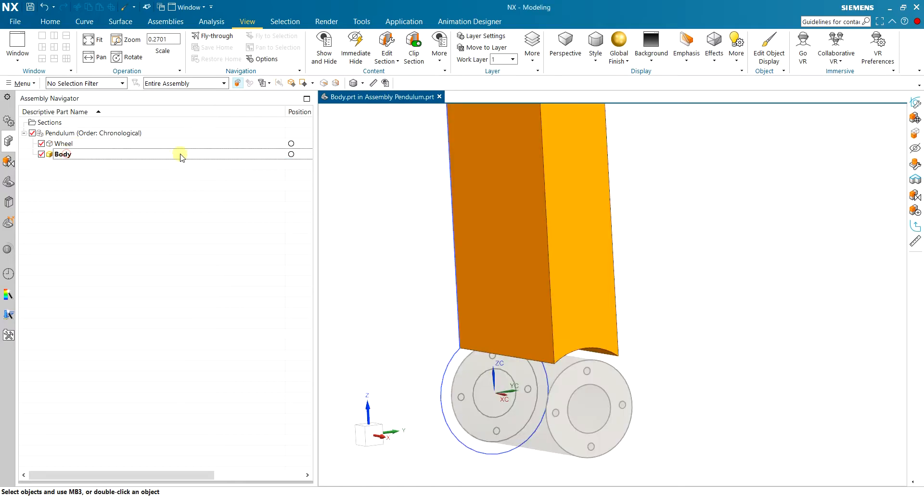
pyautogui.click(768, 47)
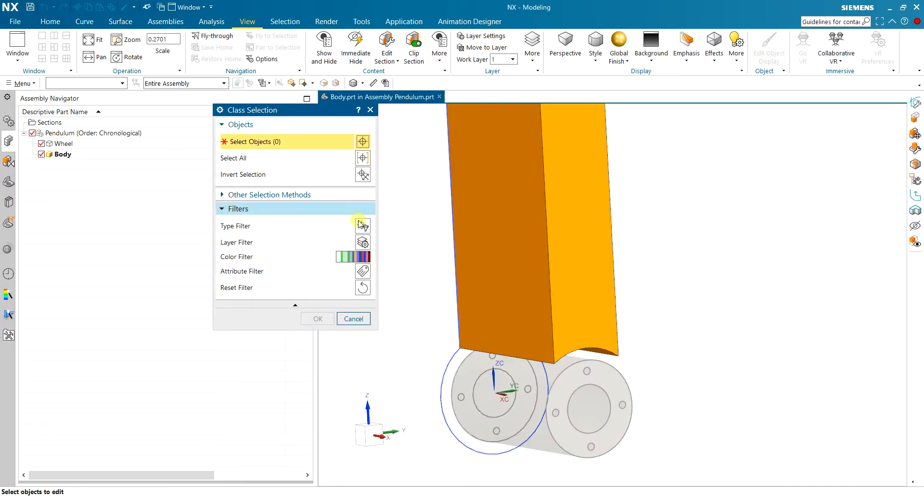
pyautogui.click(471, 210)
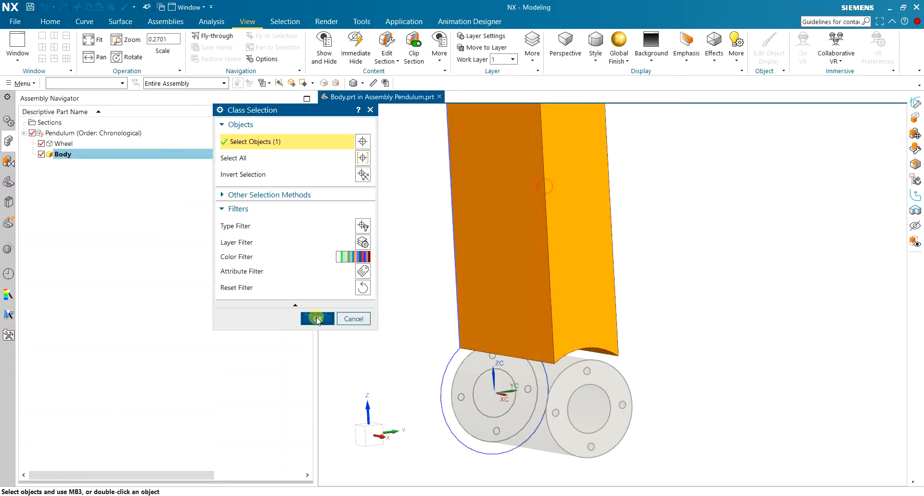
pyautogui.click(317, 318)
pyautogui.click(347, 174)
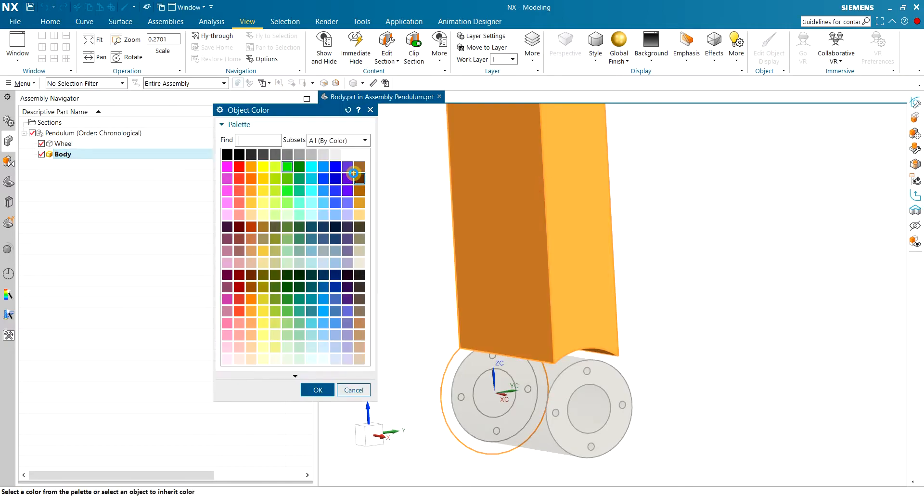
pyautogui.click(322, 178)
pyautogui.click(317, 389)
pyautogui.click(283, 422)
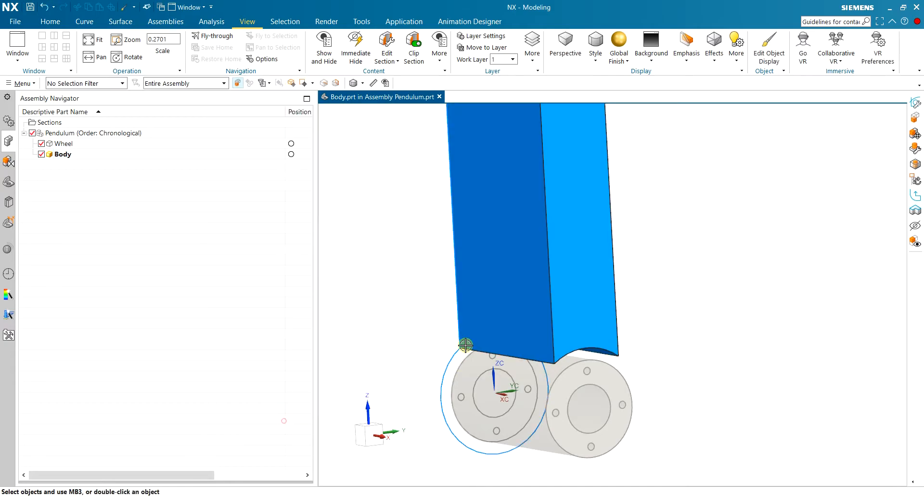
# Make the Pendulum assembly the work part again.
pyautogui.doubleClick(120, 137)
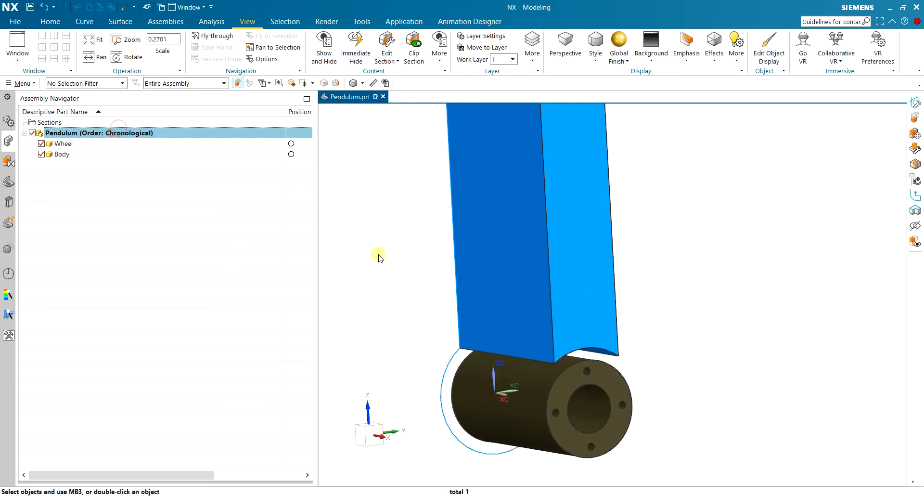
pyautogui.scroll(-5, 598, 307)
pyautogui.scroll(4, 656, 289)
pyautogui.moveTo(656, 289); pyautogui.dragTo(637, 284, button='middle')
pyautogui.scroll(-3, 541, 326)
pyautogui.moveTo(499, 314); pyautogui.dragTo(509, 324, button='middle')
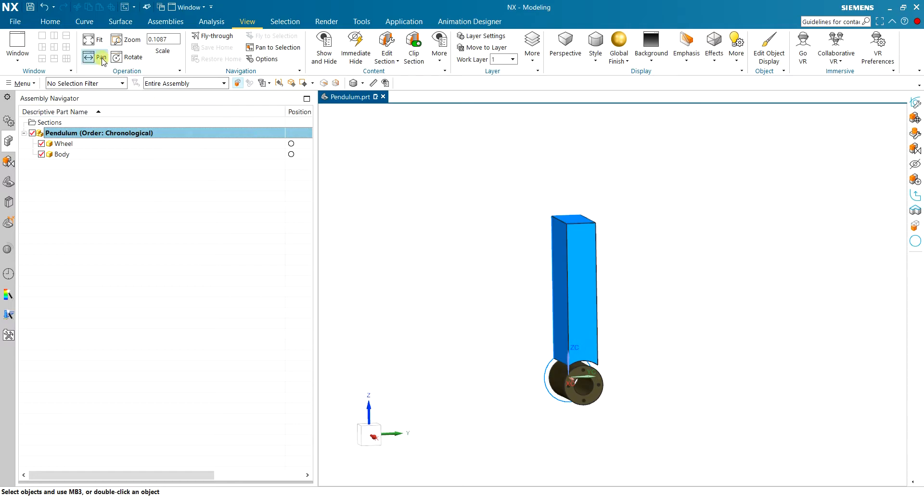
# Create a new empty component named _MODEL1 in the Pendulum assembly, with reference set Entire Part Only and WCS origin.
pyautogui.click(50, 22)
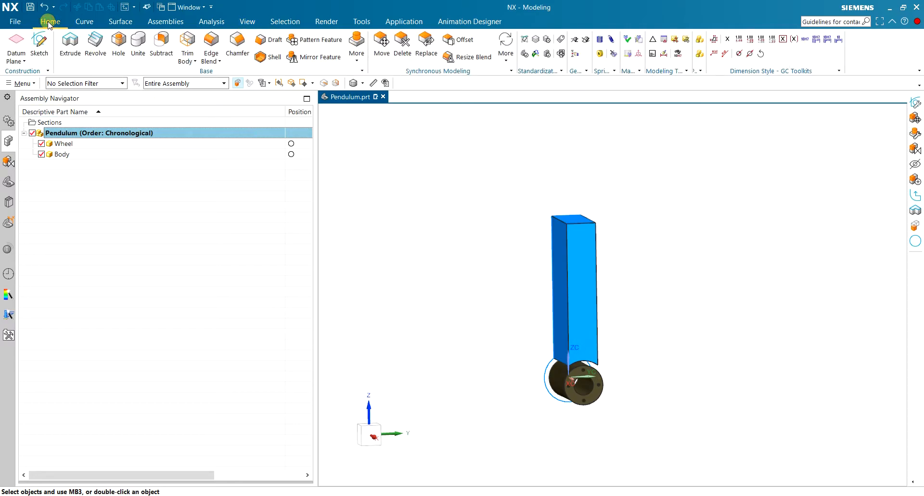
pyautogui.click(169, 22)
pyautogui.click(60, 52)
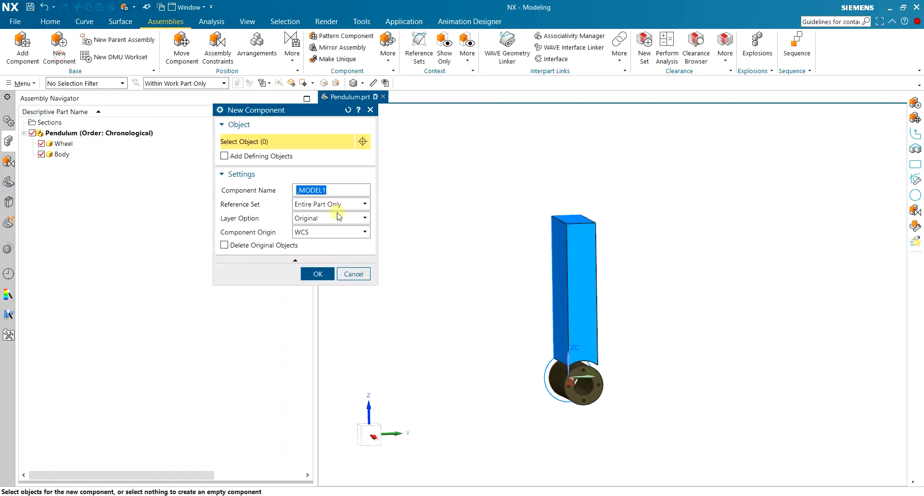
pyautogui.click(318, 270)
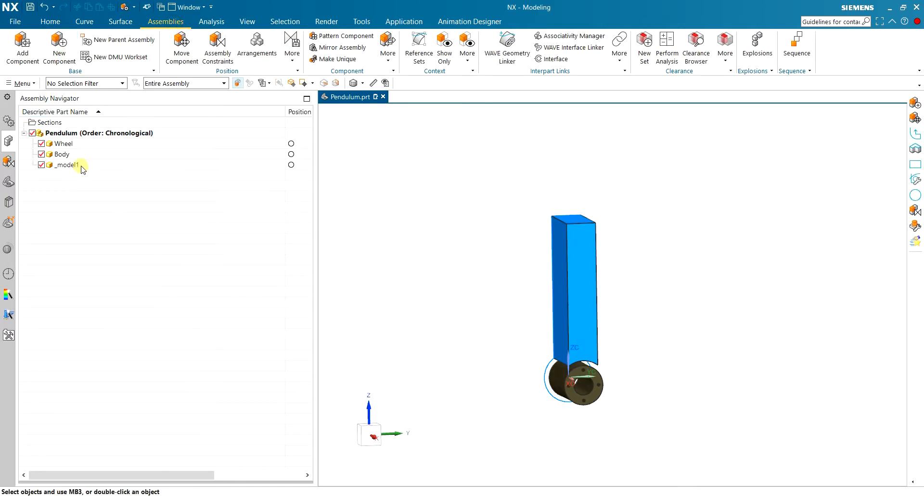
# Make the _model1 component the work part and create a sketch on its Right plane.
pyautogui.doubleClick(111, 165)
pyautogui.click(50, 21)
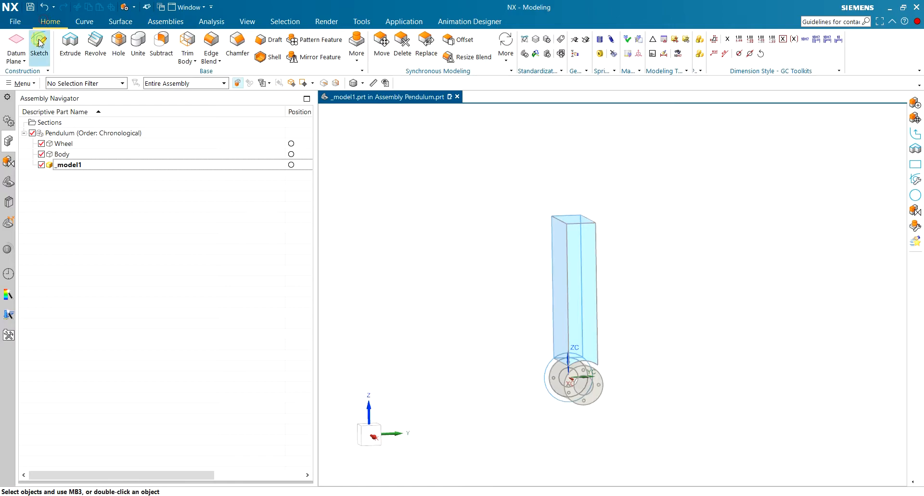
pyautogui.click(38, 41)
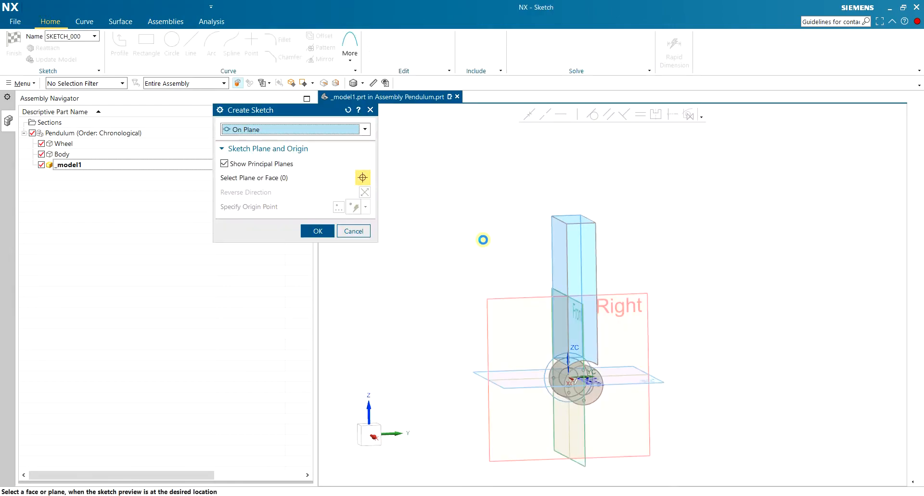
pyautogui.click(643, 299)
pyautogui.middleClick(583, 288)
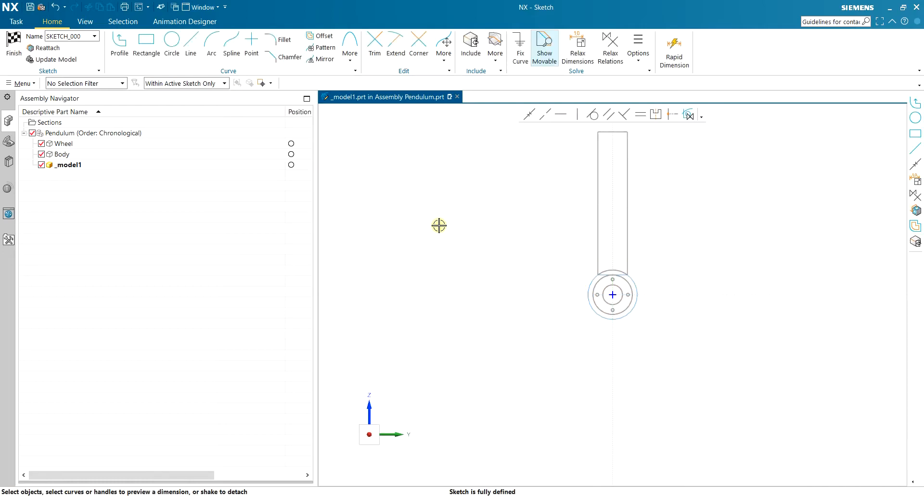
# Draw a horizontal line along the horizontal sketch axis through the wheel centre, starting at about XC -1008 mm.
pyautogui.click(191, 47)
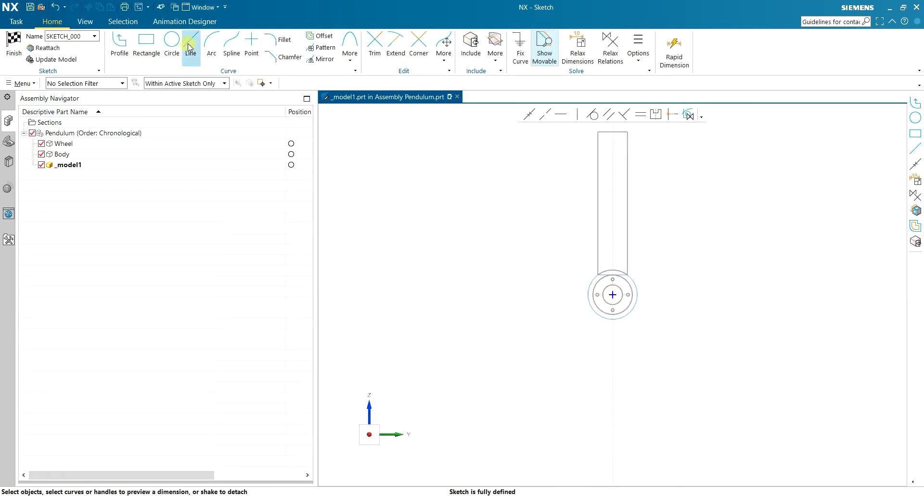
pyautogui.scroll(2, 610, 329)
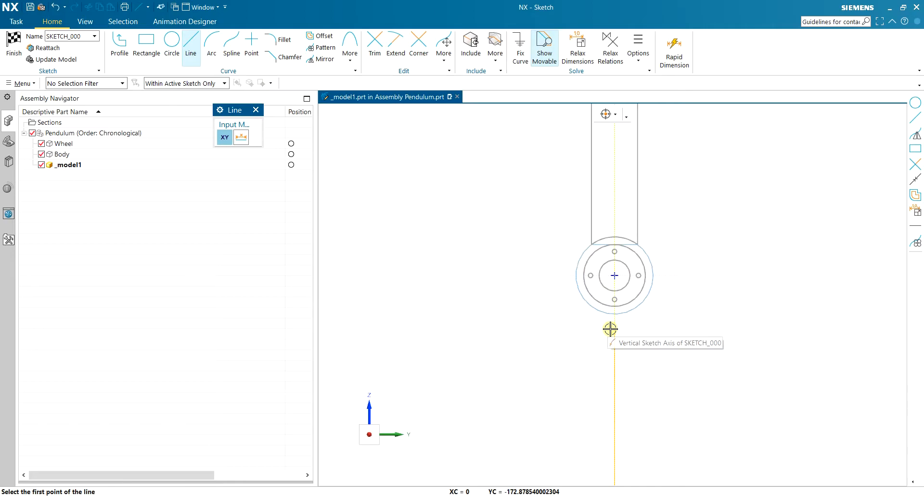
pyautogui.scroll(-2, 383, 274)
pyautogui.scroll(-1, 377, 274)
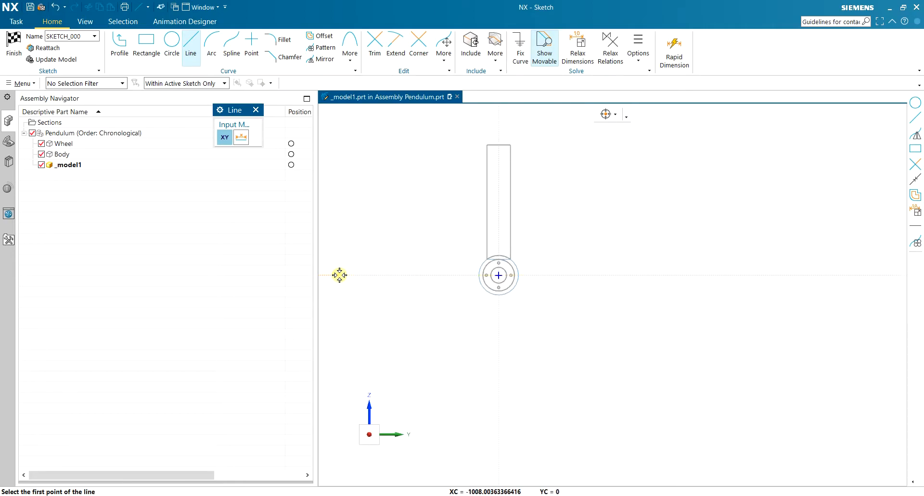
pyautogui.click(340, 274)
pyautogui.click(726, 274)
pyautogui.scroll(-3, 726, 273)
pyautogui.scroll(2, 855, 239)
pyautogui.scroll(1, 856, 239)
# Draw an inclined line from the horizontal line's end on the positive Y side up to XC 3500, YC 1050.
pyautogui.click(601, 307)
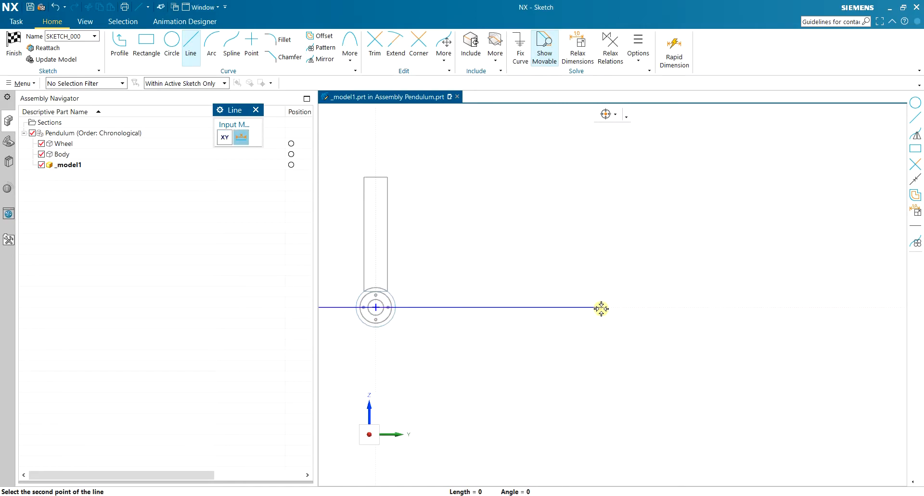
pyautogui.scroll(-4, 780, 205)
pyautogui.click(839, 180)
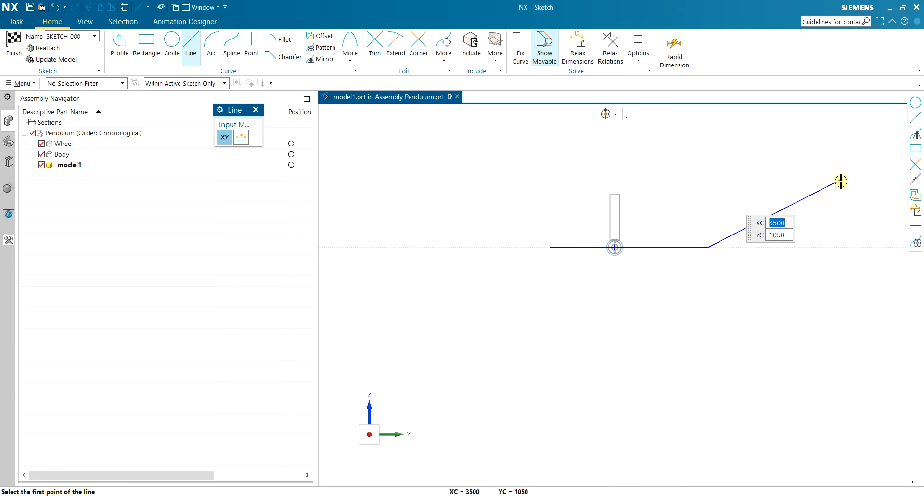
pyautogui.scroll(4, 847, 188)
pyautogui.press('z')
pyautogui.scroll(-5, 741, 264)
pyautogui.scroll(4, 610, 248)
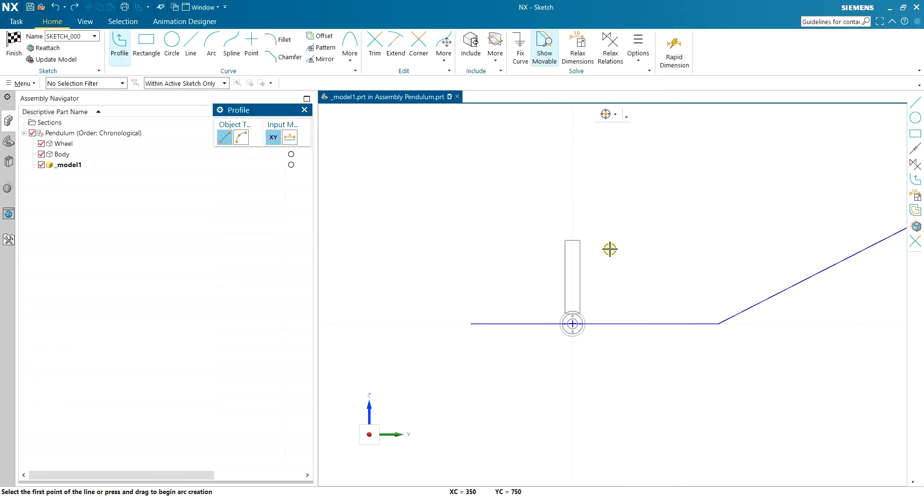
# Offset the connected horizontal and inclined lines 100 mm downward as a single copy with an extension cap.
pyautogui.click(318, 35)
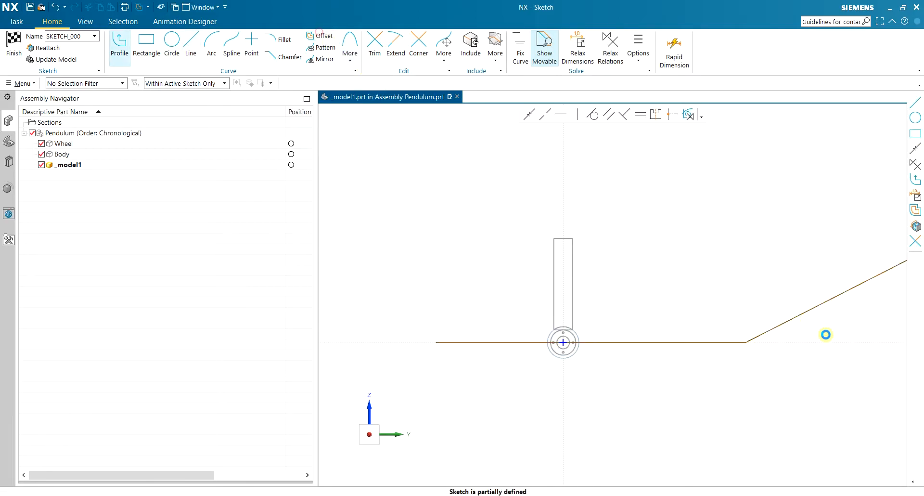
pyautogui.click(782, 320)
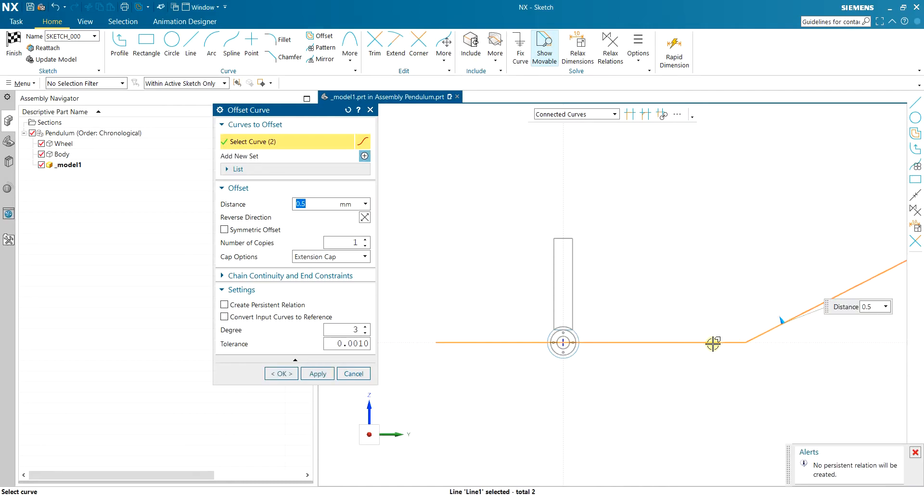
pyautogui.scroll(-2, 712, 344)
pyautogui.scroll(3, 818, 335)
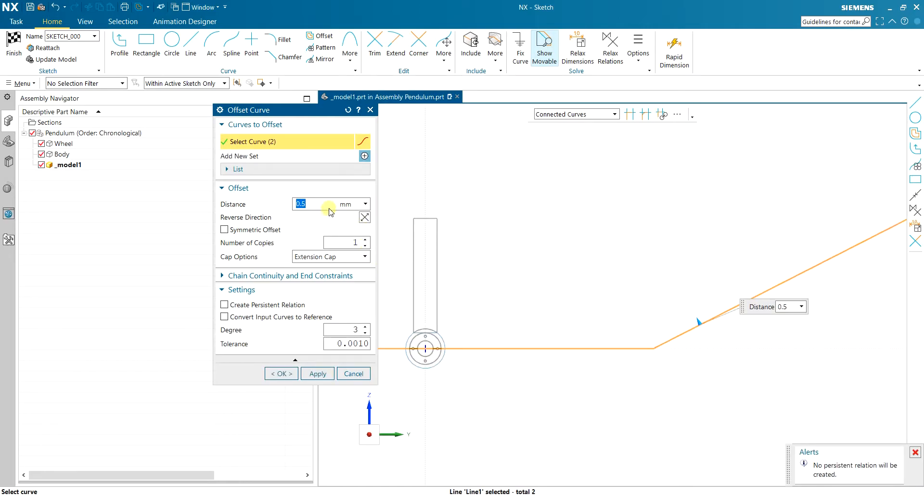
pyautogui.press('Return')
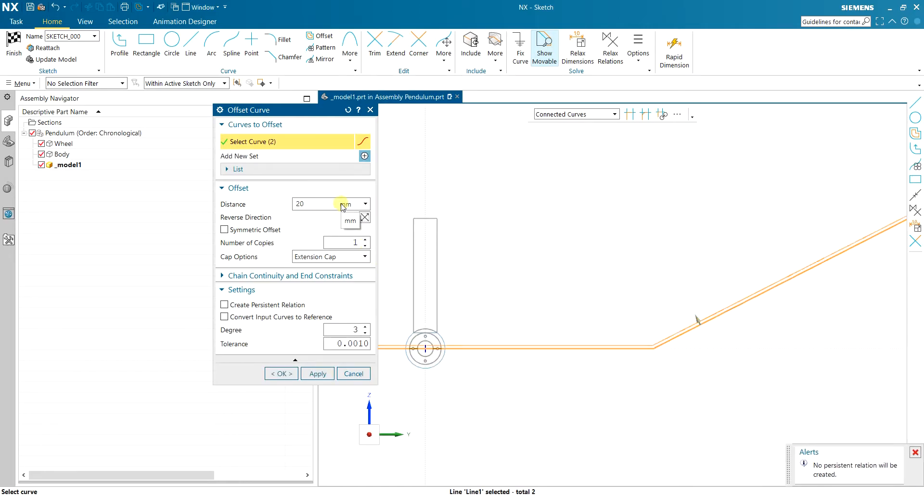
pyautogui.click(326, 203)
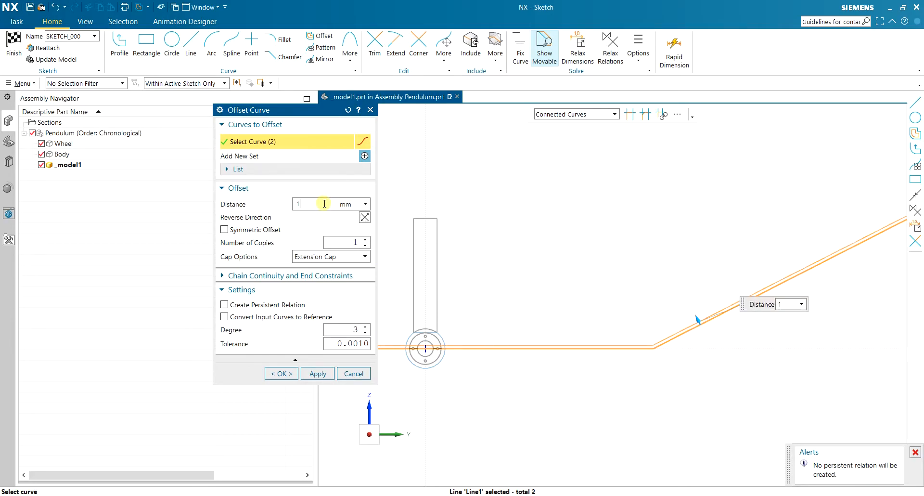
pyautogui.write('100')
pyautogui.press('Return')
pyautogui.click(365, 217)
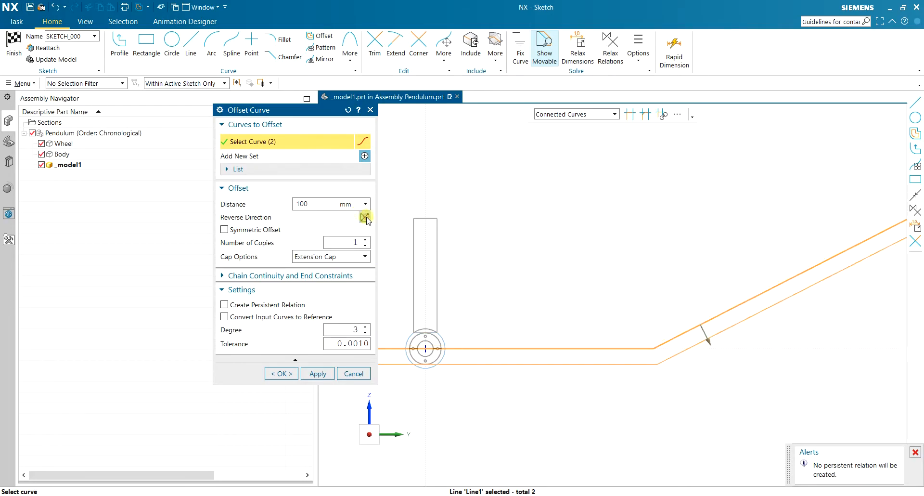
pyautogui.scroll(-4, 572, 327)
pyautogui.scroll(4, 723, 271)
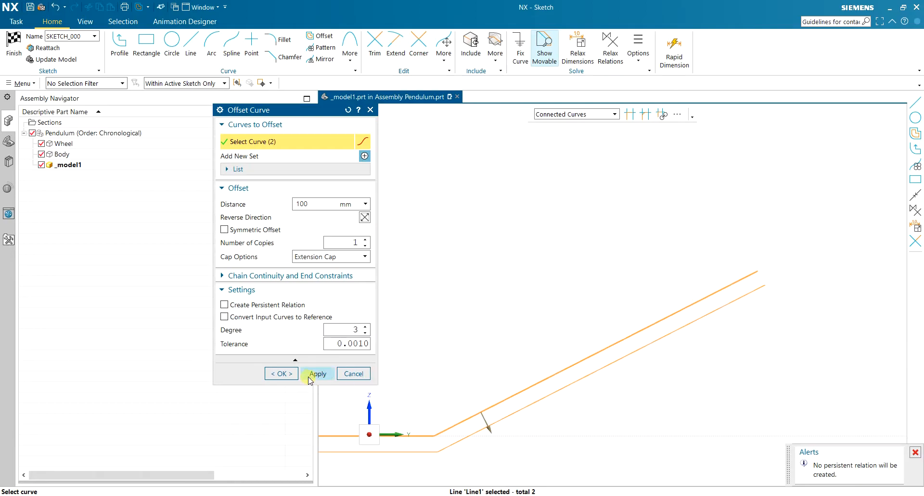
pyautogui.click(280, 374)
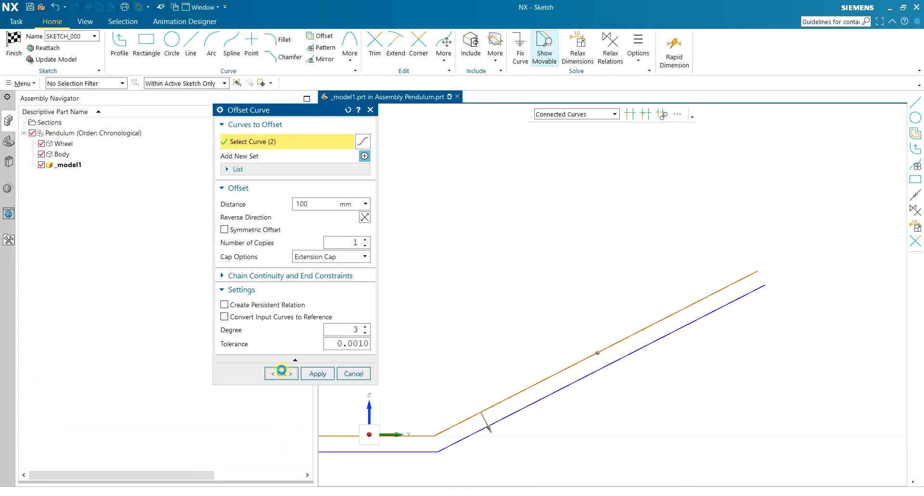
# Draw a line closing the track profile's inclined end, joining the endpoints of the original and offset lines.
pyautogui.click(192, 48)
pyautogui.scroll(4, 732, 293)
pyautogui.click(788, 224)
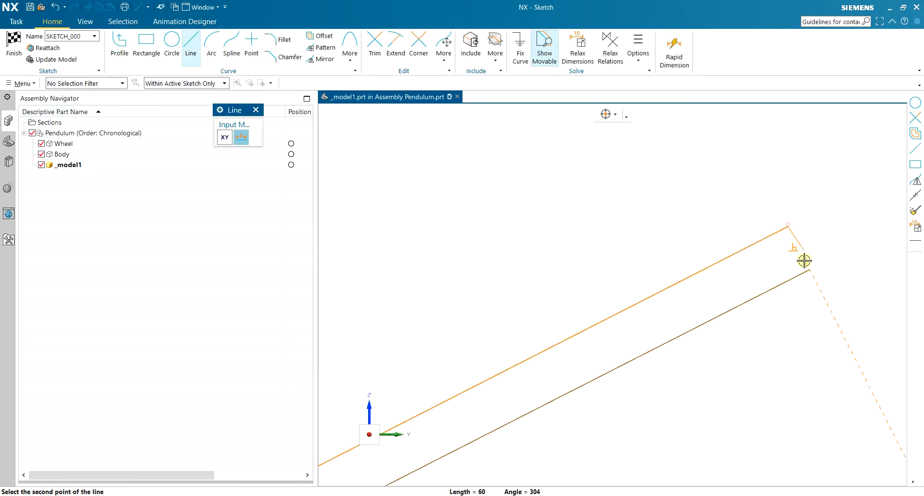
pyautogui.click(810, 269)
pyautogui.scroll(-6, 626, 382)
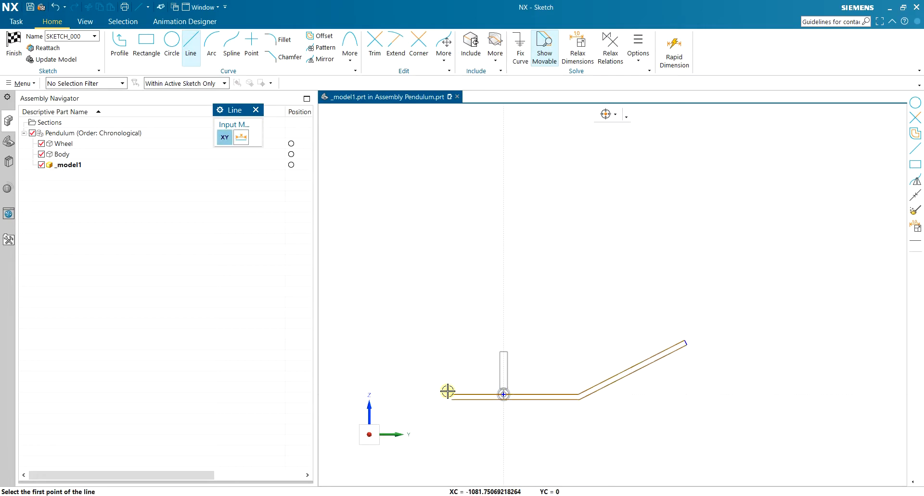
# Close the track profile's horizontal end with a vertical line between the two line endpoints and finish the sketch.
pyautogui.scroll(6, 448, 391)
pyautogui.click(412, 382)
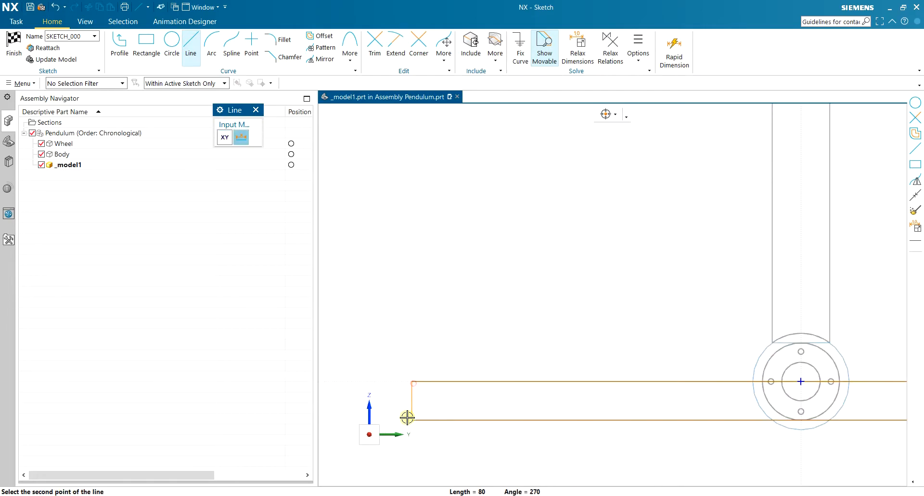
pyautogui.click(412, 419)
pyautogui.scroll(-7, 434, 378)
pyautogui.moveTo(639, 324)
pyautogui.mouseDown(button='middle')
pyautogui.moveTo(663, 333)
pyautogui.moveTo(664, 346)
pyautogui.moveTo(592, 317)
pyautogui.mouseUp(button='middle')
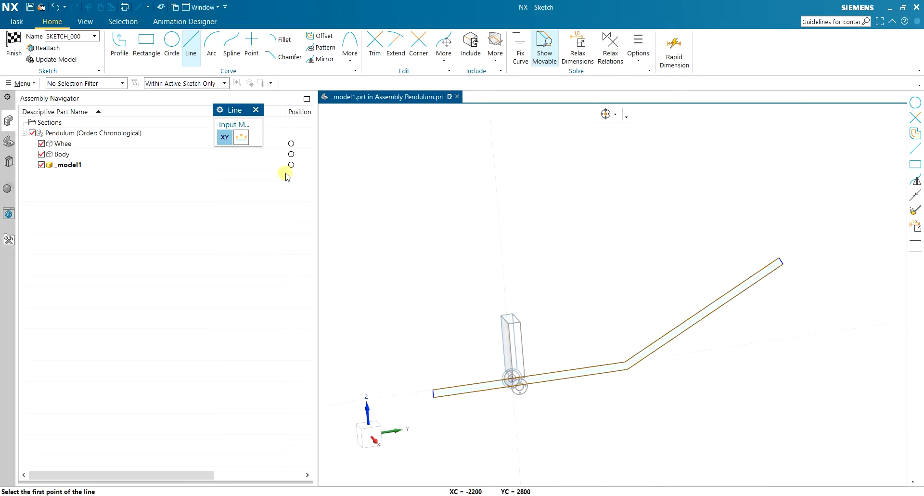
pyautogui.click(19, 42)
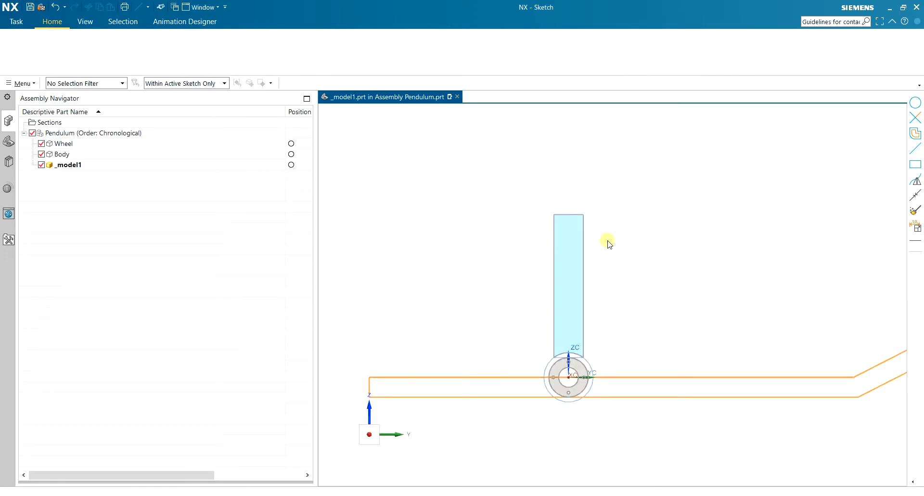
# Extrude the closed track profile as a solid with a start distance of 1000 mm and an end distance of 0 mm.
pyautogui.click(62, 46)
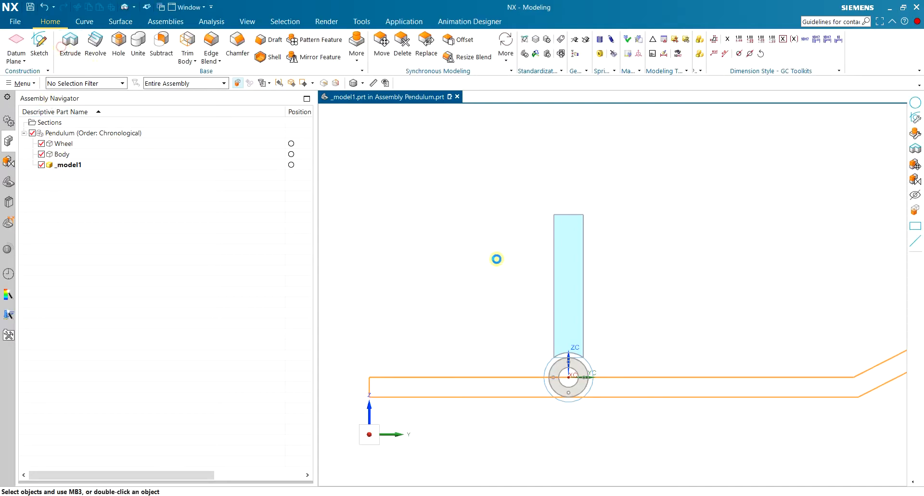
pyautogui.scroll(-5, 496, 259)
pyautogui.moveTo(497, 259); pyautogui.dragTo(525, 284, button='middle')
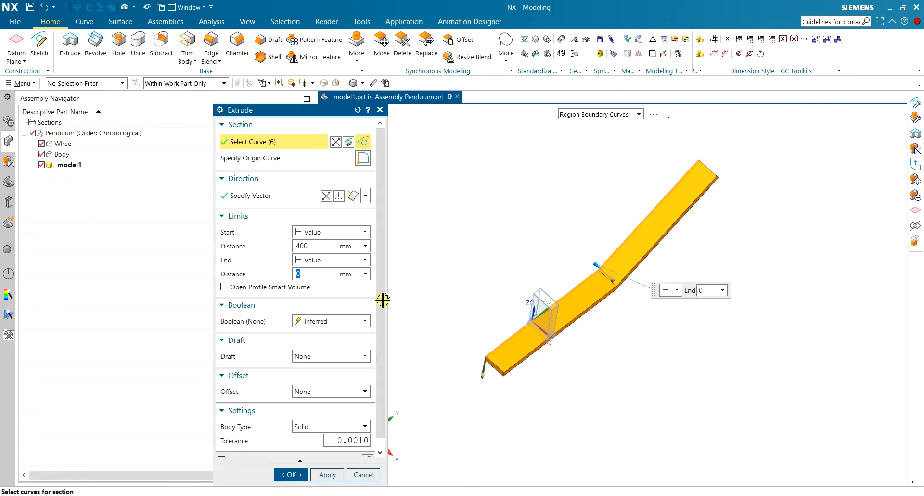
pyautogui.click(317, 248)
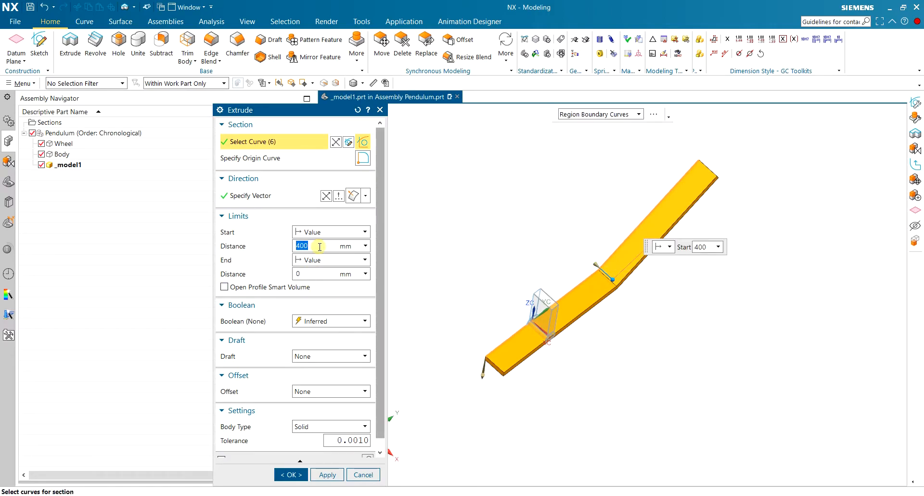
pyautogui.write('800')
pyautogui.press('Tab')
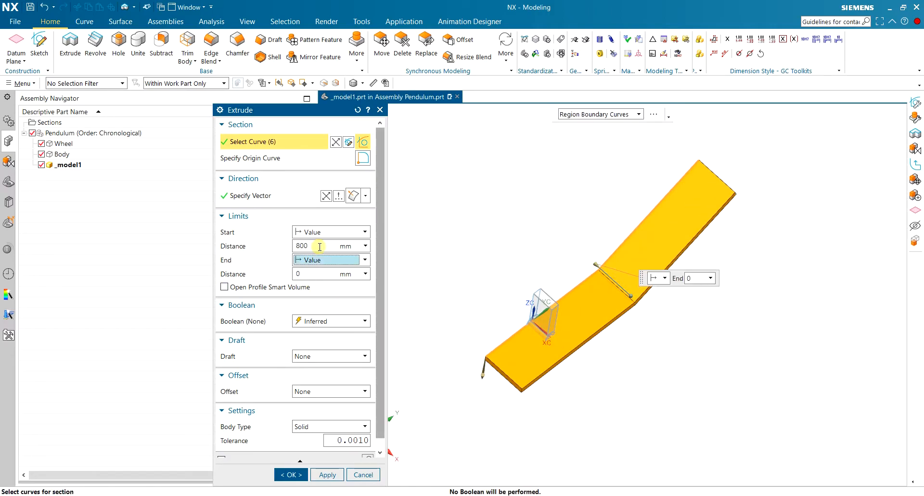
pyautogui.click(324, 242)
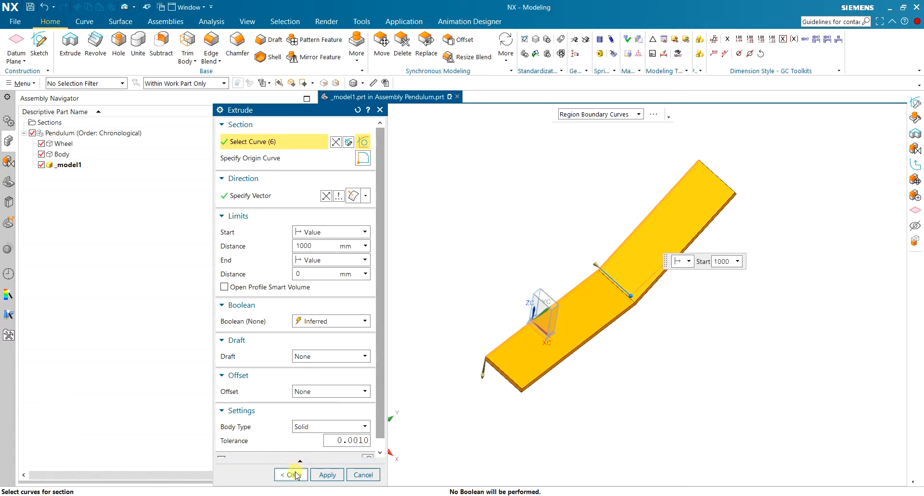
pyautogui.click(295, 474)
# Make the Pendulum assembly the work part.
pyautogui.moveTo(491, 294); pyautogui.dragTo(485, 296, button='middle')
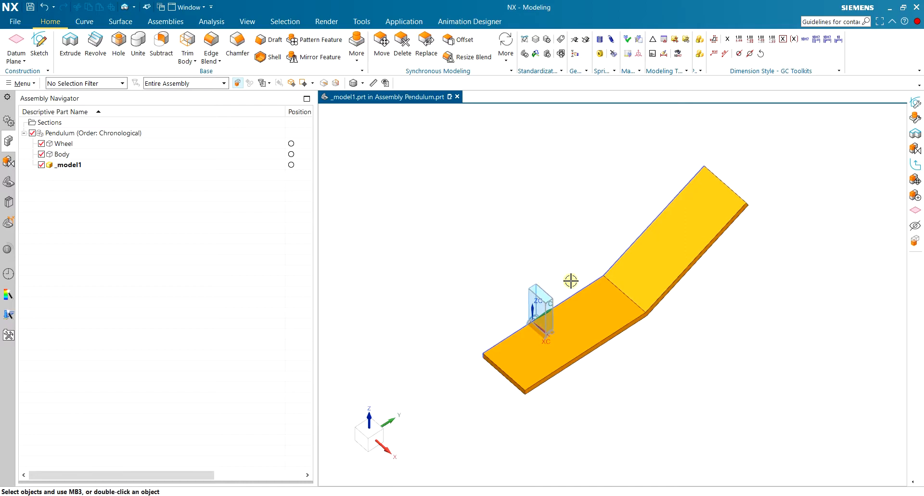
pyautogui.scroll(2, 482, 297)
pyautogui.doubleClick(86, 134)
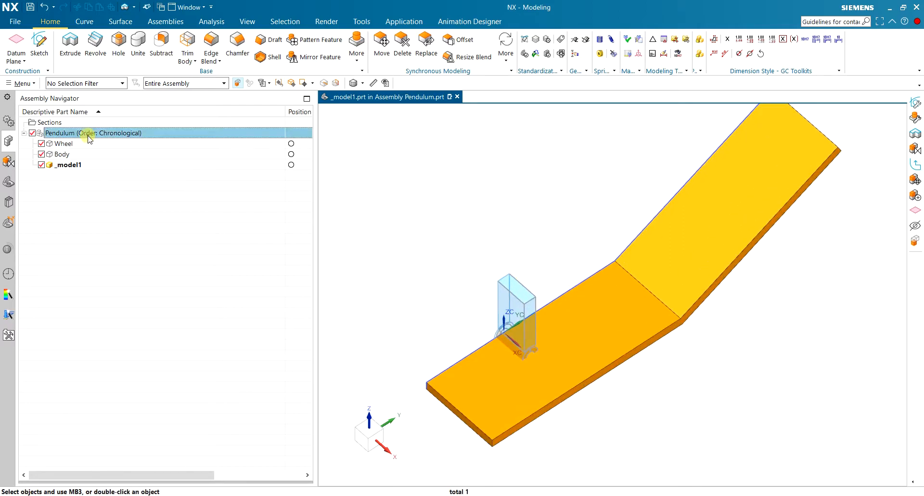
pyautogui.moveTo(478, 270)
pyautogui.mouseDown(button='middle')
pyautogui.moveTo(542, 241)
pyautogui.moveTo(625, 262)
pyautogui.moveTo(467, 266)
pyautogui.mouseUp(button='middle')
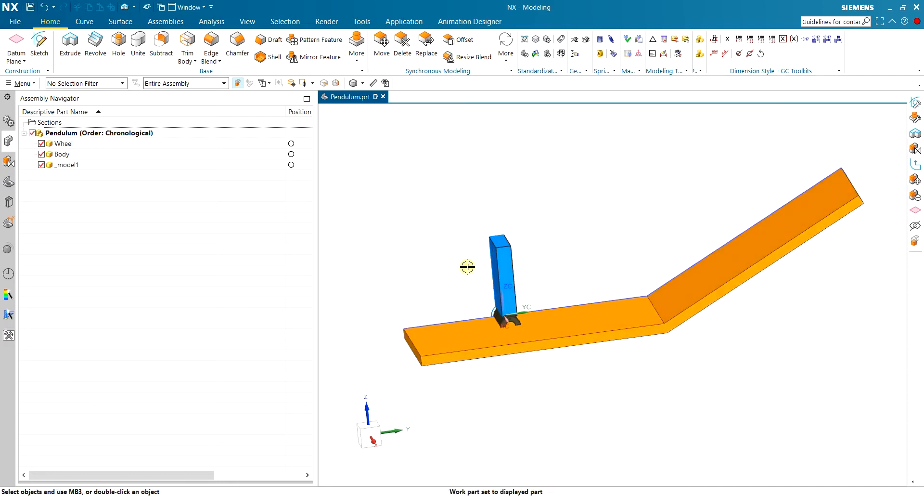
# Hide all objects in the assembly and show only the solid bodies.
pyautogui.click(385, 84)
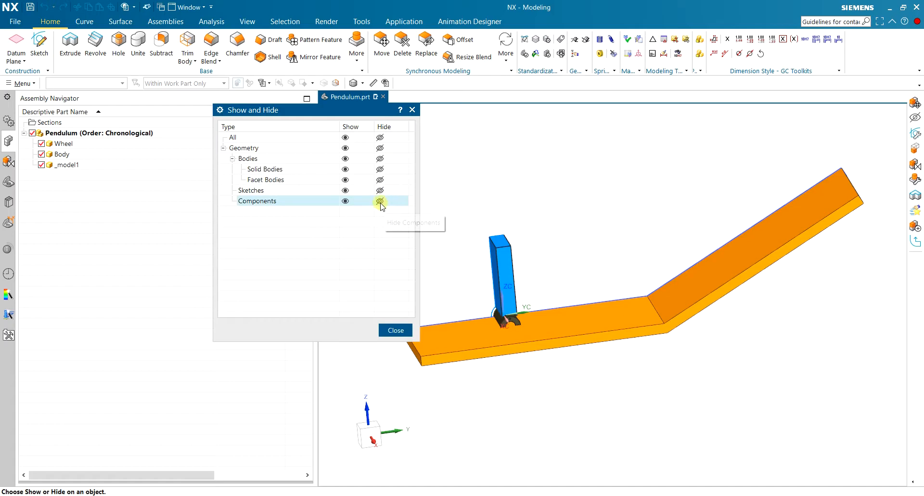
pyautogui.click(380, 137)
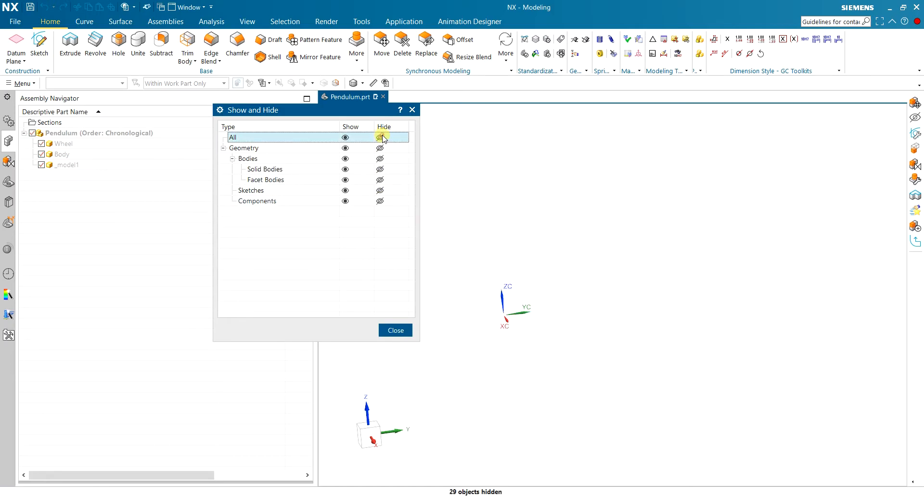
pyautogui.click(345, 169)
pyautogui.click(395, 330)
pyautogui.moveTo(437, 299); pyautogui.dragTo(476, 218, button='middle')
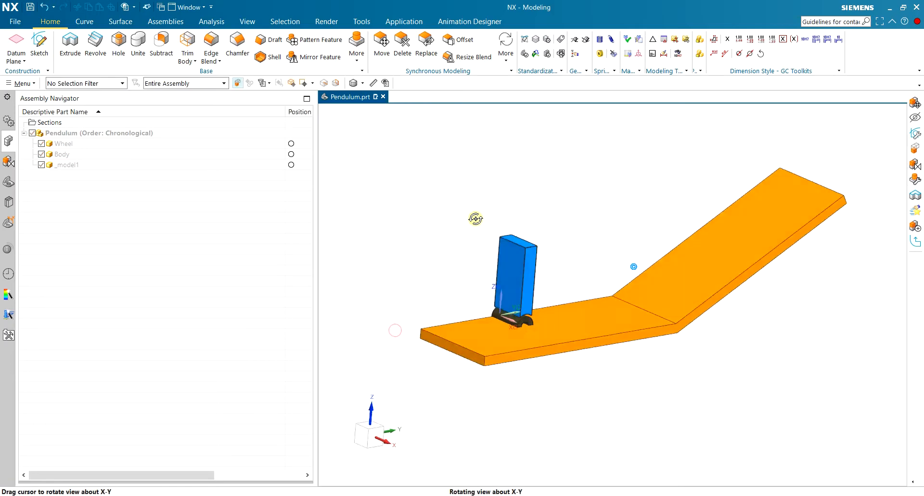
pyautogui.scroll(-5, 544, 359)
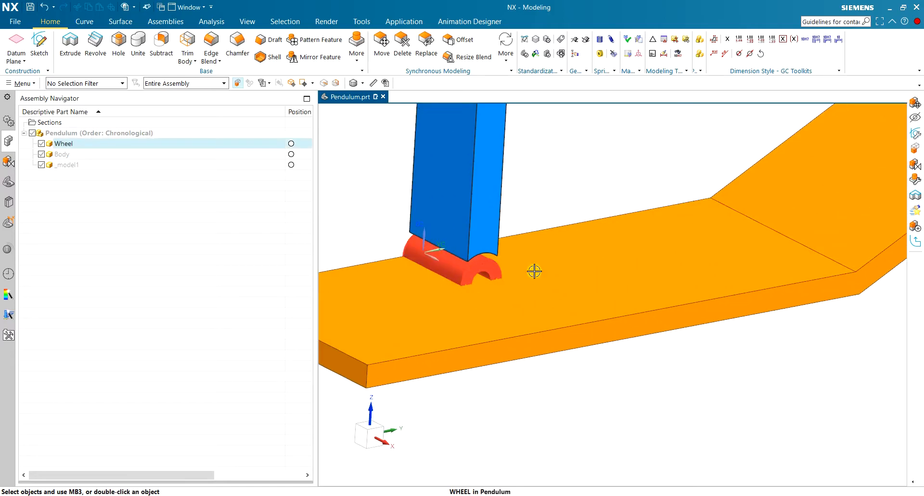
pyautogui.scroll(3, 677, 254)
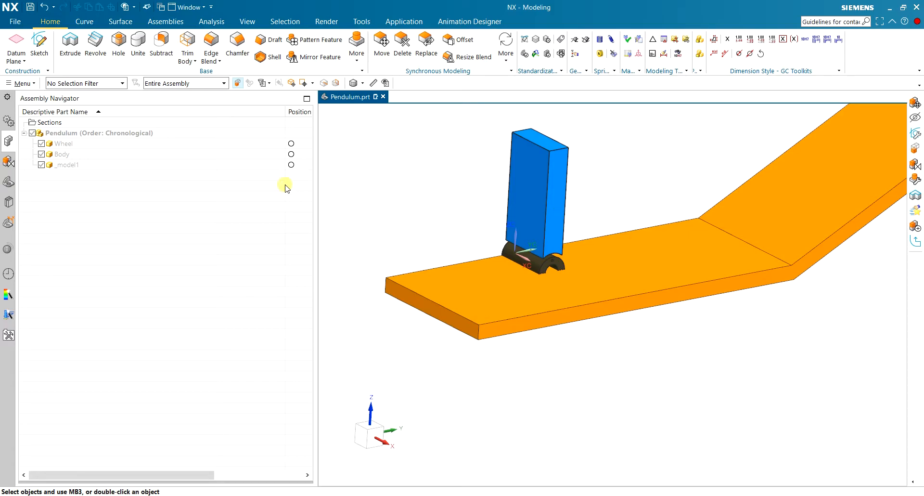
pyautogui.click(73, 134)
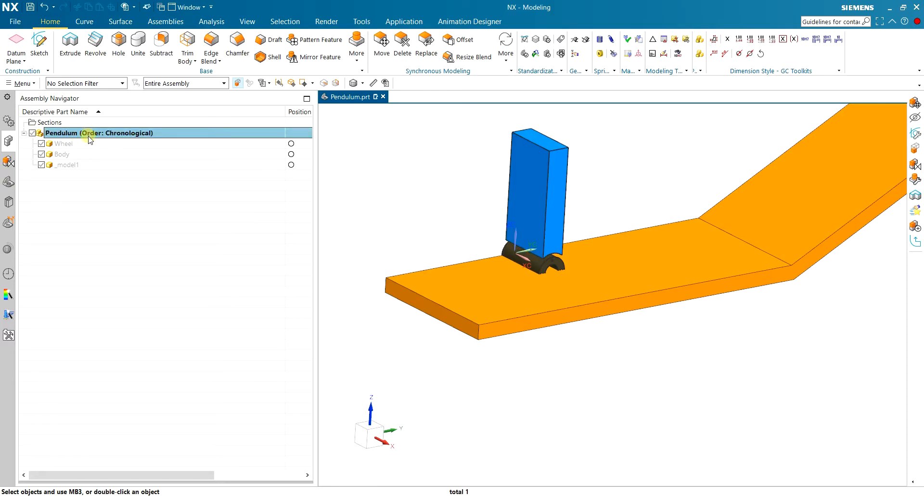
pyautogui.click(80, 143)
pyautogui.scroll(2, 529, 229)
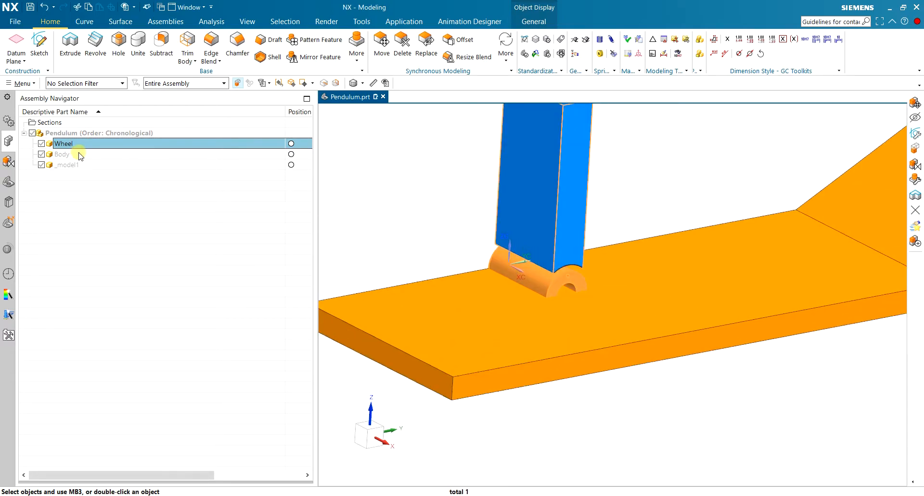
pyautogui.click(384, 182)
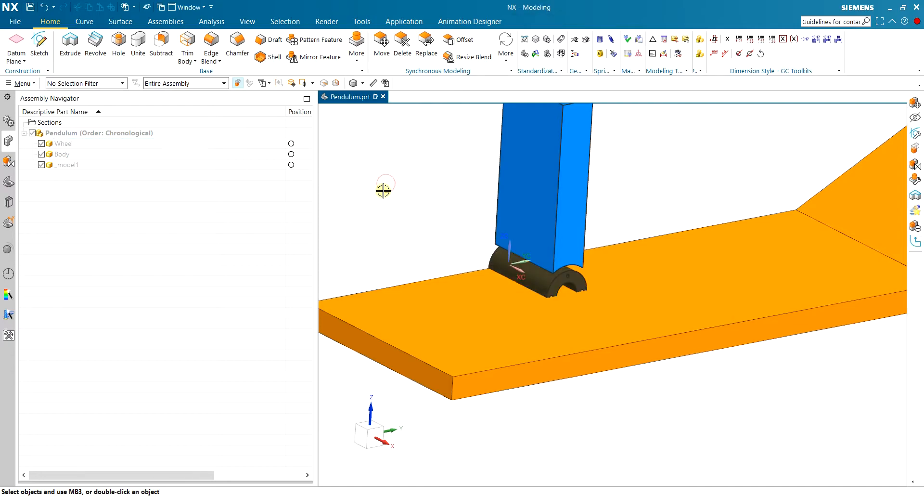
# Apply a concentric assembly constraint between the Body's curved bottom edge and the Wheel's circular end edge.
pyautogui.click(169, 23)
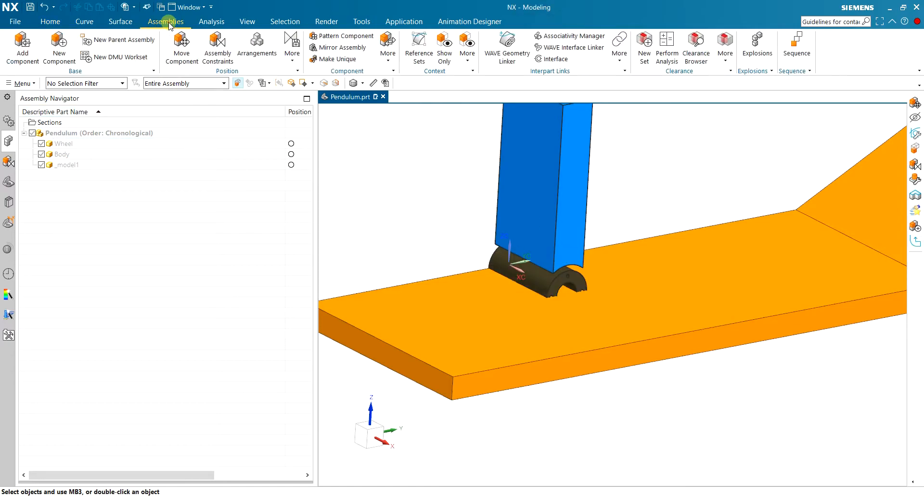
pyautogui.click(218, 45)
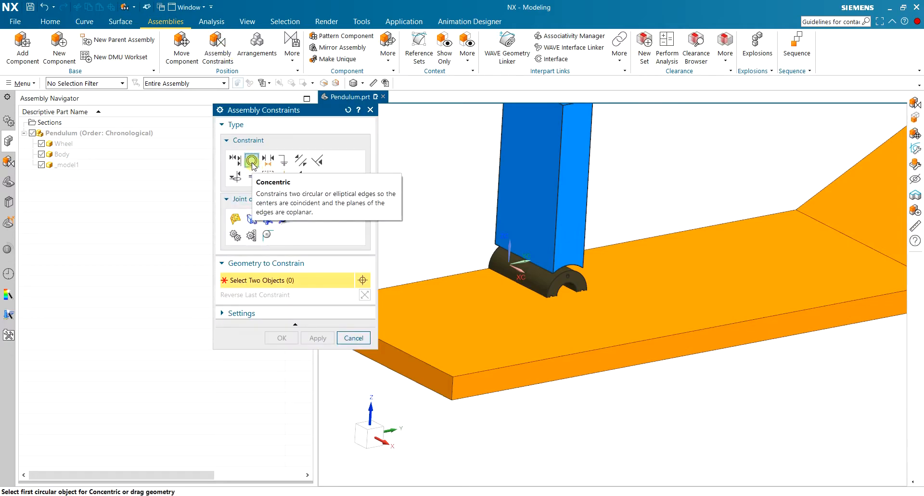
pyautogui.scroll(-3, 530, 250)
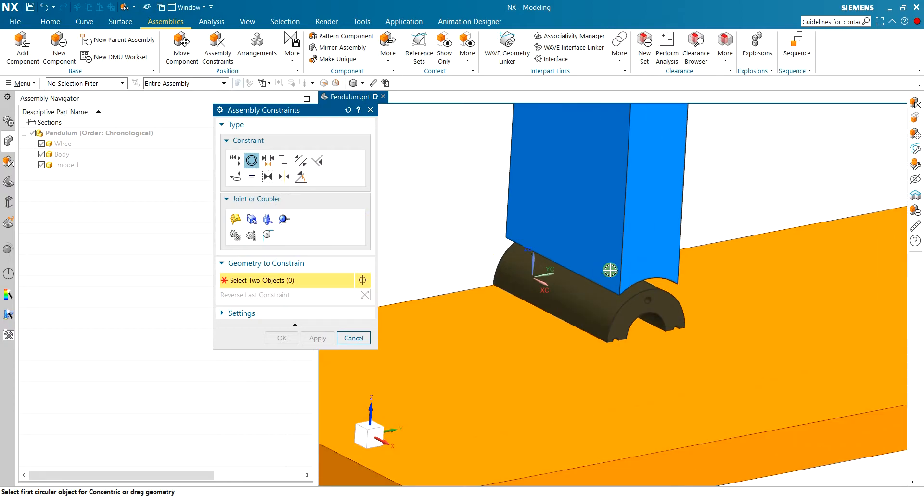
pyautogui.click(650, 278)
pyautogui.click(650, 312)
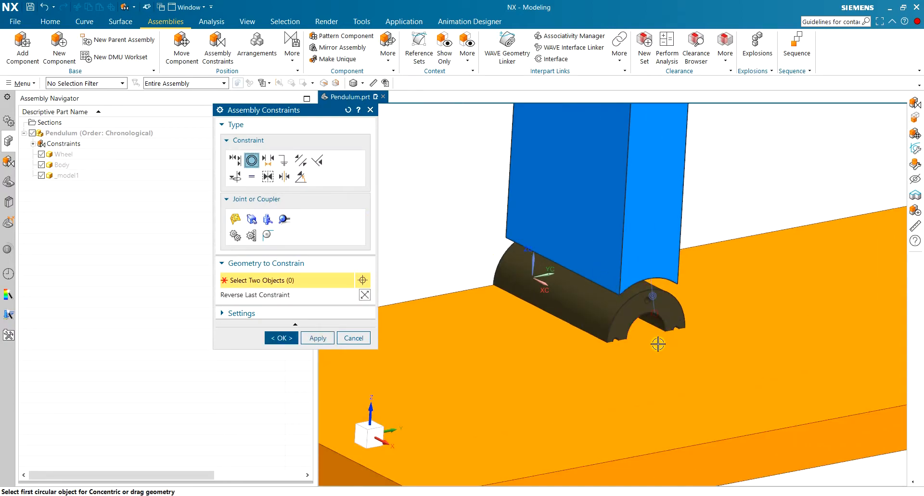
pyautogui.click(321, 339)
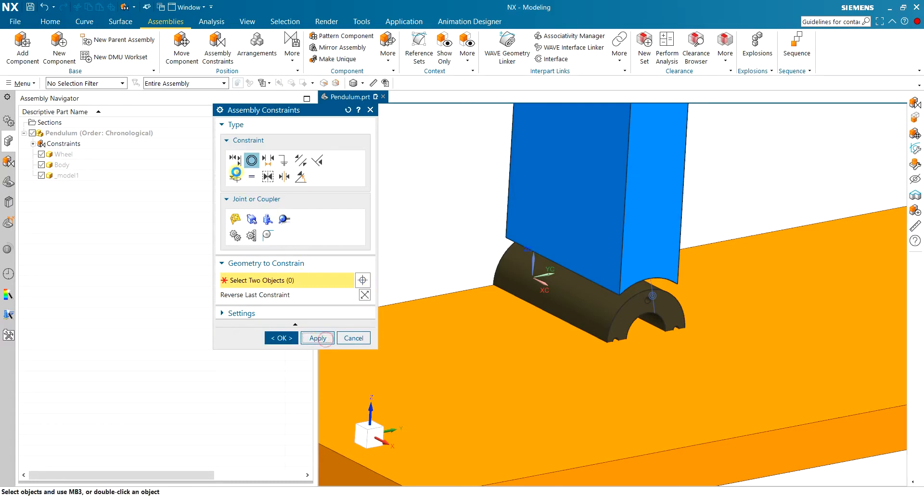
# Apply a touch constraint between the Wheel's outer cylindrical face and the top face of the horizontal section of _model1.
pyautogui.click(235, 163)
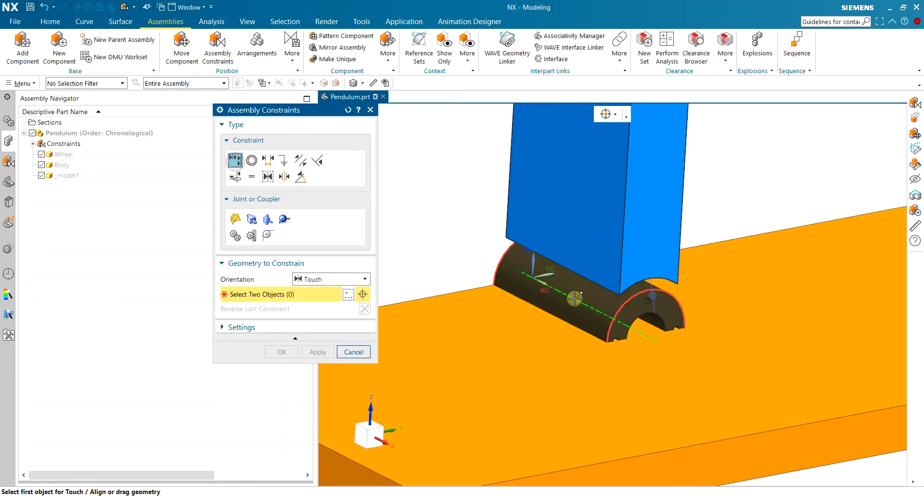
pyautogui.click(563, 312)
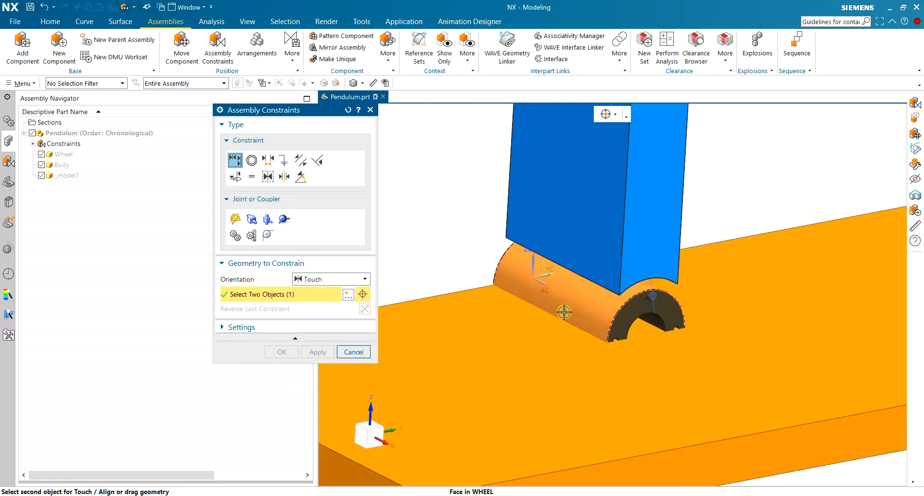
pyautogui.scroll(-2, 564, 312)
pyautogui.click(698, 323)
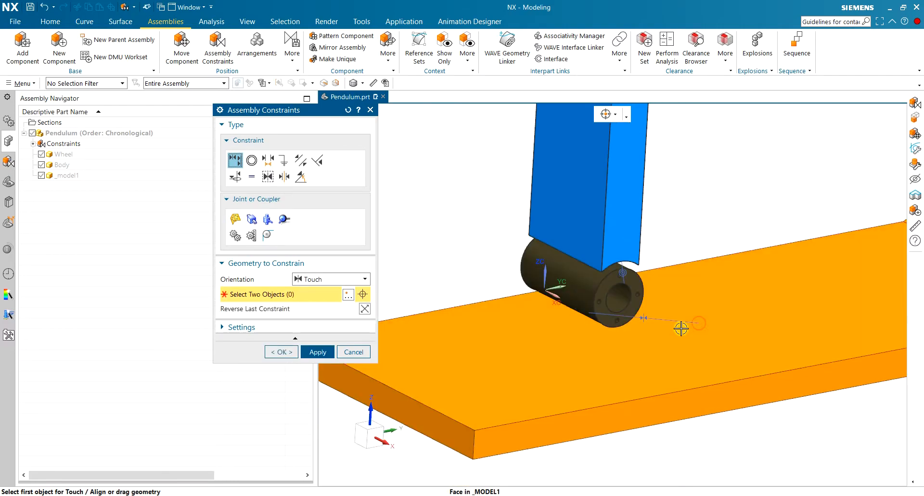
pyautogui.scroll(-2, 626, 324)
pyautogui.moveTo(635, 324); pyautogui.dragTo(547, 344, button='middle')
pyautogui.click(317, 352)
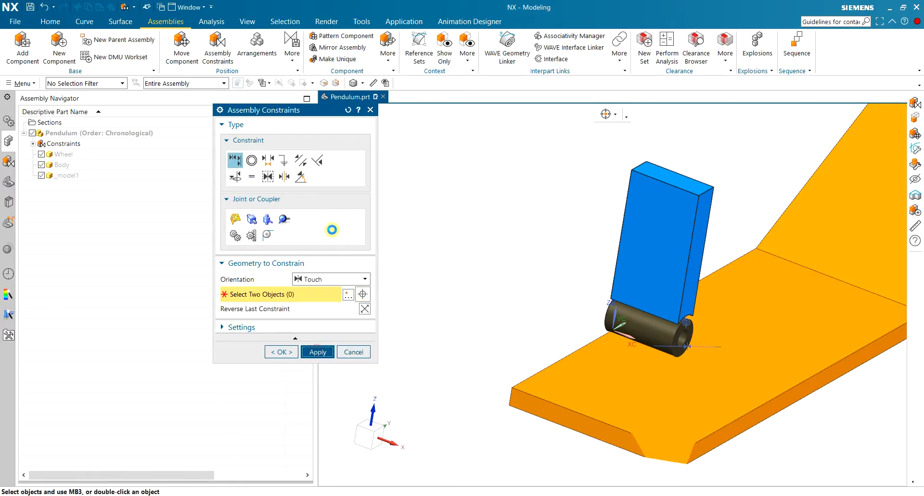
# Apply a 2 to 2 center constraint between the Wheel's two end faces and the two opposite long side faces of _model1.
pyautogui.hotkey('ctrl', 'f')
pyautogui.scroll(2, 474, 408)
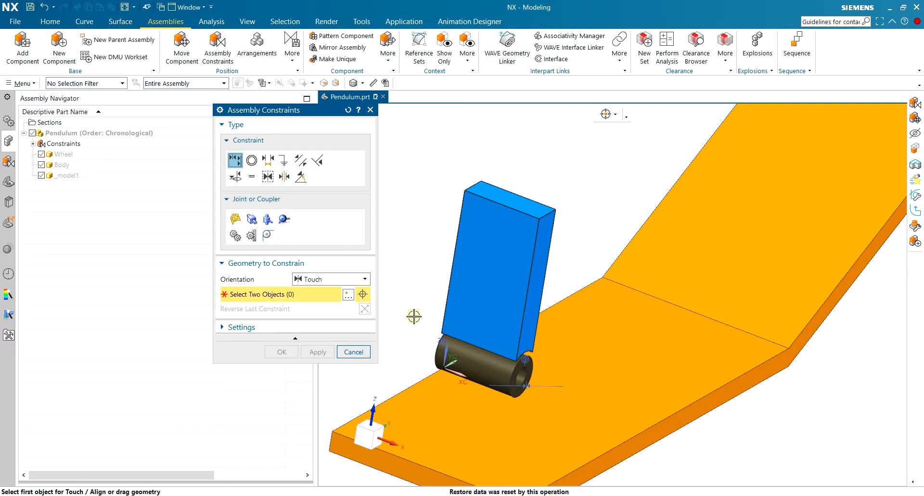
pyautogui.click(284, 176)
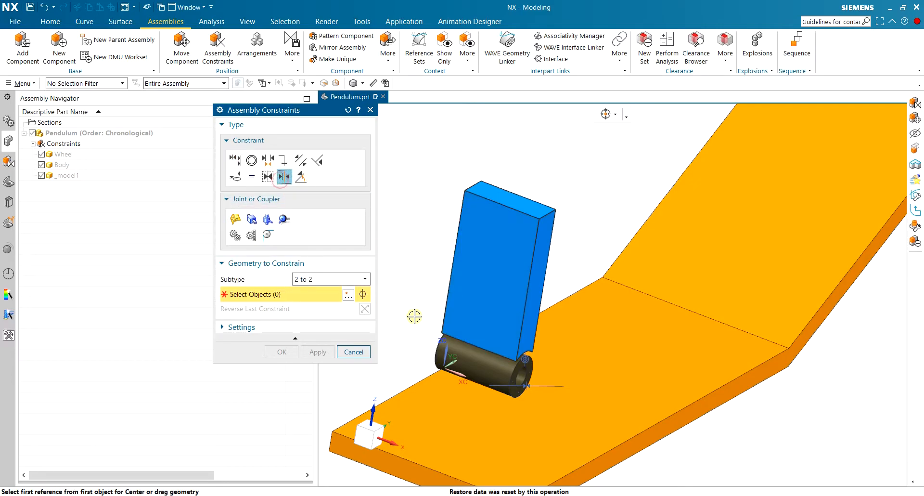
pyautogui.scroll(4, 474, 368)
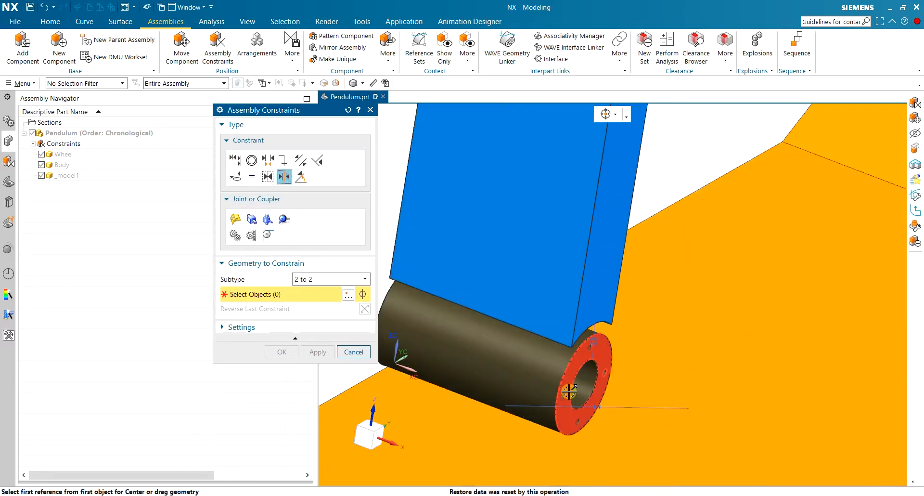
pyautogui.click(582, 356)
pyautogui.scroll(-5, 581, 355)
pyautogui.moveTo(553, 347); pyautogui.dragTo(579, 371, button='middle')
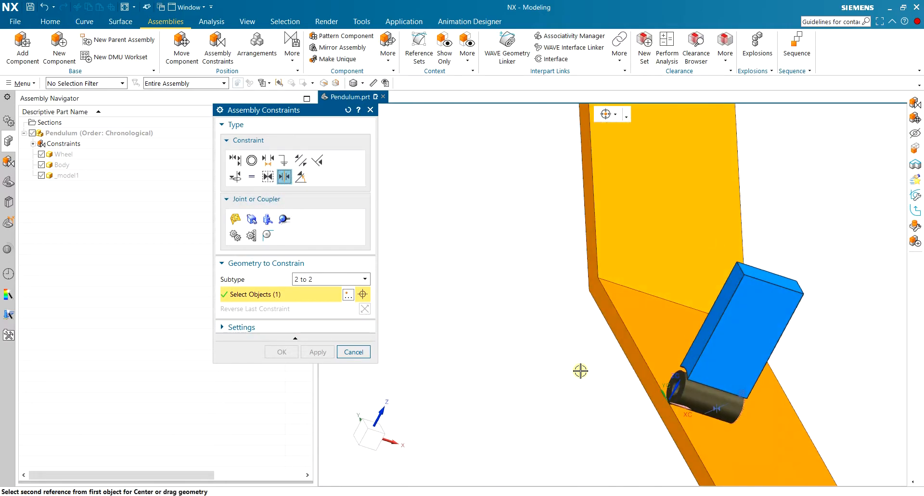
pyautogui.scroll(5, 621, 359)
pyautogui.click(607, 328)
pyautogui.click(563, 340)
pyautogui.scroll(-3, 553, 341)
pyautogui.moveTo(811, 373); pyautogui.dragTo(756, 344, button='middle')
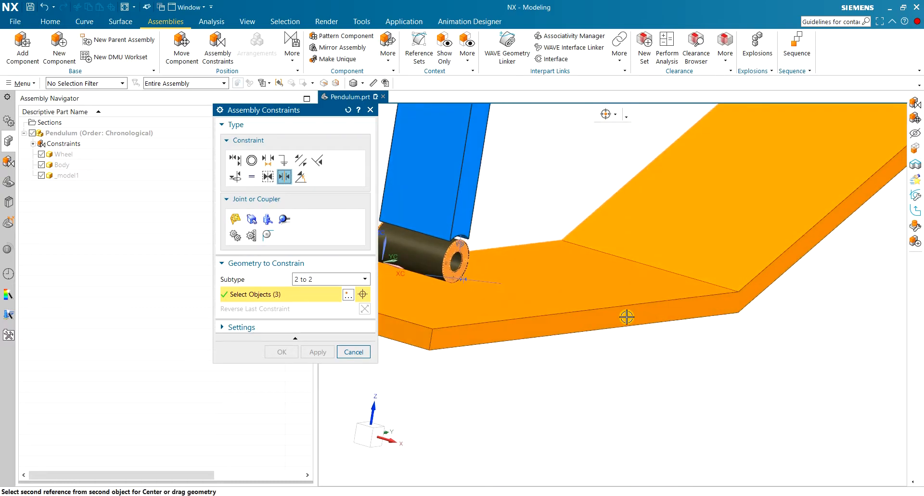
pyautogui.click(626, 316)
pyautogui.scroll(-3, 571, 374)
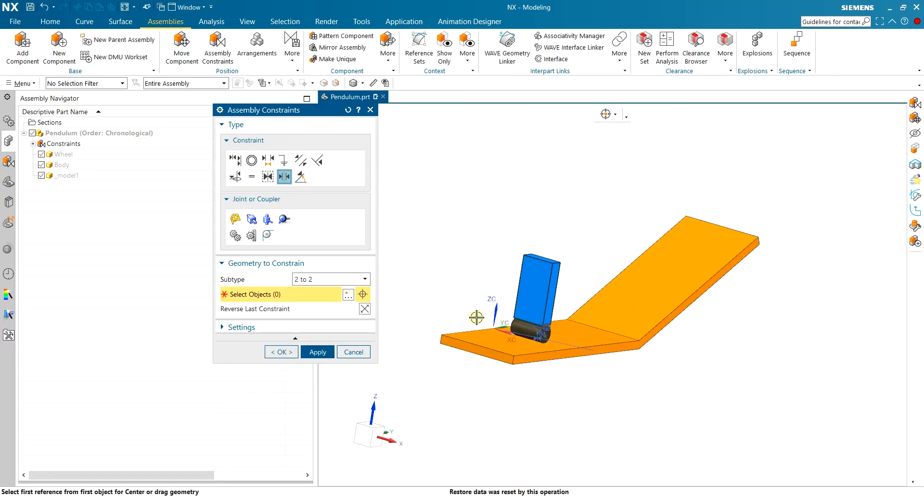
pyautogui.click(285, 350)
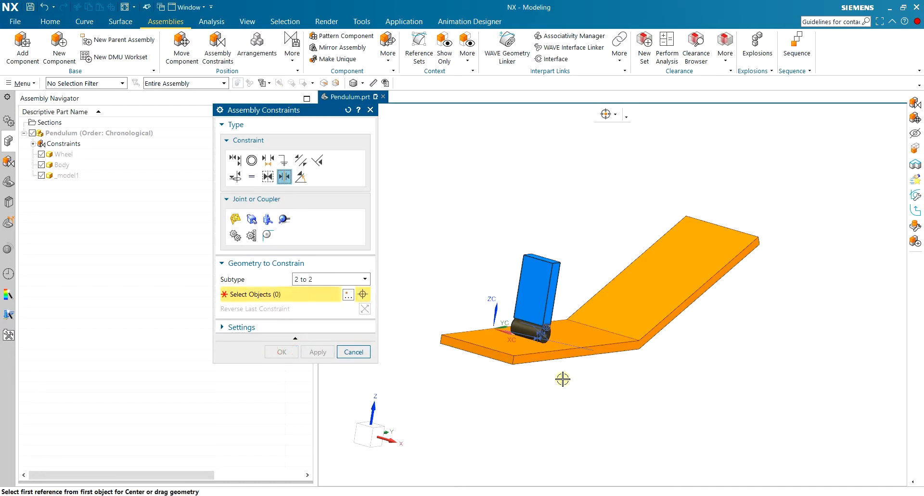
pyautogui.click(347, 351)
pyautogui.moveTo(546, 303)
pyautogui.mouseDown(button='middle')
pyautogui.moveTo(539, 343)
pyautogui.moveTo(478, 316)
pyautogui.moveTo(554, 288)
pyautogui.moveTo(511, 310)
pyautogui.moveTo(513, 301)
pyautogui.moveTo(536, 309)
pyautogui.mouseUp(button='middle')
pyautogui.scroll(3, 513, 337)
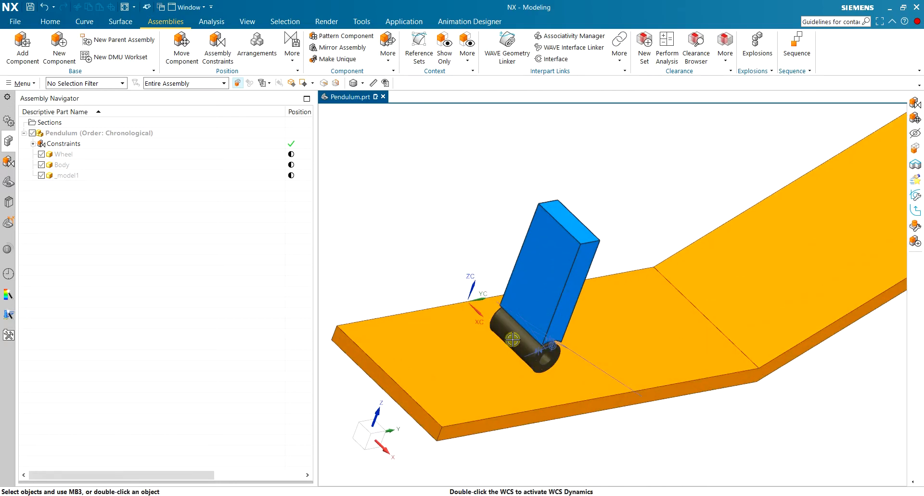
pyautogui.moveTo(672, 382); pyautogui.dragTo(641, 355, button='middle')
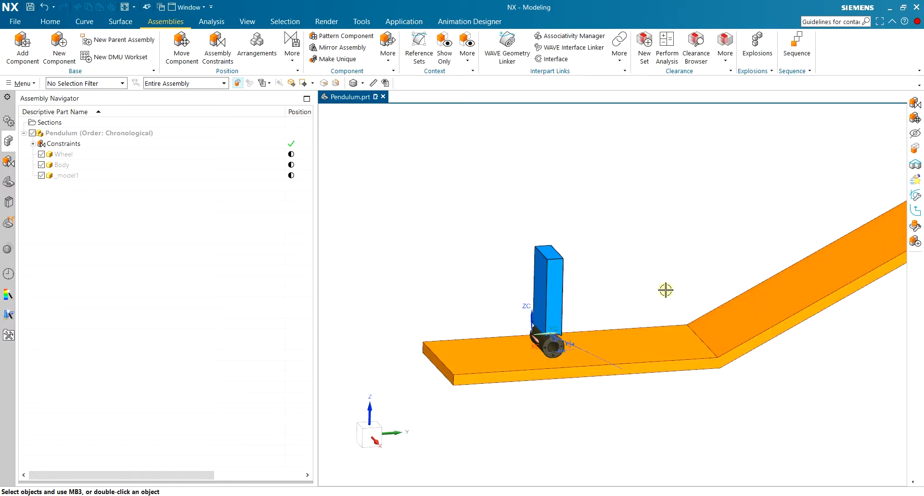
pyautogui.hotkey('ctrl', 'f')
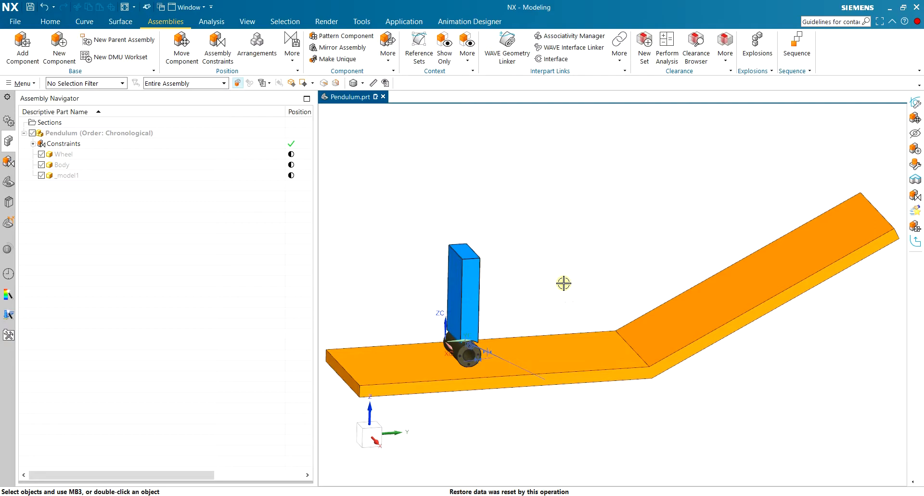
# Switch to the Motion application and create the simulation Pendulum_motion1.sim in C:\temp from the Simcenter 3D Motion template.
pyautogui.click(404, 21)
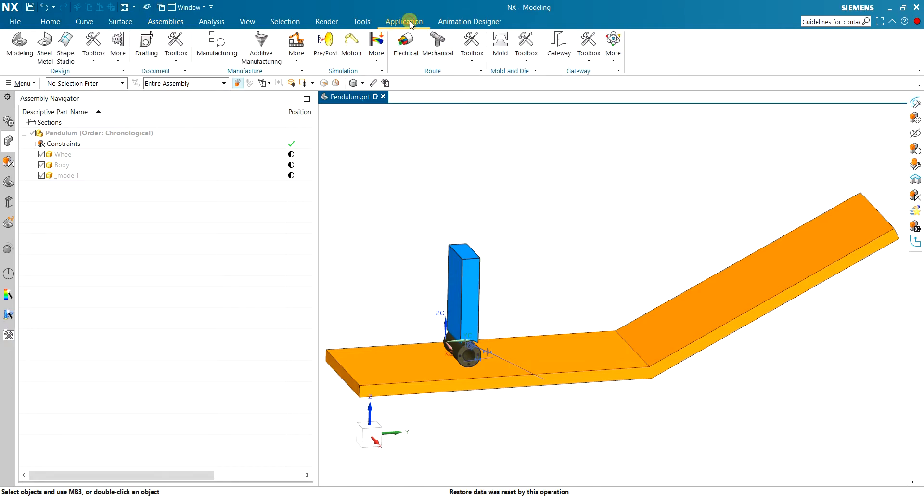
pyautogui.click(351, 42)
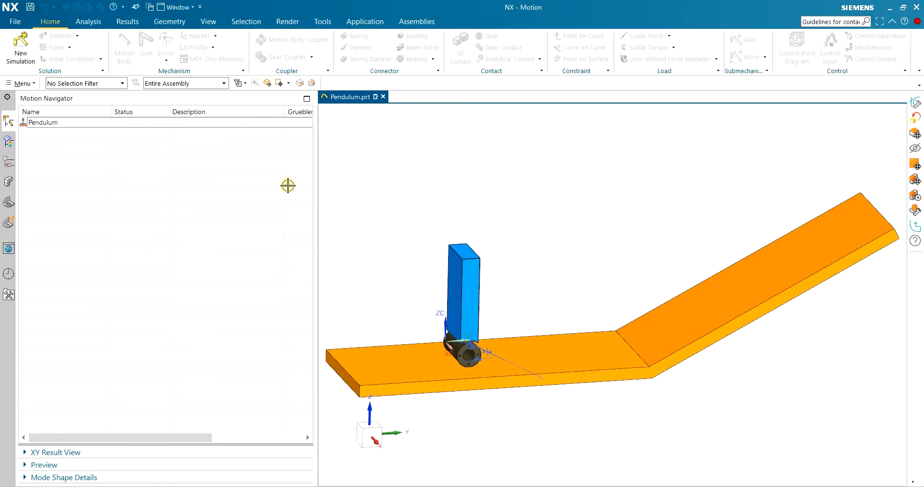
pyautogui.click(21, 45)
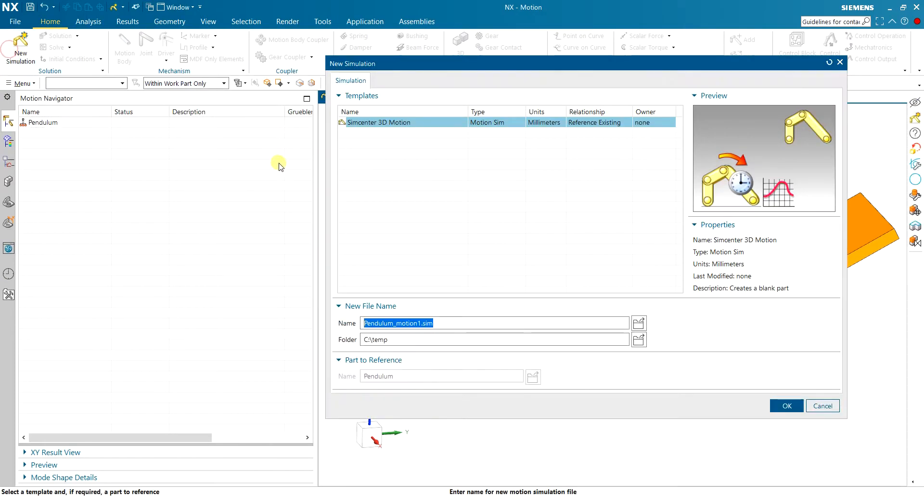
pyautogui.click(786, 406)
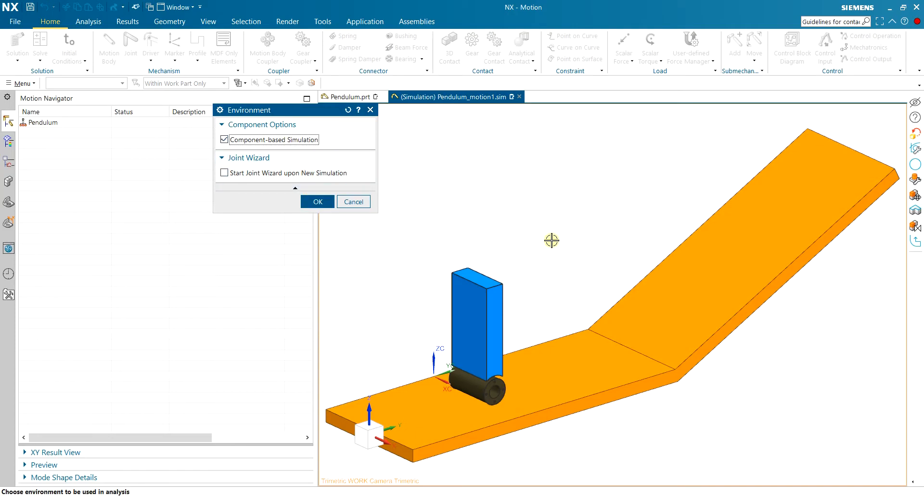
# Accept the simulation environment with Component-based Simulation enabled and the Joint Wizard not started for new simulations.
pyautogui.click(171, 21)
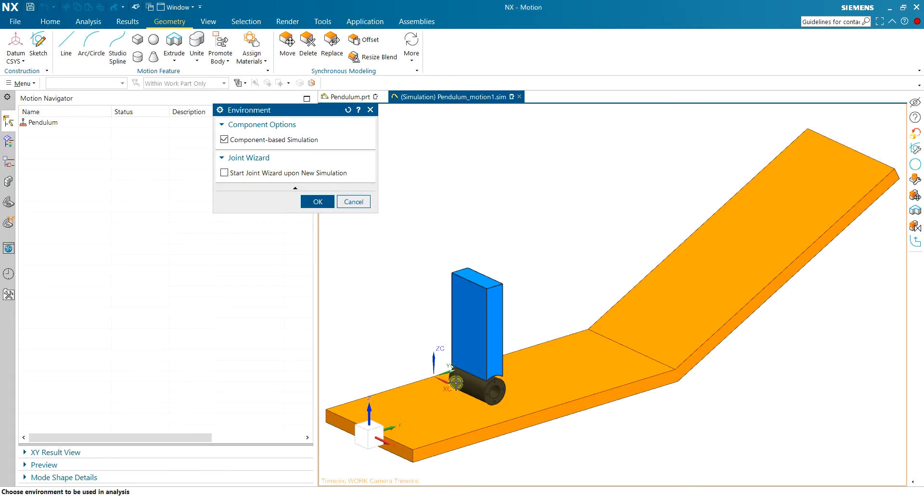
pyautogui.scroll(3, 462, 388)
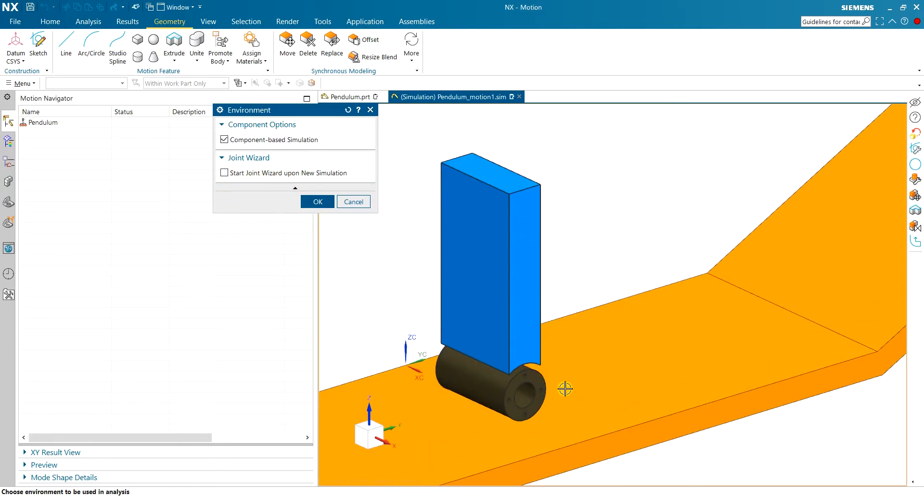
pyautogui.scroll(2, 539, 388)
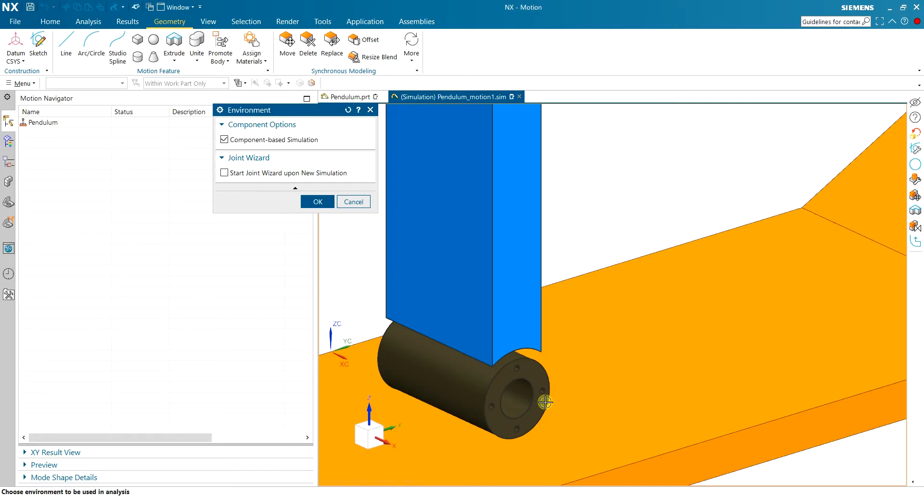
pyautogui.scroll(-5, 545, 402)
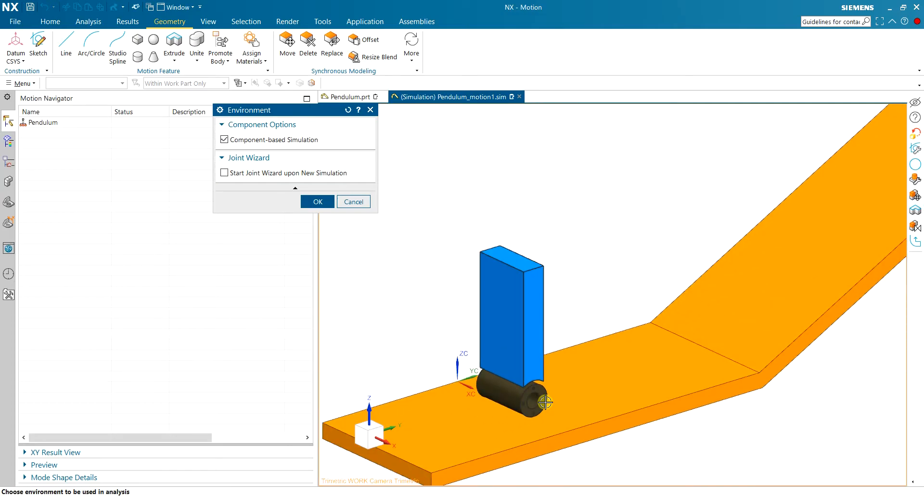
pyautogui.click(315, 201)
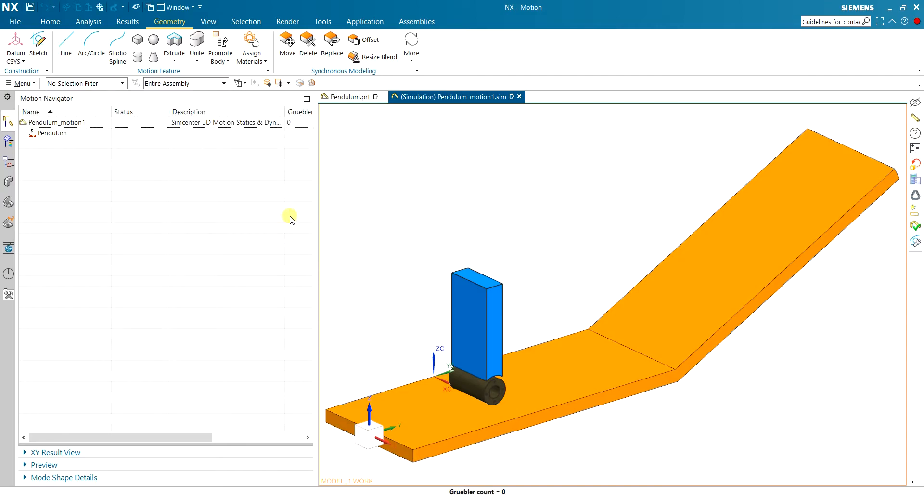
# Set the solver of the Pendulum_motion1 simulation to RecurDyn.
pyautogui.click(44, 23)
pyautogui.scroll(-2, 408, 283)
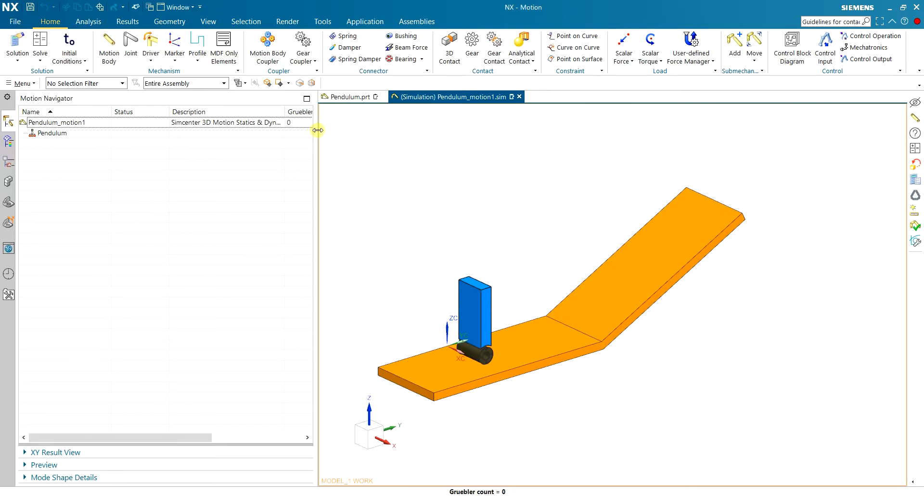
pyautogui.moveTo(318, 130); pyautogui.dragTo(331, 130)
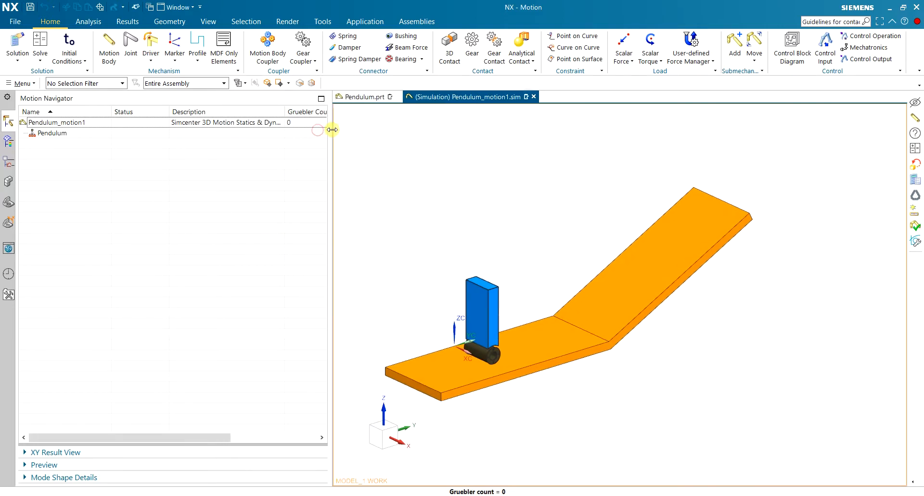
pyautogui.rightClick(96, 124)
pyautogui.click(227, 124)
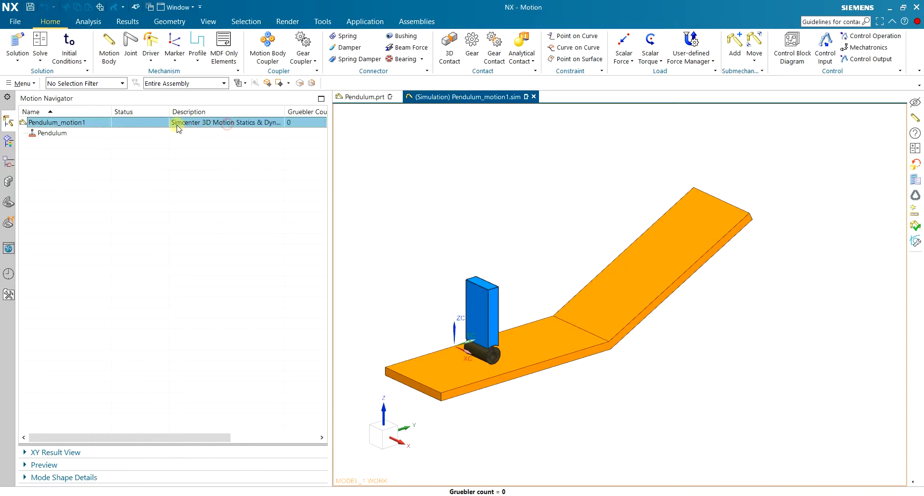
pyautogui.rightClick(124, 121)
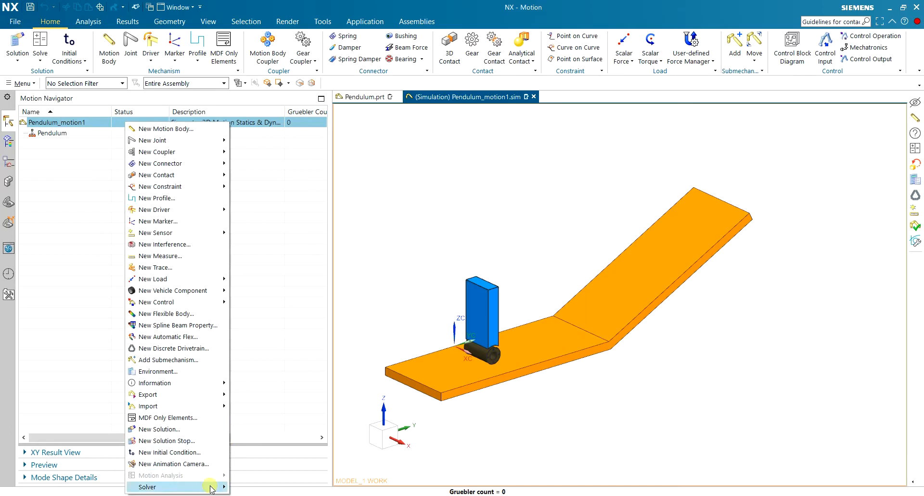
pyautogui.moveTo(211, 487)
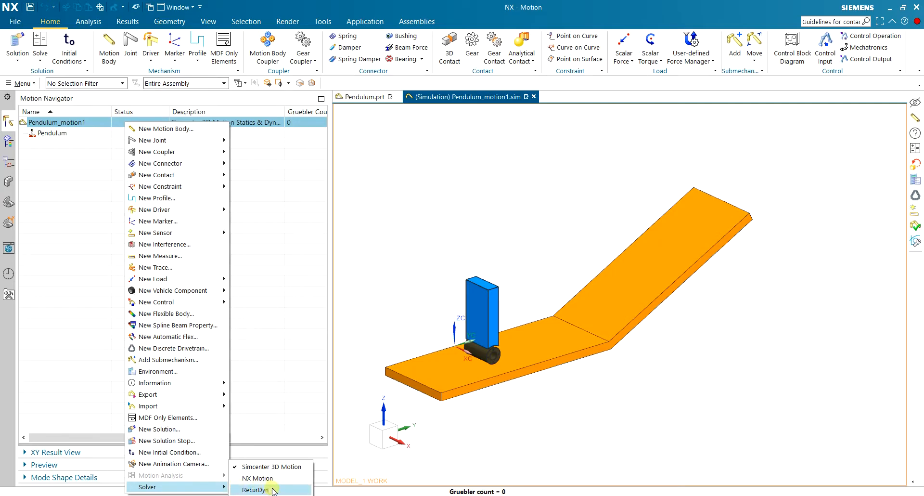
pyautogui.click(255, 489)
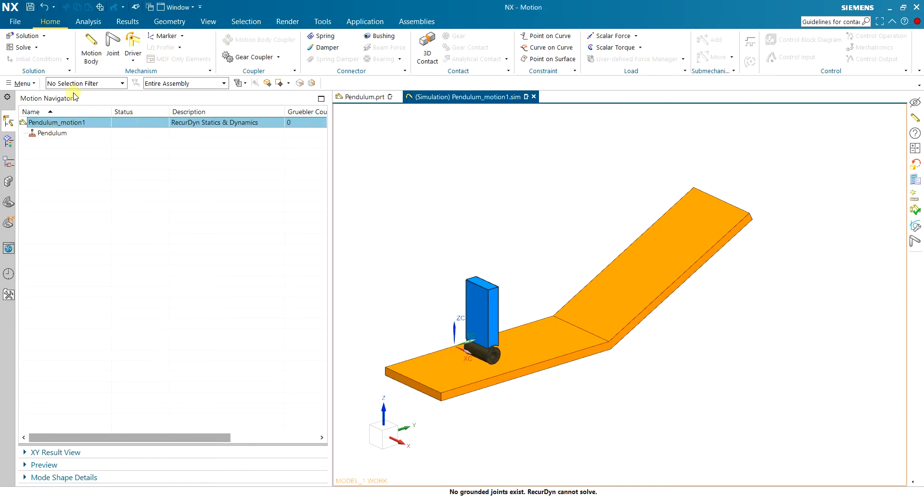
# Create a fixed motion body from the _model1 component with automatic mass properties.
pyautogui.moveTo(472, 249); pyautogui.dragTo(417, 309, button='middle')
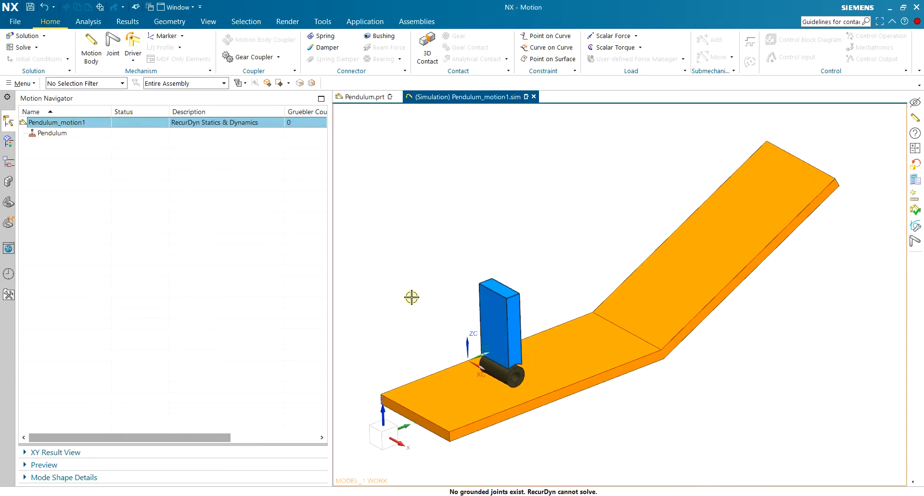
pyautogui.click(91, 45)
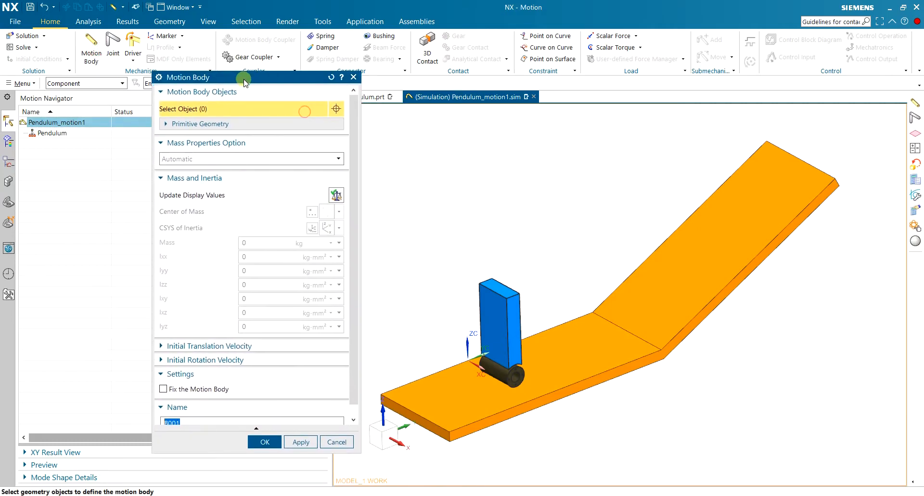
pyautogui.scroll(2, 438, 333)
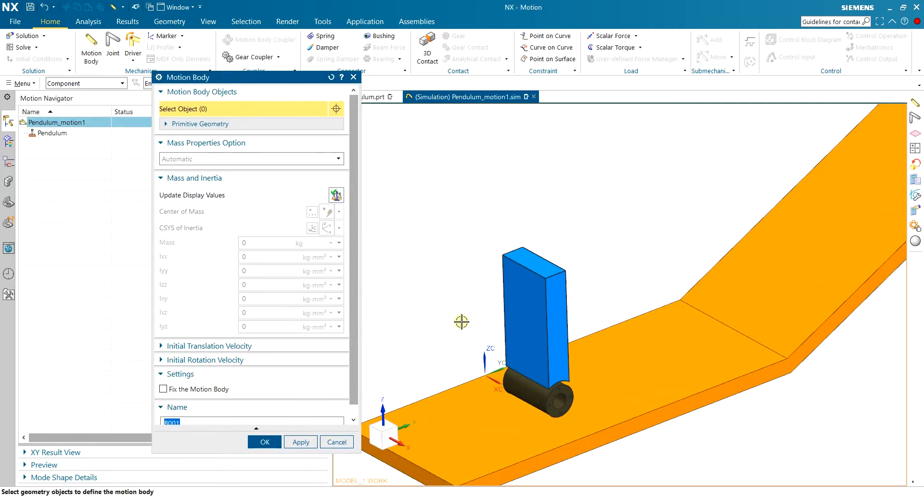
pyautogui.scroll(-1, 461, 322)
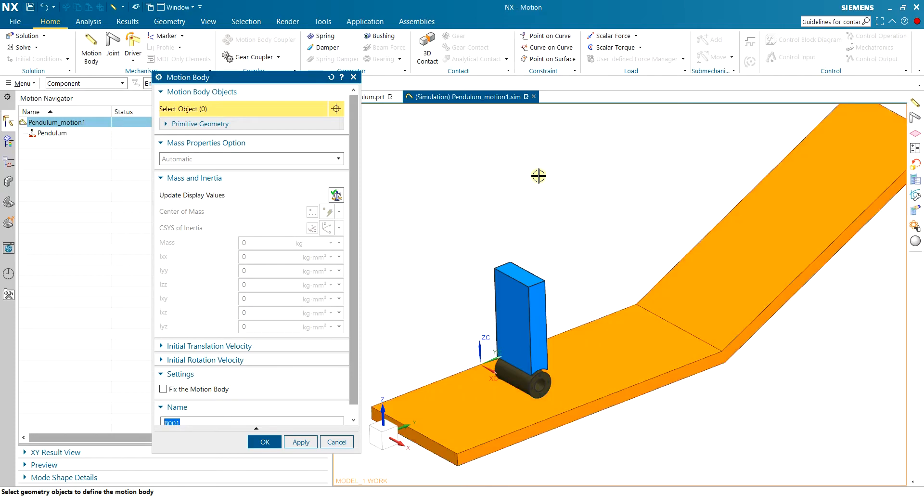
pyautogui.click(701, 298)
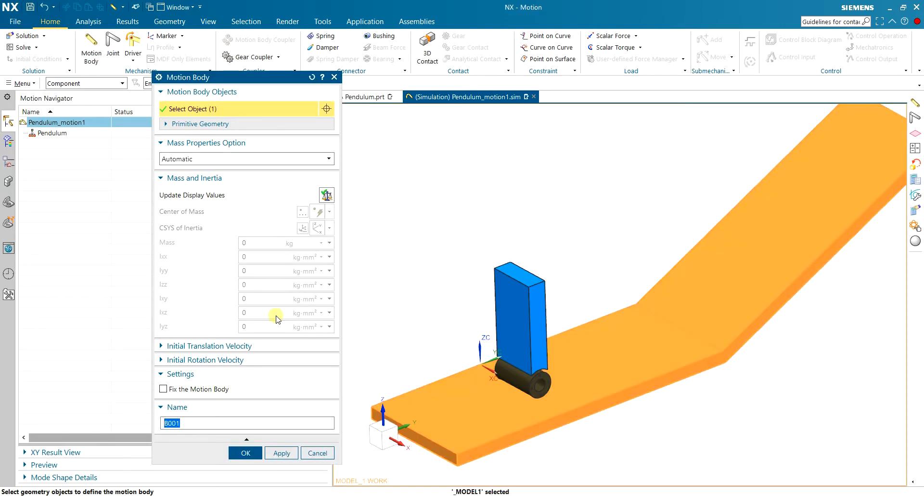
pyautogui.click(163, 390)
pyautogui.click(275, 452)
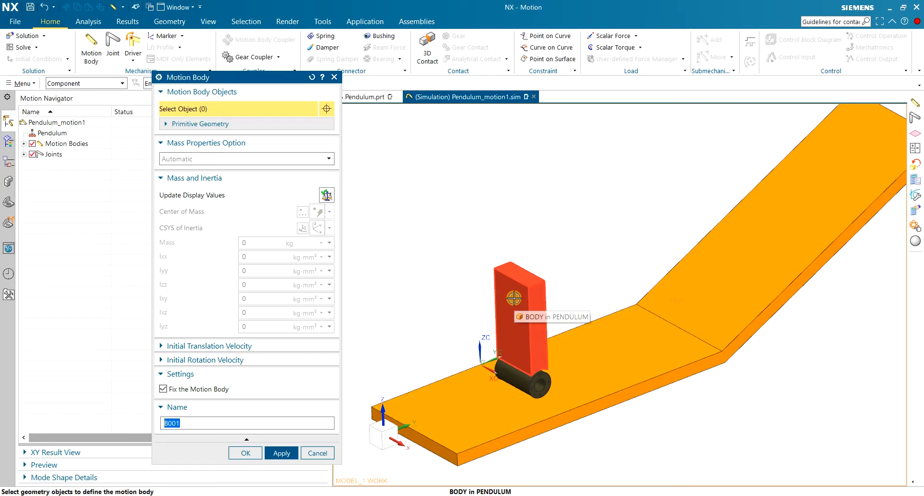
# Create a motion body named Body from the upright block component, leaving it unfixed and using automatic mass properties.
pyautogui.scroll(2, 514, 298)
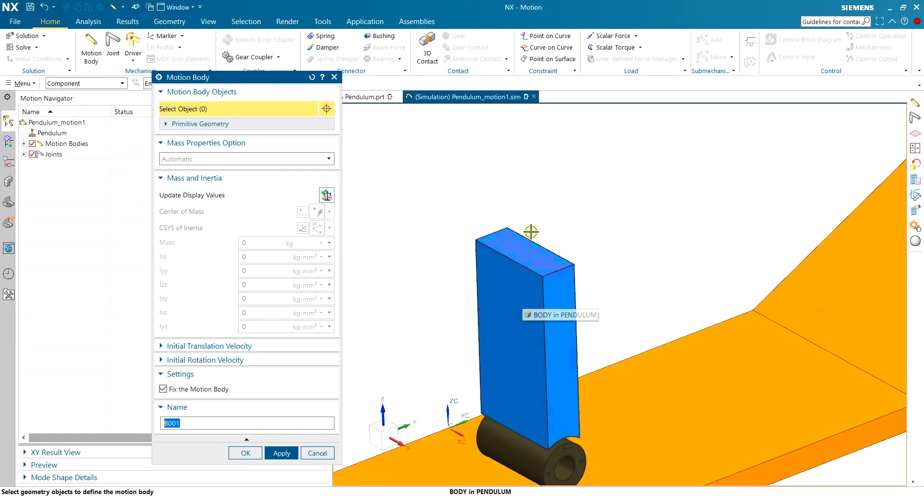
pyautogui.click(527, 317)
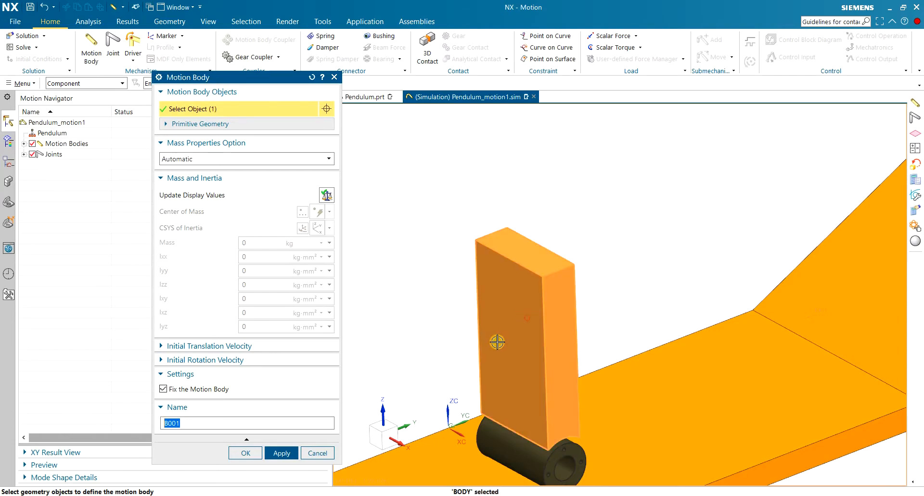
pyautogui.scroll(-2, 514, 294)
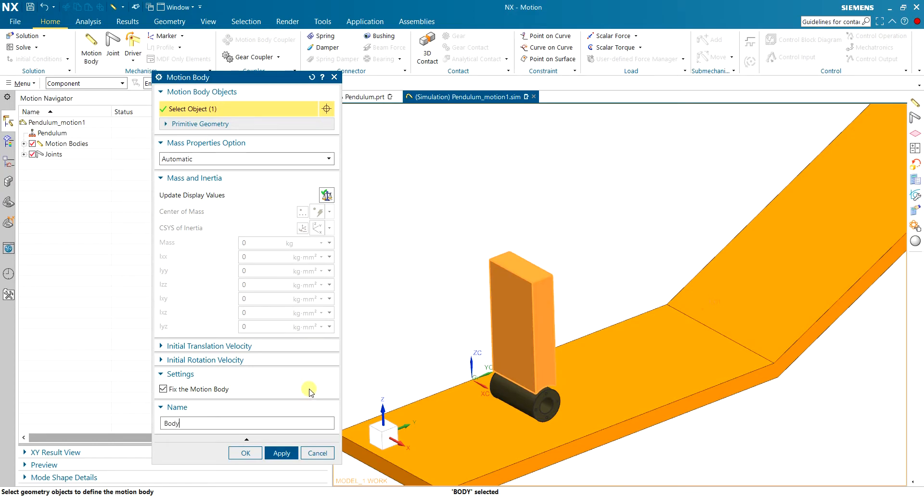
pyautogui.click(163, 388)
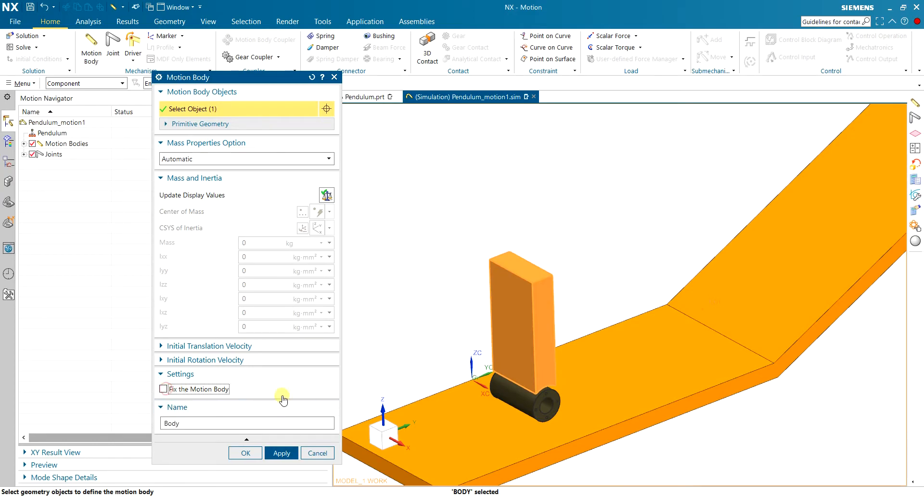
pyautogui.click(282, 452)
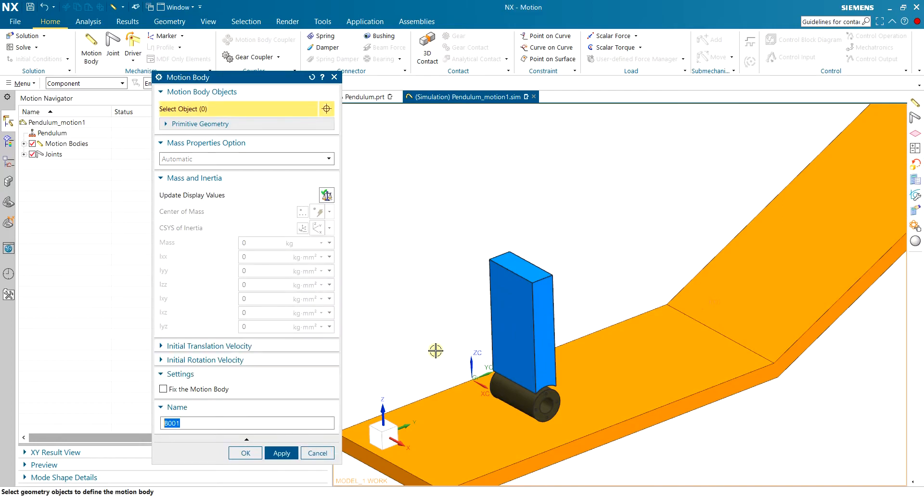
# Create an unfixed motion body named Wheel from the cylindrical wheel component and finish defining motion bodies.
pyautogui.click(505, 399)
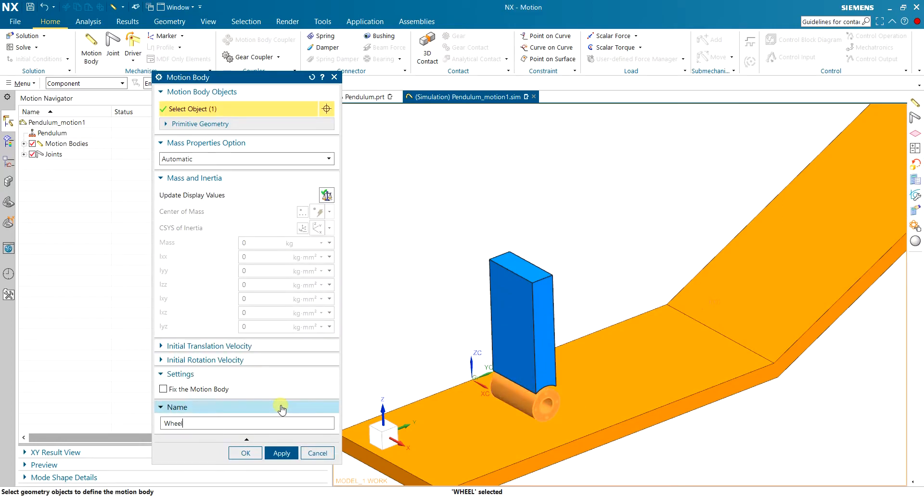
pyautogui.write('Wheel')
pyautogui.click(246, 453)
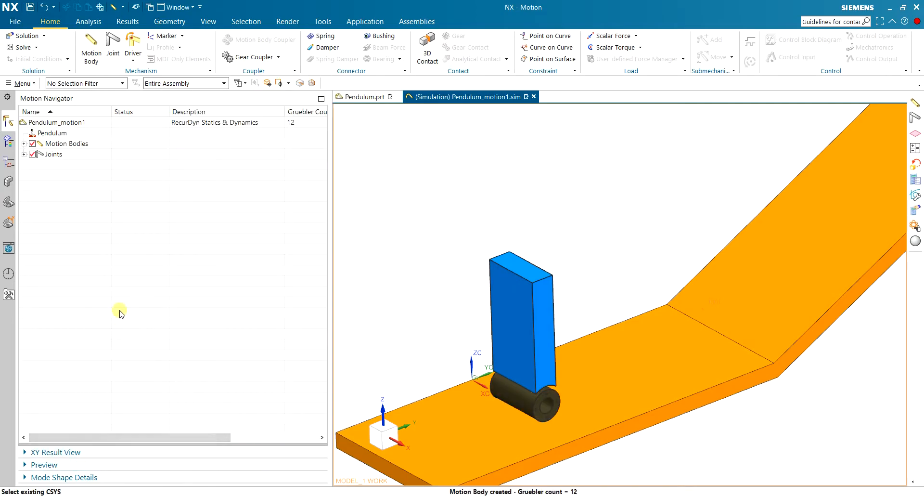
# Expand the joints and motion bodies in the simulation tree and check which geometry Gr, Body and Wheel each contain.
pyautogui.click(23, 154)
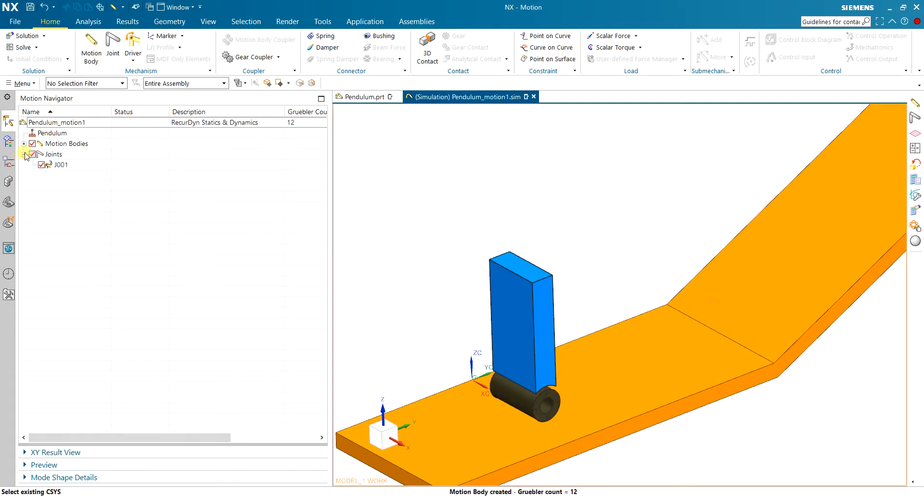
pyautogui.click(24, 143)
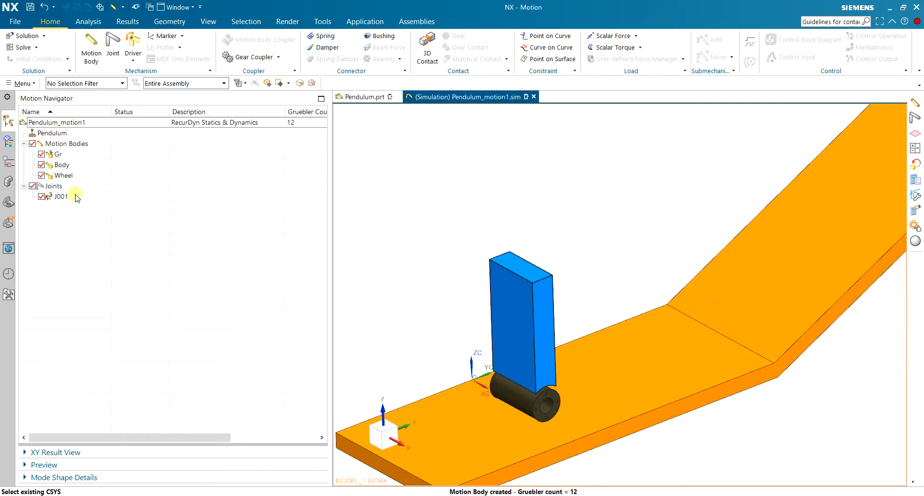
pyautogui.click(68, 154)
pyautogui.click(72, 165)
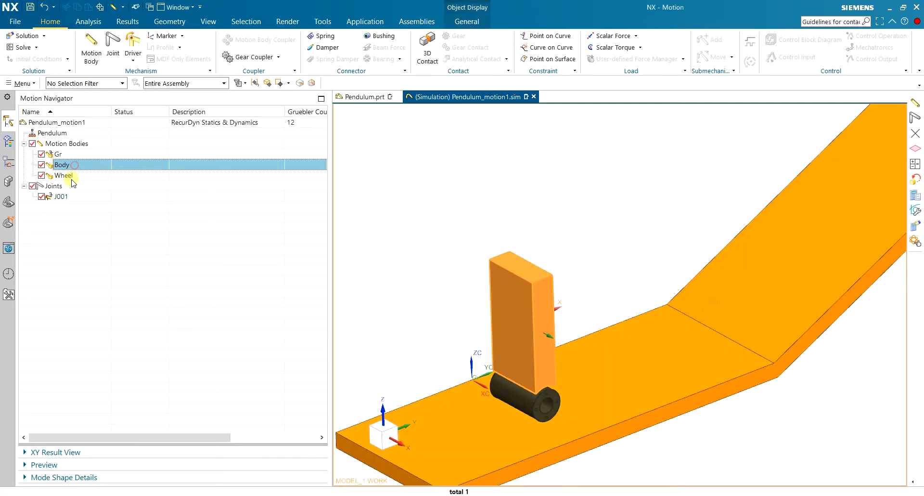
pyautogui.click(67, 175)
pyautogui.hotkey('ctrl', 'f')
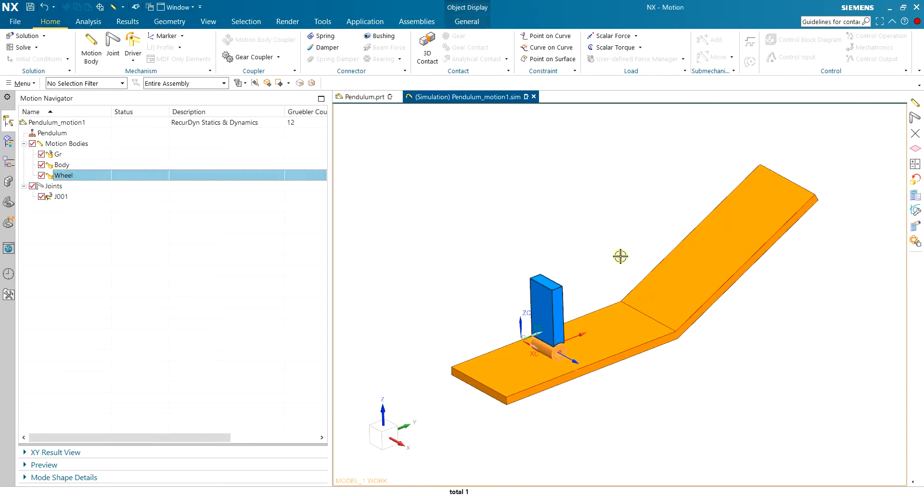
pyautogui.scroll(2, 628, 243)
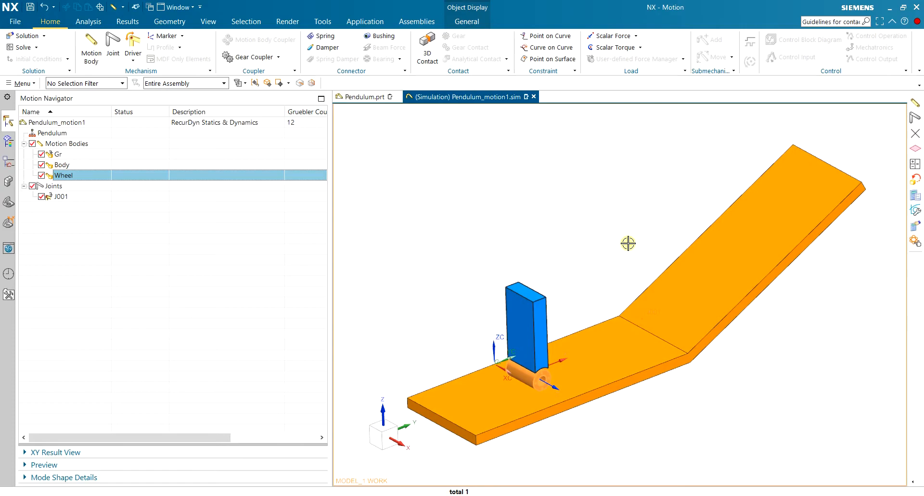
# Inspect the definition of the track's fixed joint J001, dismiss the mail notification and accept the joint without edits.
pyautogui.click(59, 196)
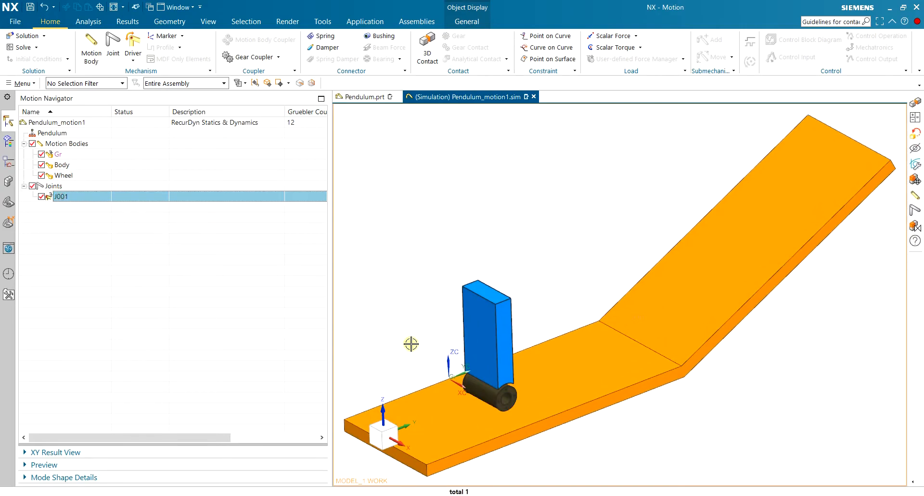
pyautogui.scroll(-2, 411, 344)
pyautogui.scroll(1, 412, 346)
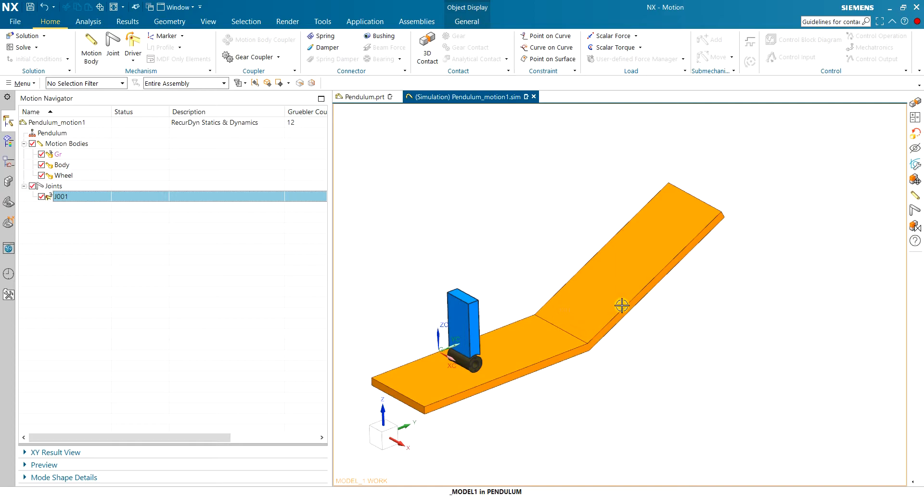
pyautogui.click(154, 194)
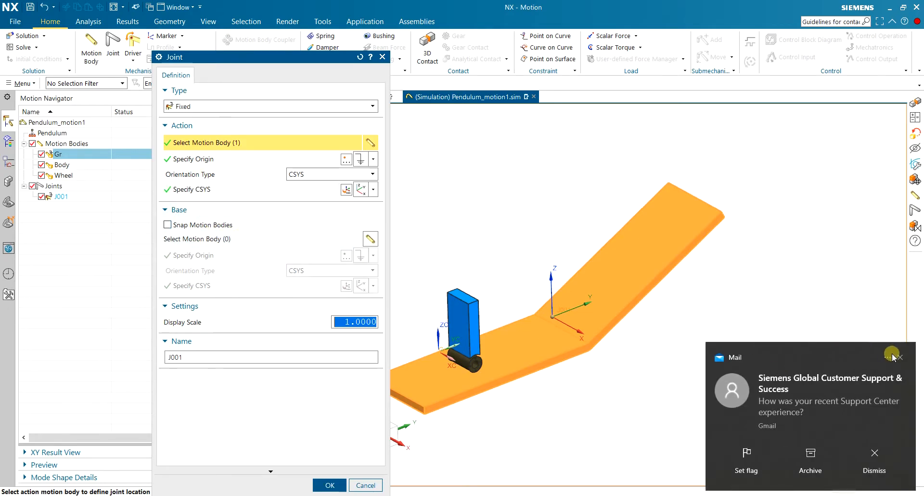
pyautogui.click(894, 357)
pyautogui.click(329, 485)
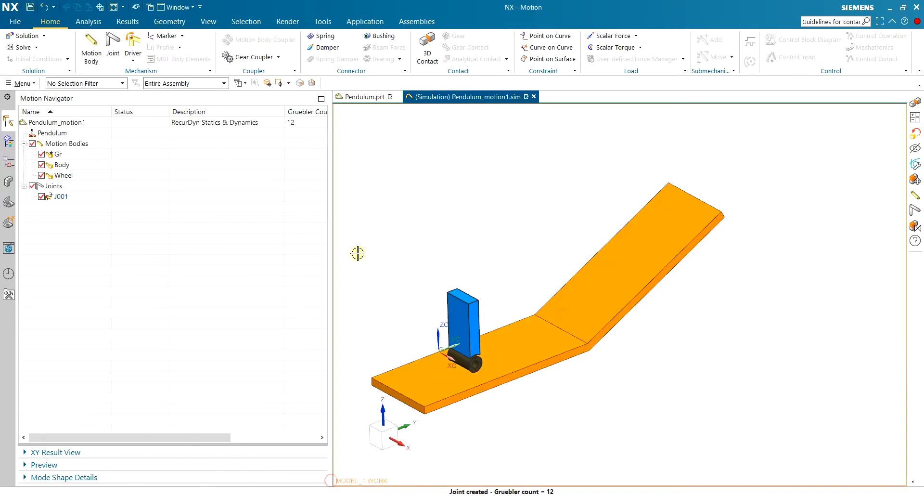
# Start a revolute joint with the Wheel as its action motion body.
pyautogui.scroll(5, 410, 331)
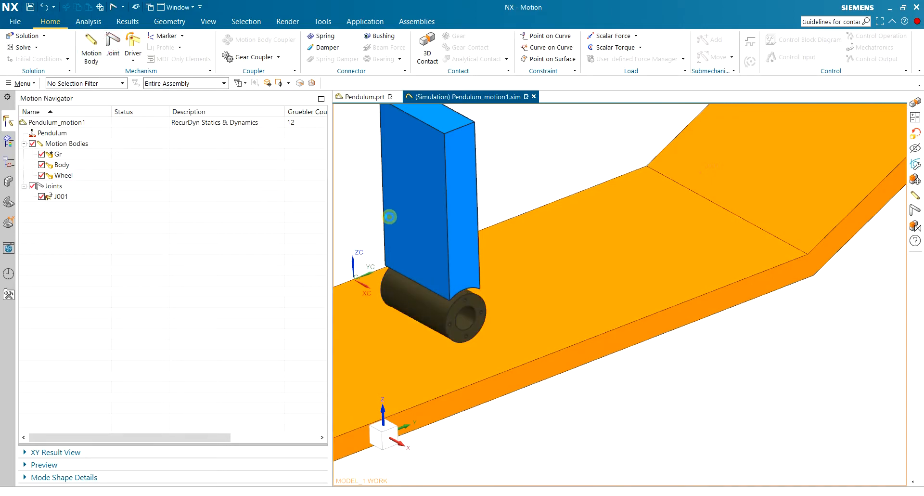
pyautogui.keyDown('shift'); pyautogui.moveTo(456, 301); pyautogui.dragTo(524, 260, button='middle'); pyautogui.keyUp('shift')
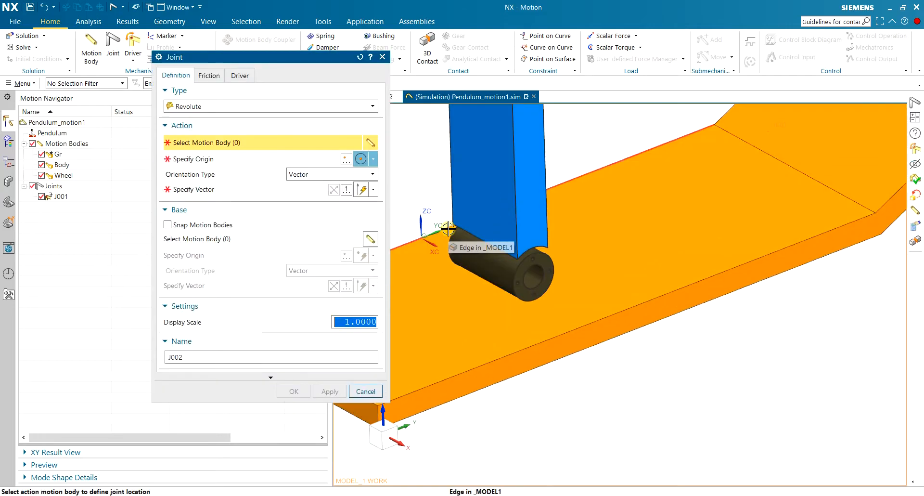
pyautogui.scroll(-3, 419, 181)
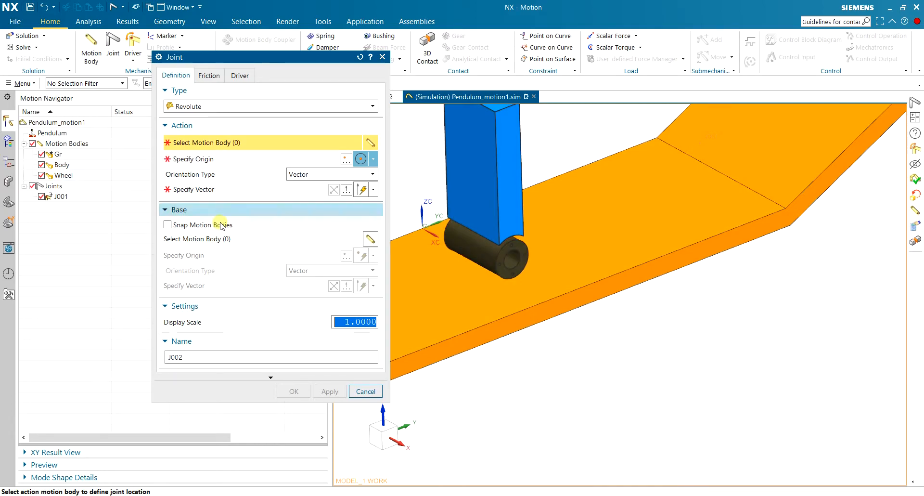
pyautogui.moveTo(267, 58); pyautogui.dragTo(209, 78)
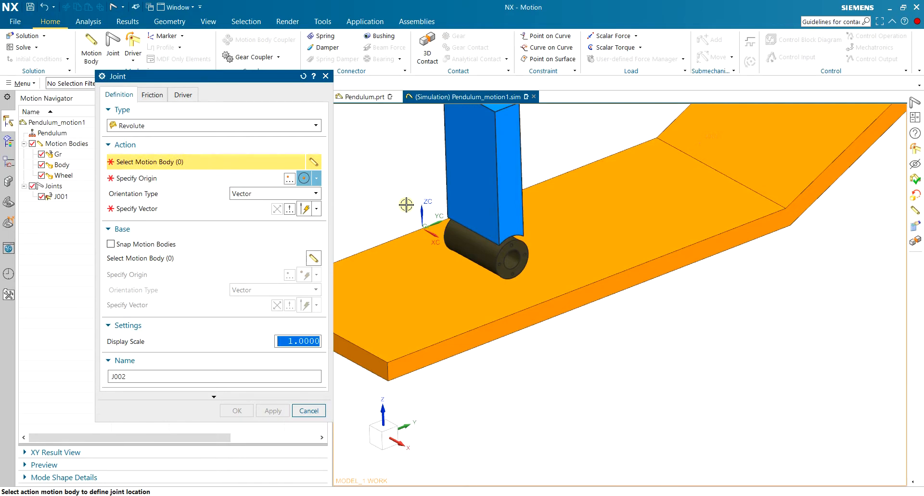
pyautogui.scroll(2, 474, 221)
pyautogui.click(477, 259)
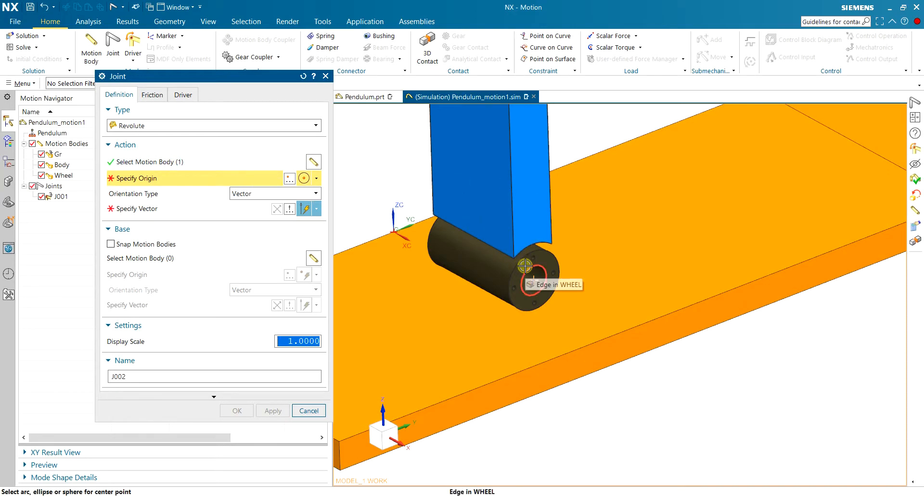
# Place the revolute joint's origin midway (50%) between the centers of the bore edges at the wheel's two ends.
pyautogui.scroll(2, 531, 260)
pyautogui.click(461, 258)
pyautogui.click(316, 178)
pyautogui.click(318, 178)
pyautogui.click(289, 178)
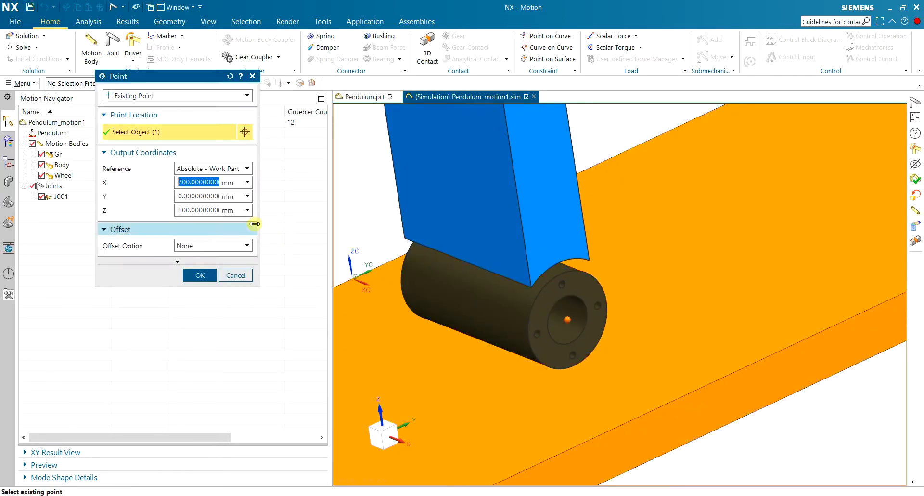
pyautogui.click(166, 96)
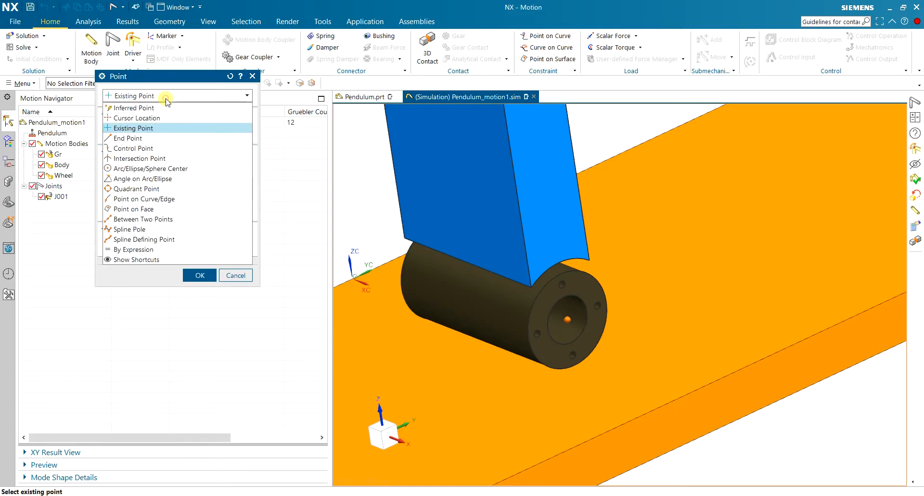
pyautogui.click(174, 221)
pyautogui.click(556, 300)
pyautogui.scroll(-3, 556, 301)
pyautogui.moveTo(503, 284); pyautogui.dragTo(568, 293, button='middle')
pyautogui.scroll(5, 577, 296)
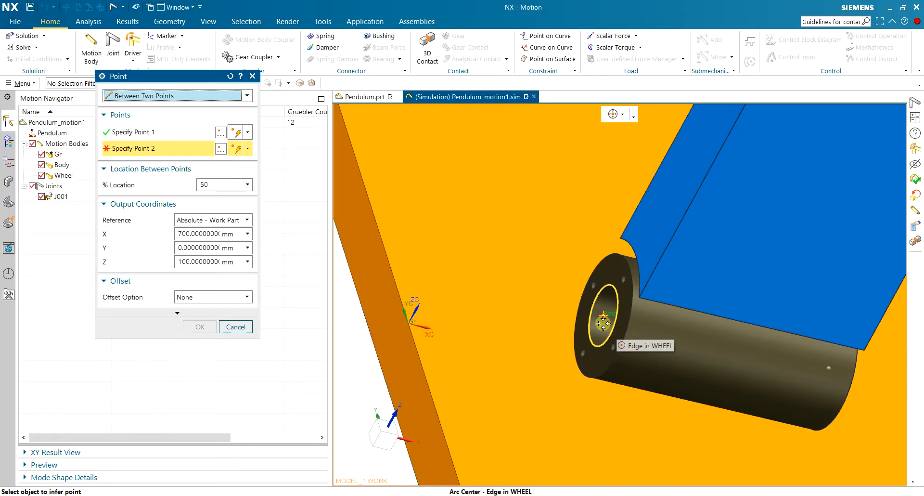
pyautogui.click(592, 297)
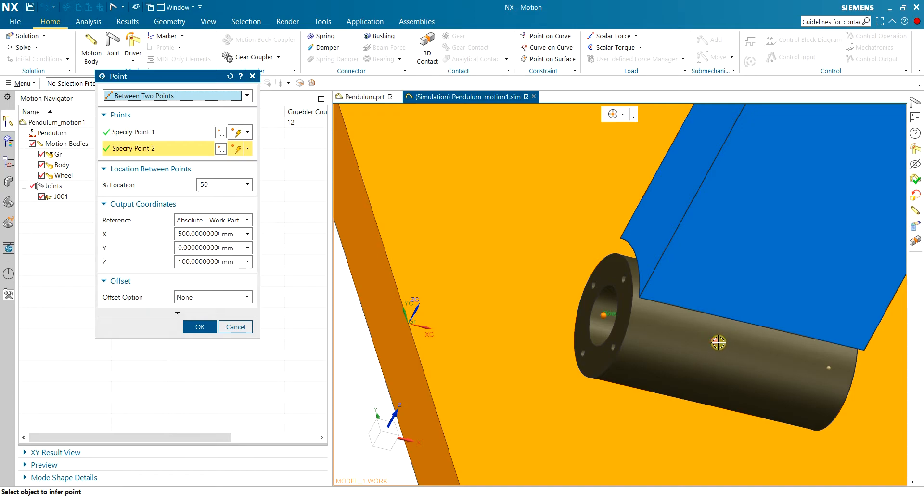
pyautogui.click(201, 327)
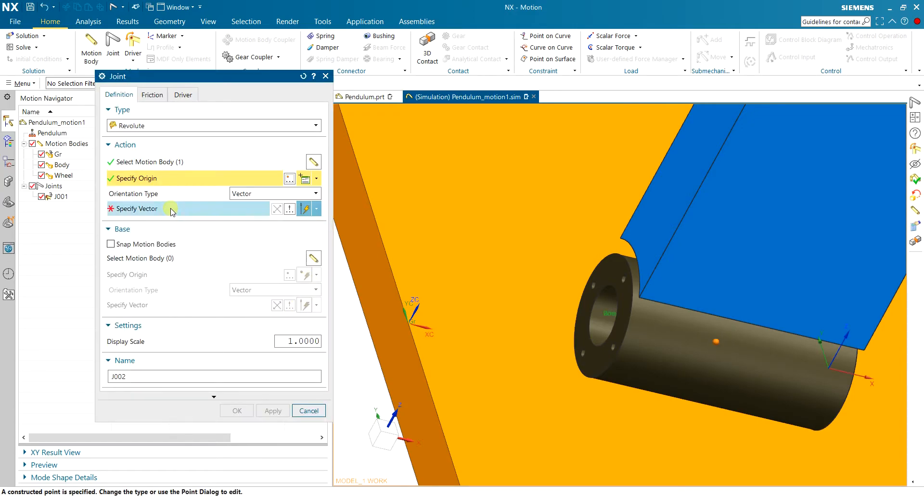
# Orient the revolute joint's action vector along the axis of the wheel's outer cylindrical face.
pyautogui.click(171, 212)
pyautogui.moveTo(664, 314)
pyautogui.mouseDown(button='middle')
pyautogui.moveTo(620, 288)
pyautogui.moveTo(656, 322)
pyautogui.mouseUp(button='middle')
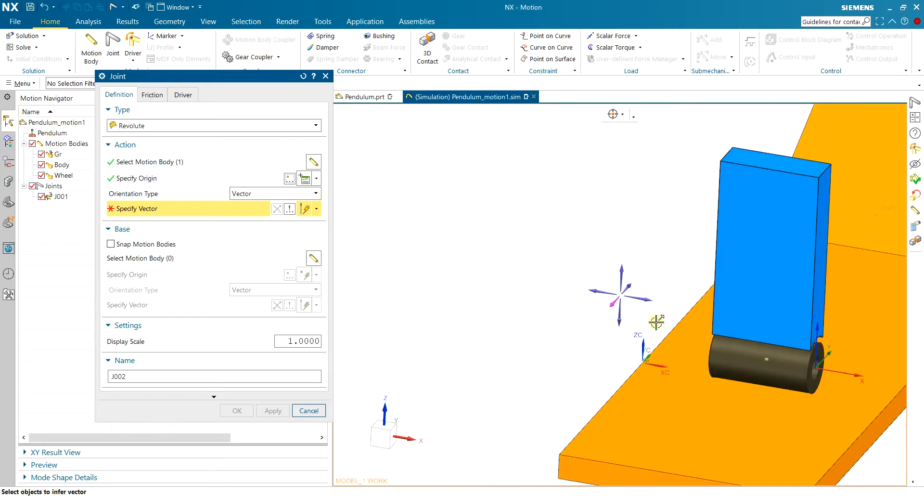
pyautogui.scroll(4, 656, 321)
pyautogui.click(667, 338)
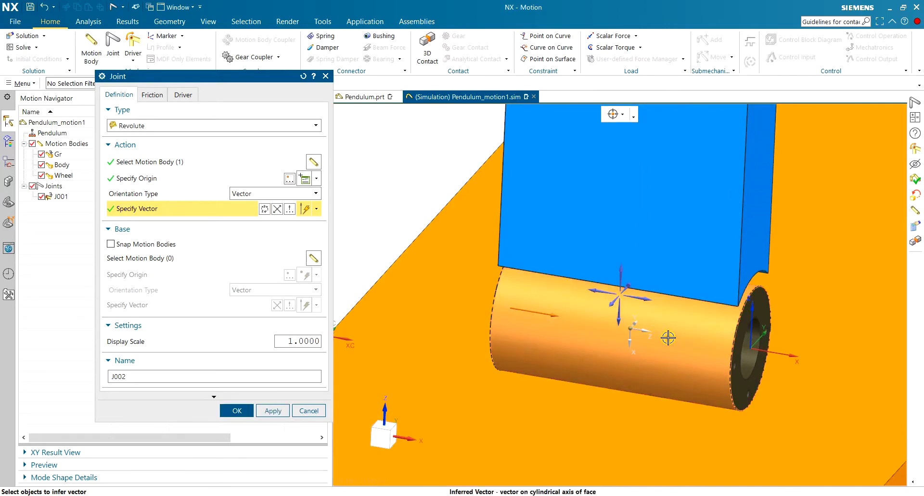
pyautogui.scroll(-5, 565, 327)
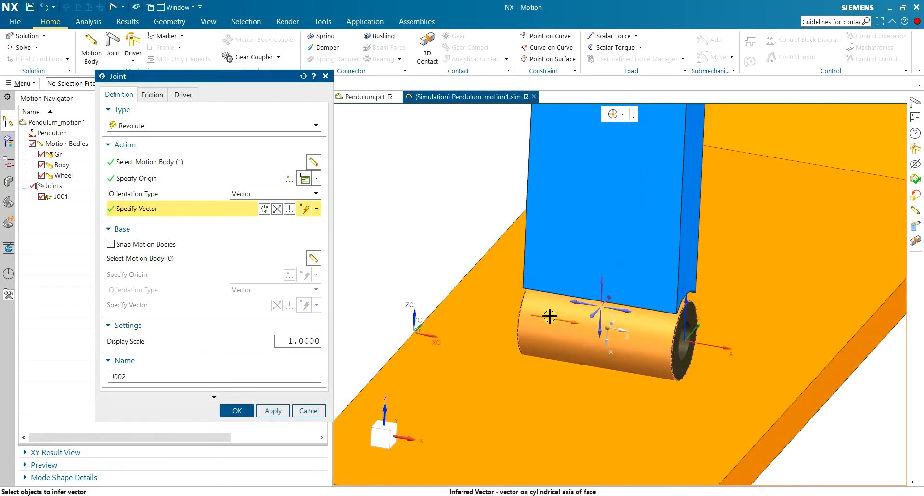
pyautogui.scroll(-5, 566, 323)
pyautogui.scroll(6, 597, 331)
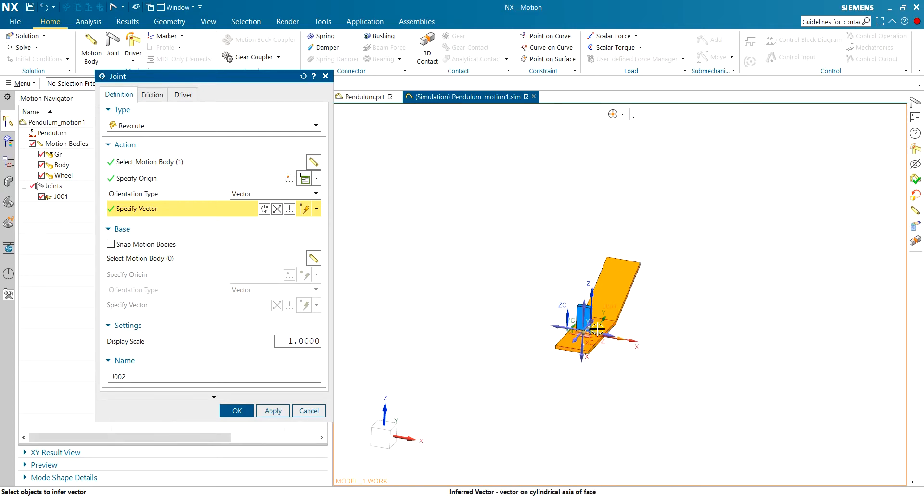
pyautogui.moveTo(561, 349); pyautogui.dragTo(449, 356, button='middle')
pyautogui.scroll(4, 443, 352)
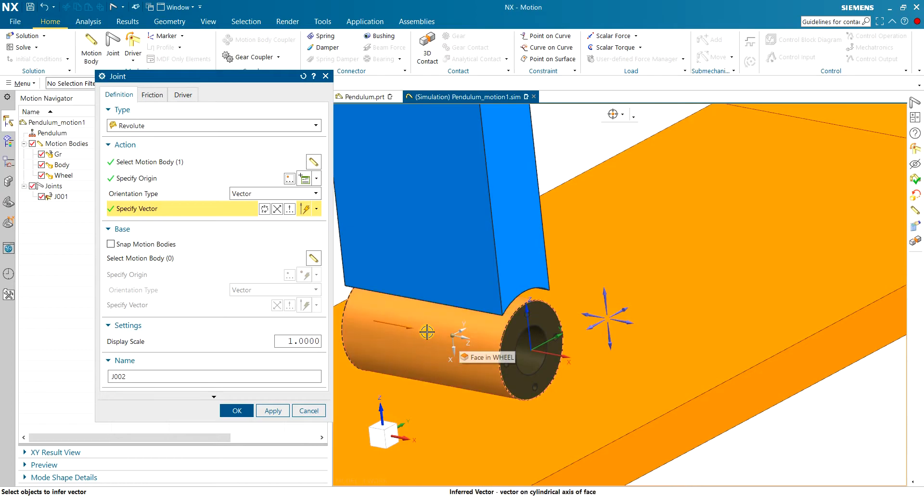
# Set Body as the revolute joint's base motion body and enable Snap Motion Bodies.
pyautogui.click(458, 340)
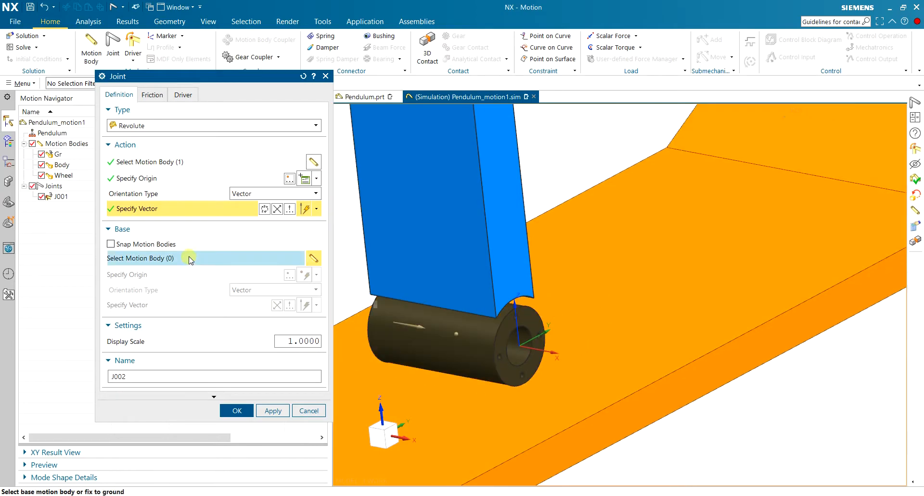
pyautogui.click(439, 182)
pyautogui.scroll(-3, 466, 256)
pyautogui.scroll(4, 466, 256)
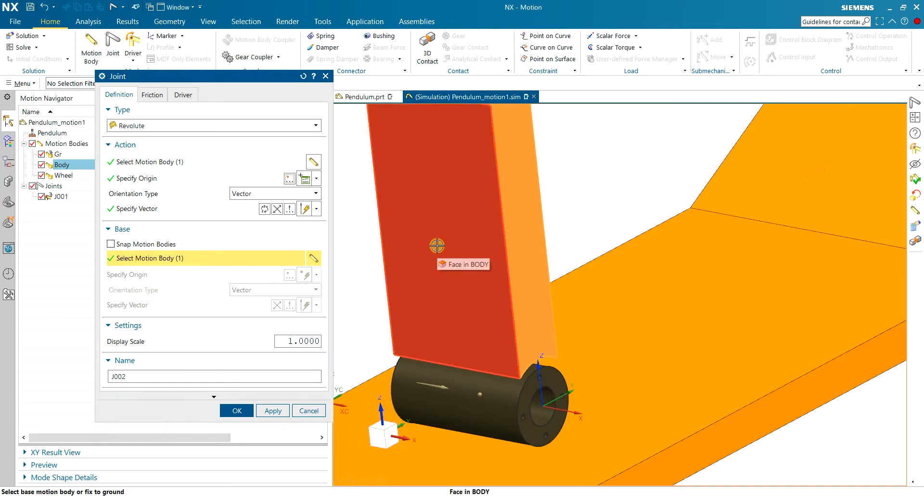
pyautogui.click(111, 244)
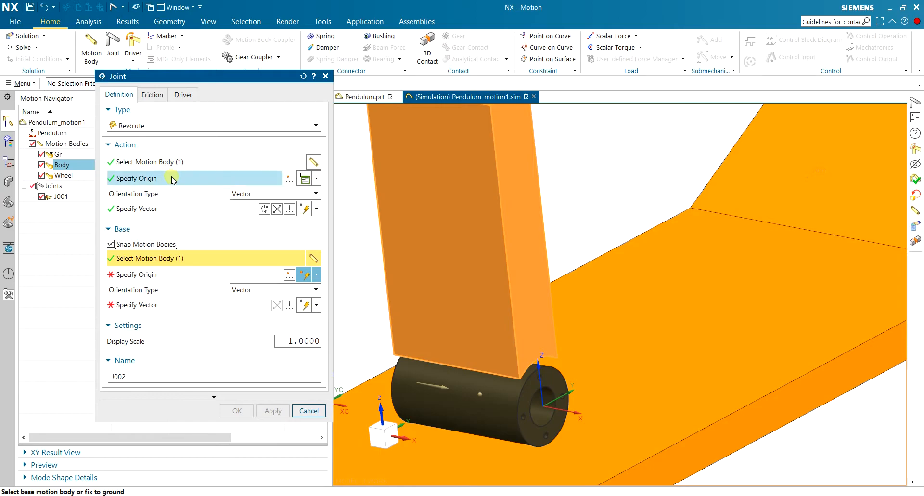
pyautogui.scroll(-3, 469, 356)
pyautogui.moveTo(469, 356); pyautogui.dragTo(472, 361, button='middle')
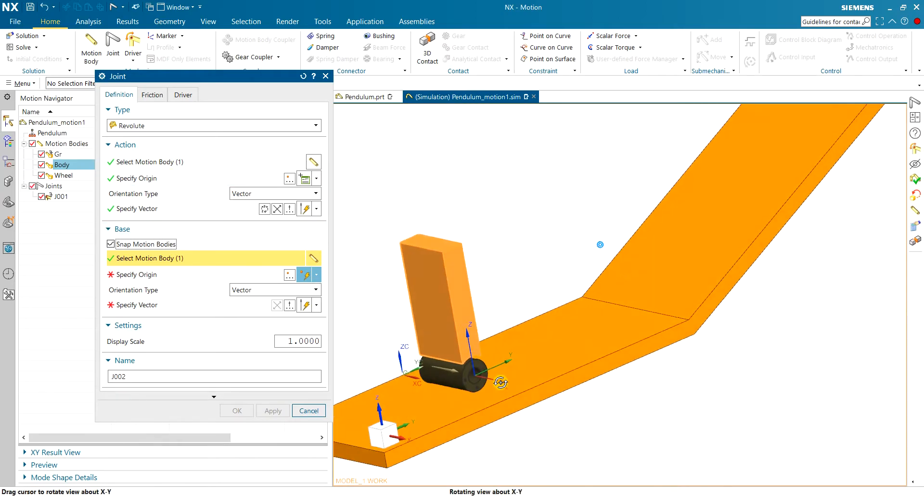
# Disable Snap Motion Bodies for the wheel-to-body revolute joint and name the joint Motor.
pyautogui.scroll(5, 473, 368)
pyautogui.scroll(-5, 475, 371)
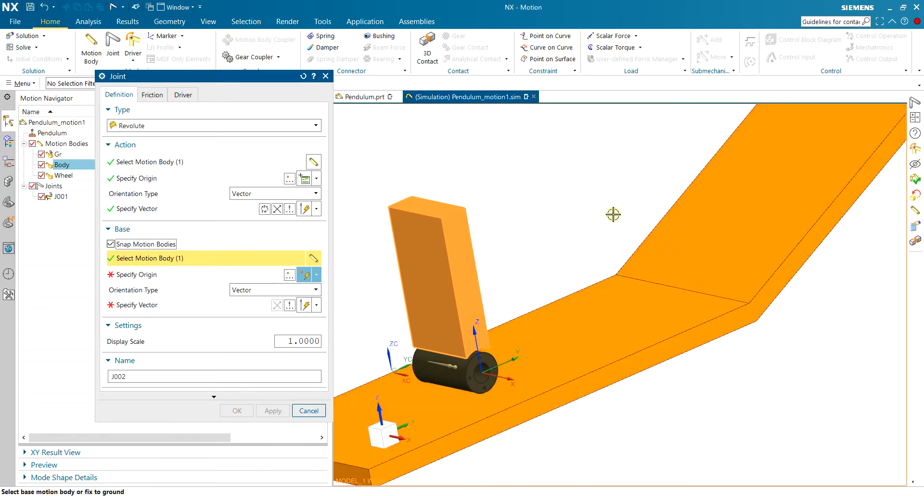
pyautogui.scroll(4, 454, 371)
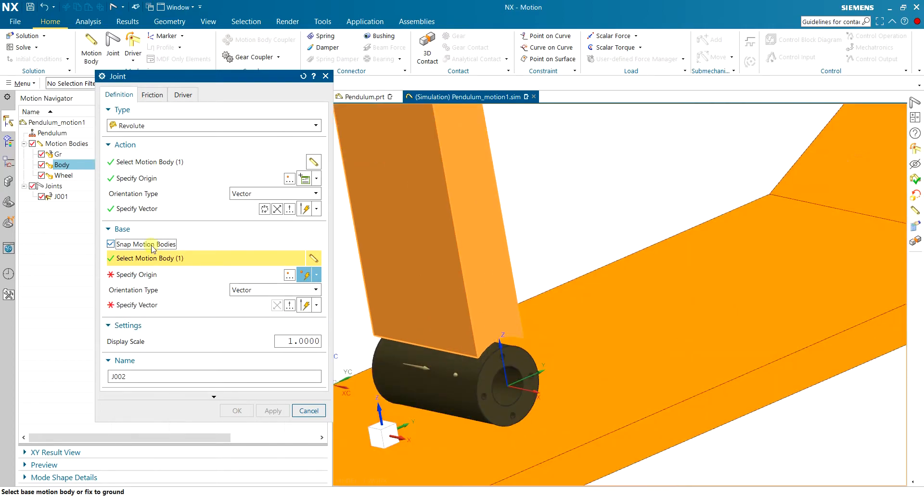
pyautogui.click(115, 244)
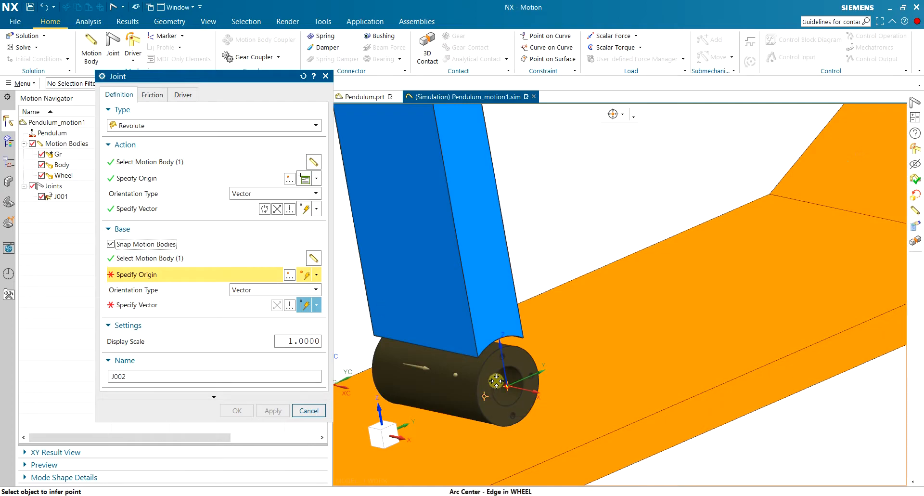
pyautogui.click(159, 305)
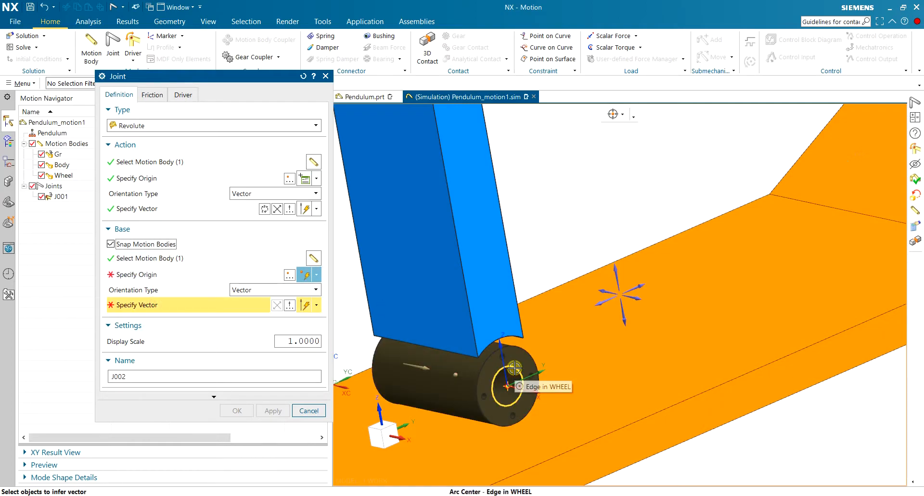
pyautogui.click(110, 244)
pyautogui.scroll(-2, 522, 291)
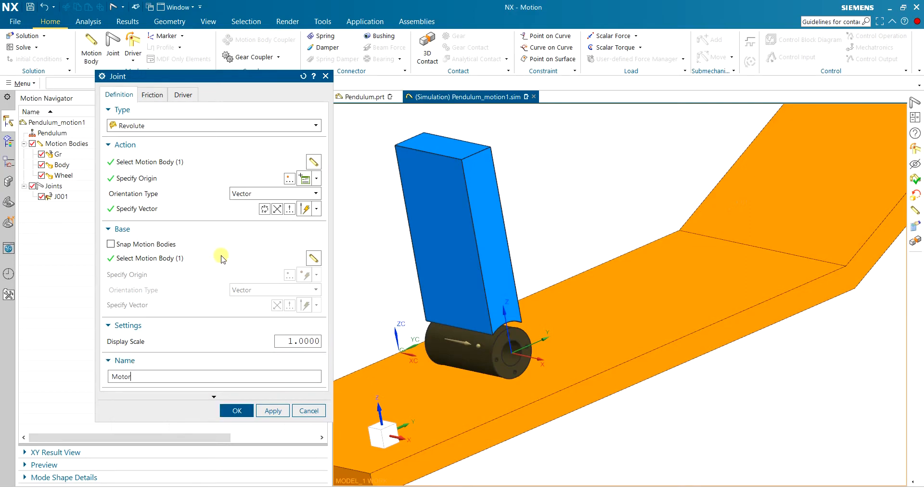
# Review the Motor joint's friction settings, keep its rotation driver at None, and create the joint.
pyautogui.click(152, 96)
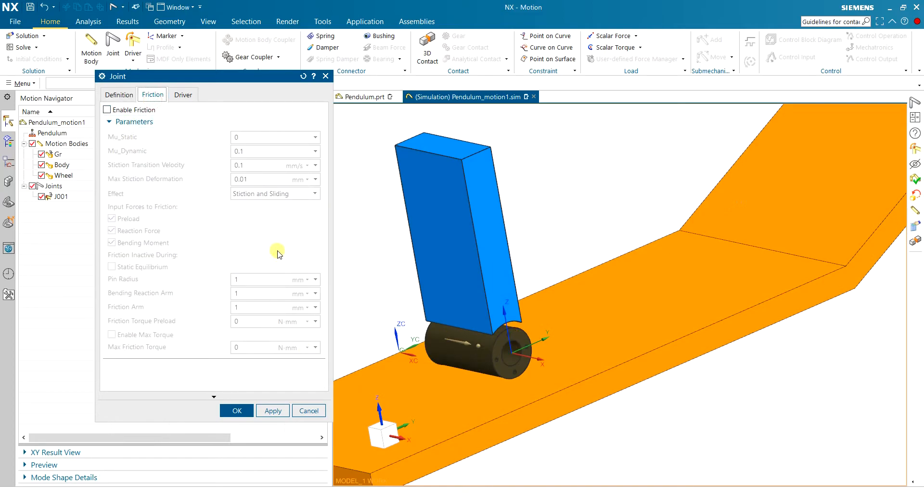
pyautogui.click(183, 94)
pyautogui.click(147, 125)
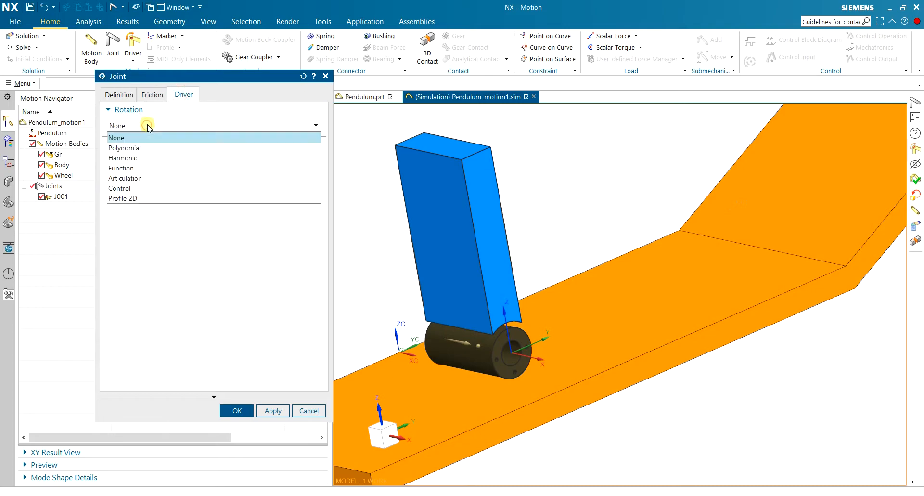
pyautogui.click(155, 126)
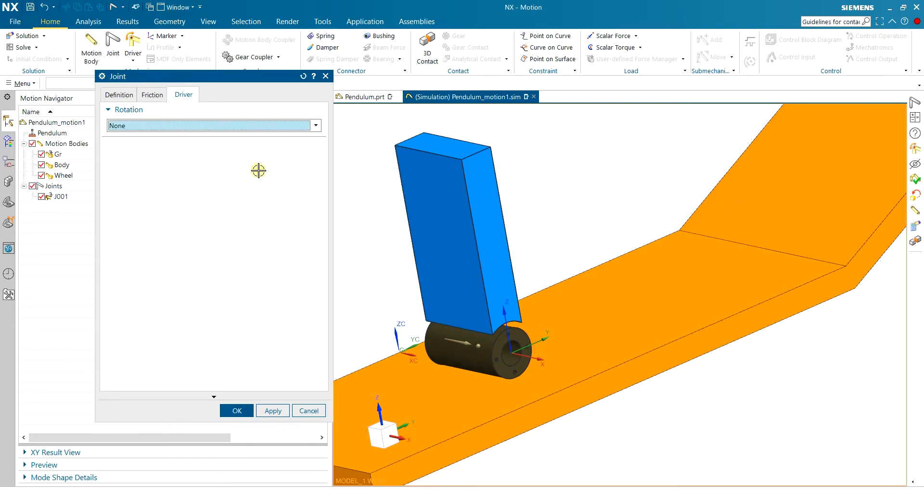
pyautogui.click(119, 94)
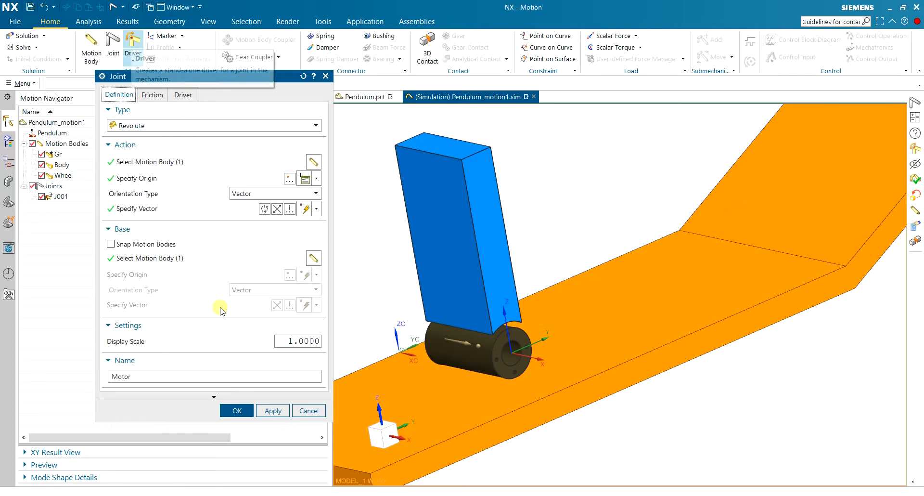
pyautogui.click(235, 410)
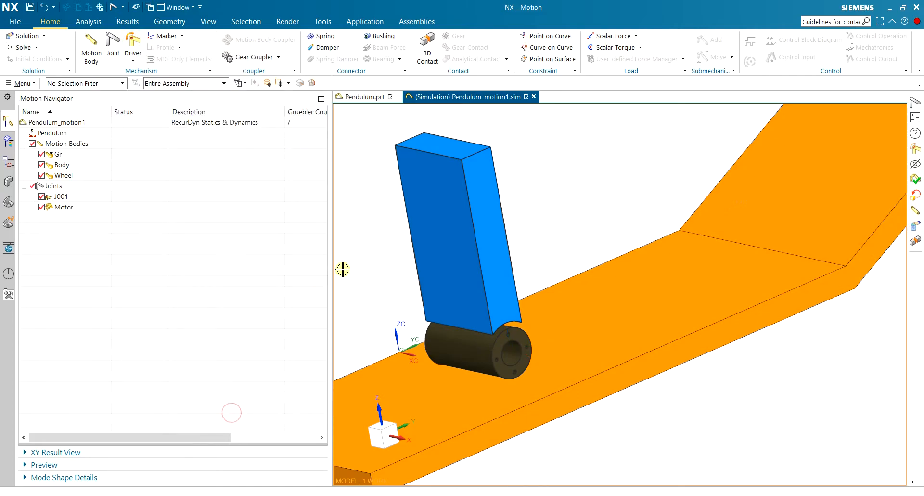
# Start a 3D contact of type CAD Contact with the wheel's solid as the action body.
pyautogui.scroll(-3, 433, 266)
pyautogui.hotkey('ctrl', 'f')
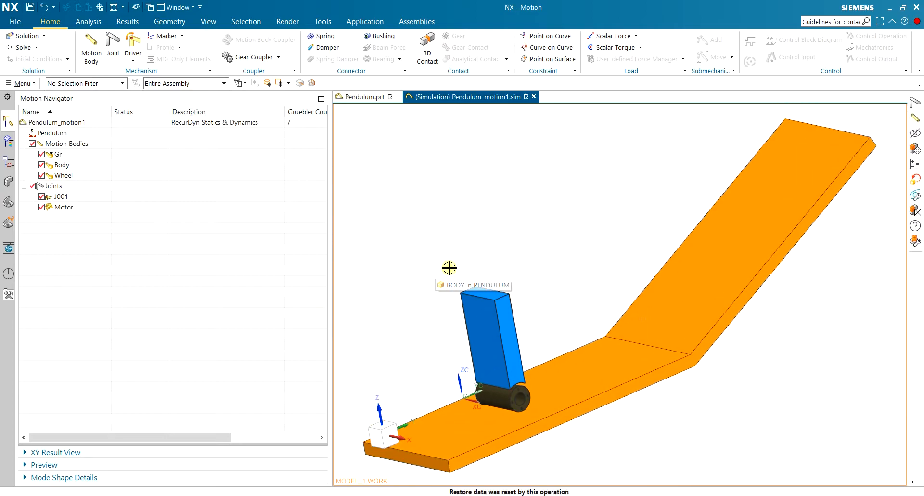
pyautogui.moveTo(505, 247); pyautogui.dragTo(496, 231, button='middle')
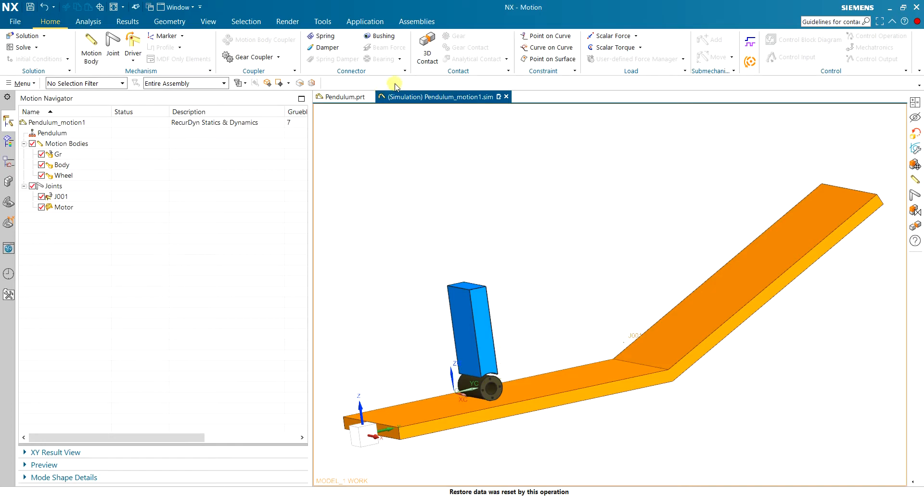
pyautogui.click(427, 48)
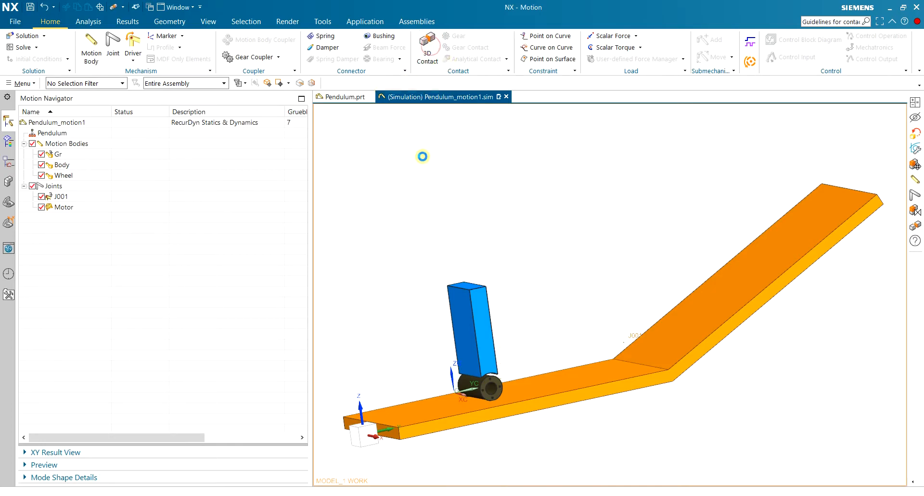
pyautogui.moveTo(362, 14); pyautogui.dragTo(328, 27)
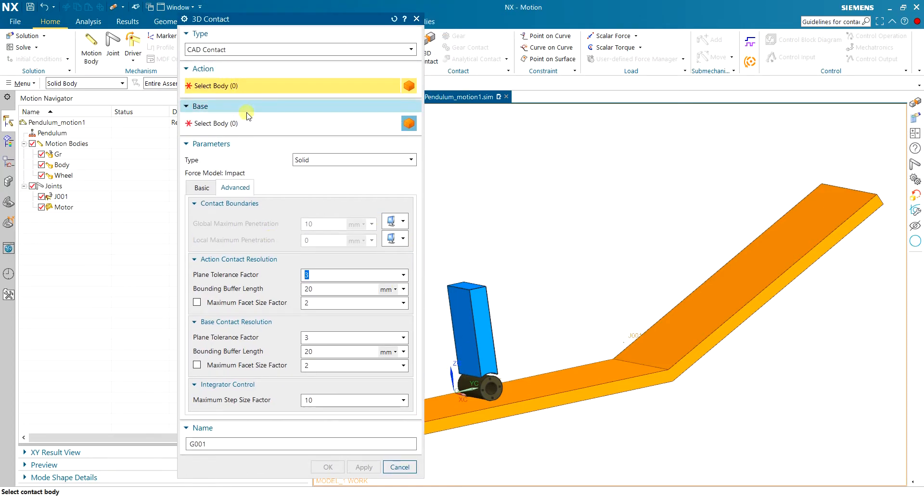
pyautogui.scroll(5, 447, 375)
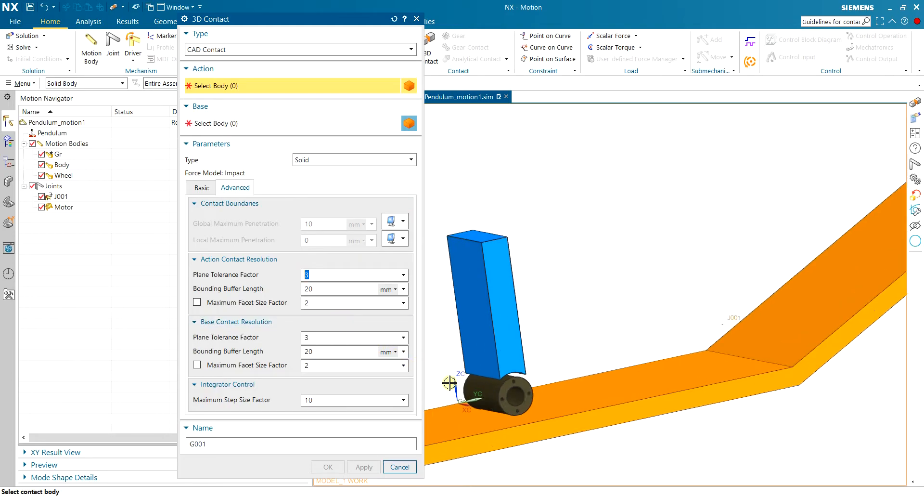
pyautogui.click(507, 395)
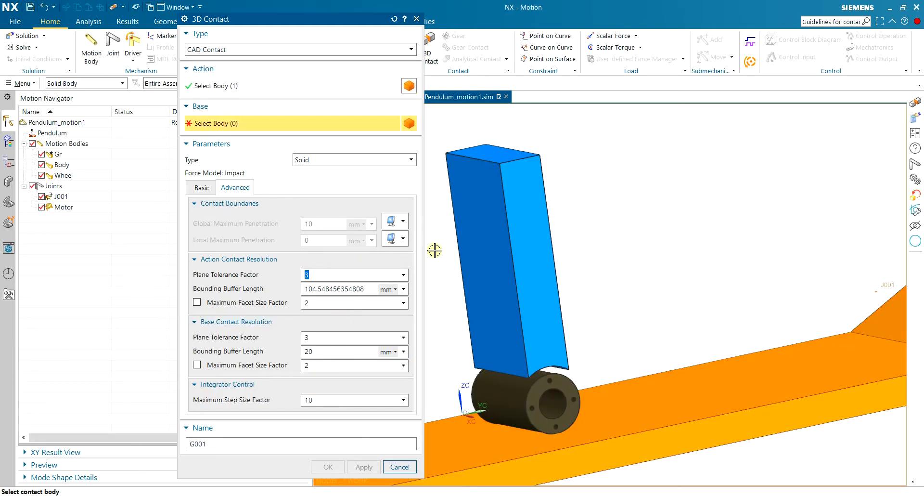
# Set the track's solid as the base body of the wheel contact.
pyautogui.scroll(-3, 584, 205)
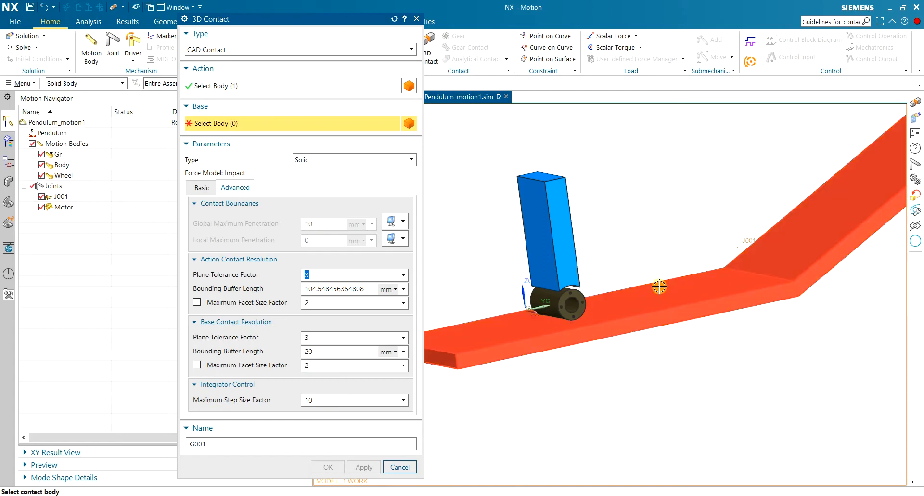
pyautogui.click(595, 262)
pyautogui.moveTo(608, 193)
pyautogui.mouseDown(button='middle')
pyautogui.moveTo(723, 262)
pyautogui.moveTo(610, 201)
pyautogui.mouseUp(button='middle')
pyautogui.scroll(-2, 611, 200)
pyautogui.scroll(2, 641, 149)
pyautogui.scroll(1, 493, 302)
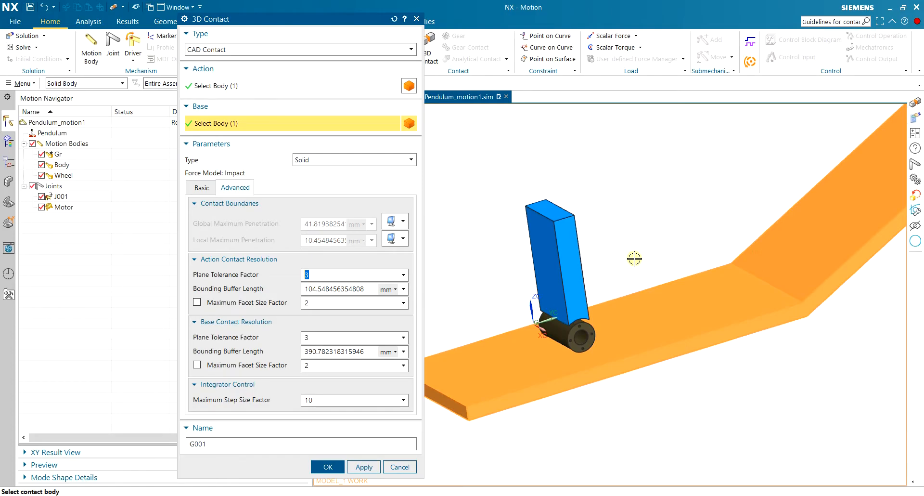
# Display the wheel contact's basic parameters for stiffness, damping and Coulomb friction.
pyautogui.click(201, 186)
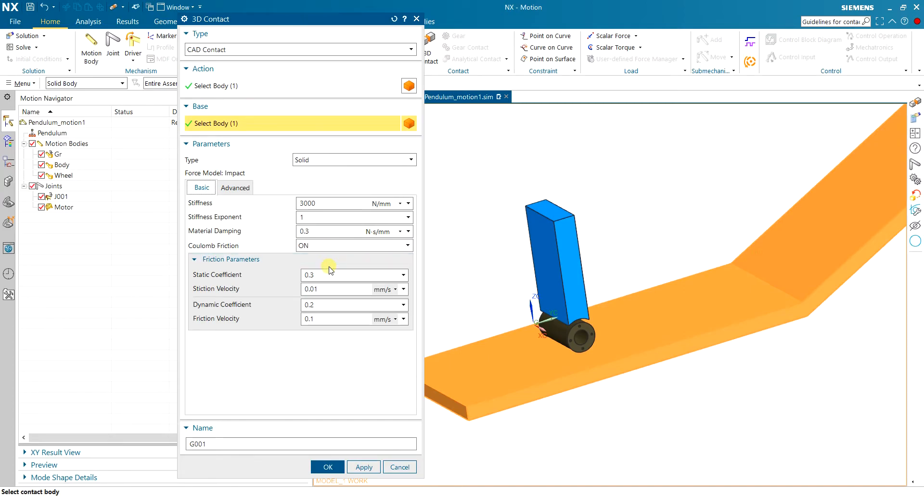
pyautogui.scroll(-3, 610, 231)
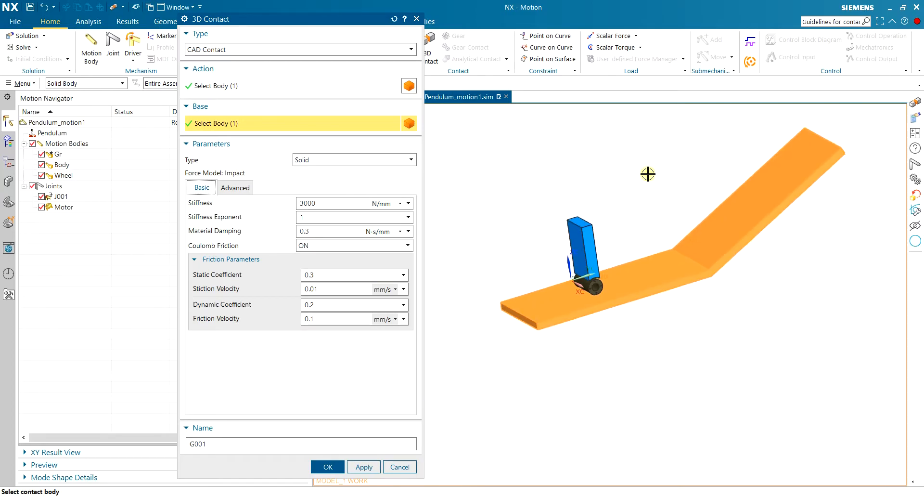
pyautogui.scroll(5, 661, 140)
pyautogui.scroll(-2, 660, 147)
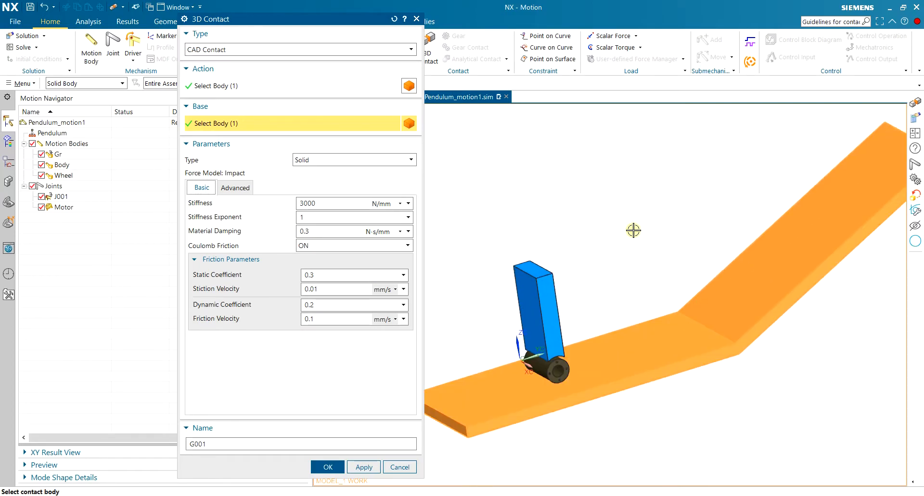
pyautogui.moveTo(614, 268); pyautogui.dragTo(614, 260, button='middle')
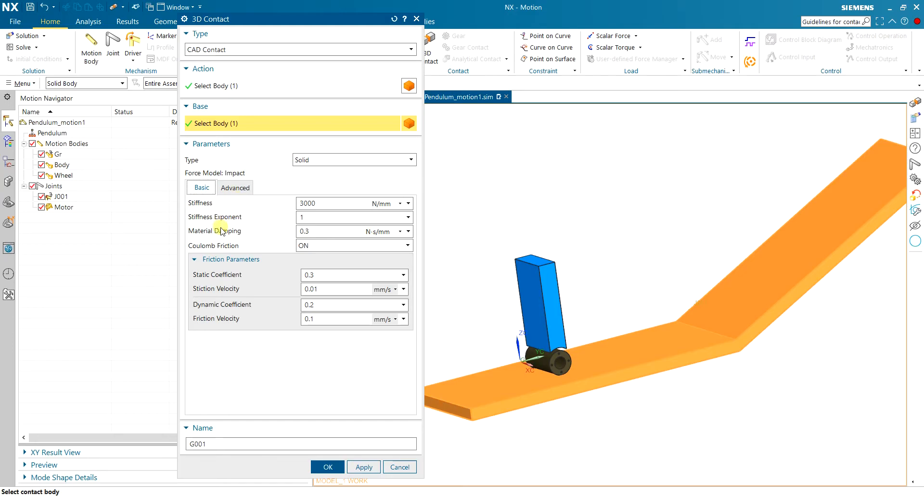
# Switch to the browser, examine the Rubber (Dry) entry and material table in the contact material guidelines, and return to NX.
pyautogui.hotkey('alt', 'Tab')
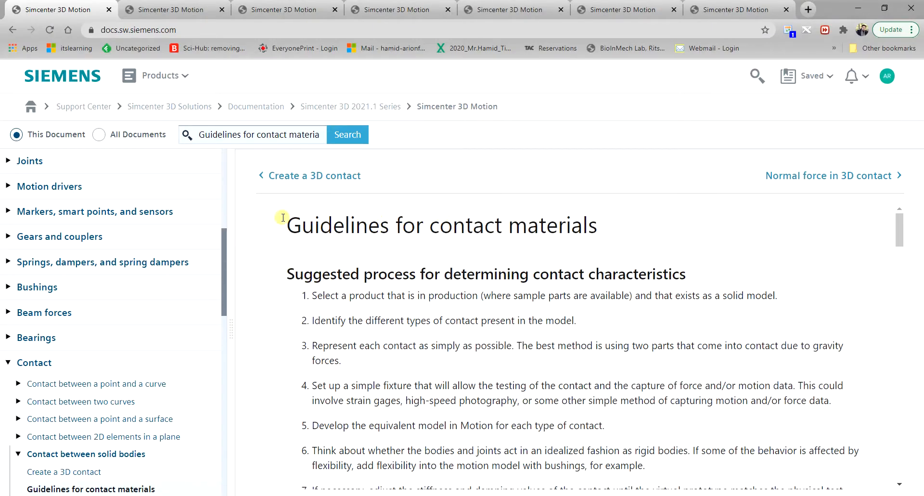
pyautogui.scroll(-10, 645, 227)
pyautogui.scroll(-4, 750, 258)
pyautogui.scroll(3, 767, 258)
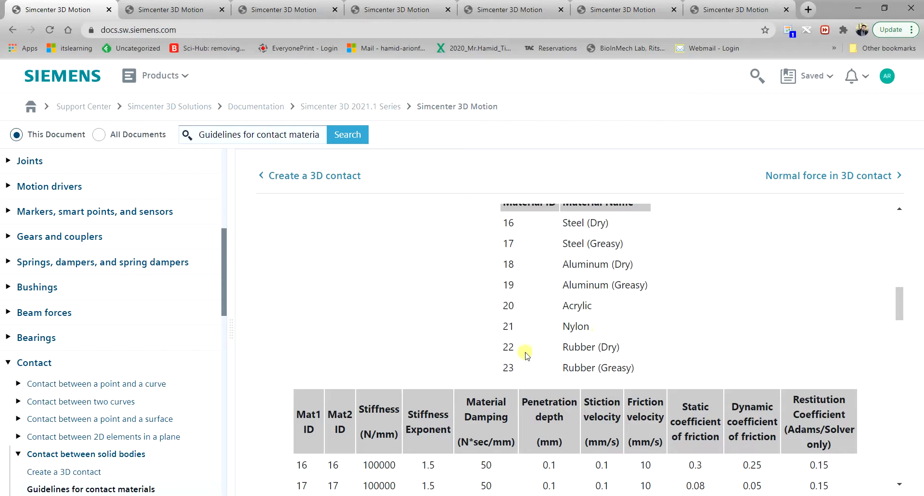
pyautogui.moveTo(504, 350); pyautogui.dragTo(635, 350)
pyautogui.scroll(-6, 578, 310)
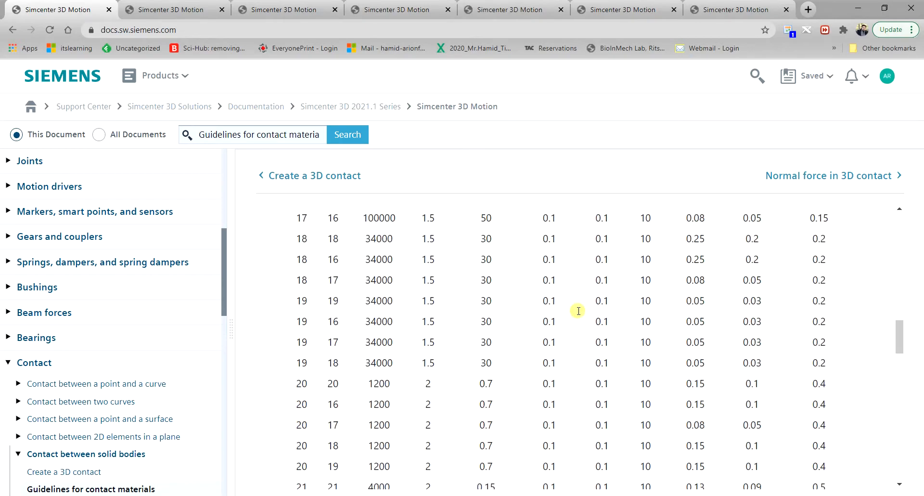
pyautogui.scroll(5, 577, 310)
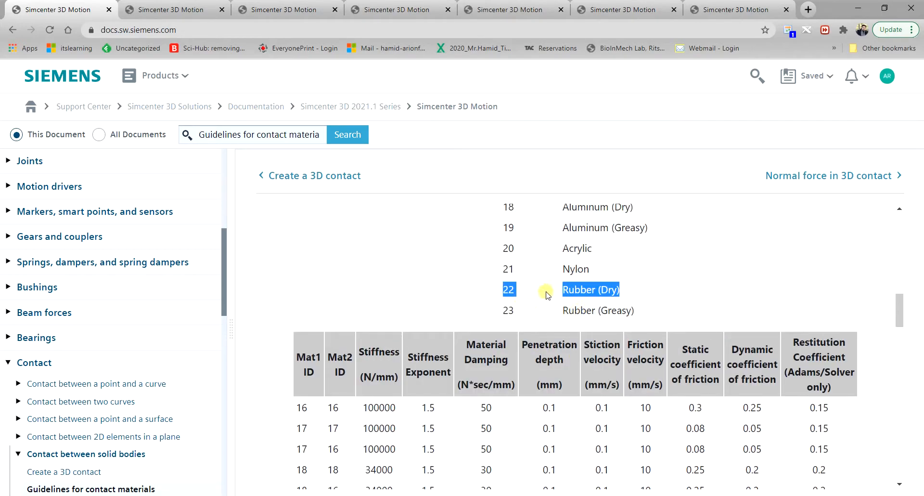
pyautogui.scroll(-4, 546, 294)
pyautogui.scroll(4, 547, 297)
pyautogui.click(435, 494)
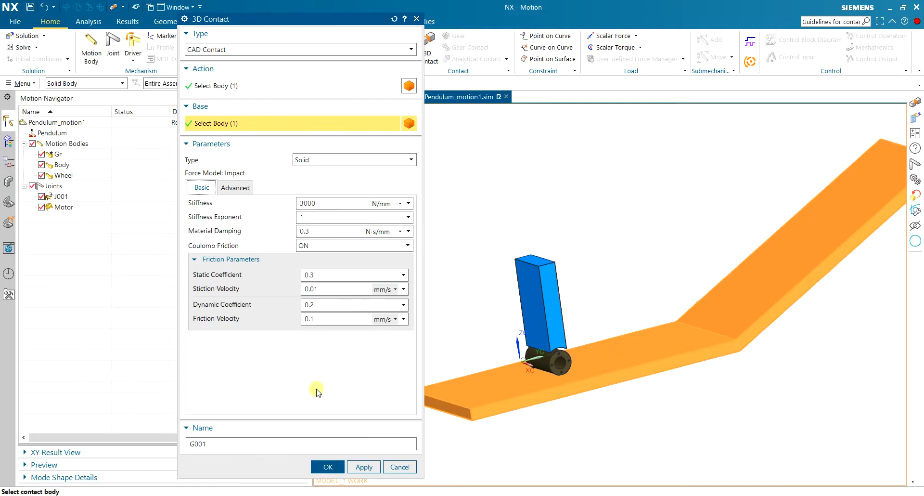
# Set the wheel contact's static friction coefficient to 0.4 and dynamic coefficient to 0.3, and create the contact.
pyautogui.click(233, 187)
pyautogui.click(201, 190)
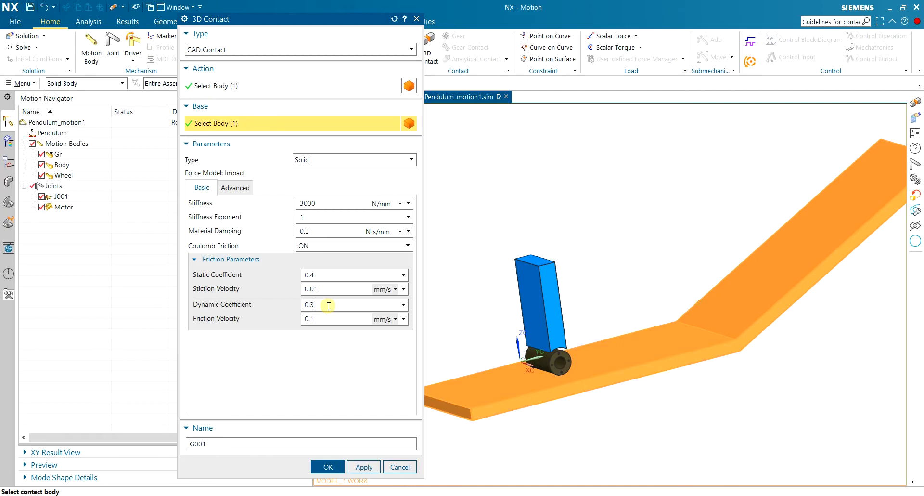
pyautogui.click(329, 466)
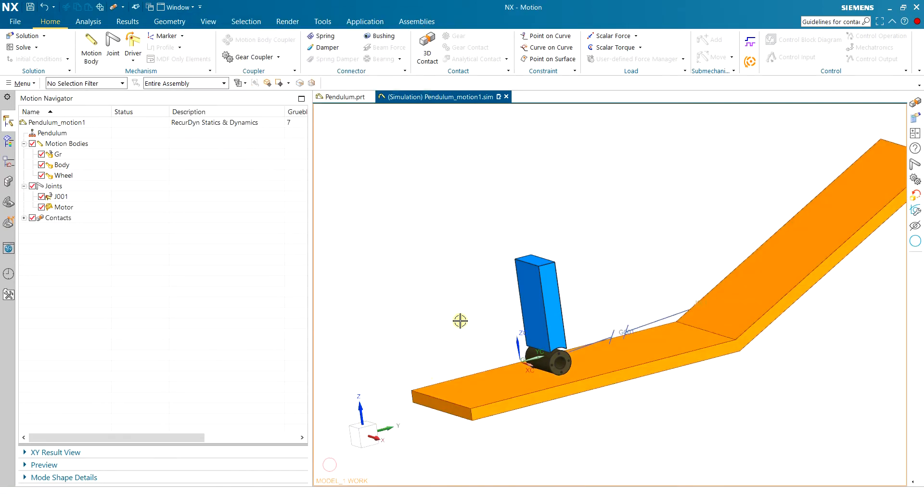
# Create a second CAD 3D contact with the pendulum body as action and the track as base, keeping the same friction coefficients.
pyautogui.click(24, 218)
pyautogui.click(429, 48)
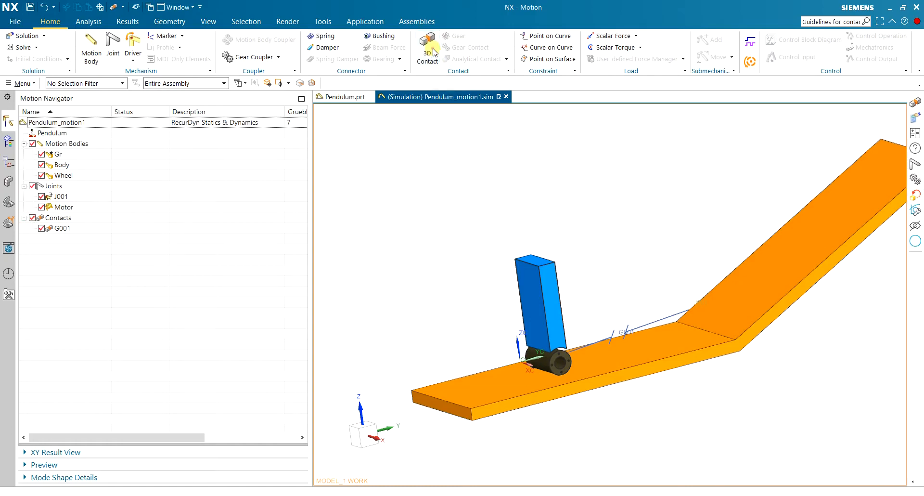
pyautogui.click(539, 288)
pyautogui.click(740, 306)
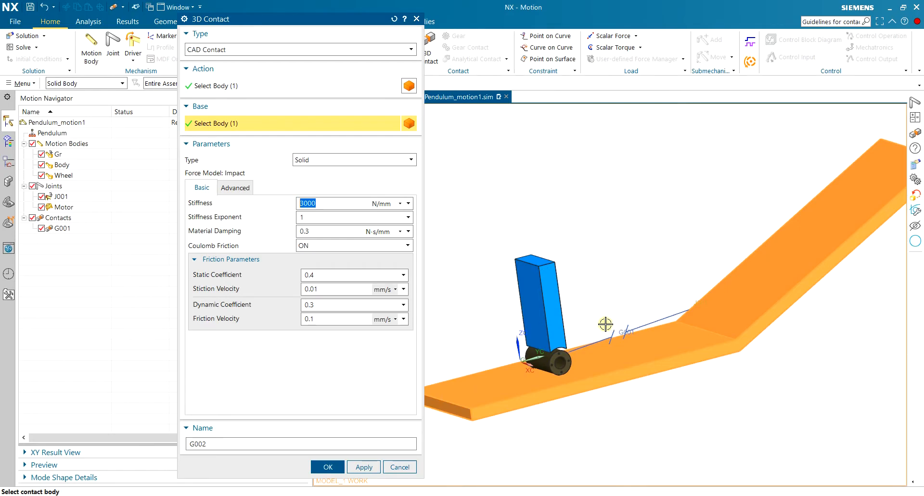
pyautogui.click(335, 466)
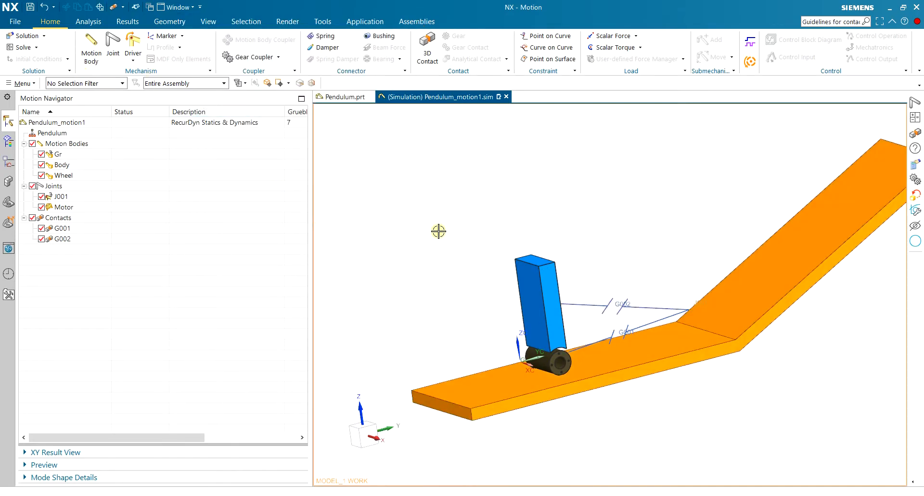
pyautogui.click(21, 35)
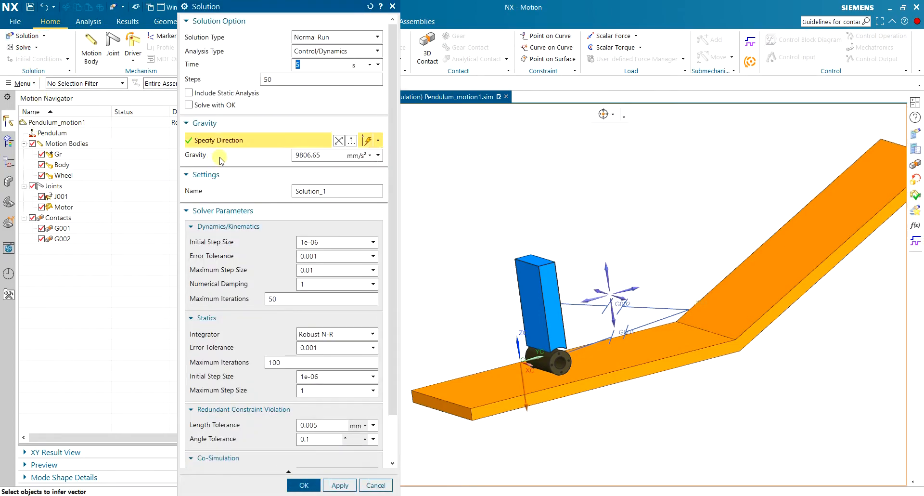
pyautogui.click(325, 37)
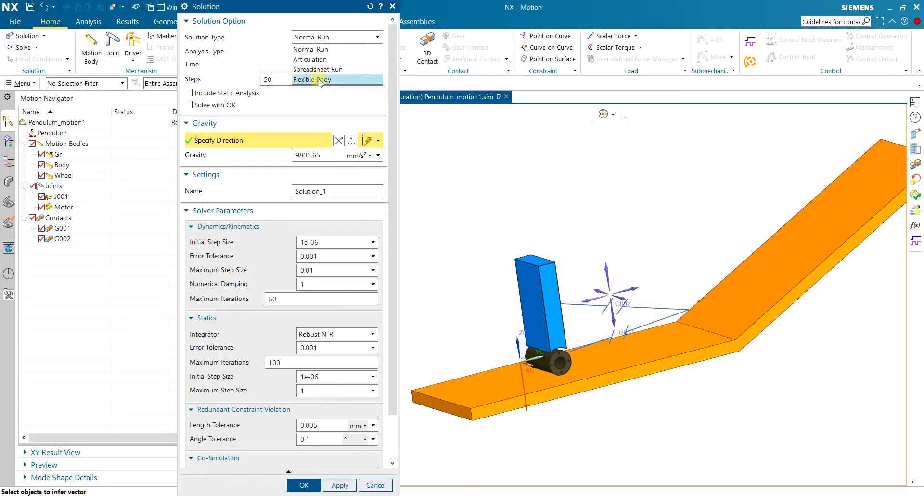
pyautogui.click(310, 49)
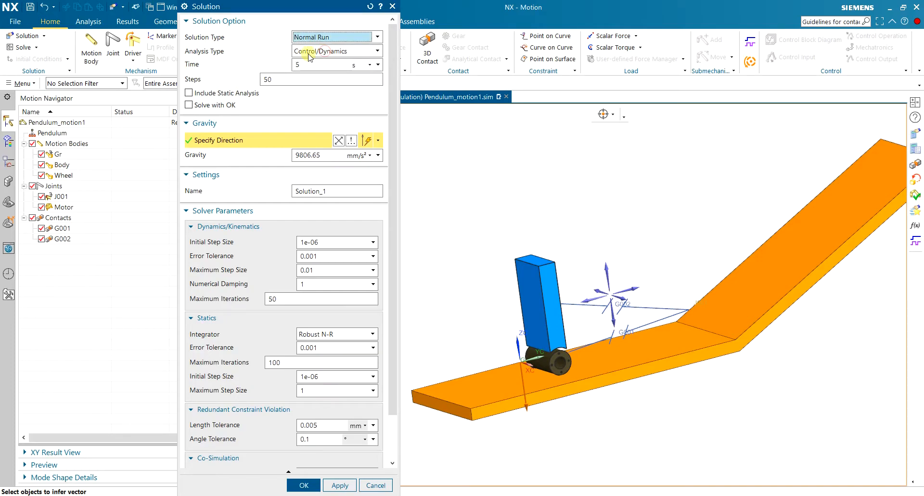
pyautogui.click(313, 51)
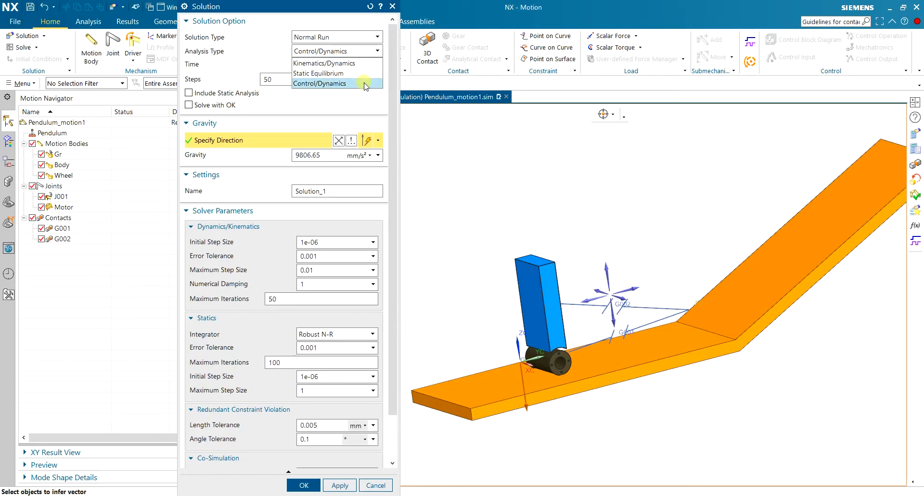
pyautogui.click(250, 68)
pyautogui.click(382, 488)
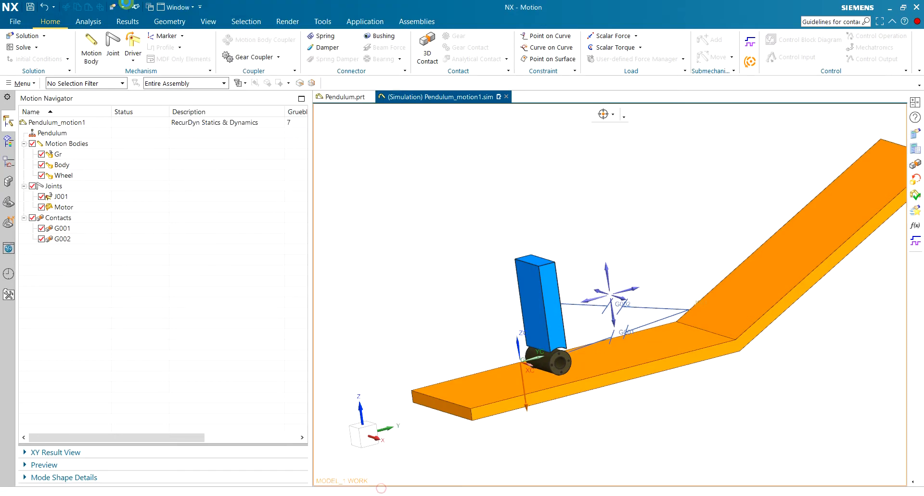
# Confirm the motion environment as Dynamics with Motor Driver, Co-Simulation and Component-based Simulation enabled and Flexible Body Dynamics off.
pyautogui.click(46, 40)
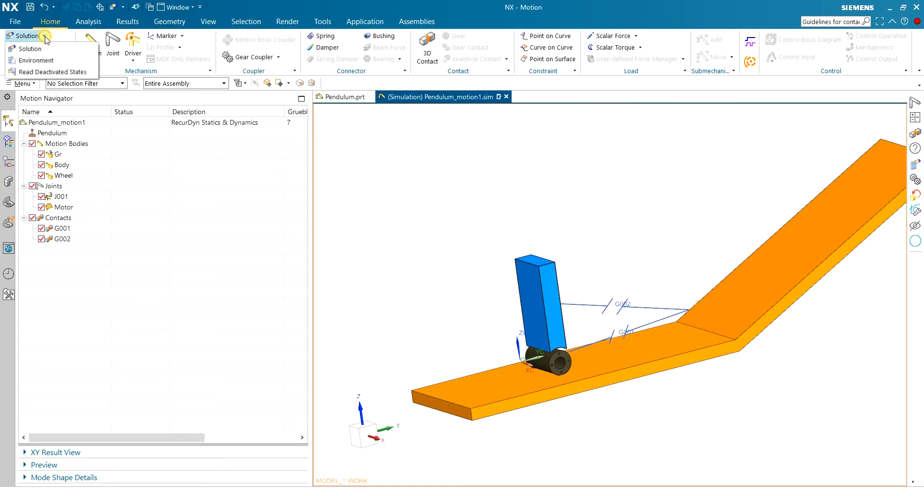
pyautogui.click(24, 47)
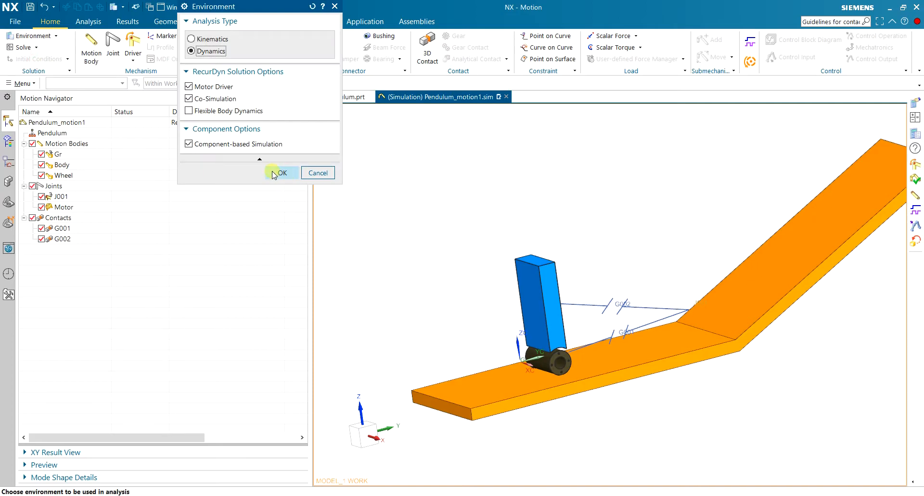
pyautogui.click(259, 158)
pyautogui.moveTo(224, 10); pyautogui.dragTo(242, 72)
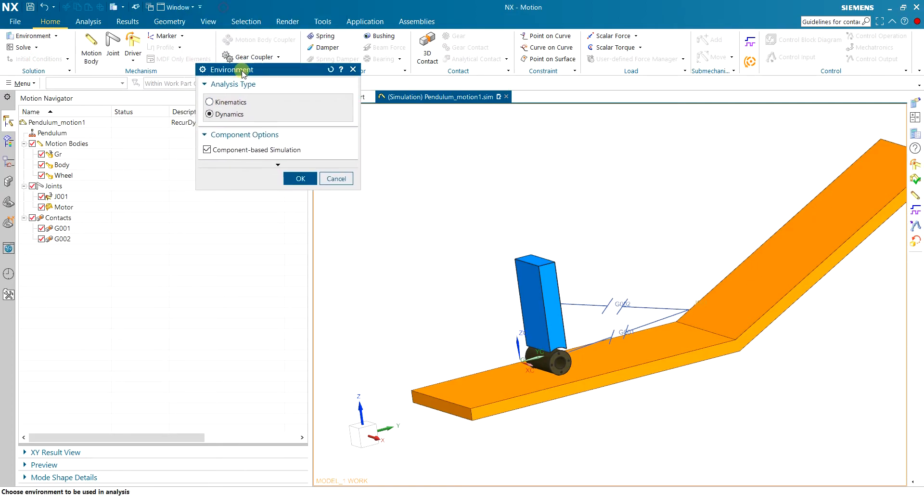
pyautogui.click(281, 164)
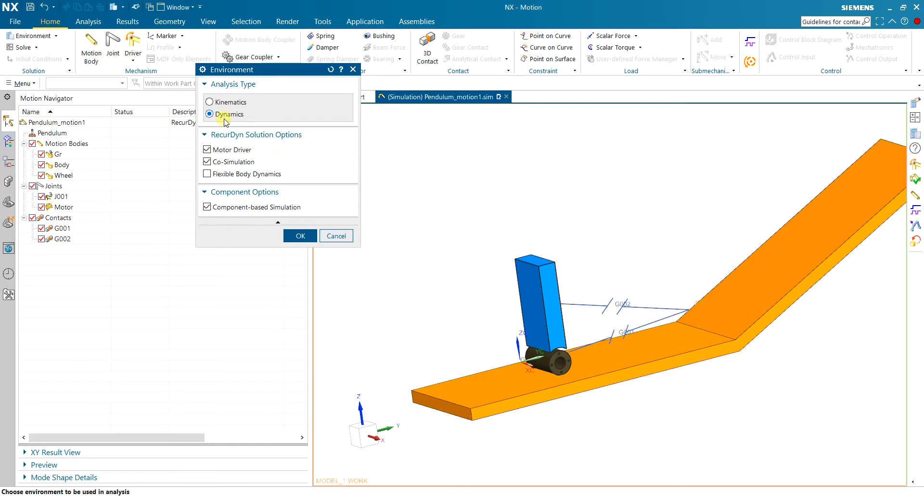
pyautogui.click(245, 104)
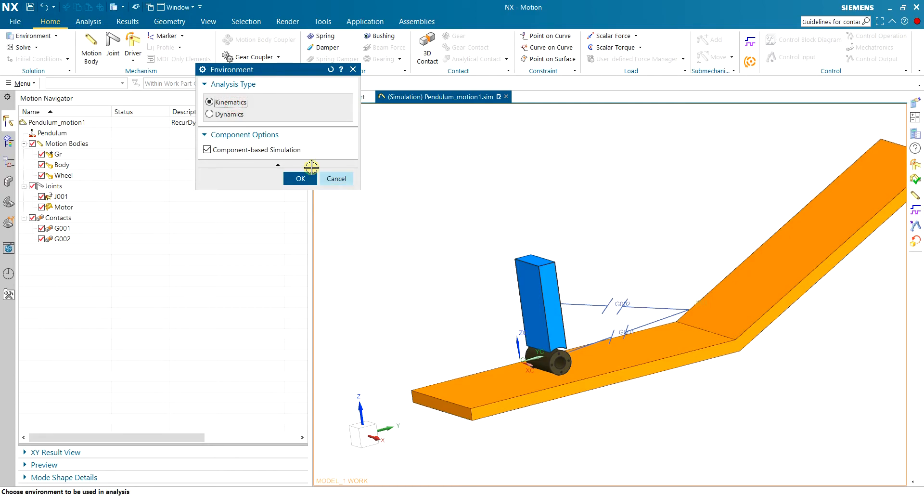
pyautogui.click(225, 116)
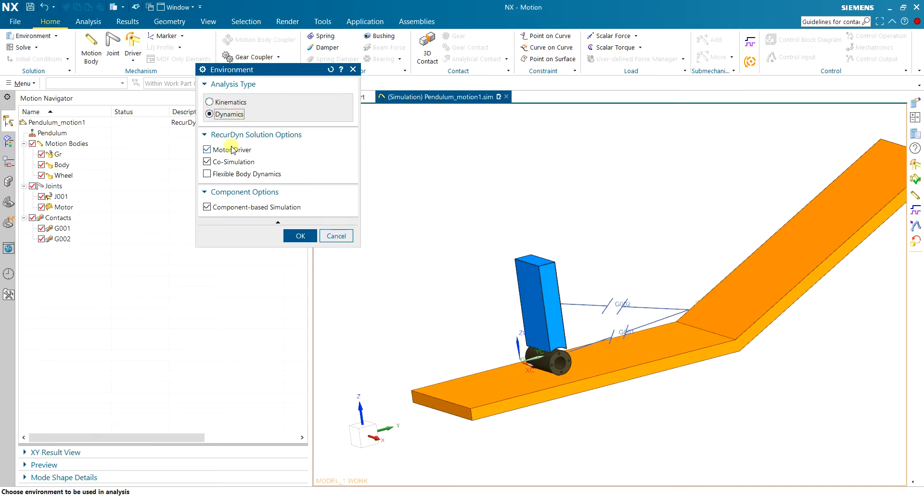
pyautogui.click(309, 235)
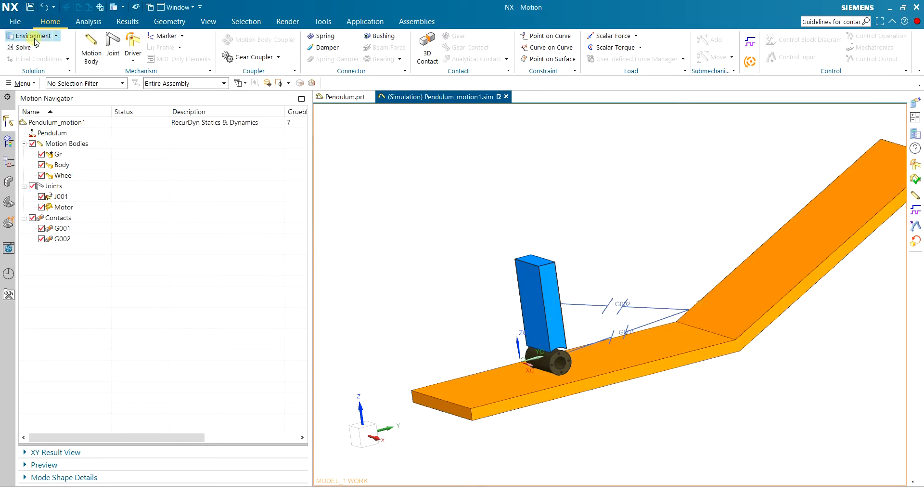
# Start a Normal Run solution with Control/Dynamics analysis, a time of 5 s and 100 steps.
pyautogui.click(56, 37)
pyautogui.click(48, 47)
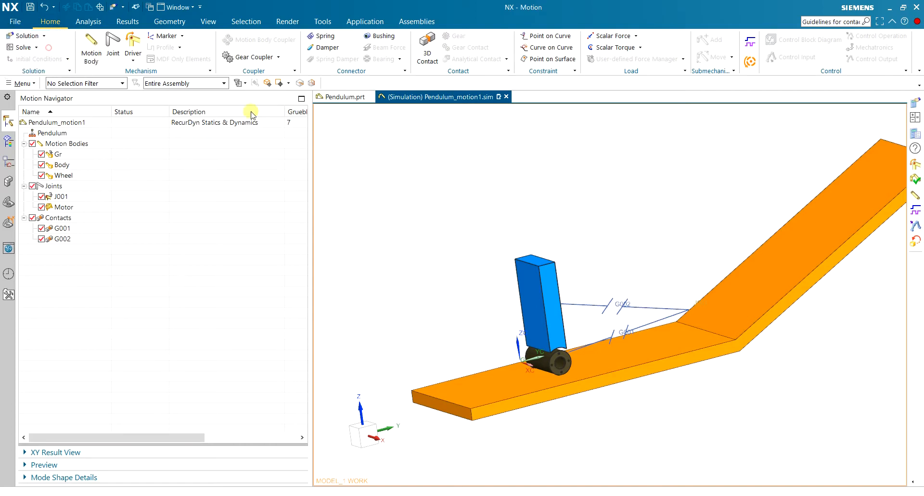
pyautogui.click(375, 51)
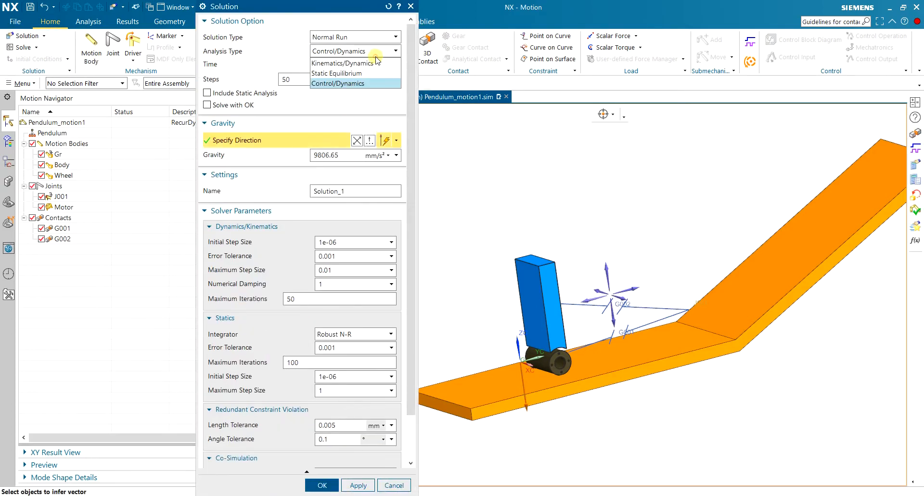
pyautogui.click(376, 58)
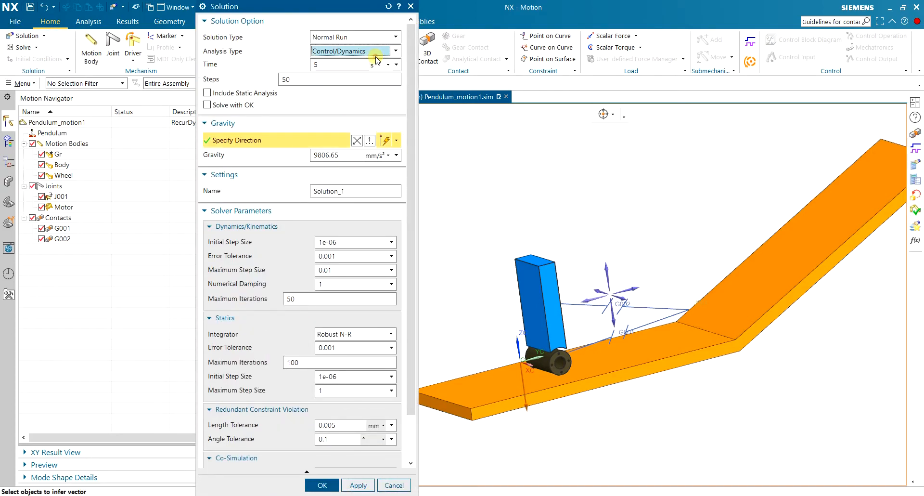
pyautogui.click(320, 64)
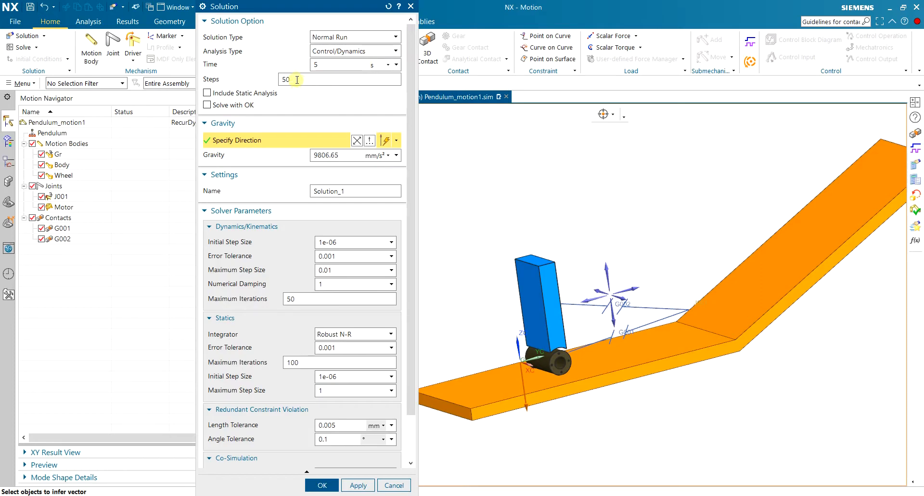
pyautogui.press('Tab')
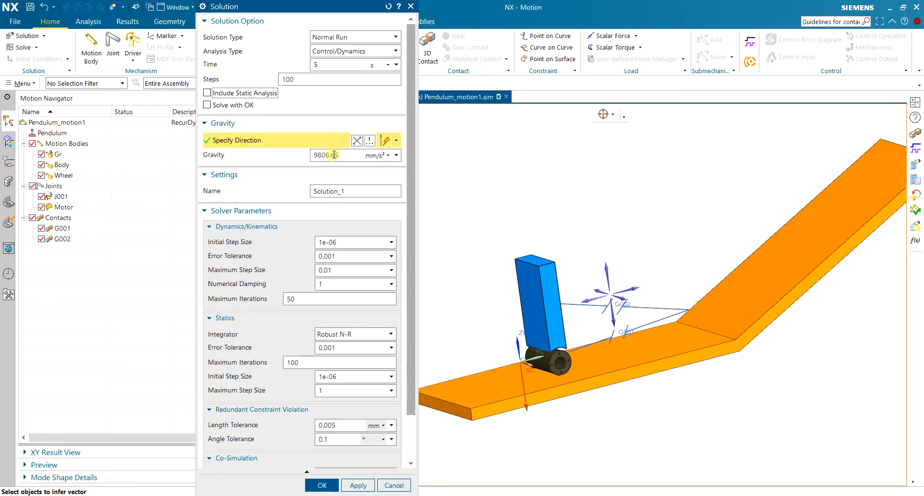
# Check the gravity direction on the model and the solver parameters, and create the solution.
pyautogui.moveTo(490, 259); pyautogui.dragTo(516, 244, button='middle')
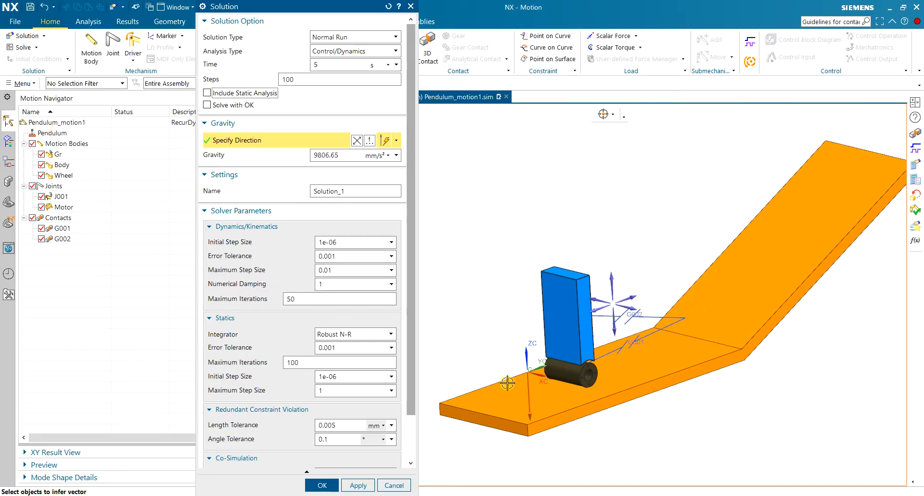
pyautogui.scroll(4, 436, 262)
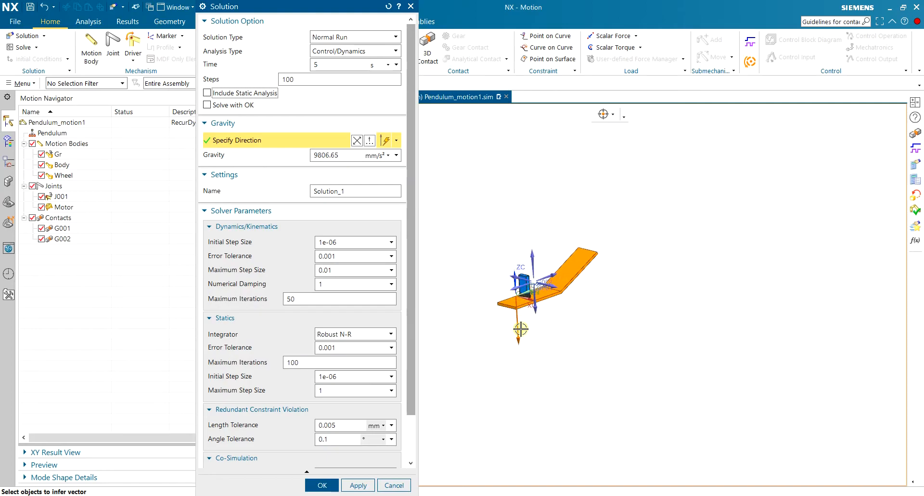
pyautogui.scroll(-5, 522, 291)
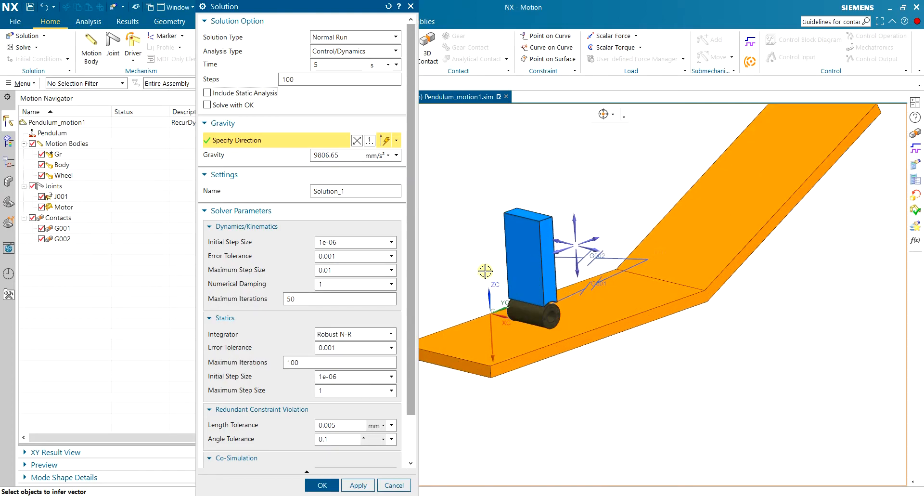
pyautogui.scroll(-2, 283, 237)
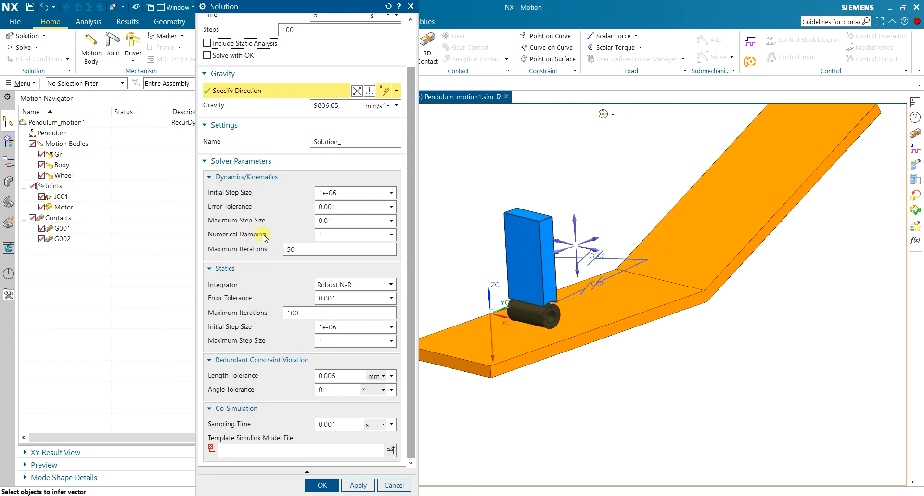
pyautogui.scroll(2, 265, 236)
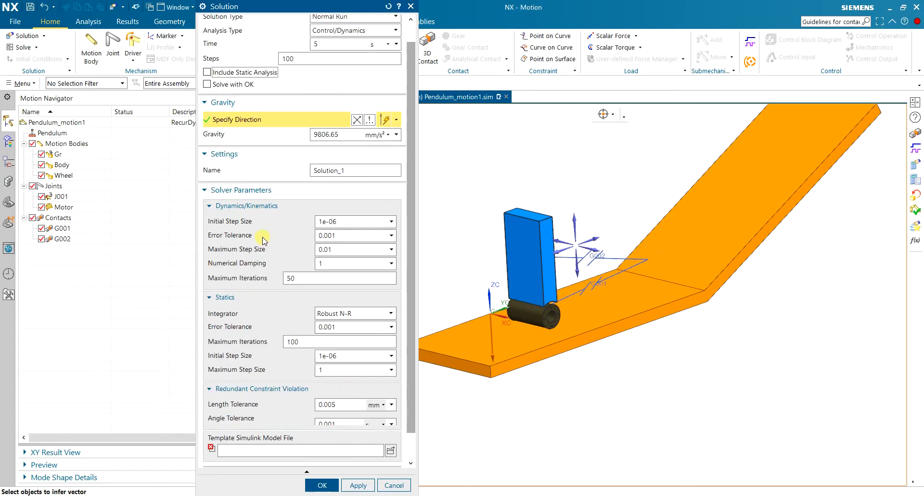
pyautogui.click(322, 485)
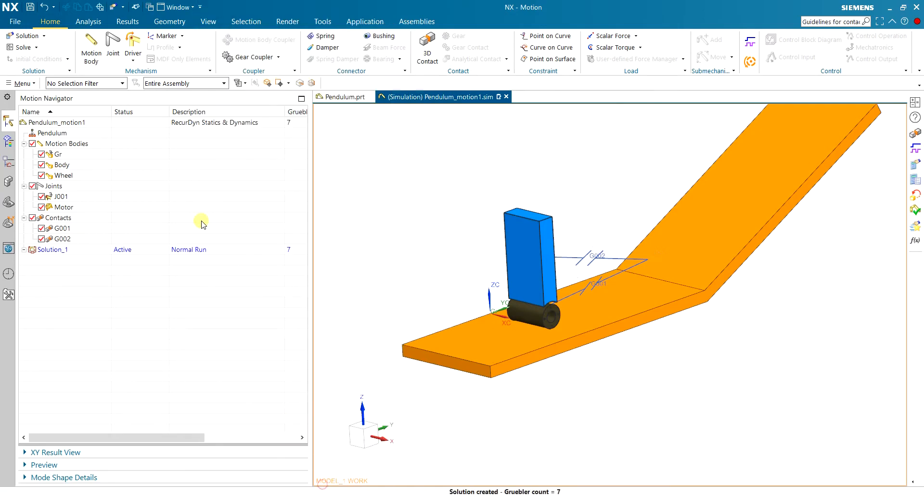
# Solve the active solution and play the resulting animation of the pendulum on the track.
pyautogui.click(18, 48)
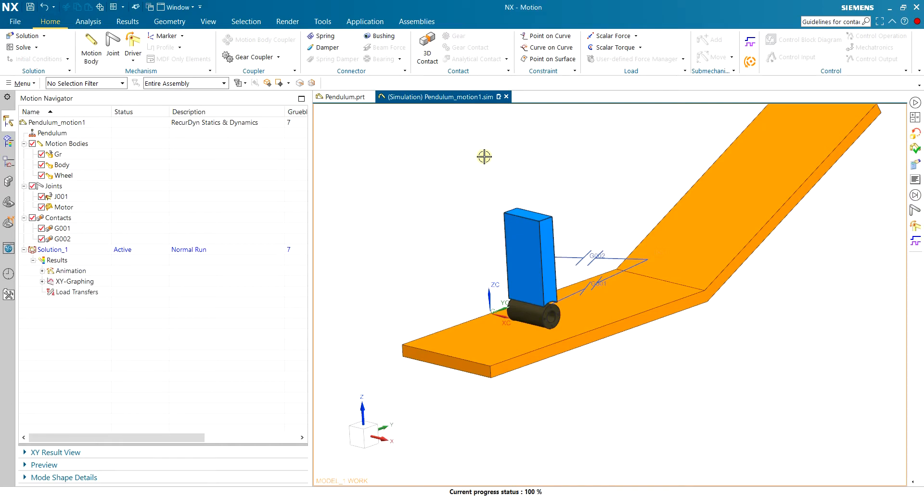
pyautogui.click(131, 22)
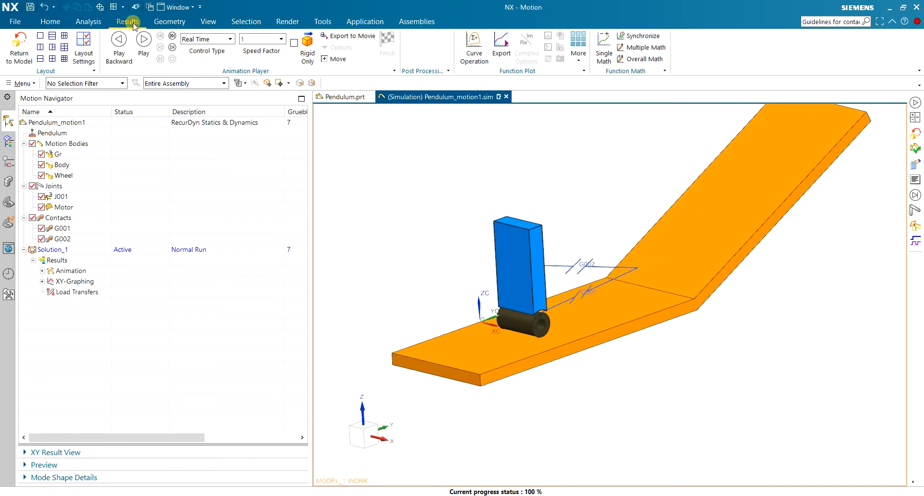
pyautogui.click(143, 39)
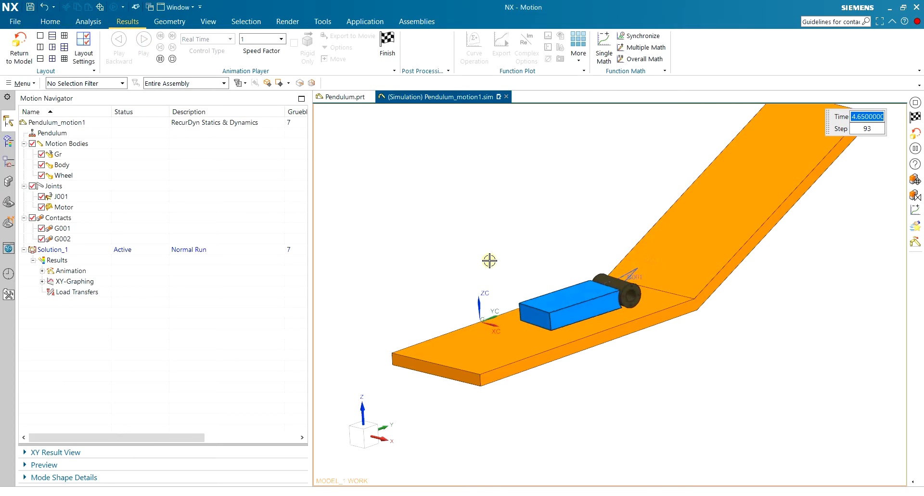
pyautogui.moveTo(561, 232)
pyautogui.mouseDown(button='middle')
pyautogui.moveTo(543, 226)
pyautogui.moveTo(553, 228)
pyautogui.mouseUp(button='middle')
pyautogui.scroll(2, 573, 214)
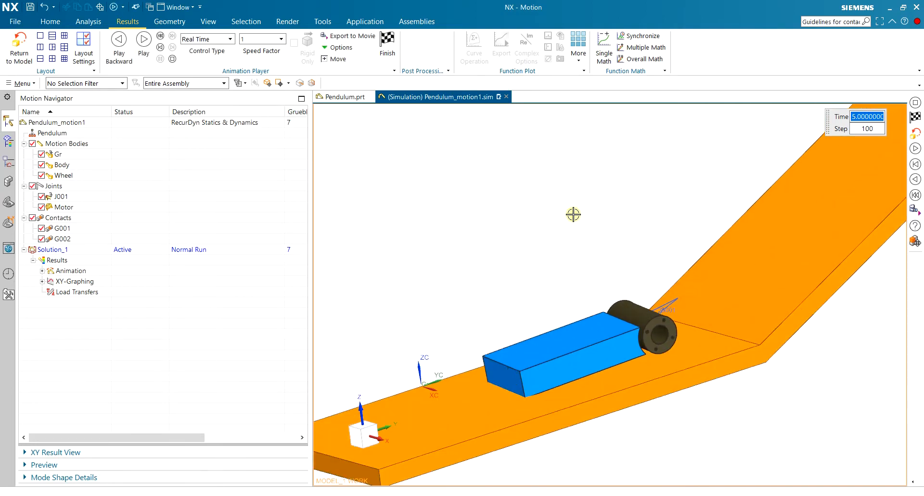
# Replay the pendulum animation in a side view close to the wheel, and finish the playback.
pyautogui.scroll(-1, 573, 214)
pyautogui.moveTo(594, 215)
pyautogui.mouseDown(button='middle')
pyautogui.moveTo(577, 206)
pyautogui.moveTo(585, 211)
pyautogui.mouseUp(button='middle')
pyautogui.click(144, 39)
pyautogui.scroll(2, 422, 272)
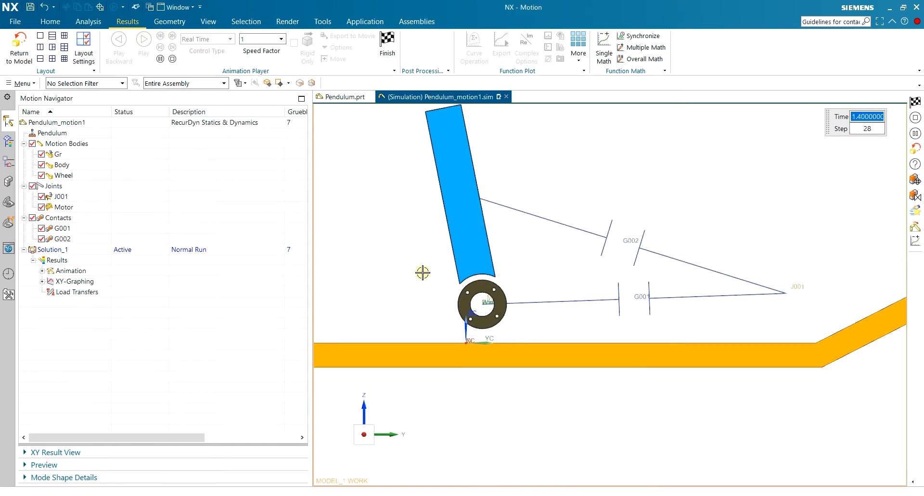
pyautogui.scroll(2, 526, 313)
pyautogui.click(386, 51)
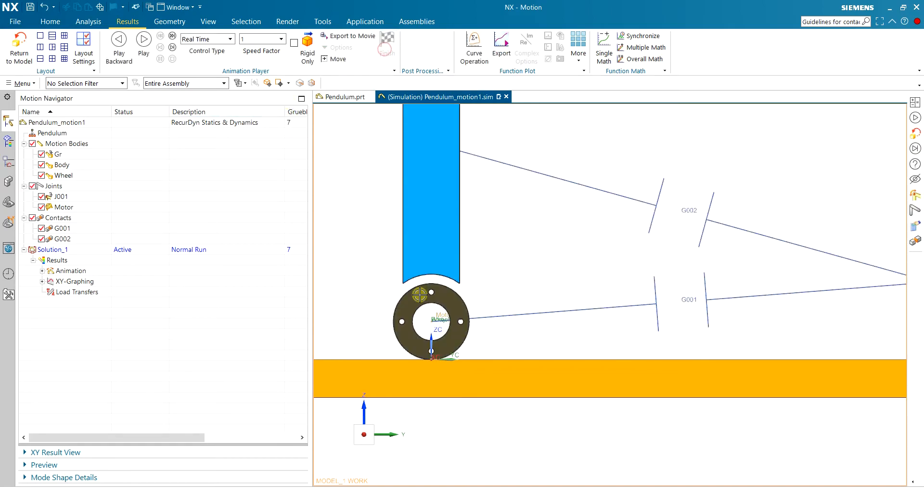
# Examine the wheel's contact with the track at close range, playing and stopping the animation and stepping forward to step 2.
pyautogui.scroll(6, 440, 349)
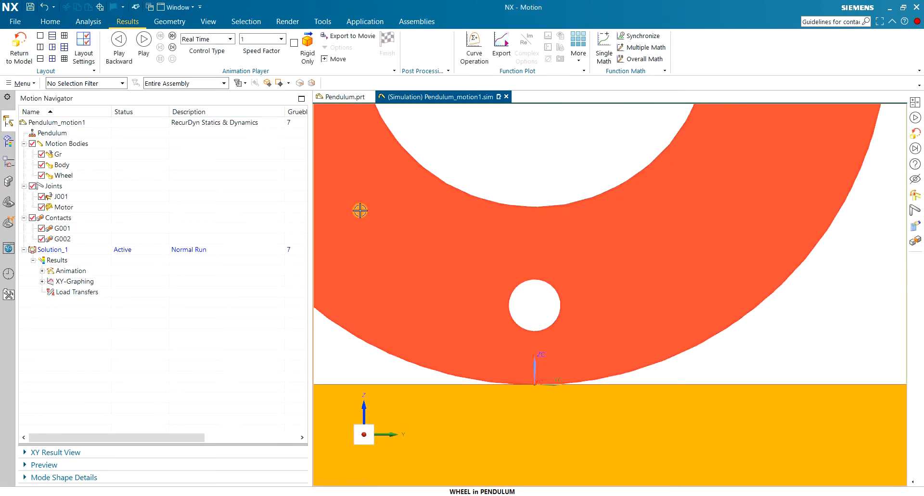
pyautogui.scroll(2, 537, 367)
pyautogui.click(171, 48)
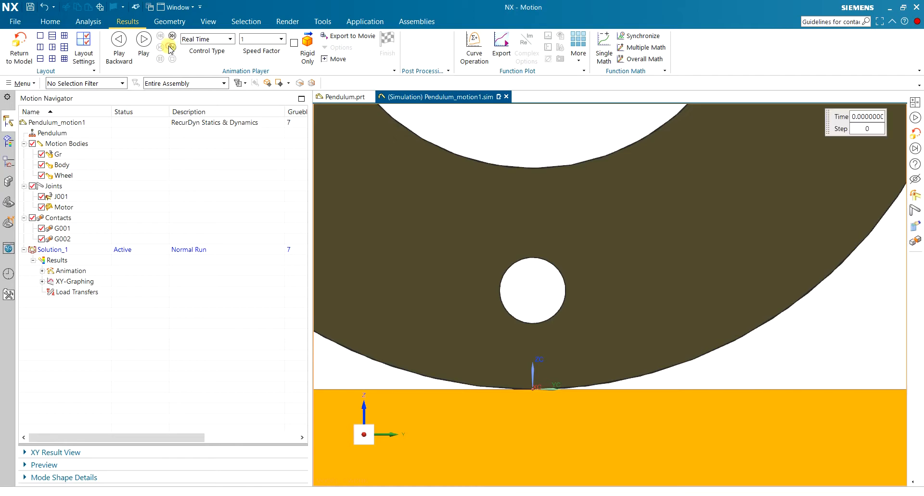
pyautogui.click(160, 48)
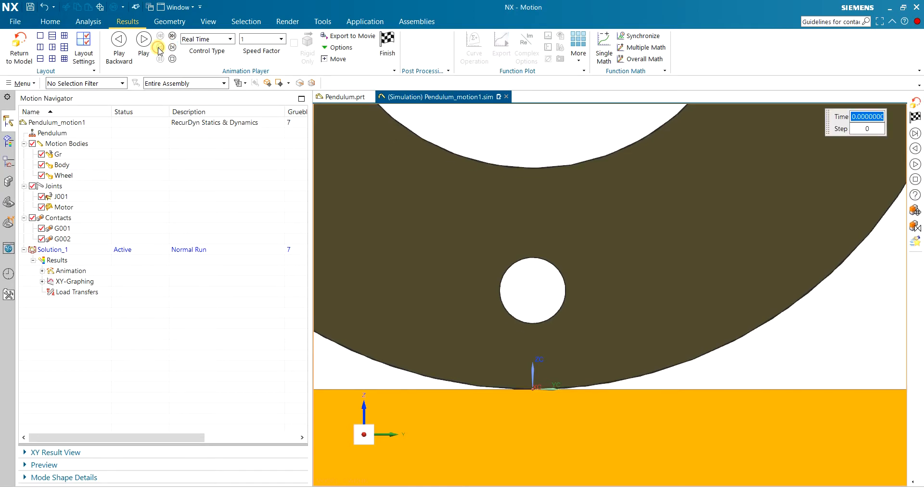
pyautogui.click(171, 50)
pyautogui.click(161, 48)
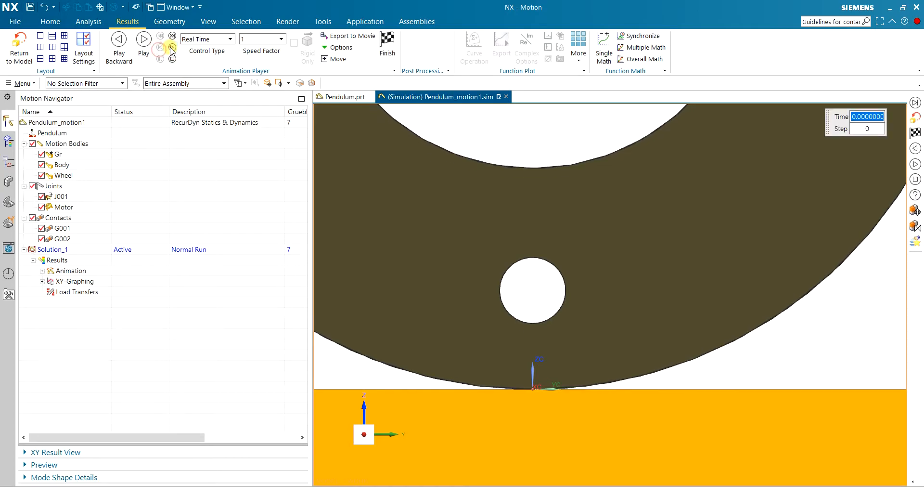
pyautogui.click(171, 49)
pyautogui.click(144, 41)
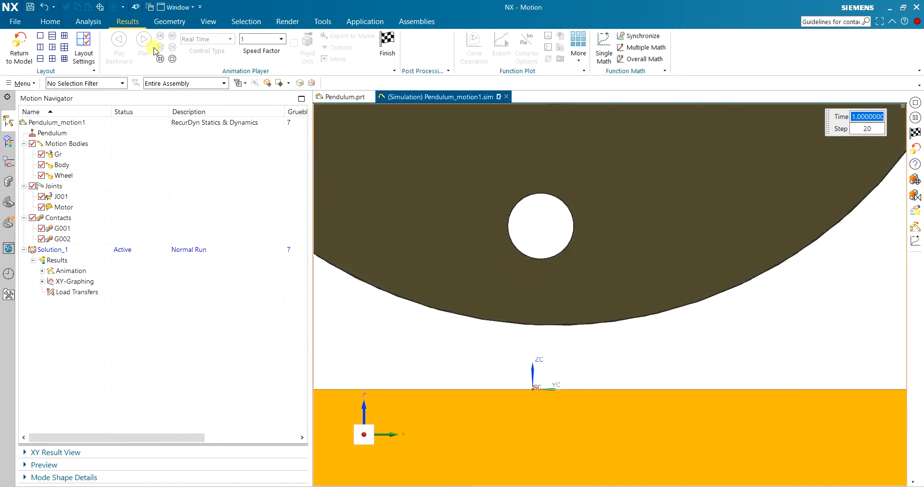
pyautogui.click(172, 59)
pyautogui.click(173, 48)
pyautogui.click(172, 48)
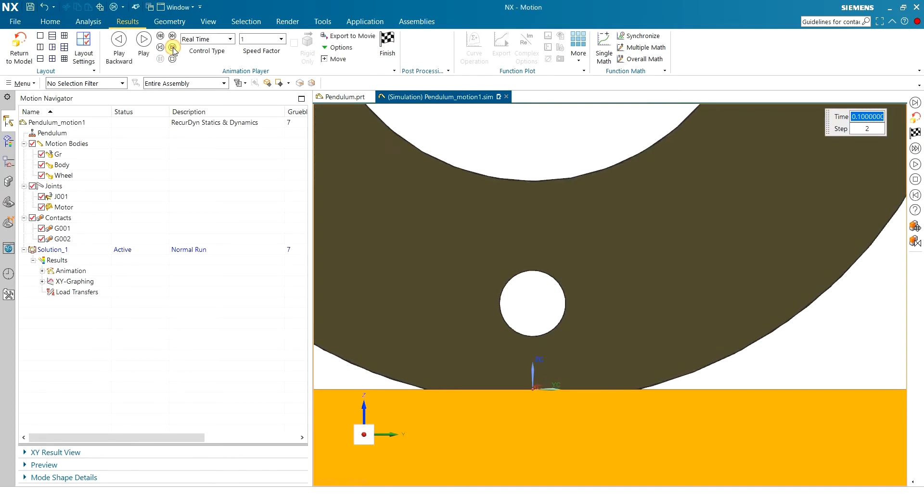
# Advance the animation to step 3 and examine how the wheel sinks into the track in side and oblique views.
pyautogui.click(172, 48)
pyautogui.scroll(4, 529, 303)
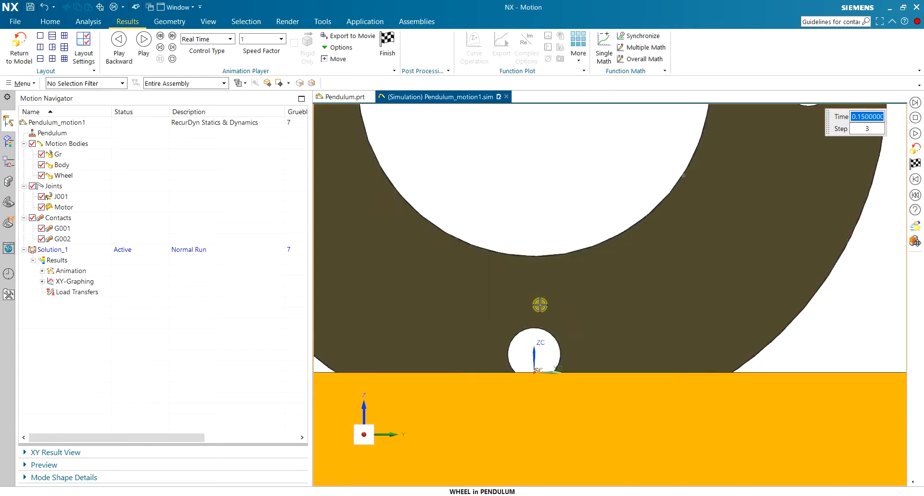
pyautogui.scroll(8, 513, 286)
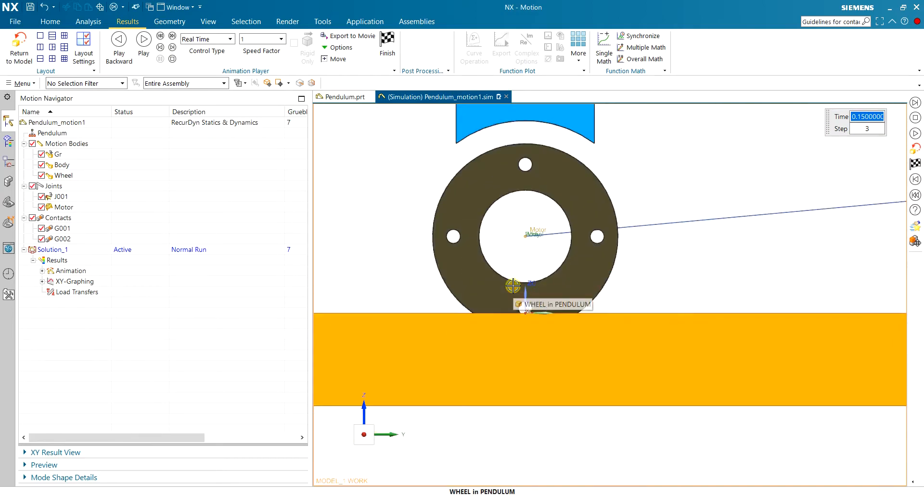
pyautogui.moveTo(513, 264); pyautogui.dragTo(534, 265, button='middle')
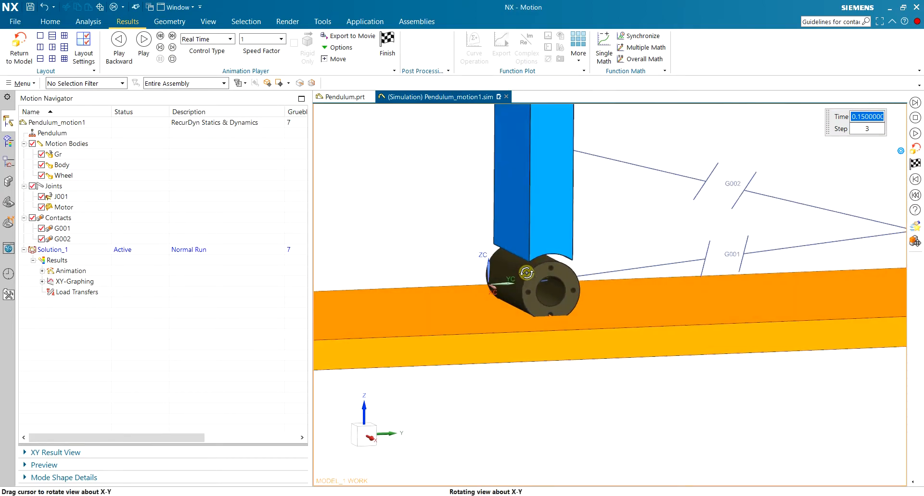
pyautogui.scroll(-3, 576, 251)
pyautogui.scroll(-2, 576, 251)
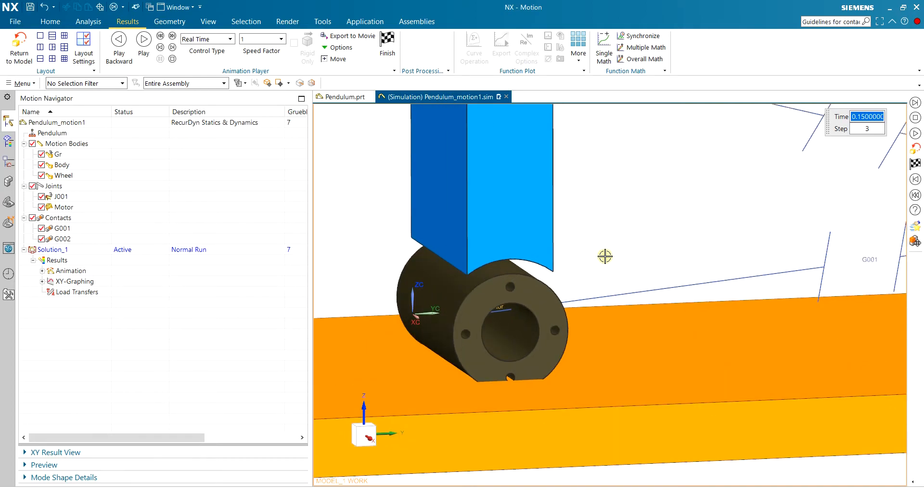
# Compare the wheel's penetration into the track at close range from a straight side view and an oblique view.
pyautogui.moveTo(600, 265); pyautogui.dragTo(585, 253, button='middle')
pyautogui.scroll(-3, 414, 318)
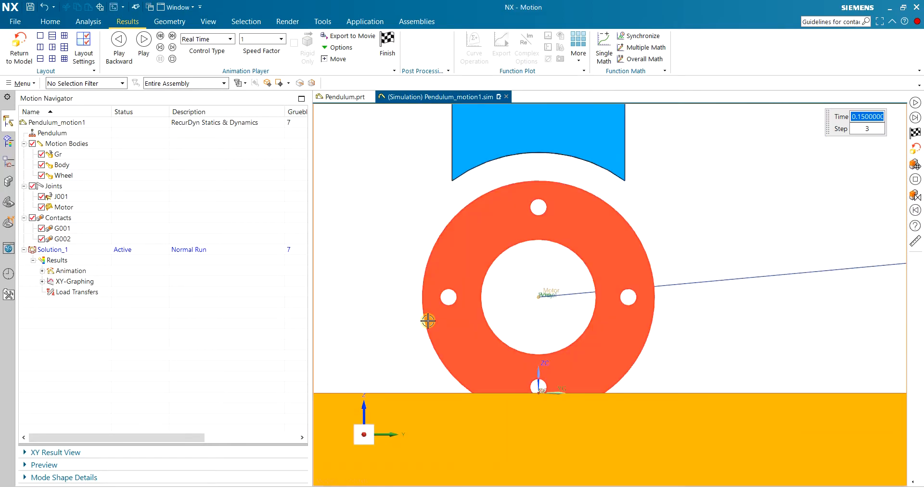
pyautogui.scroll(-4, 537, 404)
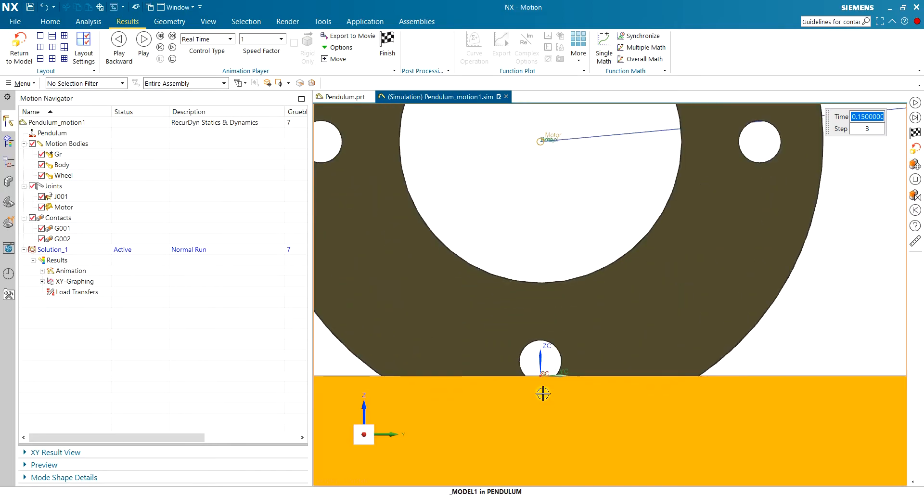
pyautogui.scroll(5, 545, 394)
pyautogui.moveTo(446, 369); pyautogui.dragTo(464, 376, button='middle')
pyautogui.scroll(4, 544, 383)
pyautogui.scroll(-3, 543, 383)
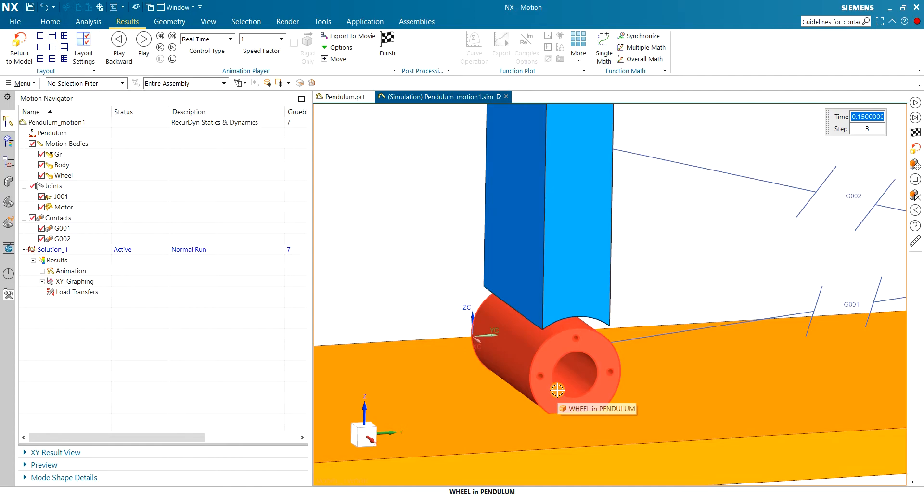
pyautogui.press('F8')
pyautogui.scroll(2, 545, 381)
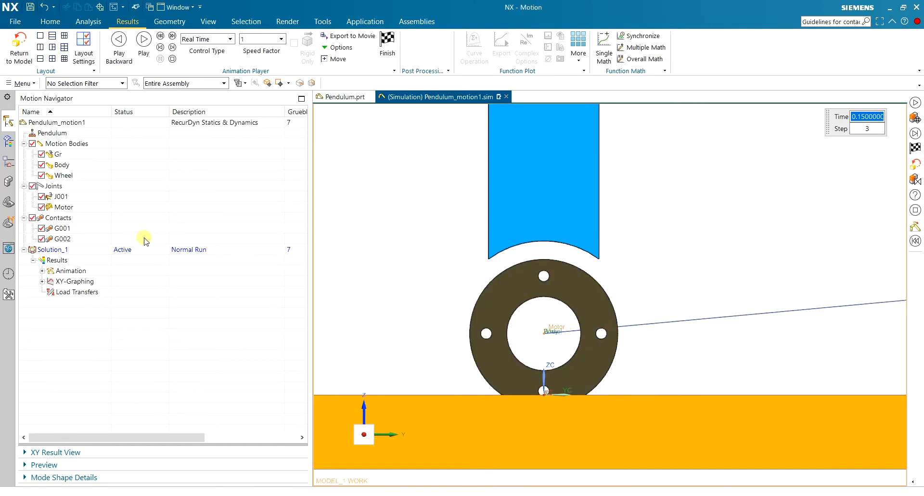
# Highlight the bodies of contact G001, advance the animation to step 7, and finish the playback.
pyautogui.click(86, 224)
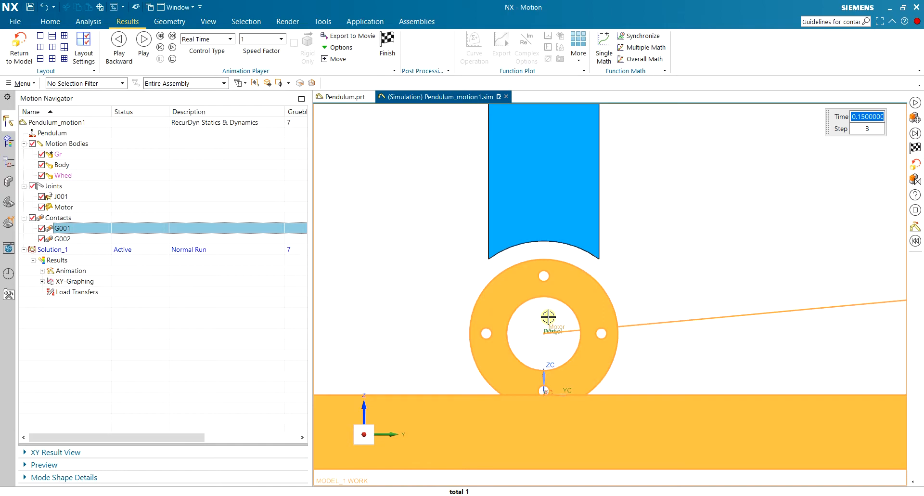
pyautogui.press('Escape')
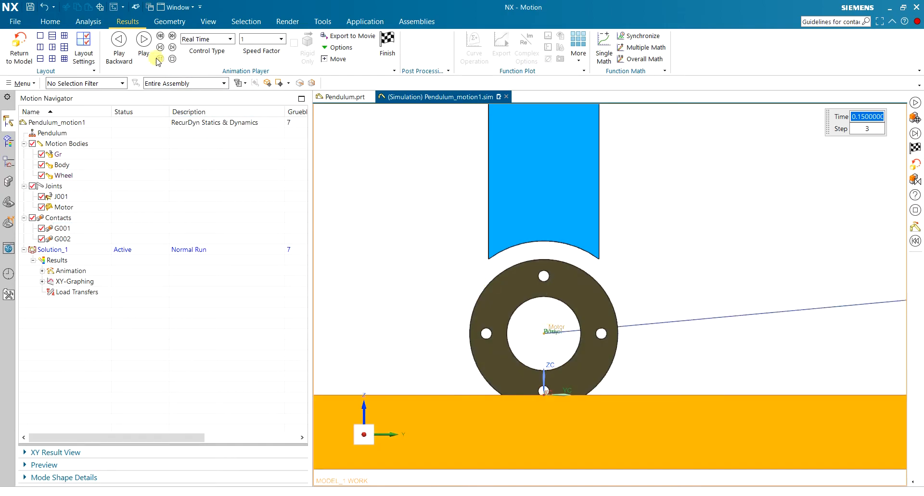
pyautogui.click(172, 47)
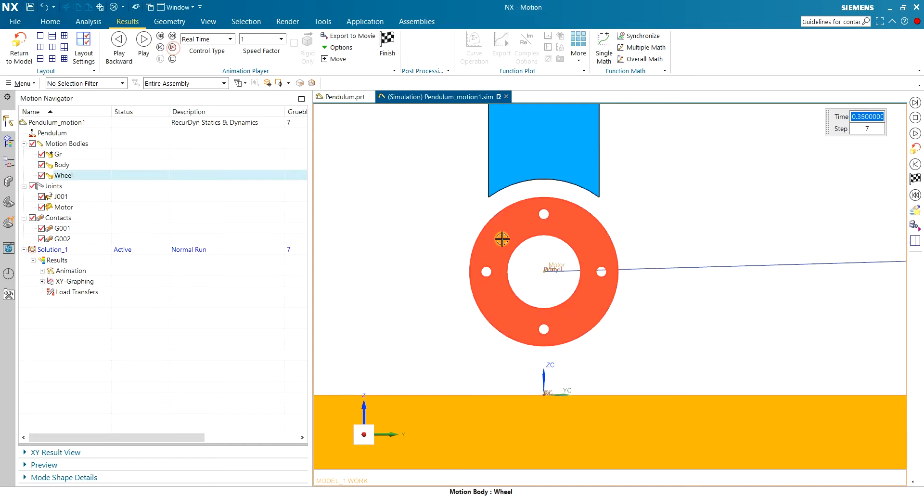
pyautogui.click(387, 43)
# Open the wheel-to-track contact G001 for editing, keeping the model visible beside its parameters.
pyautogui.moveTo(456, 258); pyautogui.dragTo(476, 249, button='middle')
pyautogui.scroll(-4, 476, 250)
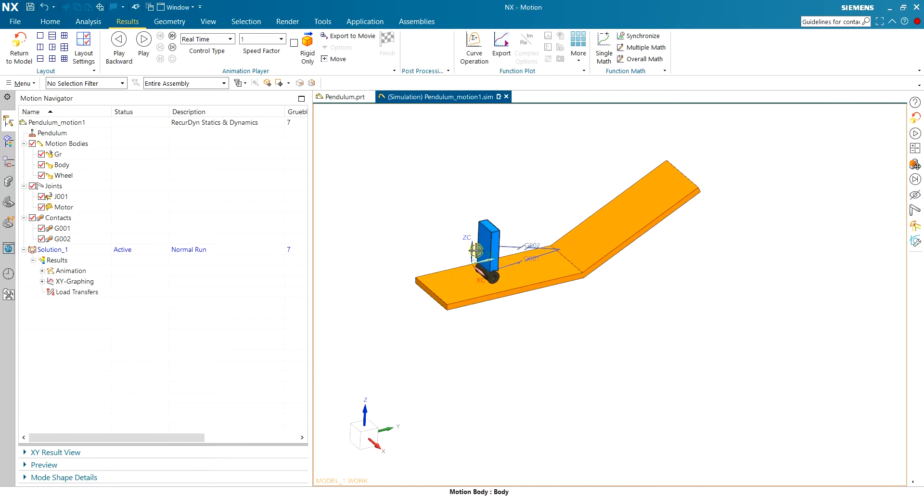
pyautogui.scroll(4, 494, 200)
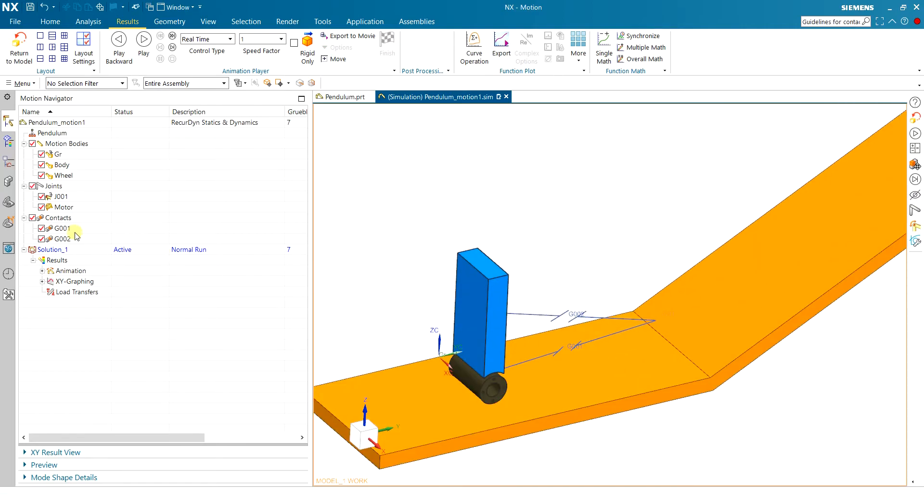
pyautogui.doubleClick(62, 228)
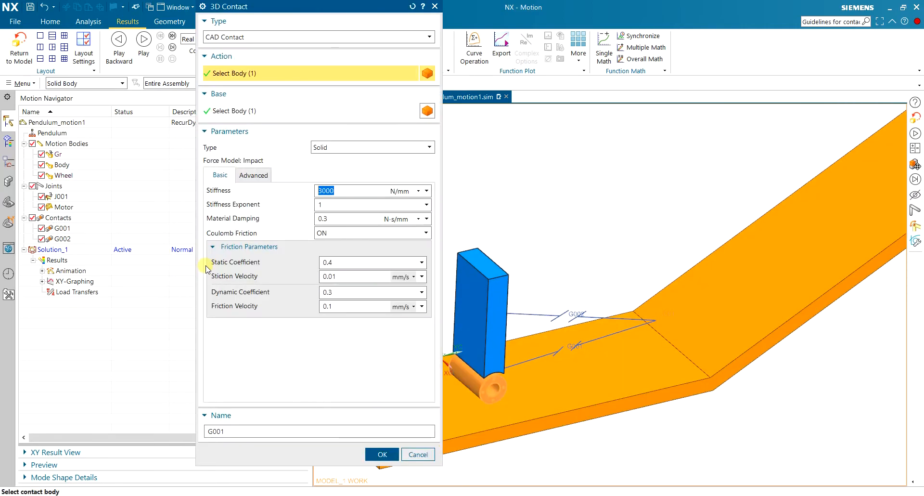
pyautogui.moveTo(316, 12); pyautogui.dragTo(292, 32)
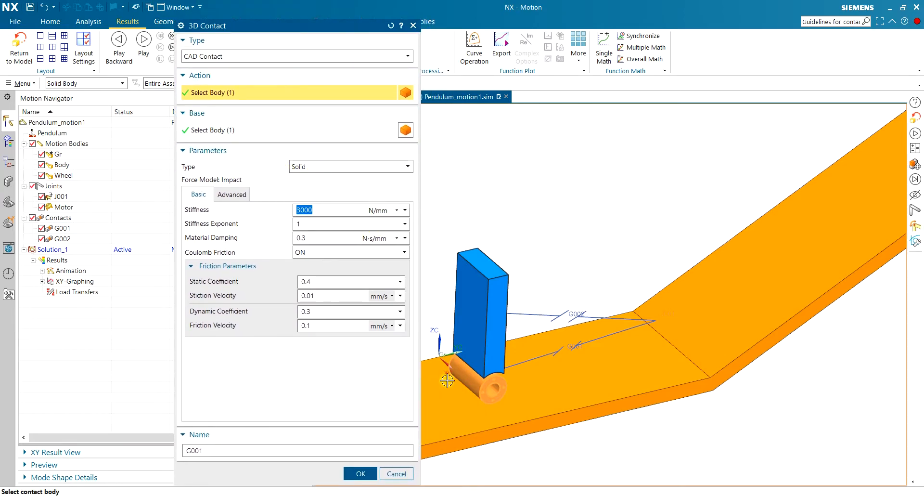
pyautogui.moveTo(279, 28); pyautogui.dragTo(272, 24)
# Switch to the Simcenter 3D Motion documentation in the browser and read the RecurDyn solid 3D contact troubleshooting for lost contact and bodies passing through each other.
pyautogui.click(461, 495)
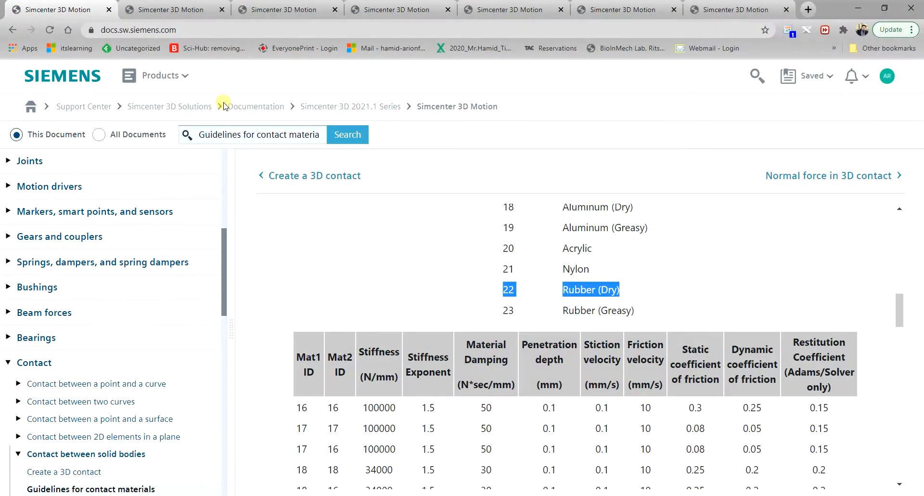
pyautogui.click(171, 10)
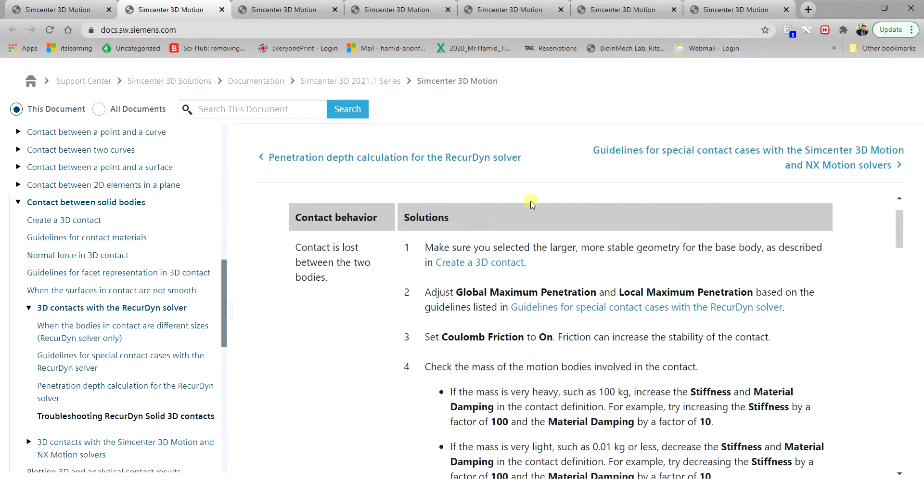
pyautogui.scroll(2, 516, 193)
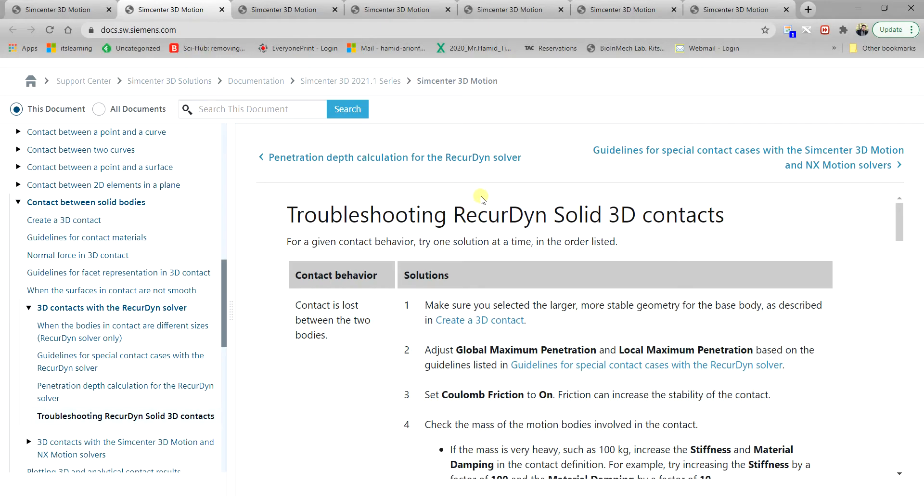
pyautogui.scroll(-5, 564, 215)
pyautogui.scroll(4, 521, 250)
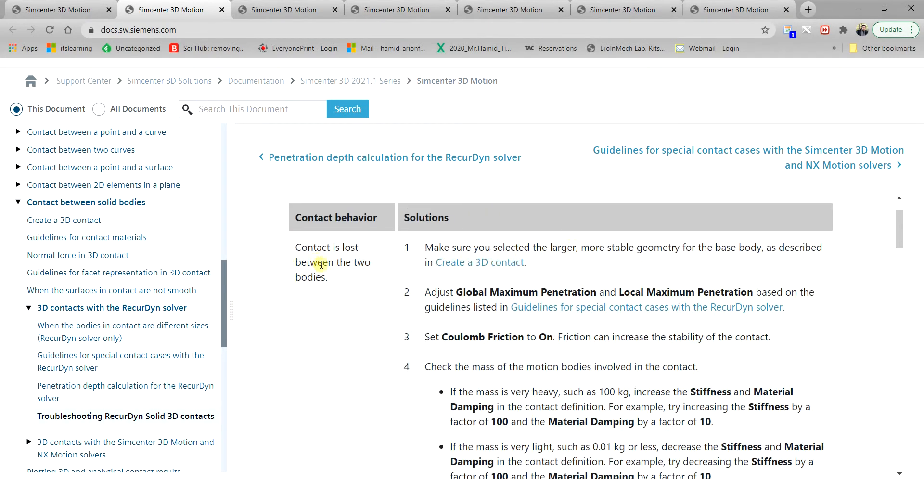
pyautogui.scroll(-5, 385, 262)
pyautogui.scroll(5, 388, 258)
pyautogui.scroll(-8, 387, 260)
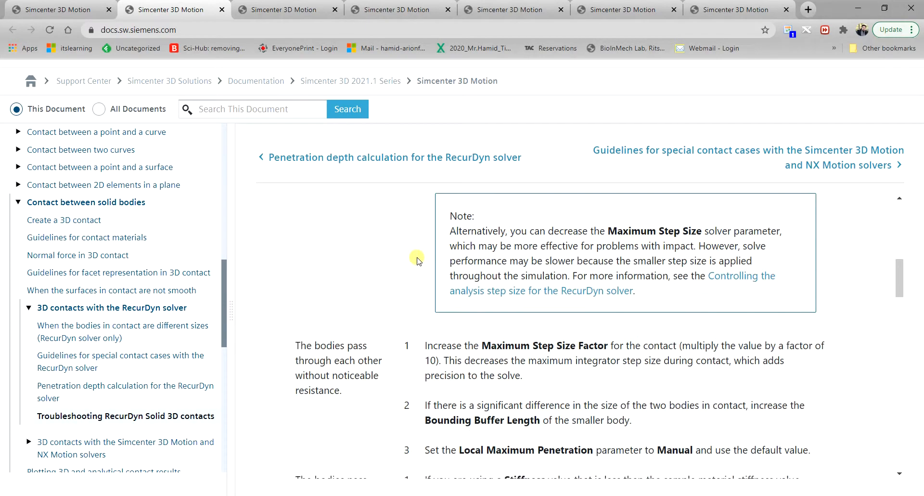
# Return to NX and switch the Global and Local Maximum Penetration of contact G001 to manual entry in its advanced parameters.
pyautogui.click(486, 495)
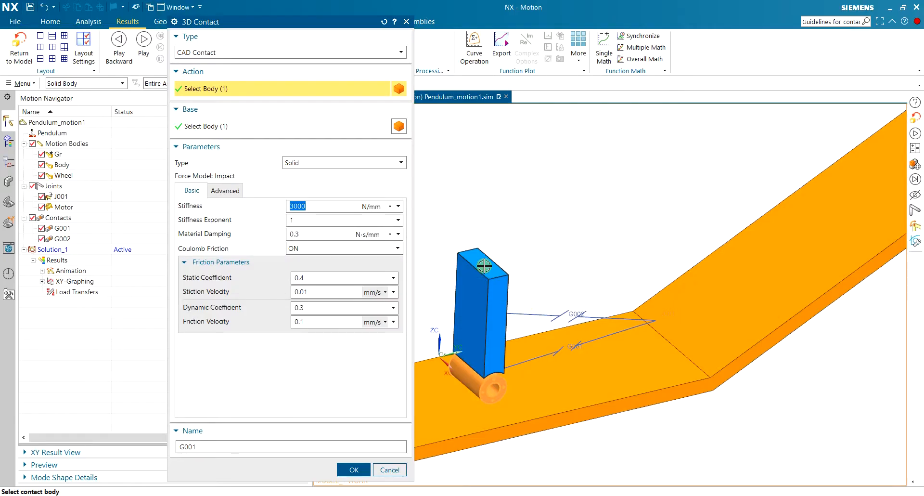
pyautogui.scroll(1, 477, 377)
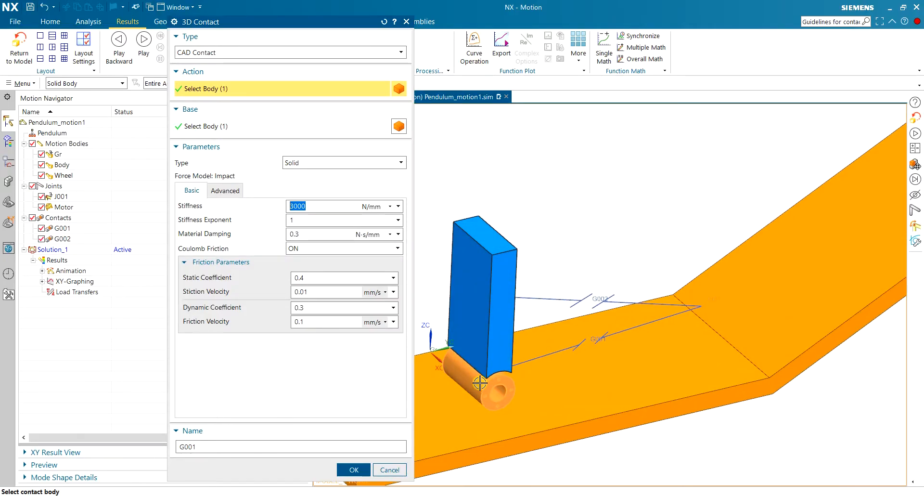
pyautogui.click(239, 197)
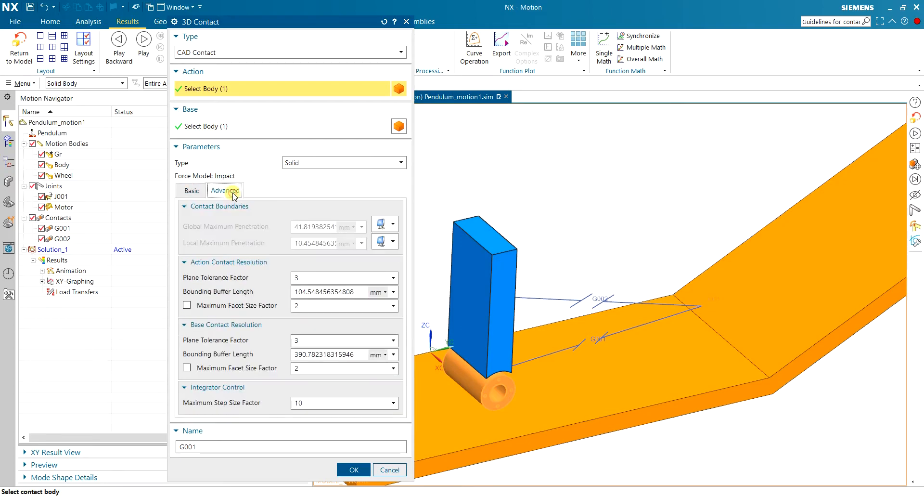
pyautogui.click(388, 227)
pyautogui.click(386, 253)
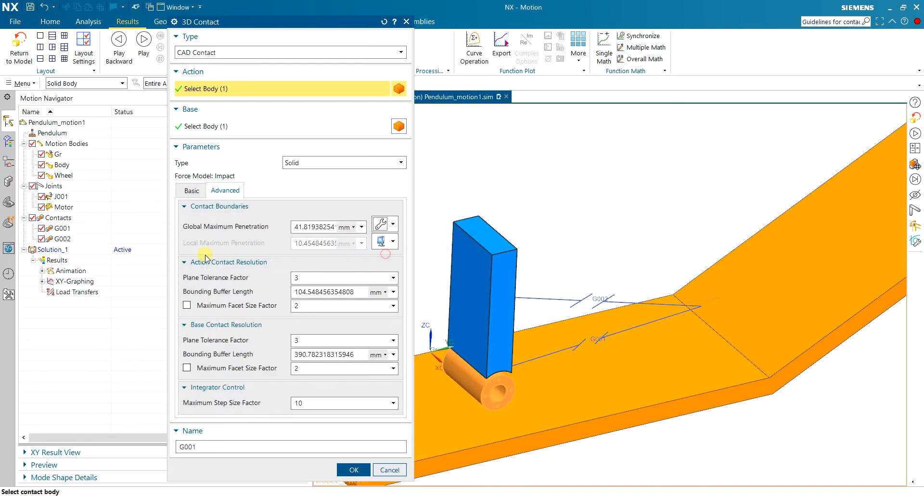
pyautogui.click(388, 241)
pyautogui.click(387, 269)
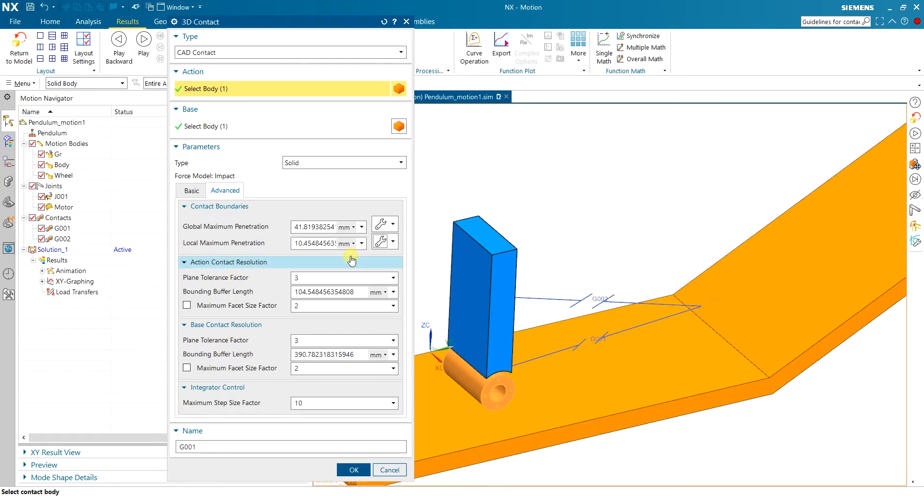
pyautogui.scroll(3, 561, 330)
pyautogui.scroll(-8, 489, 330)
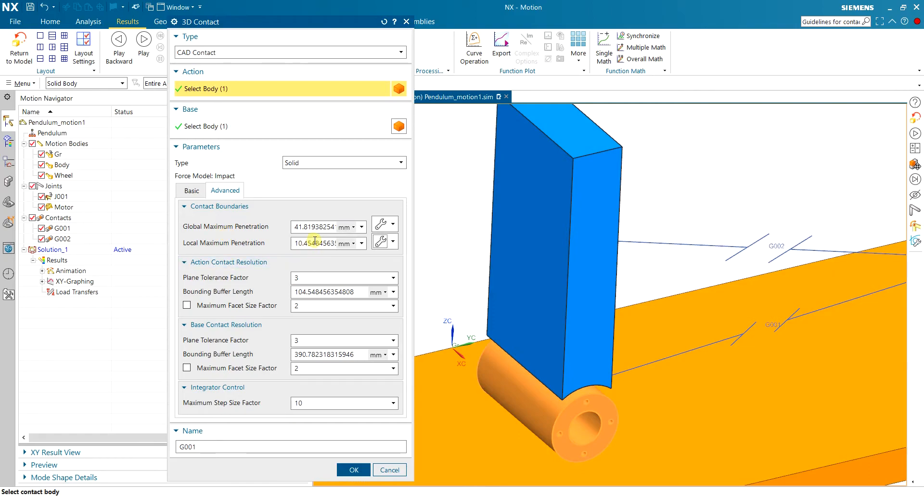
# Accept the manual penetration settings of contact G001 and copy its parameters onto contact G002.
pyautogui.scroll(4, 452, 250)
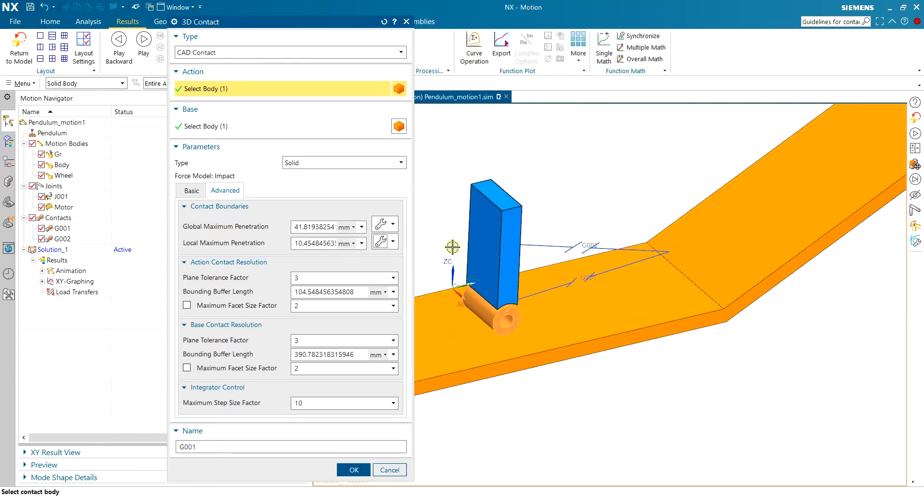
pyautogui.scroll(-2, 449, 246)
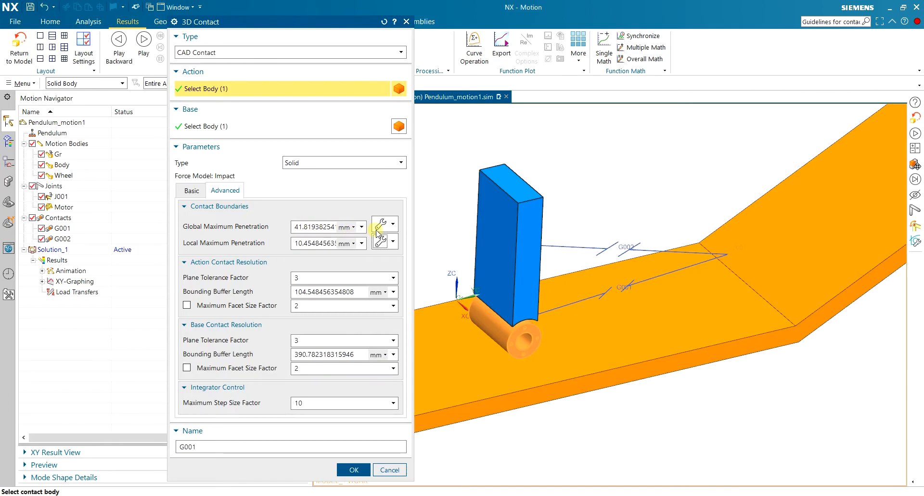
pyautogui.click(354, 469)
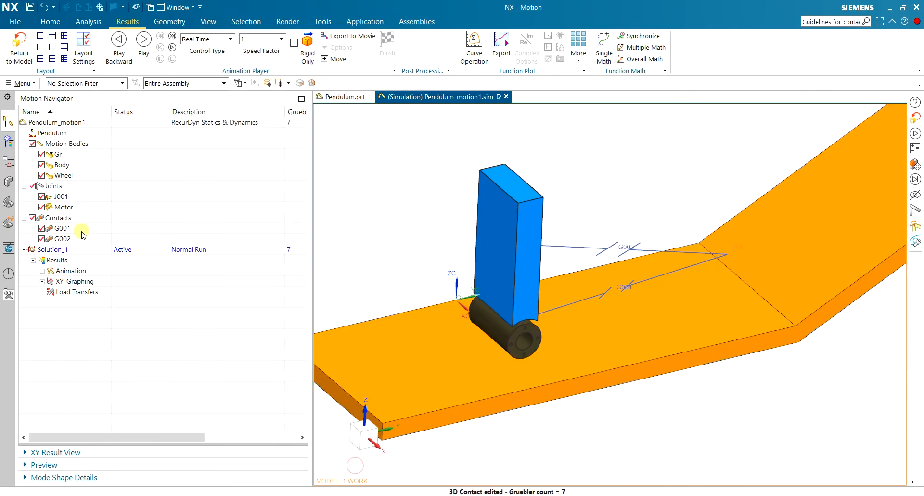
pyautogui.rightClick(66, 233)
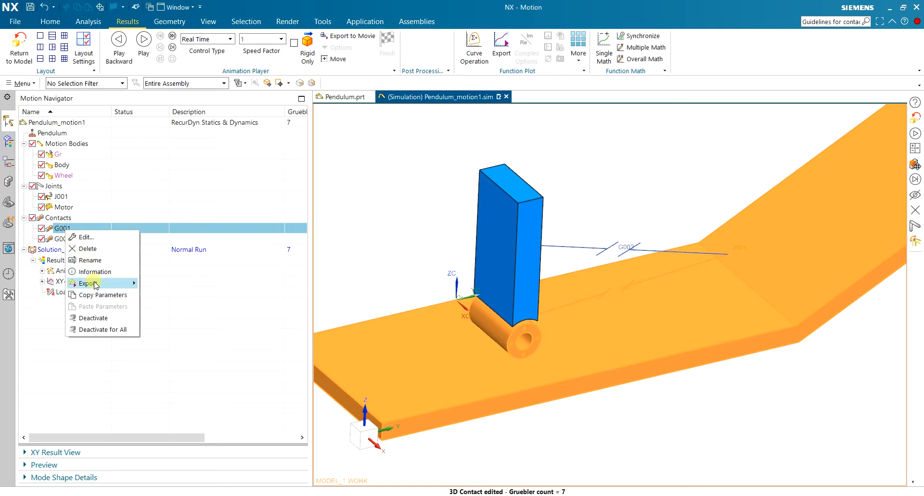
pyautogui.click(106, 294)
pyautogui.rightClick(72, 242)
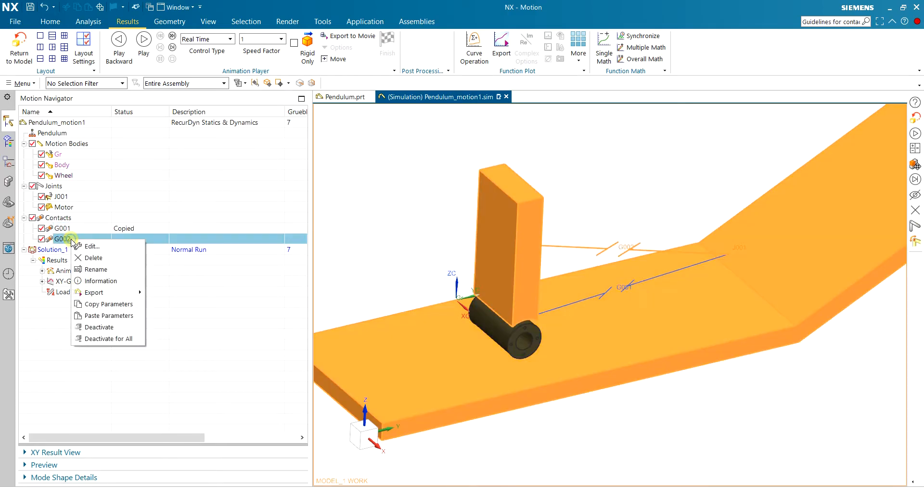
pyautogui.click(114, 318)
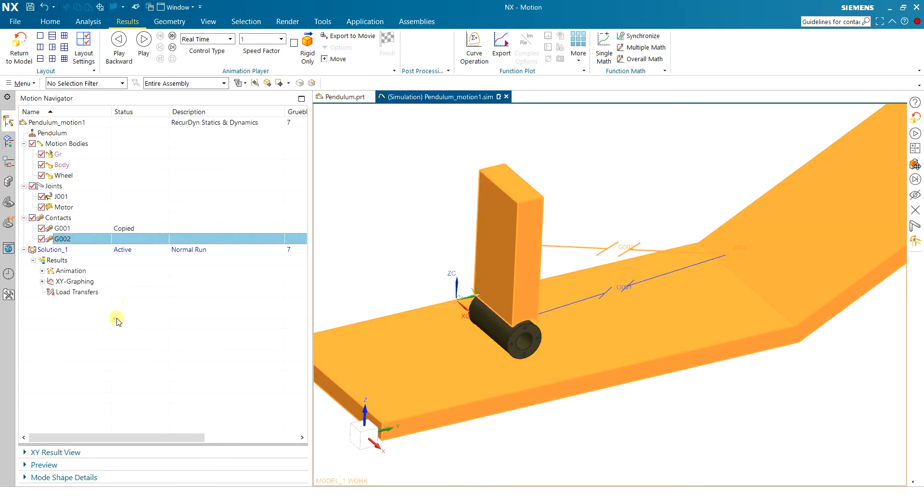
# Review the mass and inertia definition of the motion body Body without changing it.
pyautogui.click(91, 175)
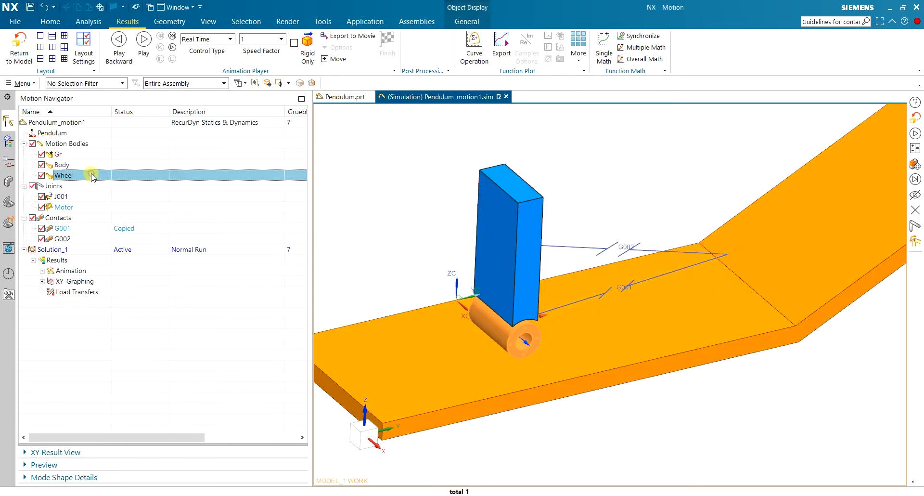
pyautogui.doubleClick(61, 165)
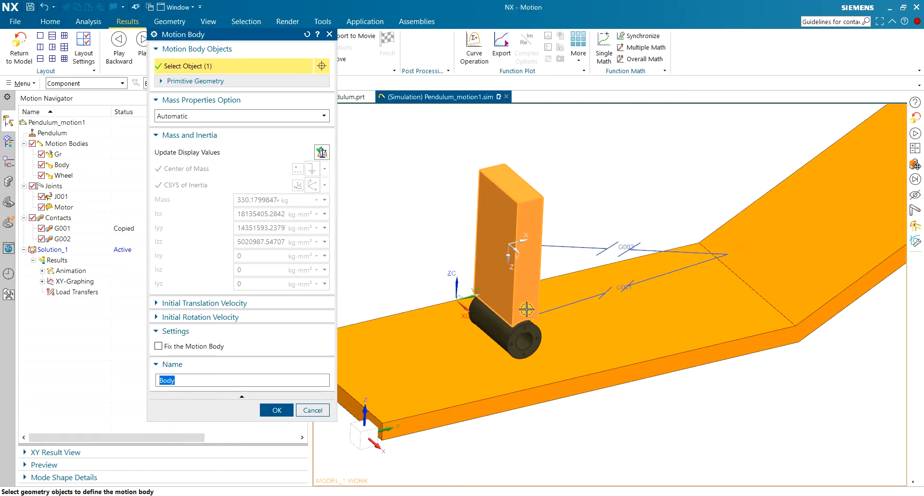
pyautogui.click(277, 410)
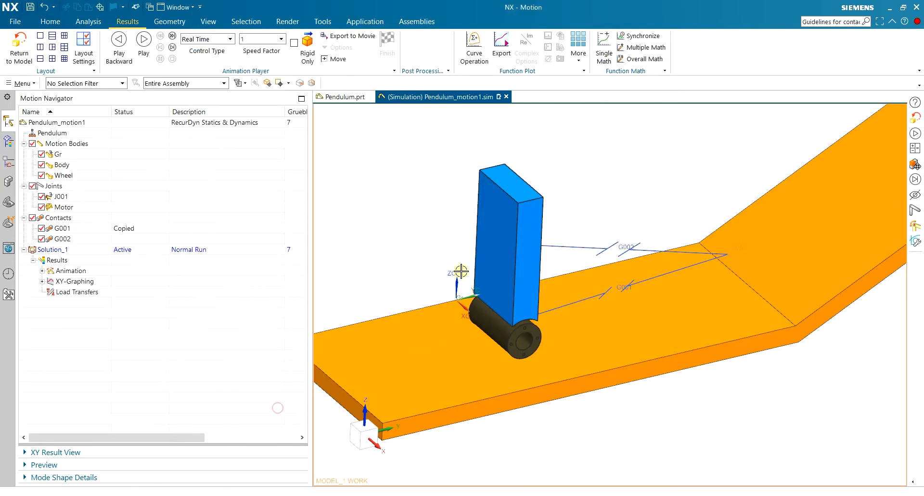
# Solve the motion solution again and play the resulting animation in a straight side view of the track.
pyautogui.moveTo(449, 231)
pyautogui.mouseDown(button='middle')
pyautogui.moveTo(469, 216)
pyautogui.moveTo(461, 228)
pyautogui.mouseUp(button='middle')
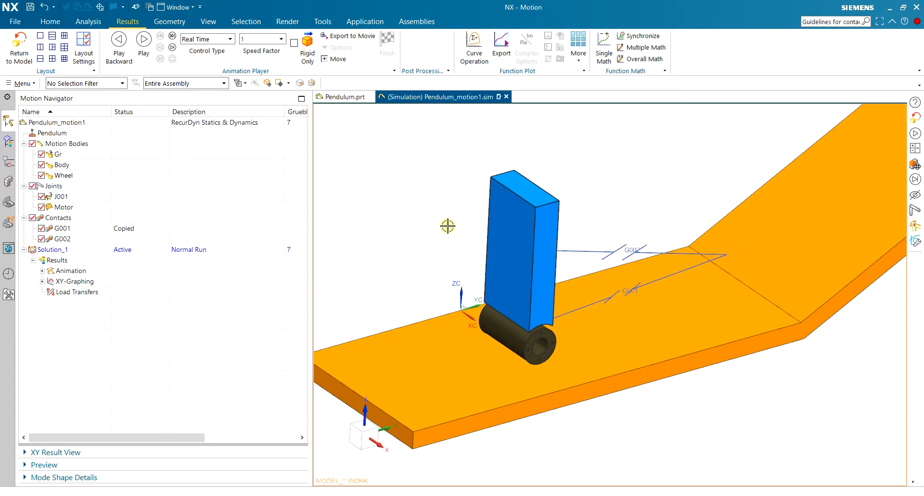
pyautogui.click(50, 21)
pyautogui.click(35, 46)
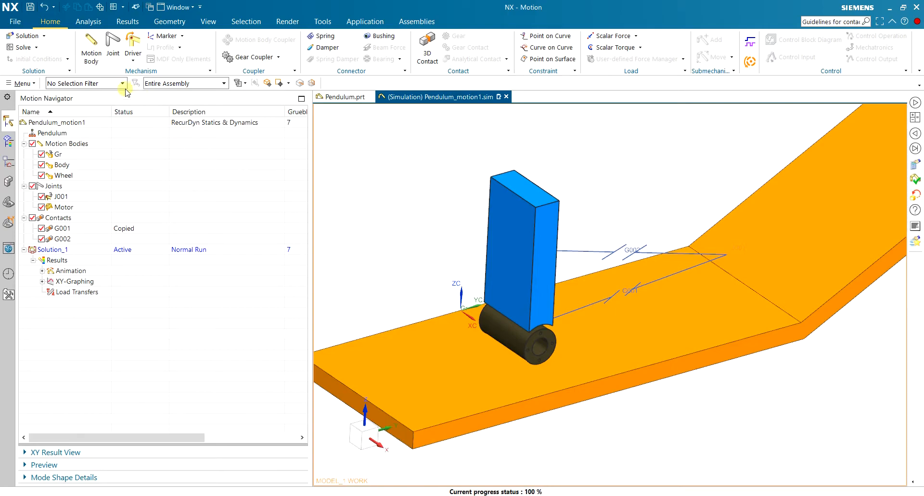
pyautogui.click(127, 22)
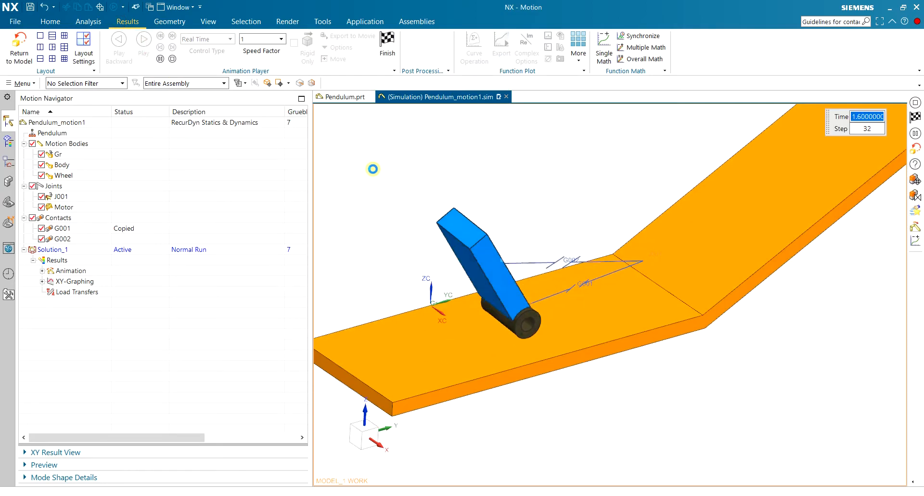
pyautogui.moveTo(460, 201); pyautogui.dragTo(489, 192, button='middle')
pyautogui.press('F8')
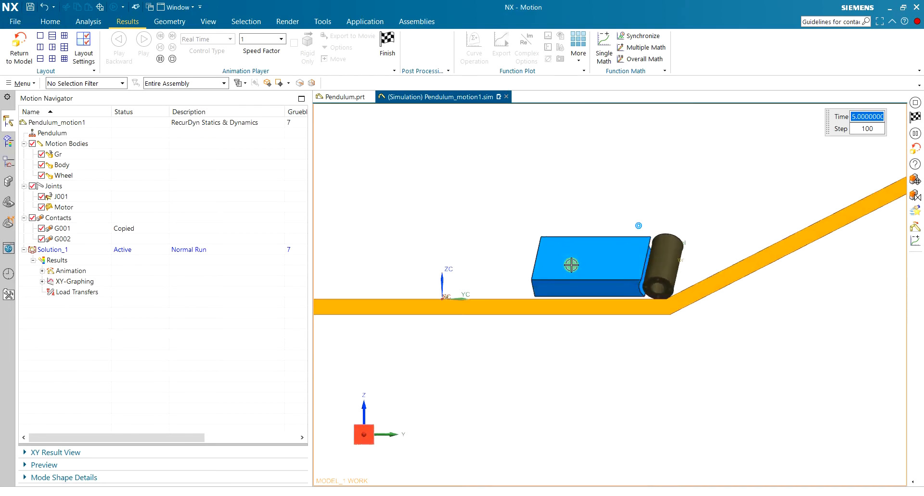
# Replay the animation and examine up close where the wheel meets the track, then finish the playback.
pyautogui.scroll(4, 604, 287)
pyautogui.scroll(-4, 490, 289)
pyautogui.click(144, 39)
pyautogui.scroll(4, 336, 188)
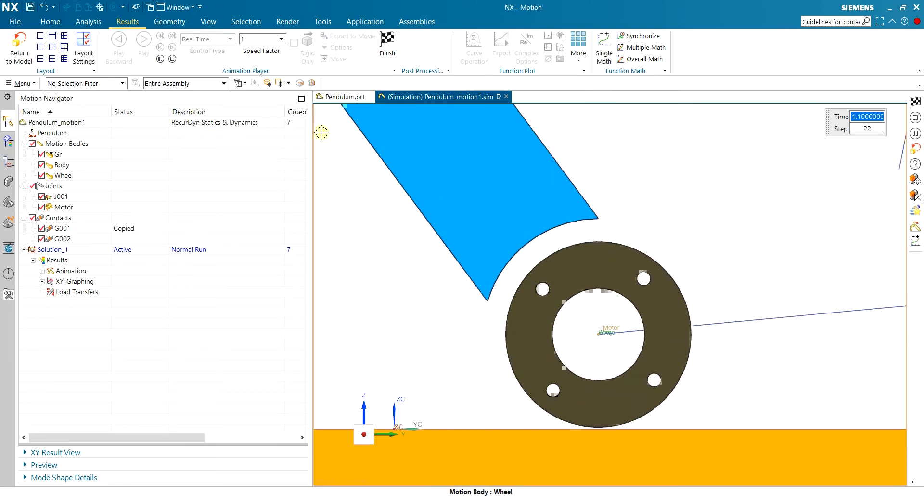
pyautogui.scroll(6, 385, 433)
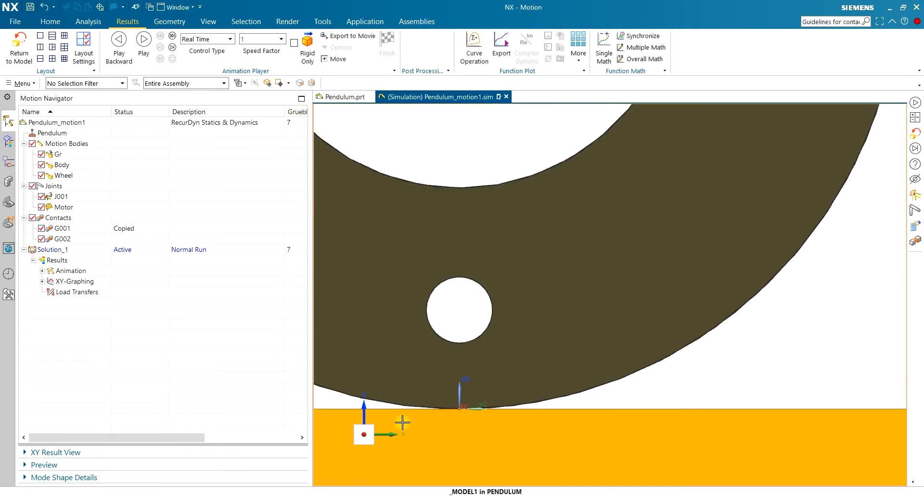
pyautogui.scroll(-6, 385, 433)
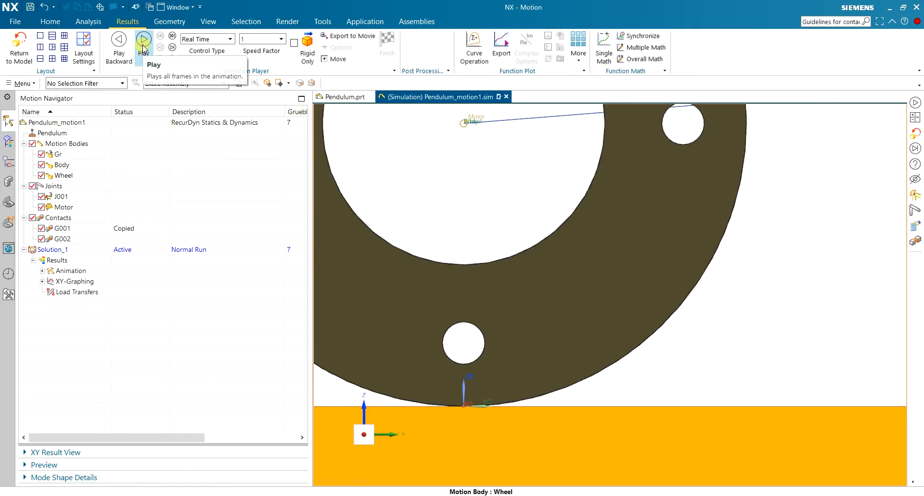
pyautogui.click(143, 46)
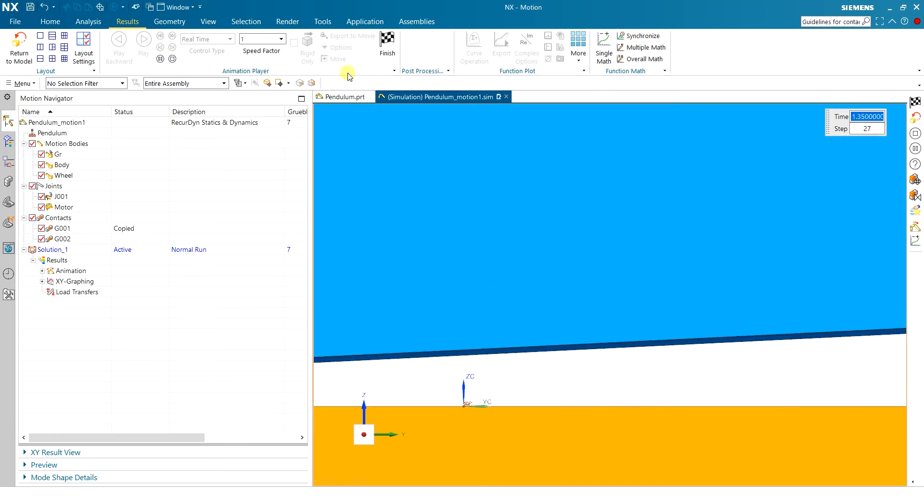
pyautogui.click(387, 42)
pyautogui.scroll(-5, 469, 382)
pyautogui.scroll(-2, 464, 371)
pyautogui.moveTo(461, 367); pyautogui.dragTo(425, 343, button='middle')
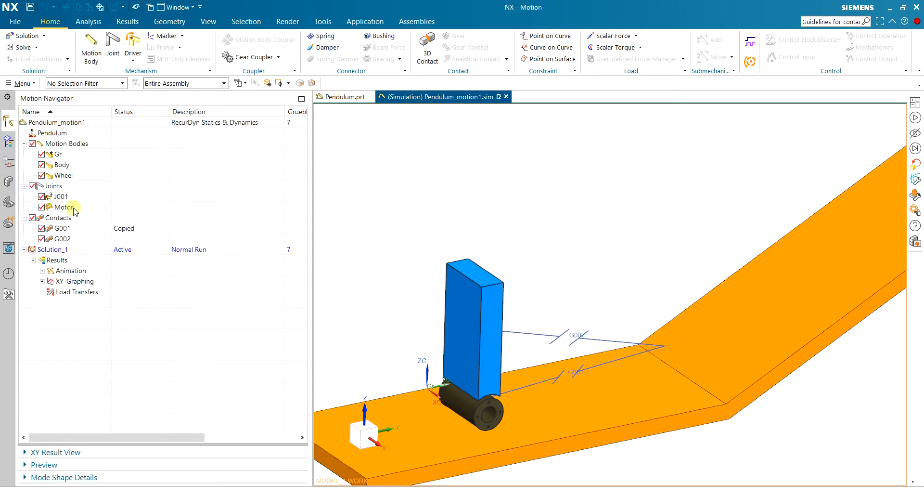
pyautogui.doubleClick(64, 207)
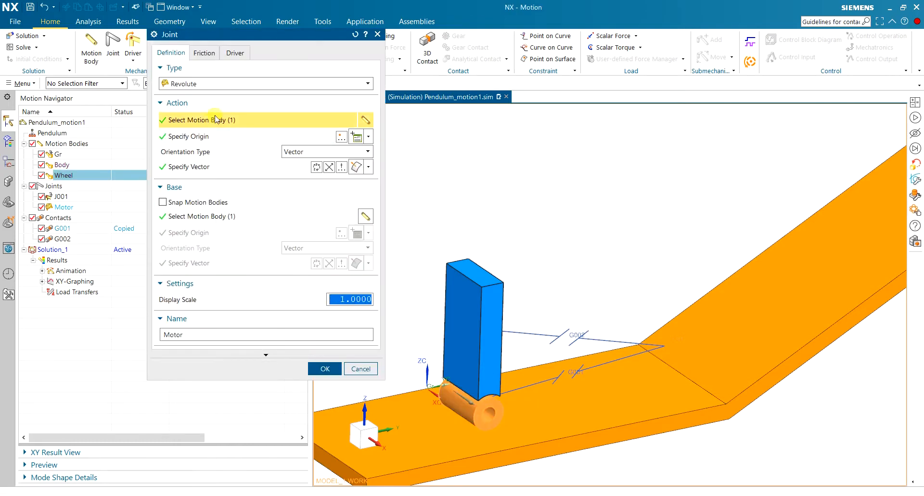
pyautogui.click(236, 54)
pyautogui.moveTo(249, 34); pyautogui.dragTo(293, 82)
pyautogui.click(307, 131)
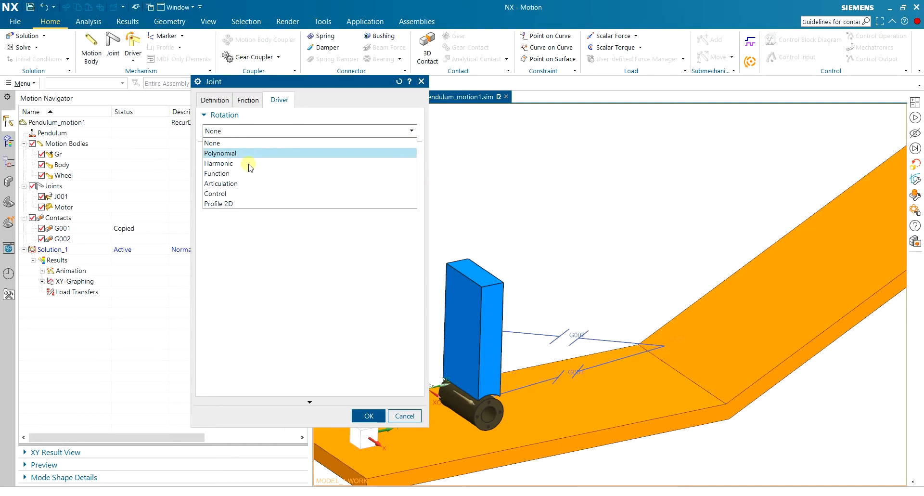
pyautogui.click(290, 263)
pyautogui.click(241, 135)
pyautogui.click(238, 153)
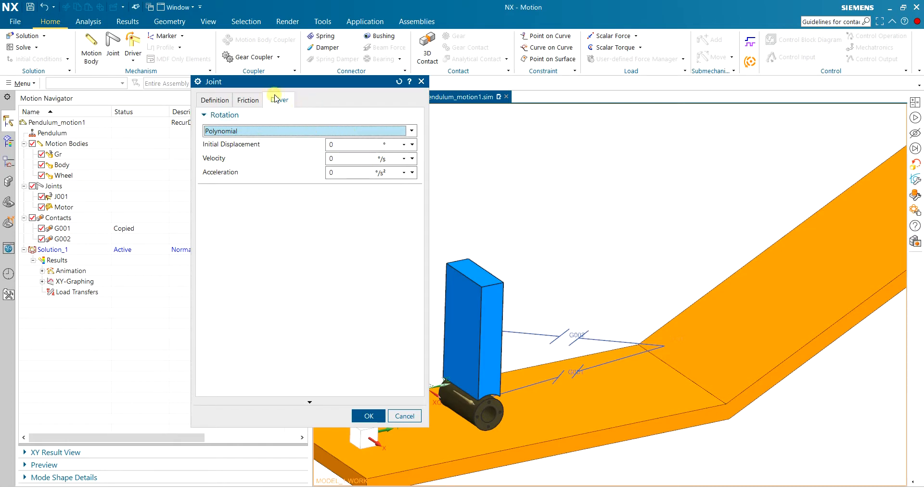
pyautogui.click(405, 416)
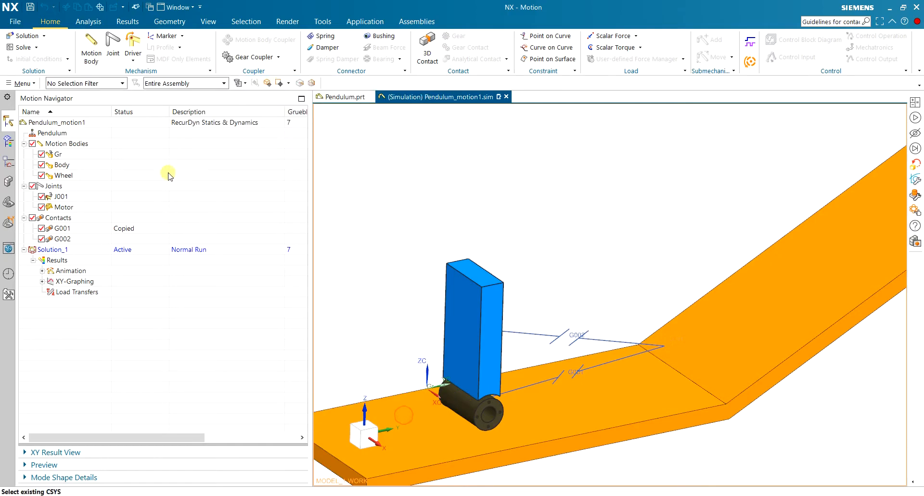
# Add a joint driver to the Motor revolute joint with polynomial rotation at a velocity of 10 rev/min.
pyautogui.click(135, 48)
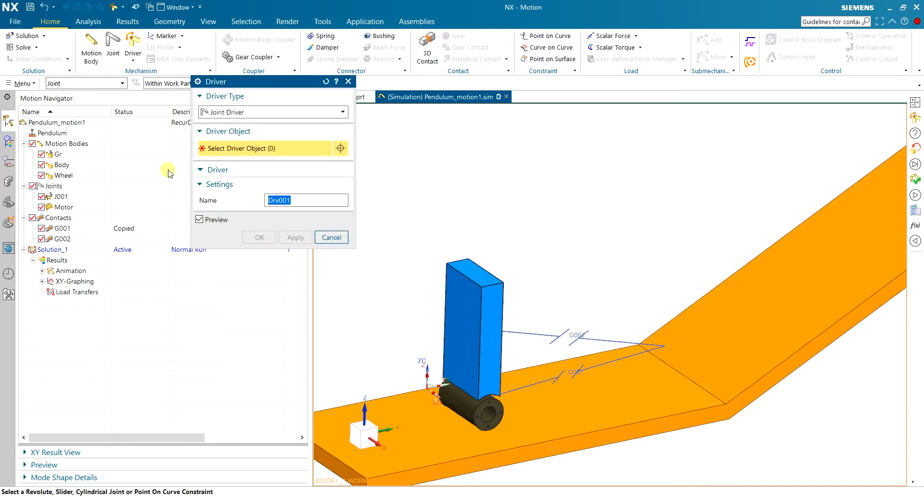
pyautogui.moveTo(245, 85); pyautogui.dragTo(246, 118)
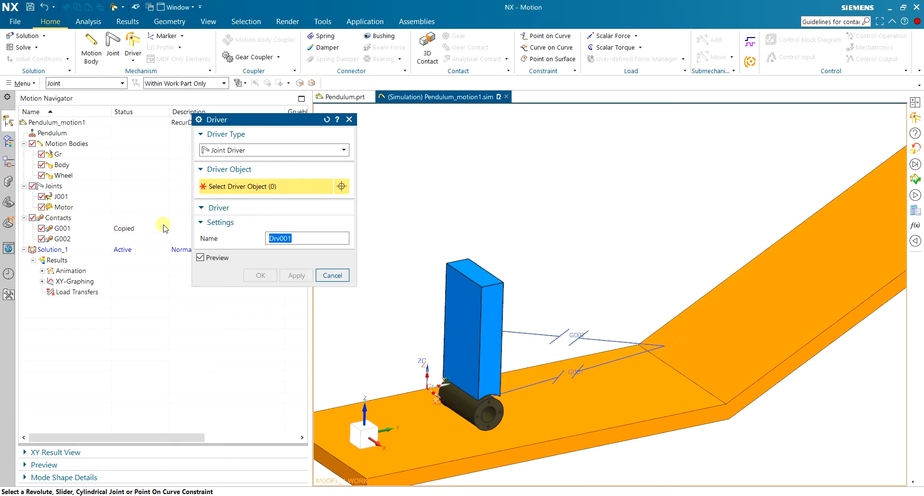
pyautogui.click(50, 209)
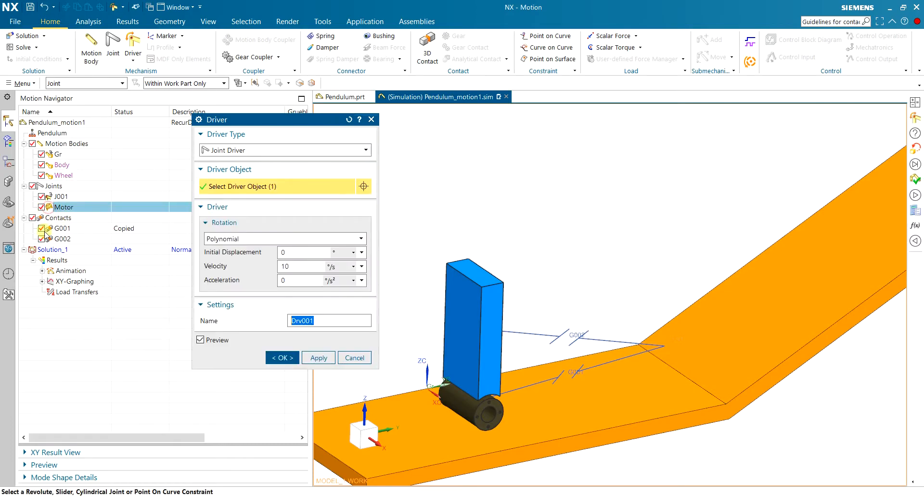
pyautogui.click(252, 240)
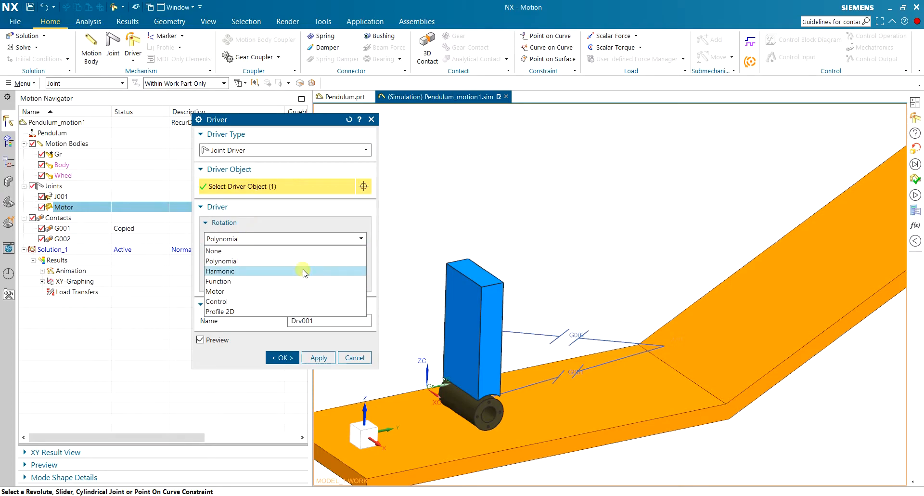
pyautogui.click(273, 129)
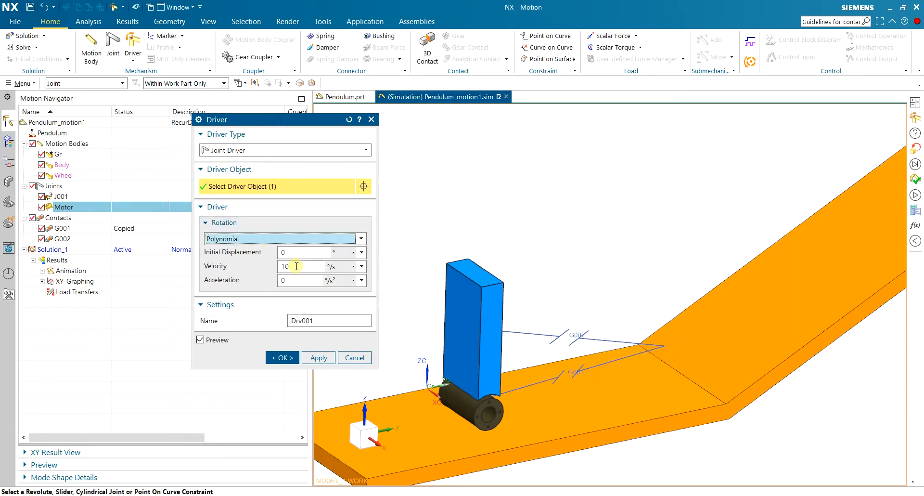
pyautogui.click(340, 266)
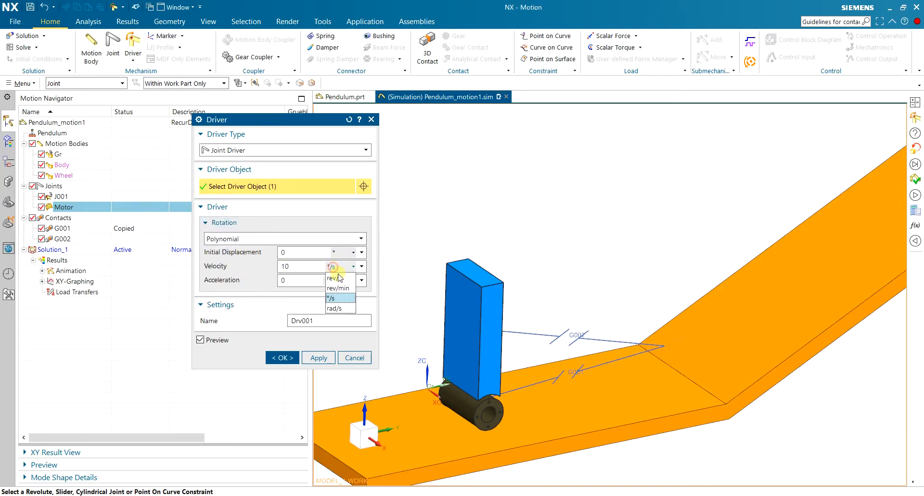
pyautogui.click(349, 289)
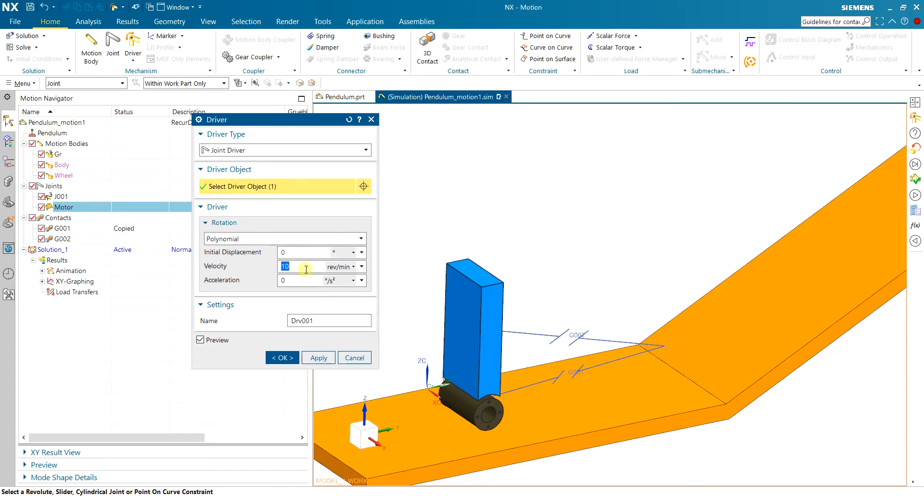
pyautogui.click(297, 356)
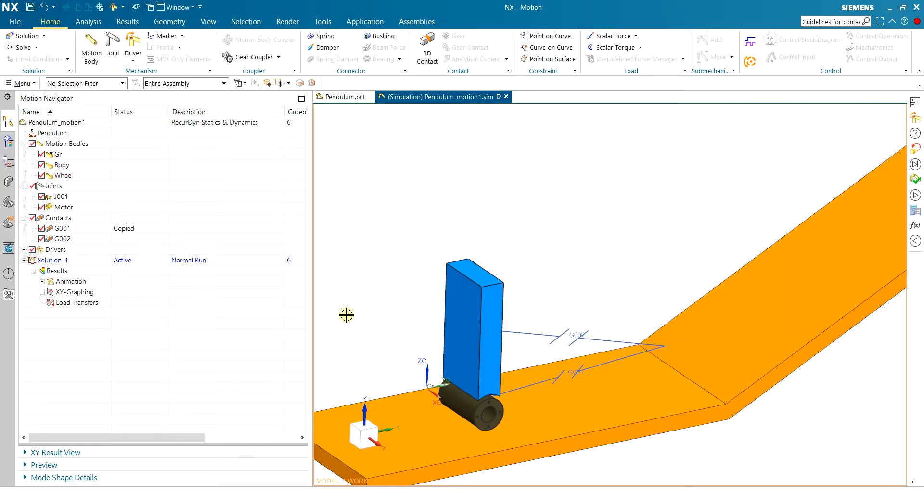
# Set the display scale of the Motor joint to 100.
pyautogui.click(67, 208)
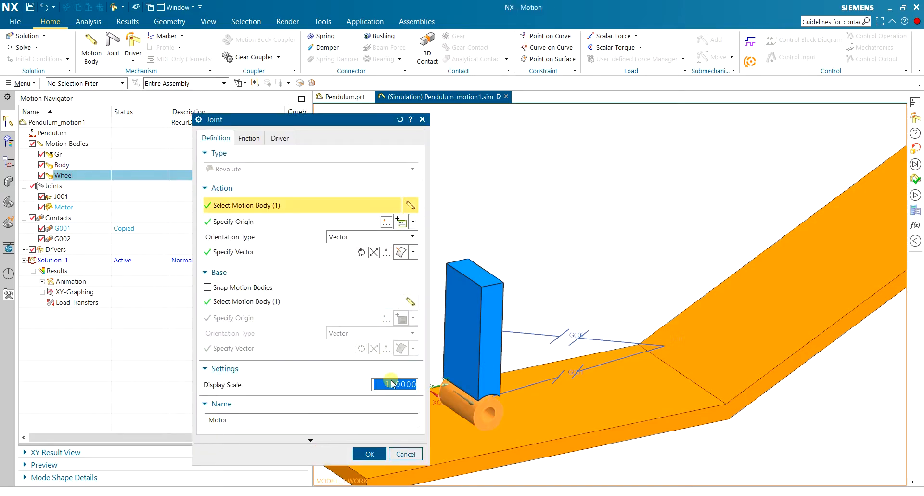
pyautogui.doubleClick(394, 384)
pyautogui.write('100')
pyautogui.doubleClick(241, 416)
pyautogui.click(369, 453)
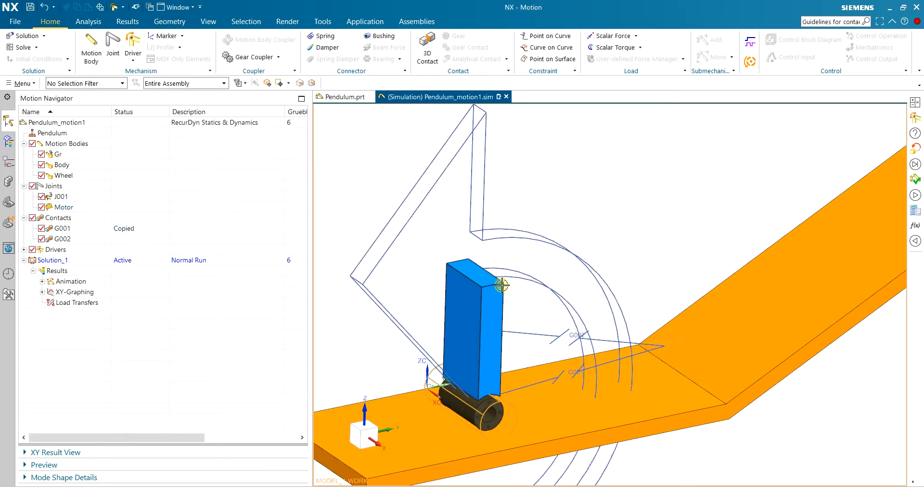
# Examine the enlarged Motor joint symbol around the wheel and body from several angles and distances.
pyautogui.moveTo(515, 291); pyautogui.dragTo(390, 346, button='middle')
pyautogui.scroll(3, 428, 373)
pyautogui.scroll(-3, 425, 359)
pyautogui.scroll(2, 406, 375)
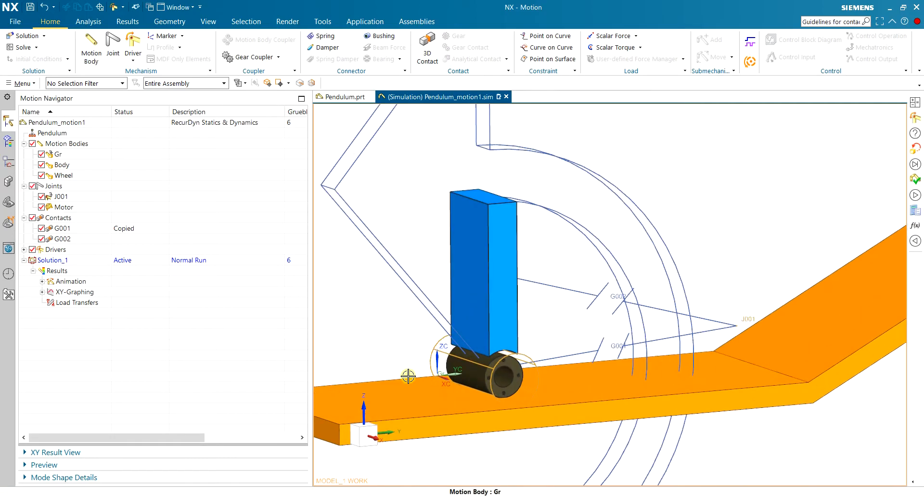
pyautogui.scroll(-3, 429, 341)
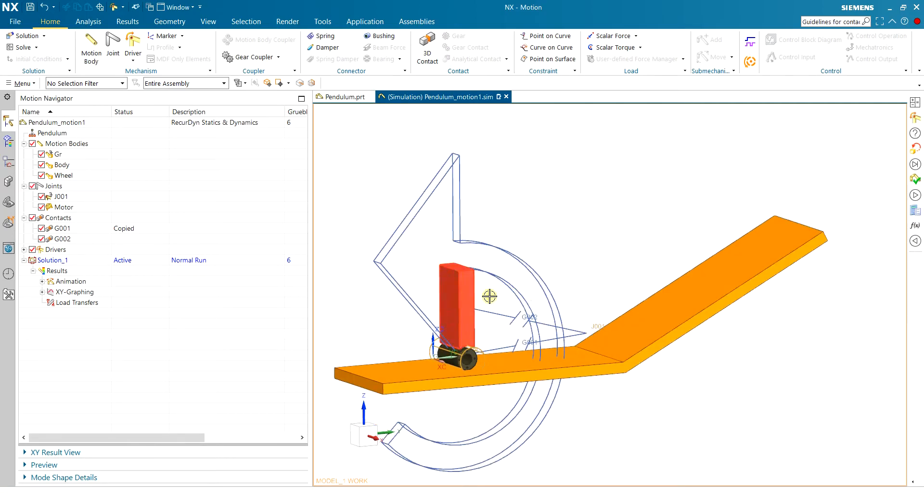
pyautogui.moveTo(405, 328); pyautogui.dragTo(414, 353, button='middle')
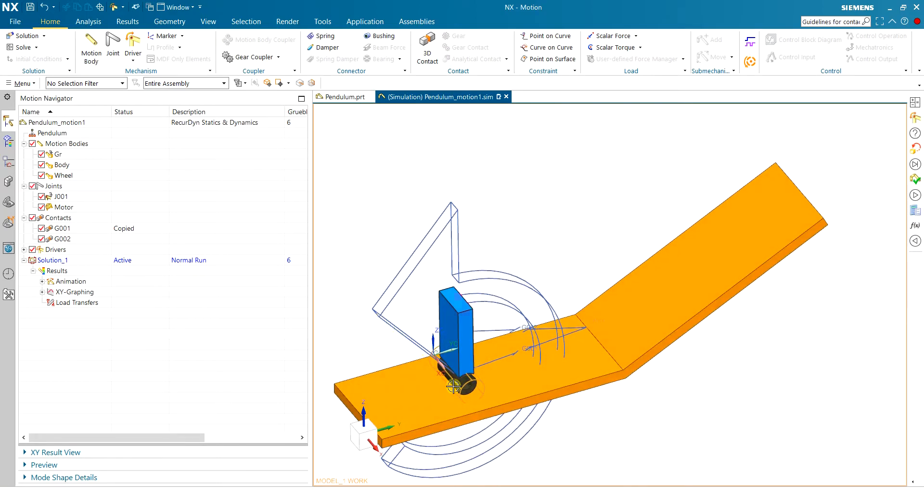
pyautogui.scroll(2, 452, 383)
pyautogui.moveTo(358, 307); pyautogui.dragTo(375, 297, button='middle')
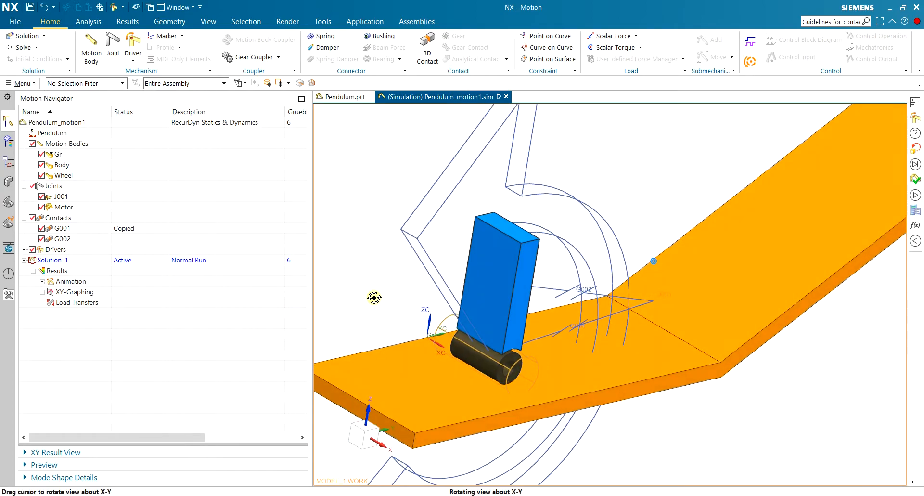
# Reverse the vector direction of the Motor revolute joint that connects the wheel and body.
pyautogui.scroll(-2, 376, 298)
pyautogui.scroll(2, 376, 298)
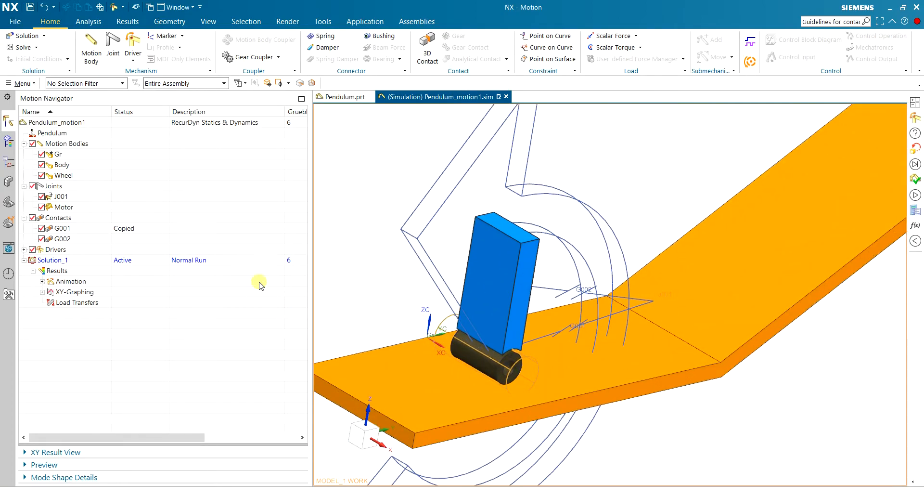
pyautogui.doubleClick(87, 206)
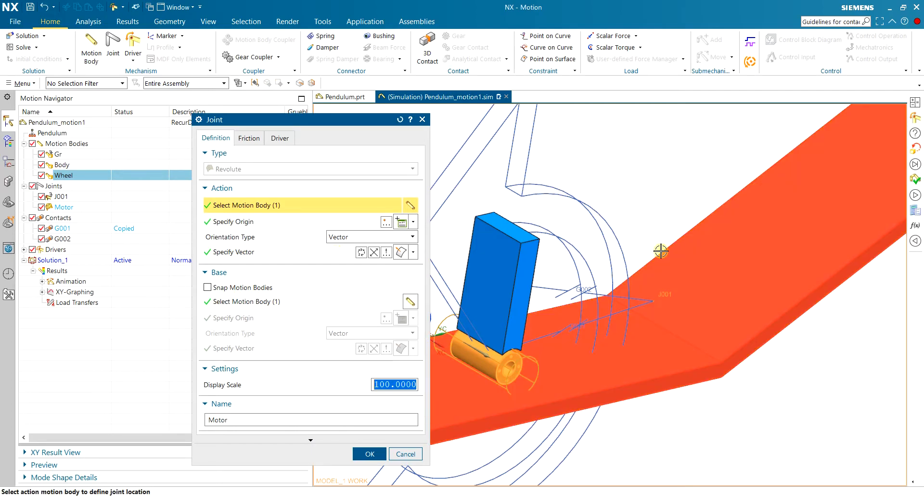
pyautogui.scroll(-1, 661, 240)
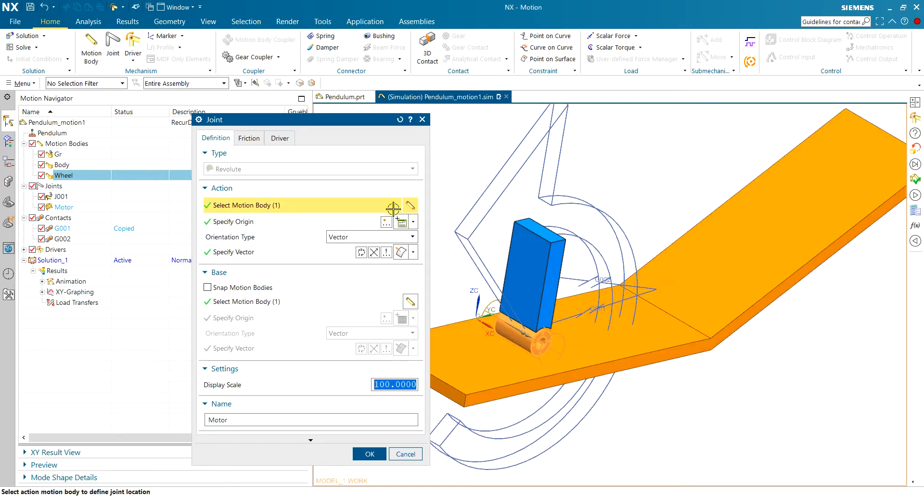
pyautogui.scroll(1, 474, 288)
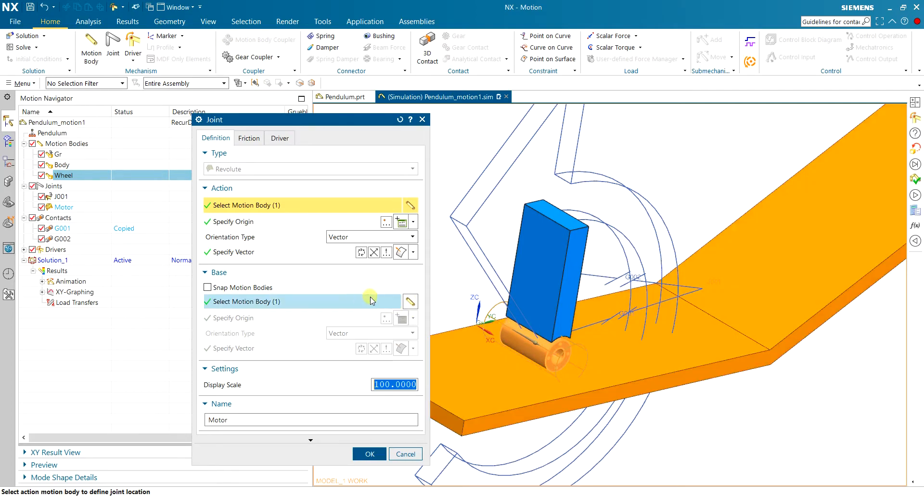
pyautogui.click(375, 254)
pyautogui.click(370, 453)
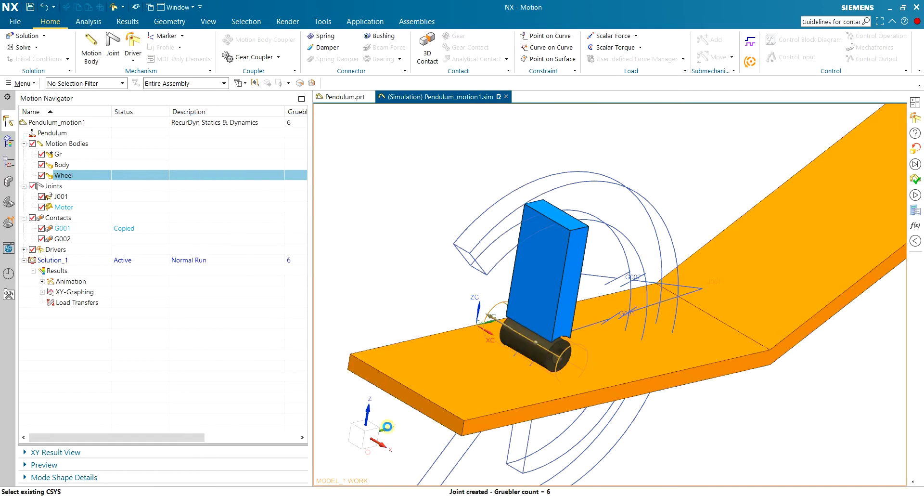
# Set the polynomial rotation velocity of the Motor joint's driver Drv001 to 100 rev/min.
pyautogui.scroll(-2, 449, 277)
pyautogui.scroll(-1, 450, 276)
pyautogui.moveTo(531, 371); pyautogui.dragTo(515, 359, button='middle')
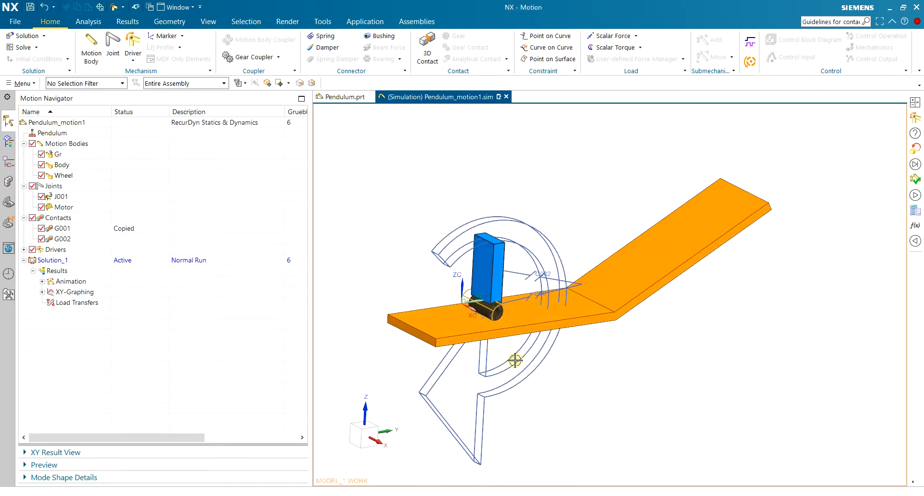
pyautogui.scroll(2, 449, 319)
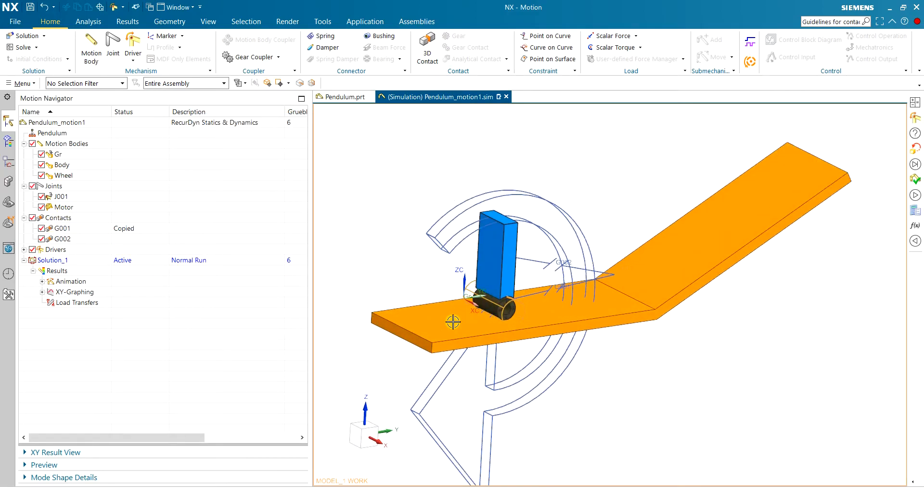
pyautogui.scroll(1, 476, 278)
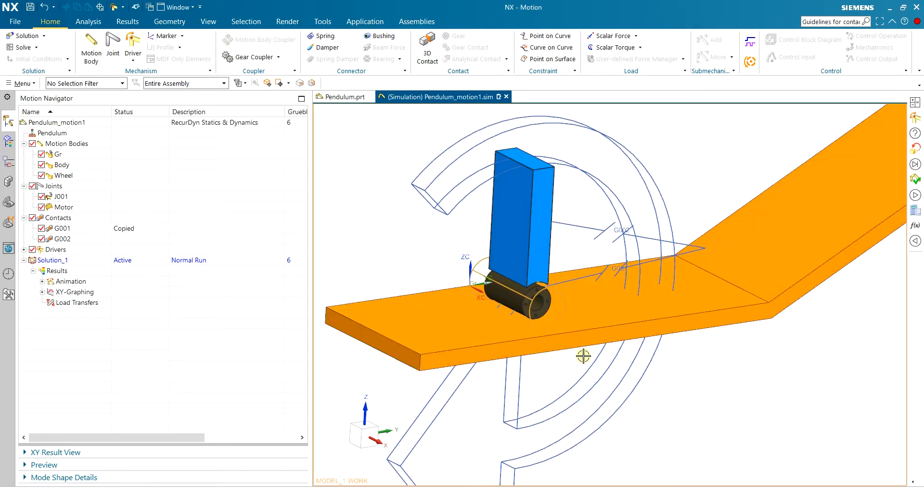
pyautogui.moveTo(605, 369)
pyautogui.mouseDown(button='middle')
pyautogui.moveTo(573, 366)
pyautogui.moveTo(608, 375)
pyautogui.mouseUp(button='middle')
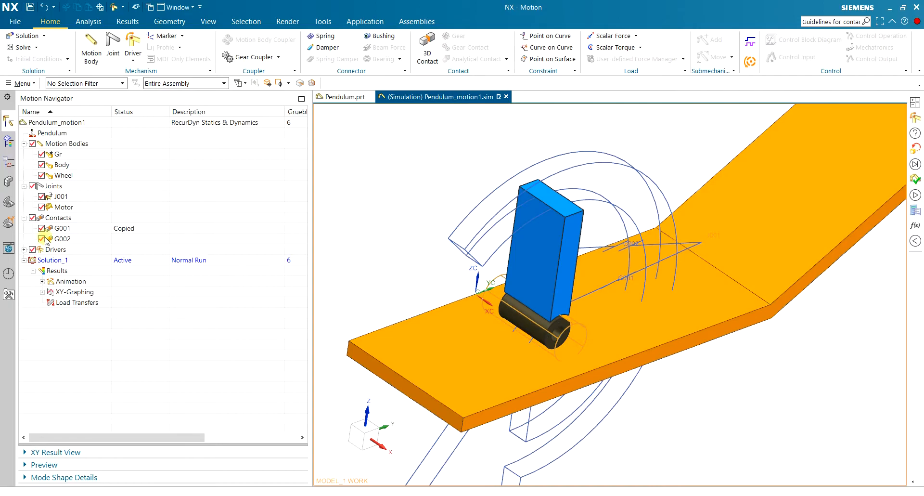
pyautogui.click(62, 207)
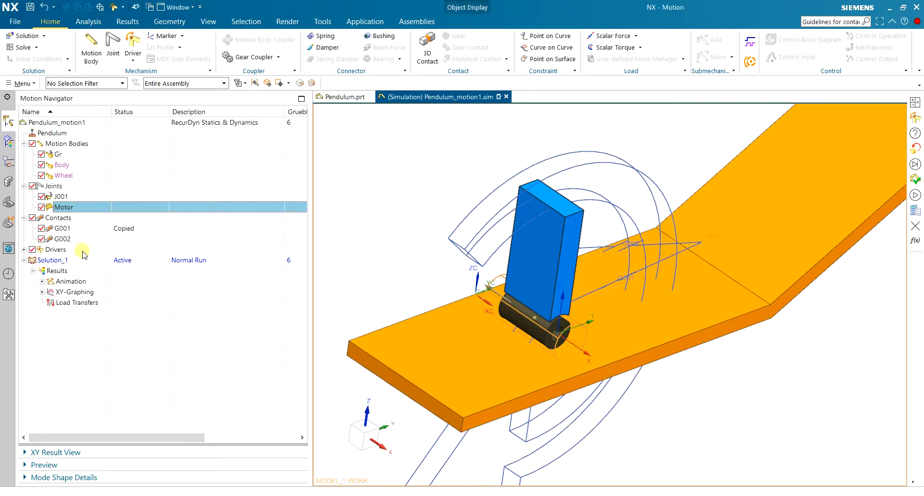
pyautogui.click(24, 249)
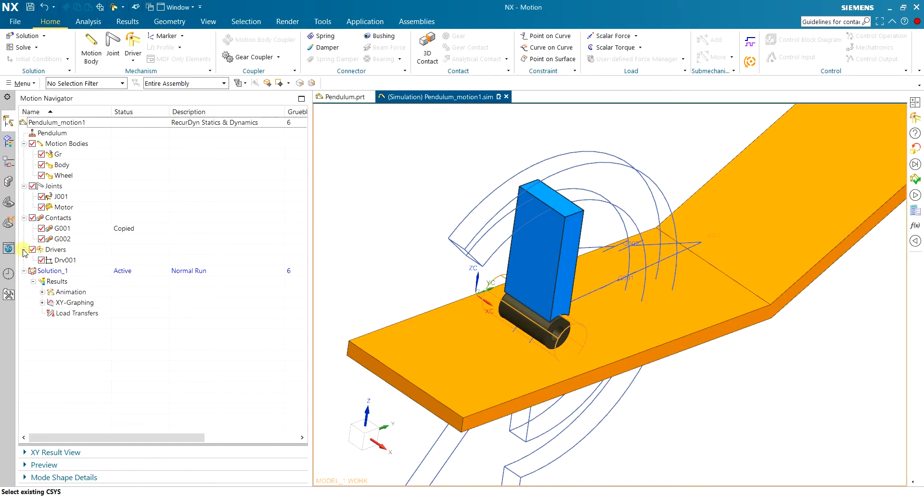
pyautogui.click(60, 260)
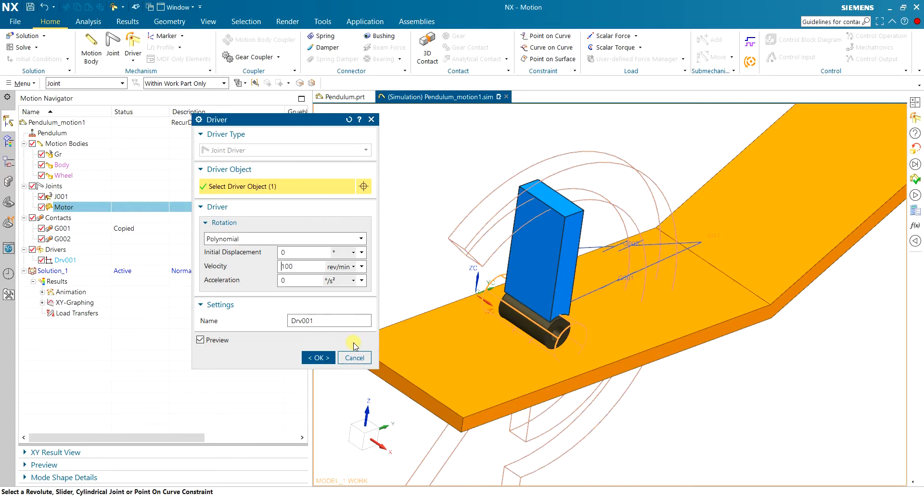
pyautogui.click(318, 357)
# Set the display scale of the Motor joint to 20.
pyautogui.moveTo(420, 278); pyautogui.dragTo(351, 274, button='middle')
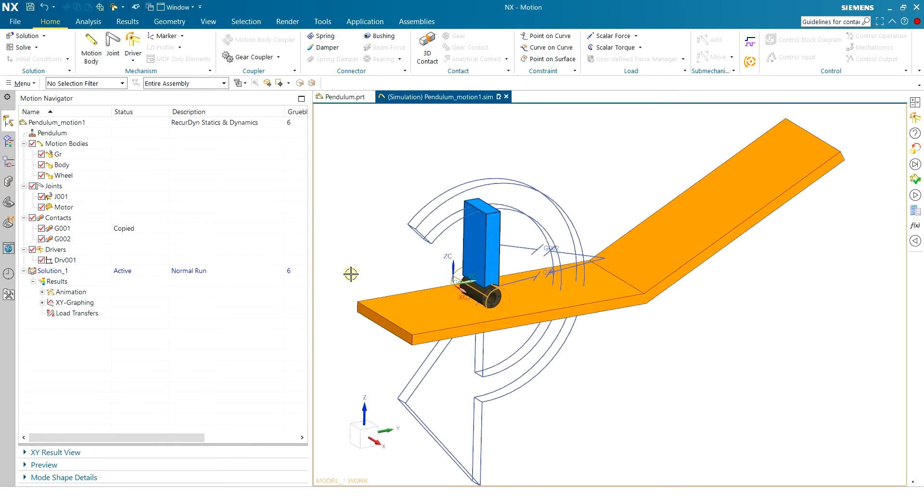
pyautogui.scroll(2, 409, 252)
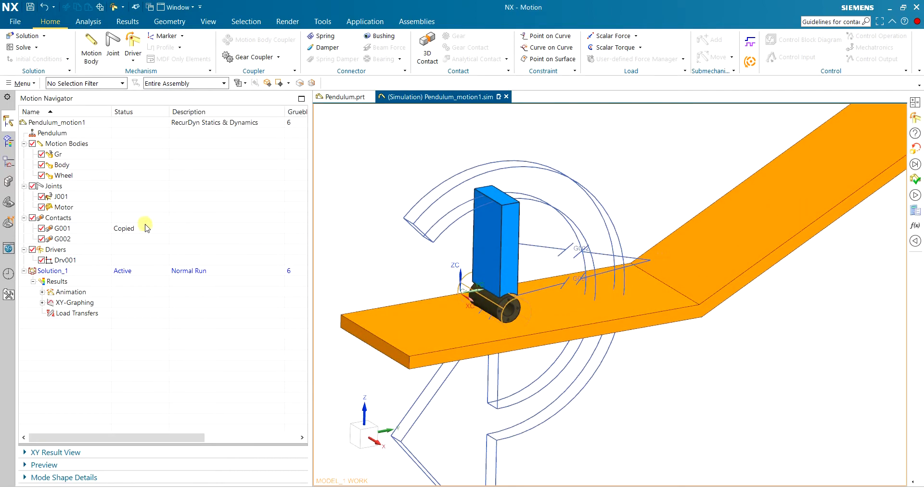
pyautogui.doubleClick(63, 207)
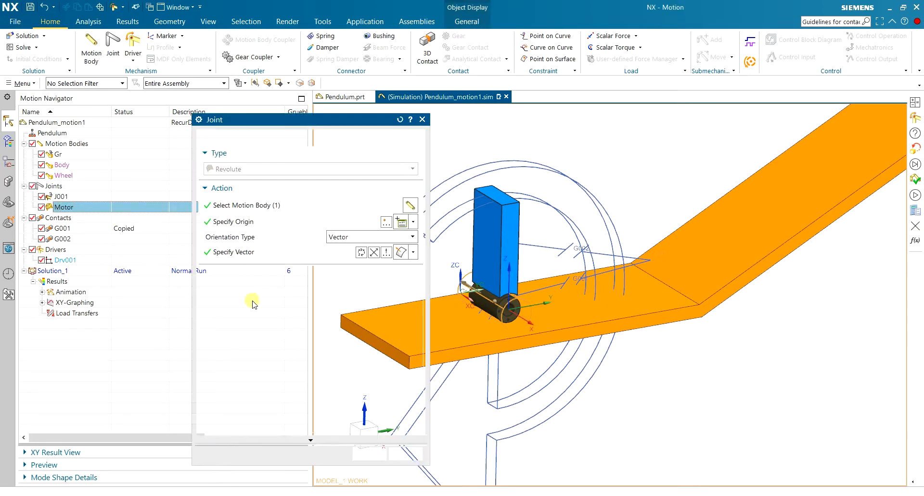
pyautogui.write('20')
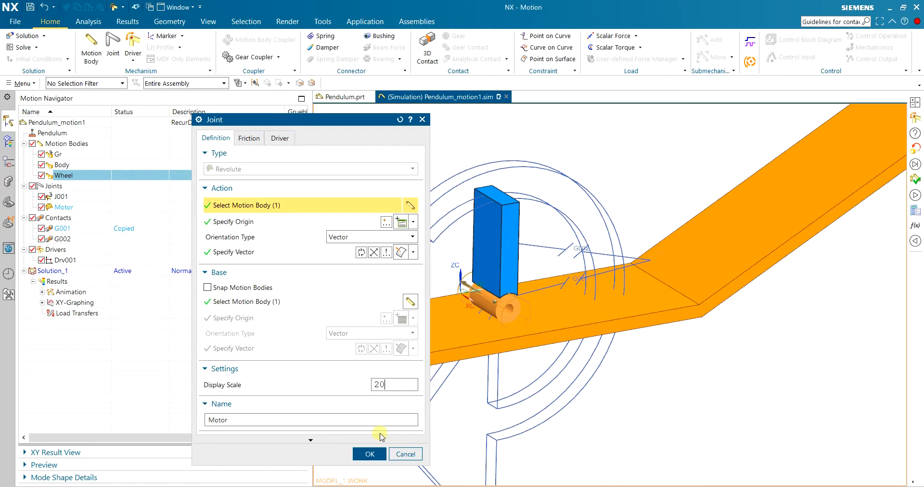
pyautogui.click(370, 454)
pyautogui.moveTo(535, 371); pyautogui.dragTo(572, 381, button='middle')
pyautogui.scroll(-2, 572, 381)
pyautogui.scroll(2, 563, 324)
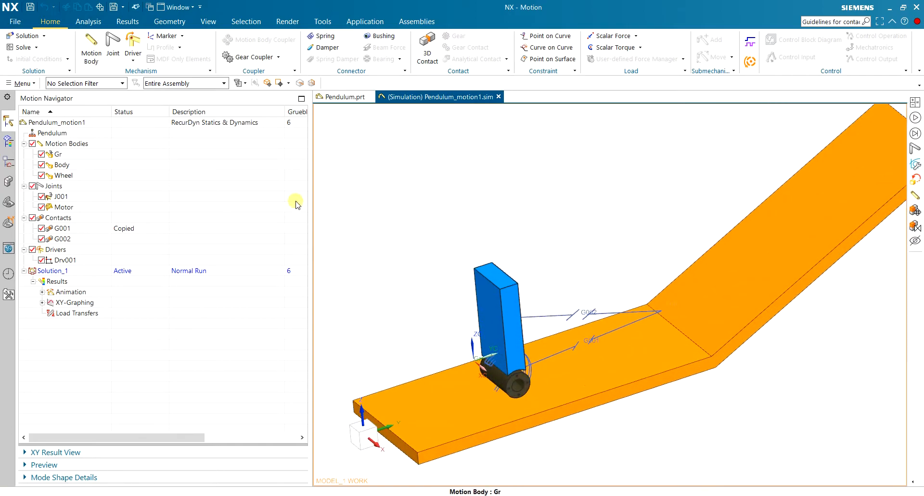
# Solve Solution_1 and play its animation, following the wheel and body along the track.
pyautogui.click(9, 47)
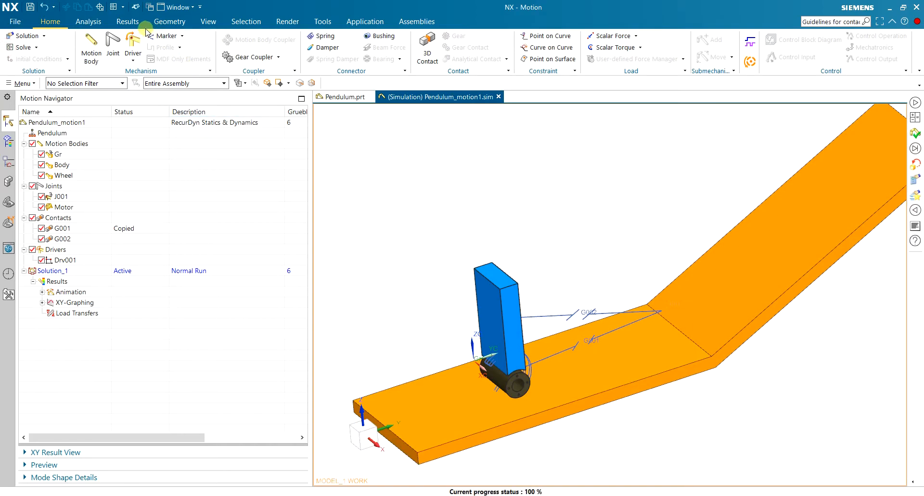
pyautogui.click(127, 22)
pyautogui.click(143, 41)
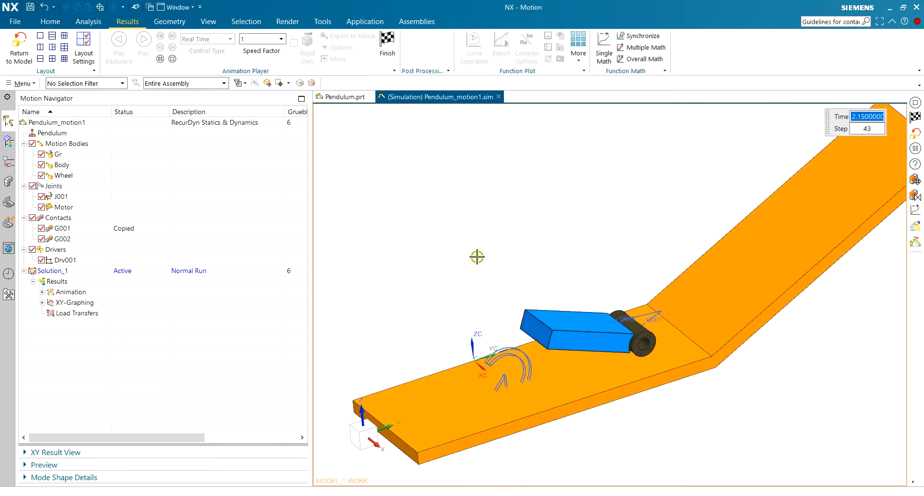
pyautogui.scroll(4, 732, 366)
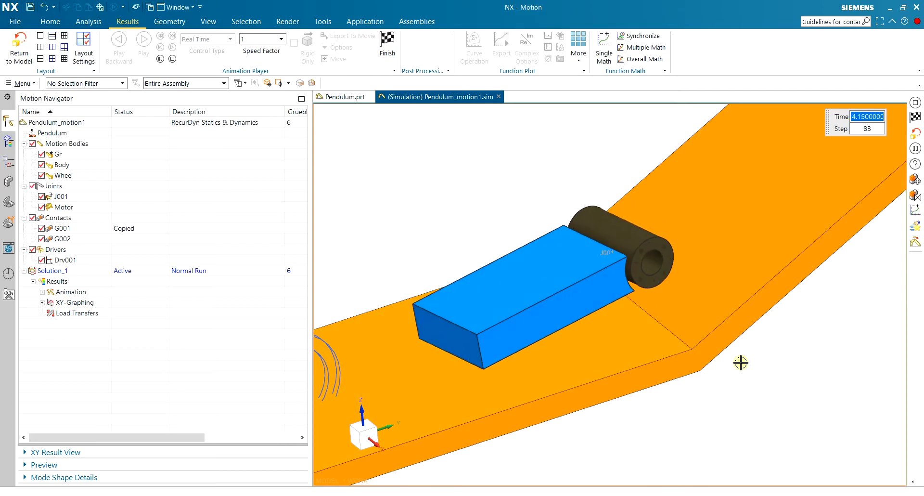
pyautogui.moveTo(749, 343); pyautogui.dragTo(706, 325, button='middle')
pyautogui.click(600, 309)
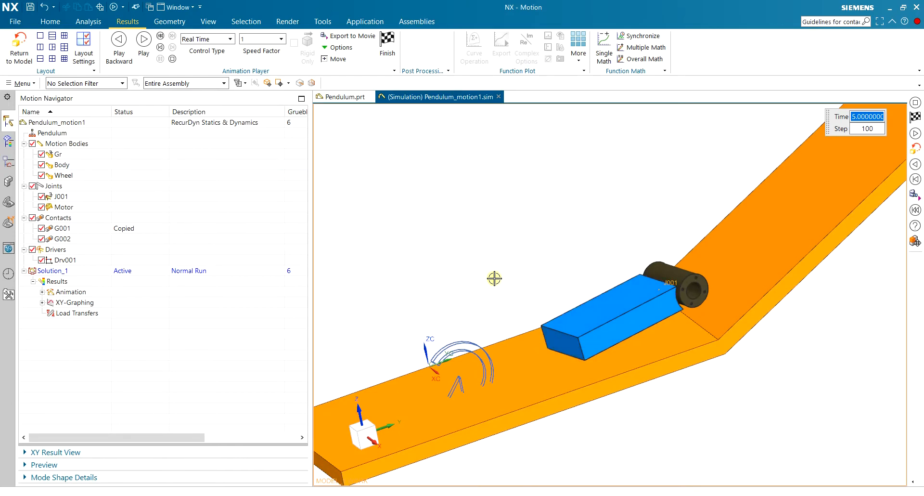
# Examine the wheel and body at the last animation step, and finish the playback.
pyautogui.moveTo(514, 275); pyautogui.dragTo(531, 295, button='middle')
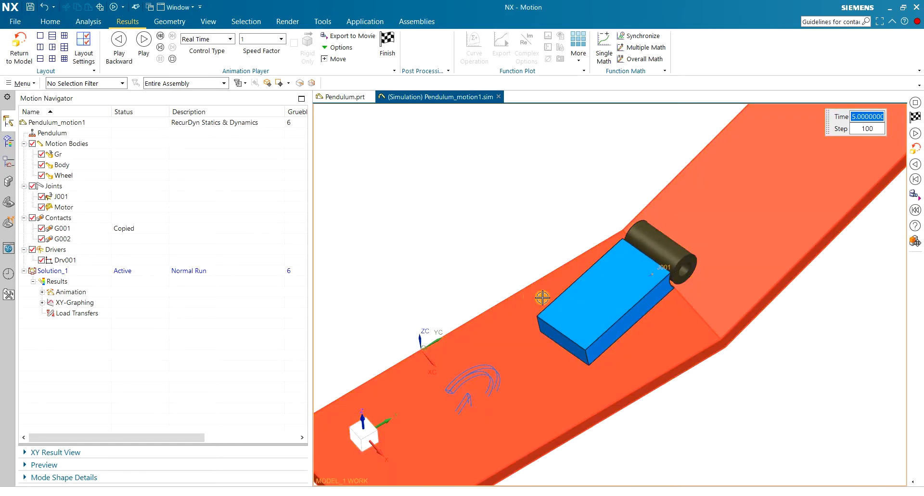
pyautogui.scroll(2, 632, 310)
pyautogui.scroll(-1, 596, 295)
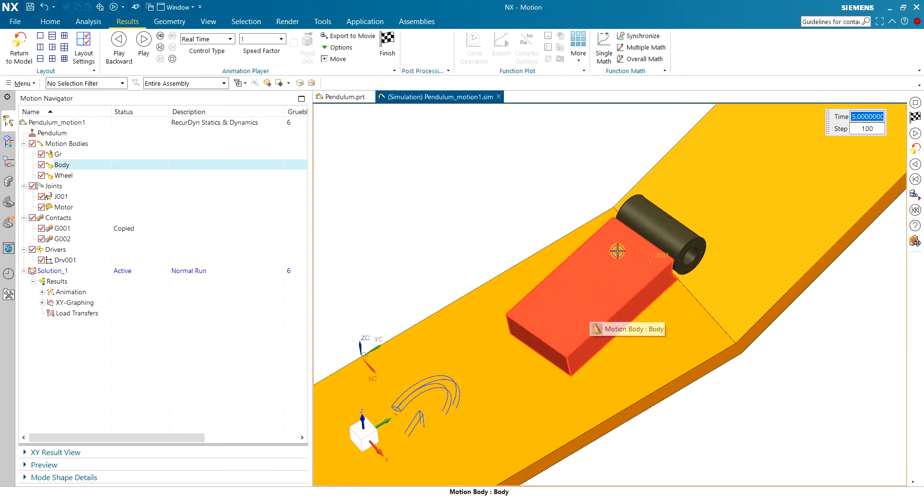
pyautogui.scroll(-3, 597, 308)
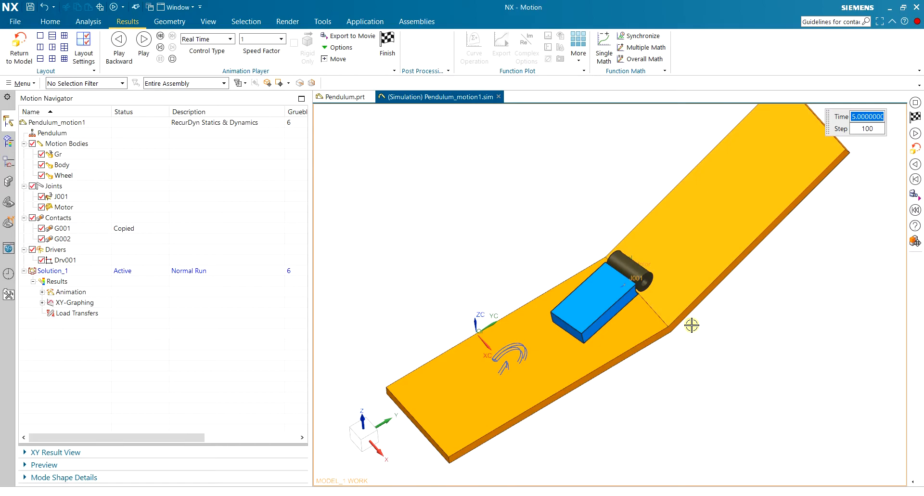
pyautogui.click(387, 43)
# Replay the animation up close around the track's bend, and finish the playback.
pyautogui.moveTo(498, 208); pyautogui.dragTo(530, 366, button='middle')
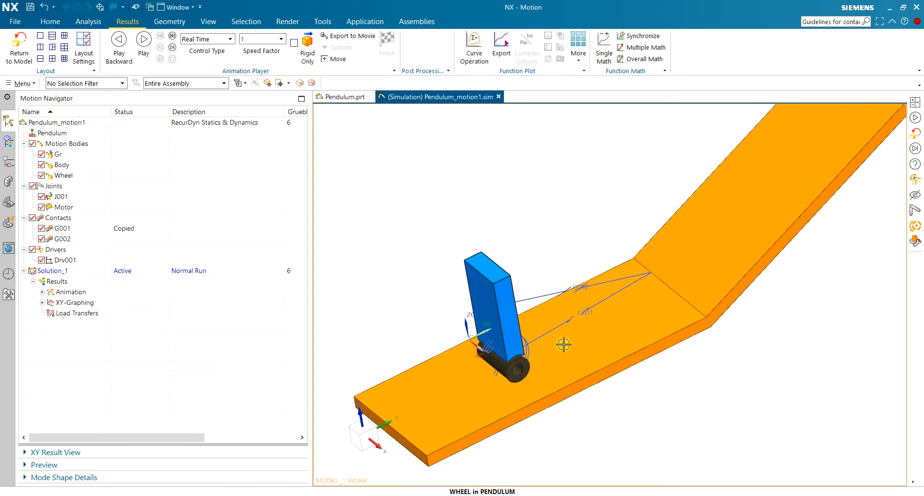
pyautogui.click(143, 40)
pyautogui.scroll(3, 601, 398)
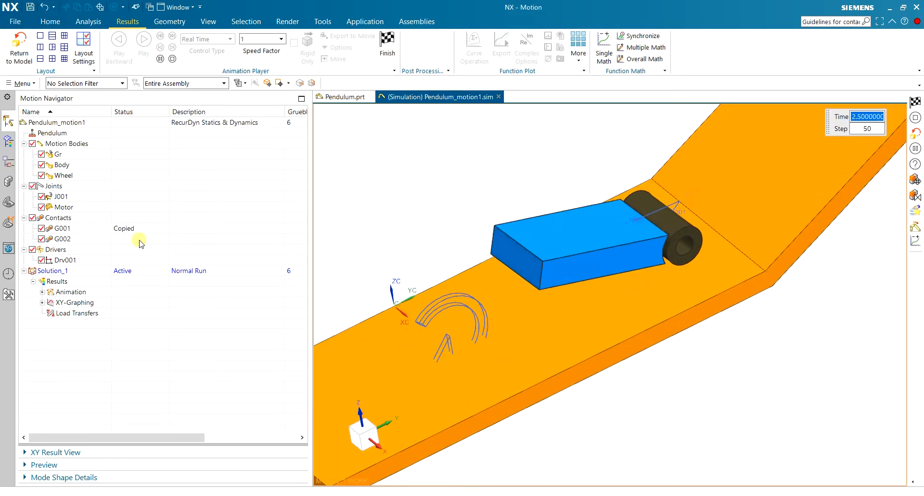
pyautogui.click(387, 43)
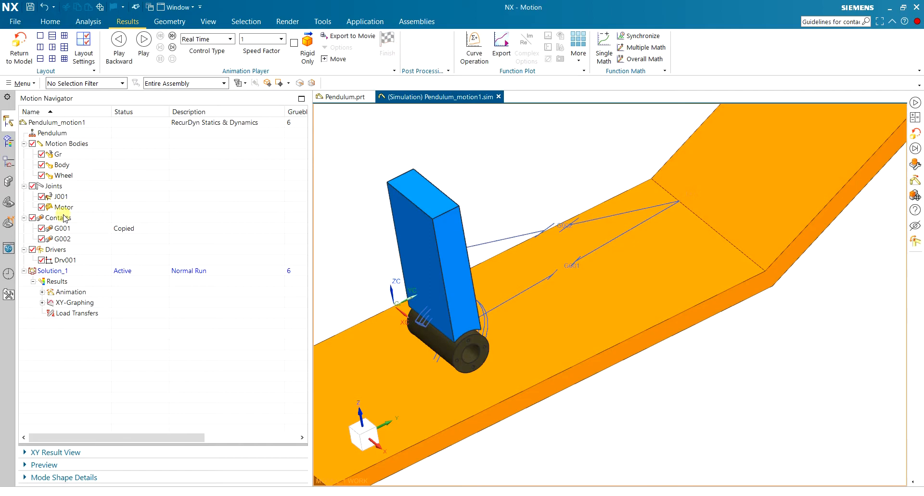
# Review the Motor joint's definition without changing it, and play the animation once more before finishing the playback.
pyautogui.click(66, 210)
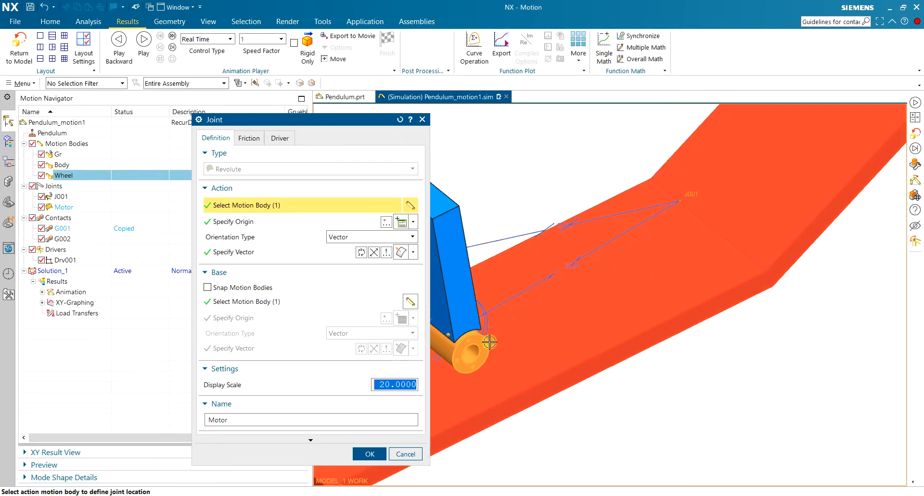
pyautogui.click(406, 452)
pyautogui.moveTo(495, 190); pyautogui.dragTo(498, 187, button='middle')
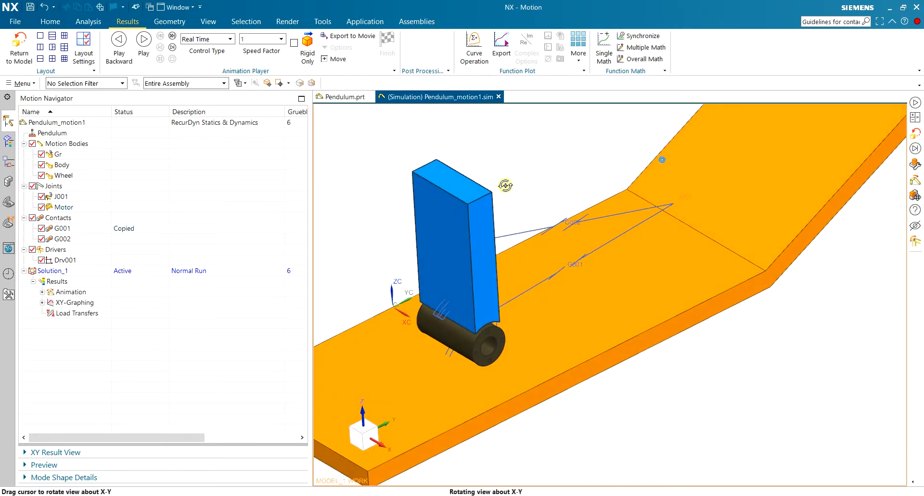
pyautogui.click(143, 40)
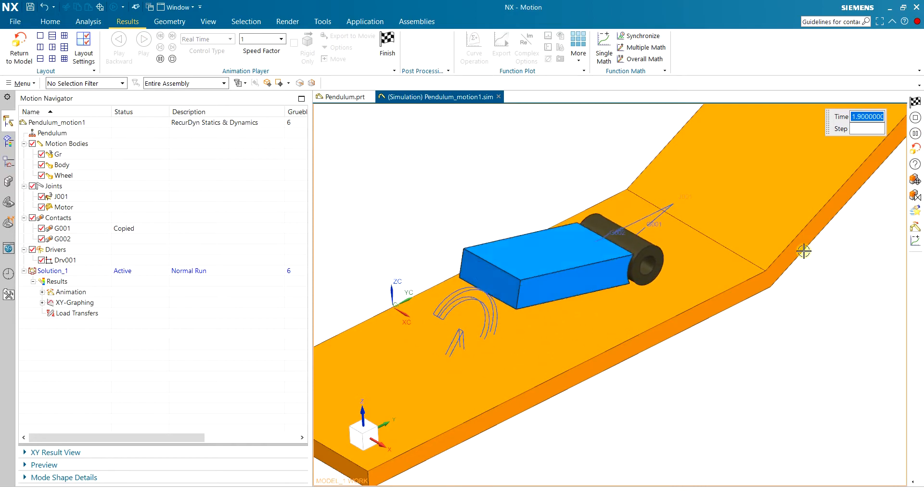
pyautogui.click(387, 43)
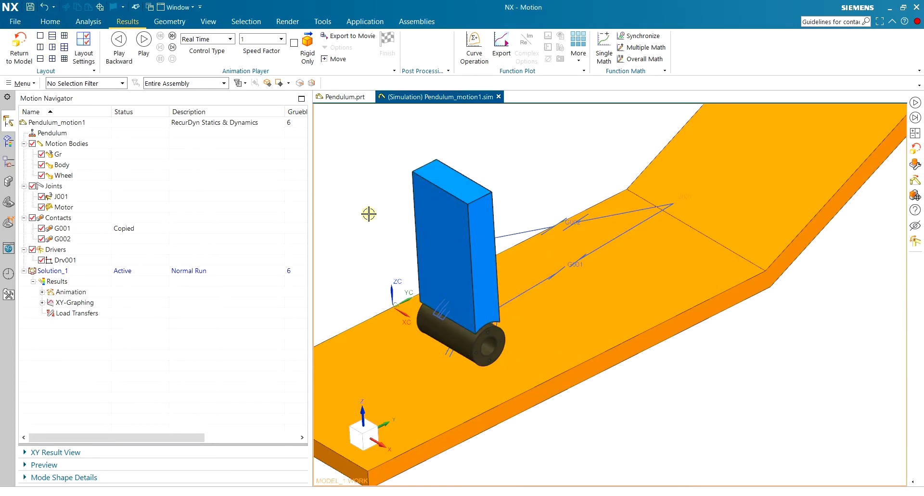
# Save the Pendulum_motion1 simulation and return to the motion modeling commands.
pyautogui.hotkey('ctrl', 's')
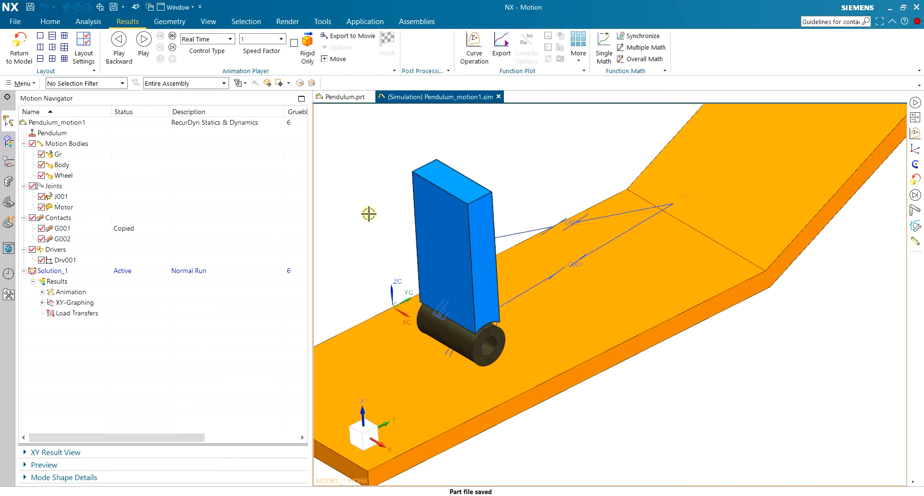
pyautogui.scroll(-2, 369, 213)
pyautogui.scroll(2, 334, 195)
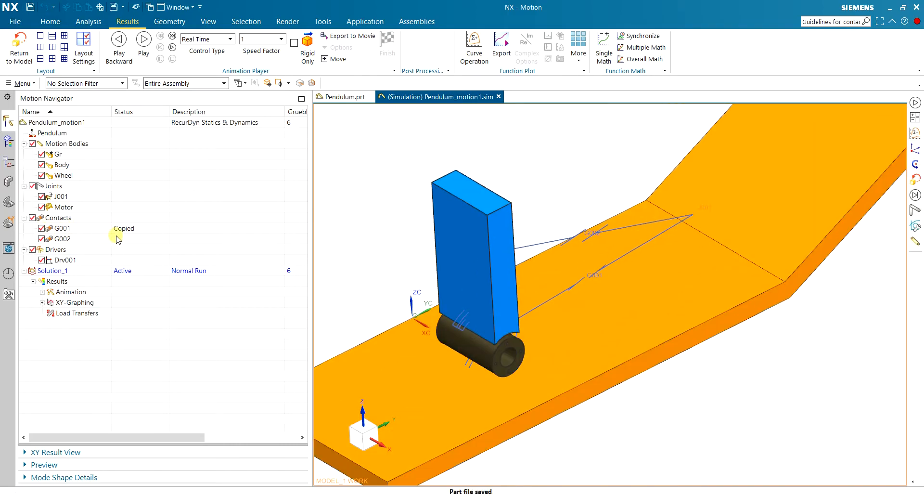
pyautogui.moveTo(540, 159)
pyautogui.mouseDown(button='middle')
pyautogui.moveTo(520, 149)
pyautogui.moveTo(487, 163)
pyautogui.moveTo(482, 134)
pyautogui.moveTo(635, 147)
pyautogui.moveTo(530, 150)
pyautogui.mouseUp(button='middle')
pyautogui.scroll(3, 482, 134)
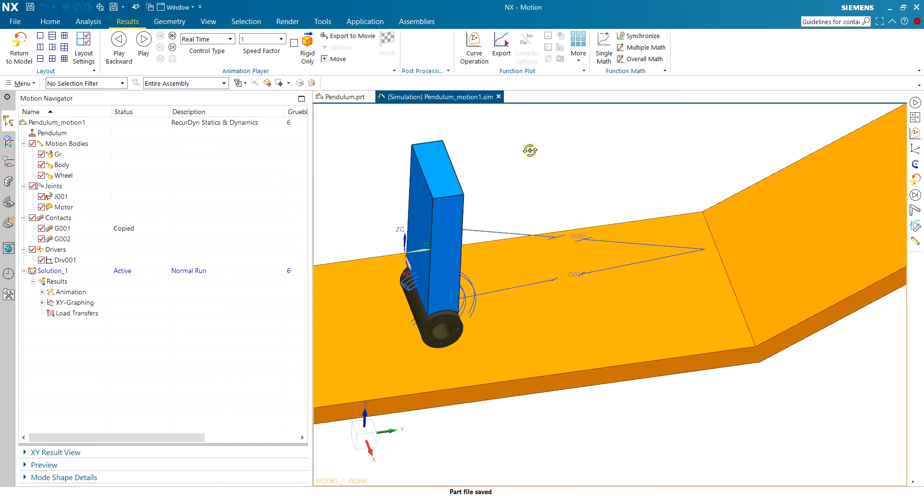
pyautogui.click(50, 21)
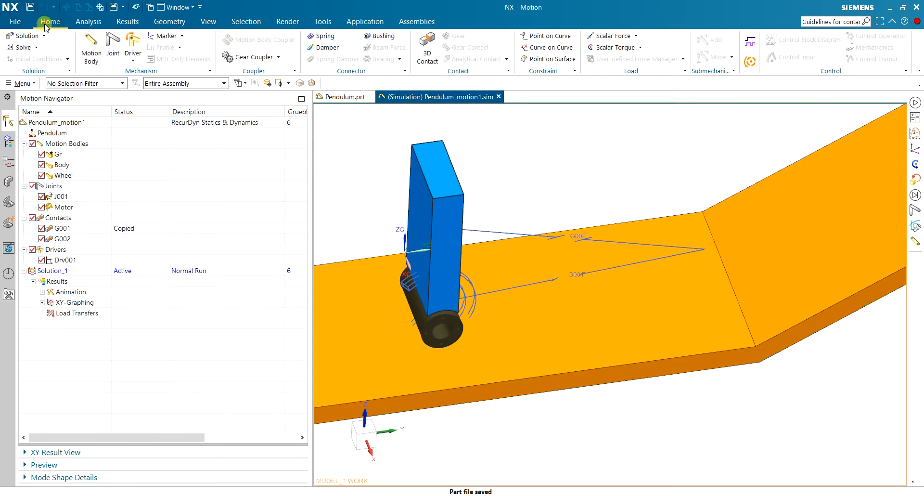
# Review the Sensor command's measurement types, components and reference frame options without creating a sensor.
pyautogui.click(182, 36)
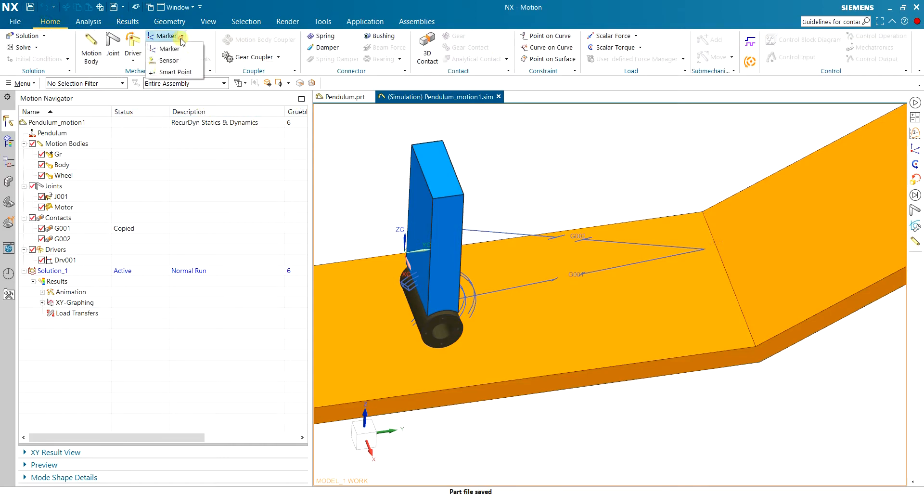
pyautogui.click(169, 61)
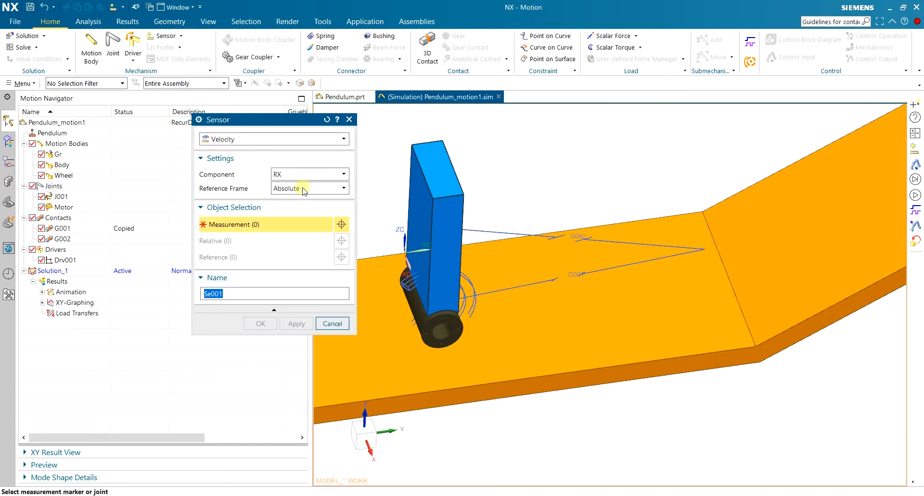
pyautogui.click(272, 139)
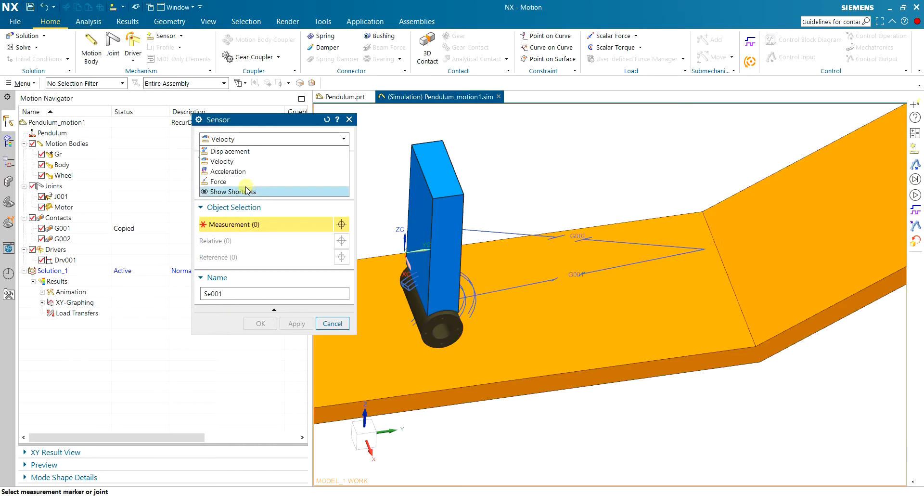
pyautogui.click(286, 131)
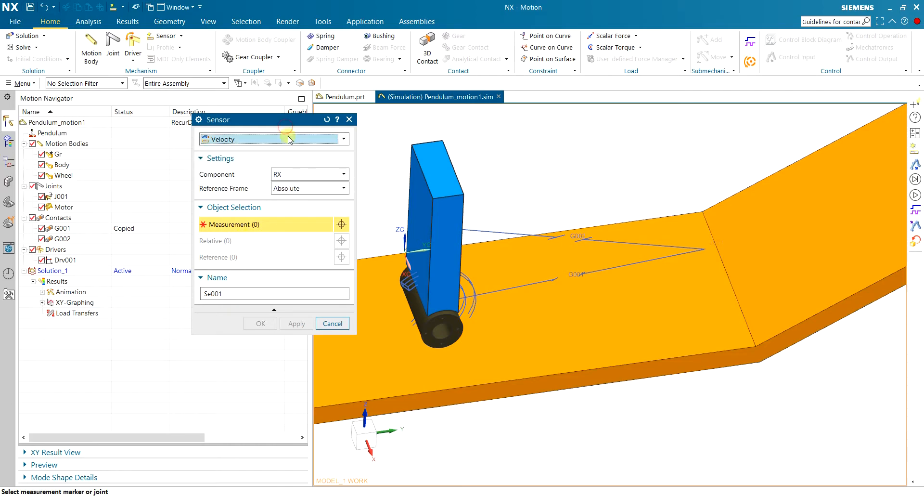
pyautogui.click(311, 174)
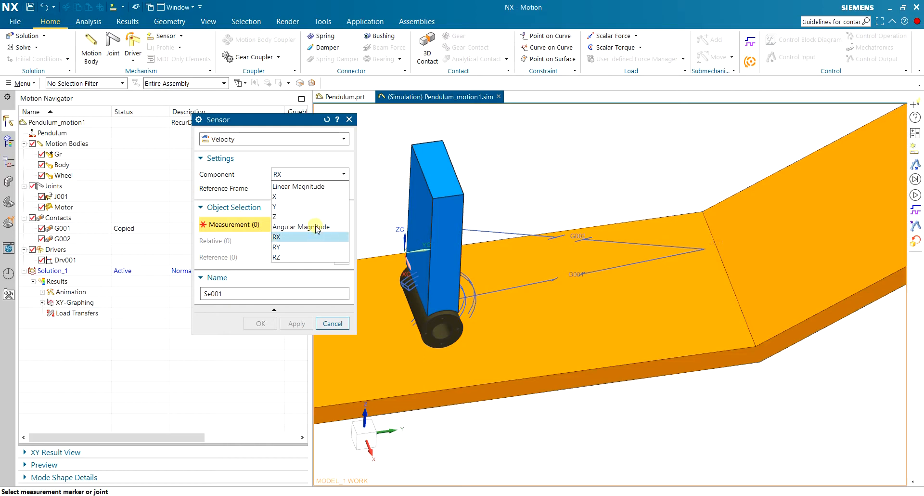
pyautogui.click(241, 167)
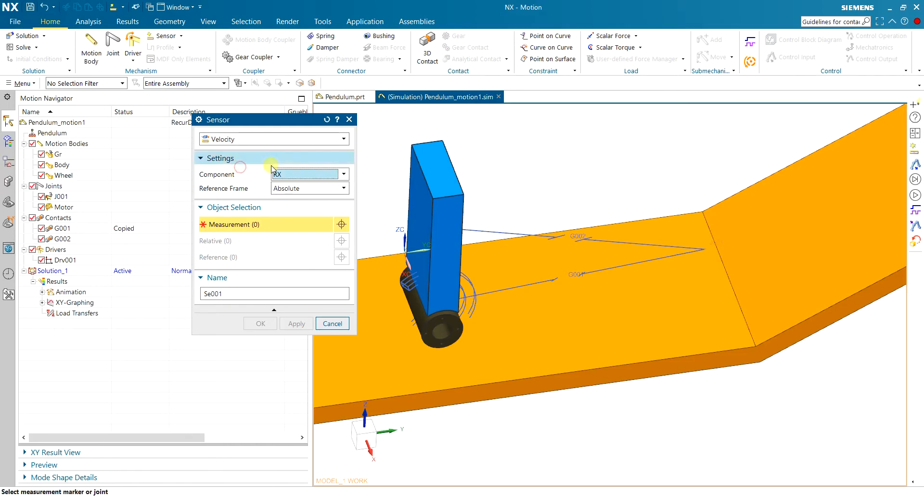
pyautogui.click(302, 189)
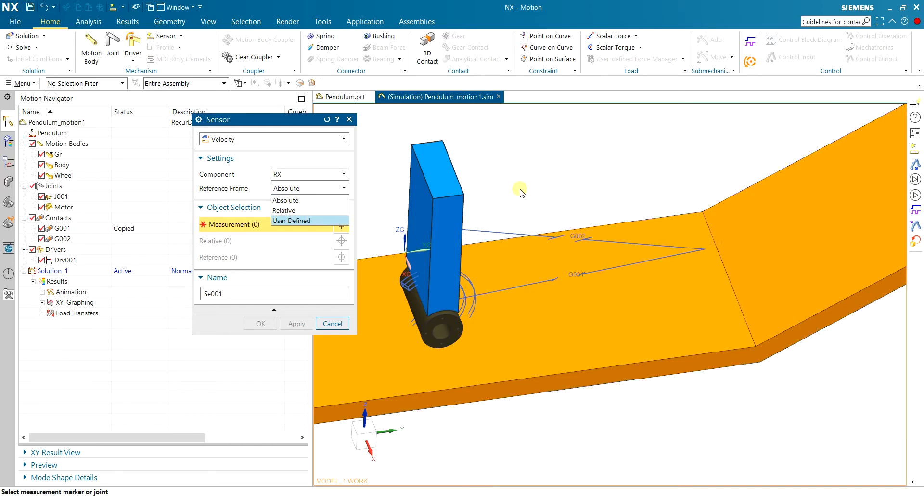
pyautogui.click(281, 259)
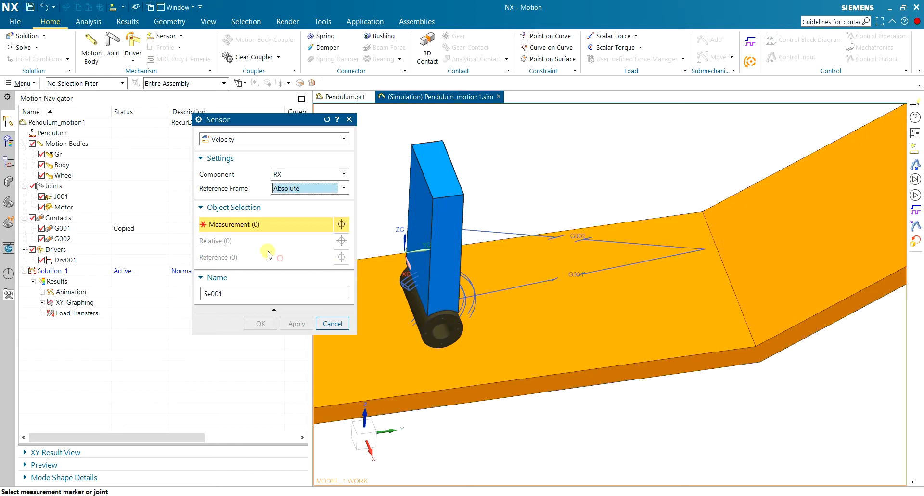
pyautogui.moveTo(242, 123); pyautogui.dragTo(254, 114)
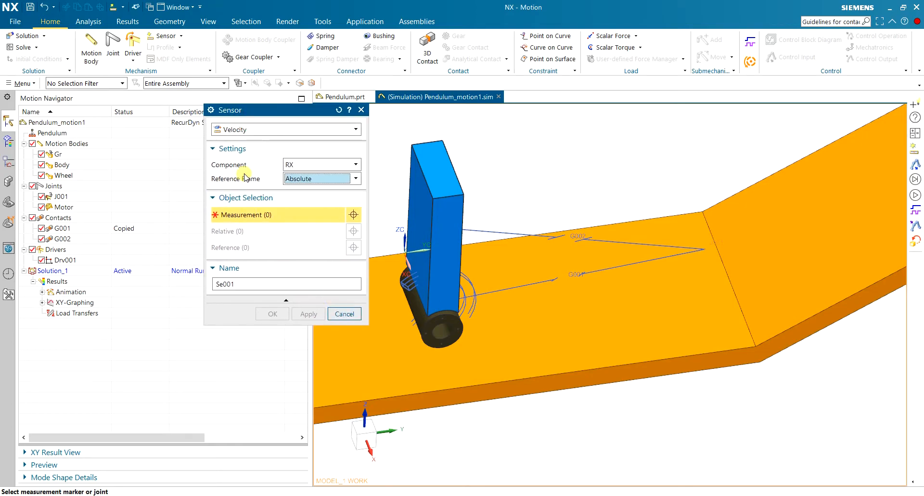
pyautogui.click(344, 313)
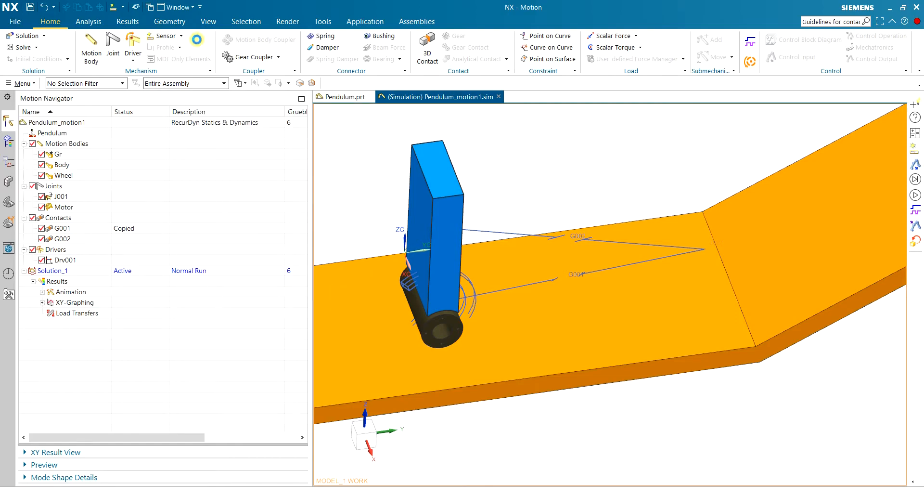
# Start a new marker and associate it with the pendulum's Body motion body.
pyautogui.click(182, 37)
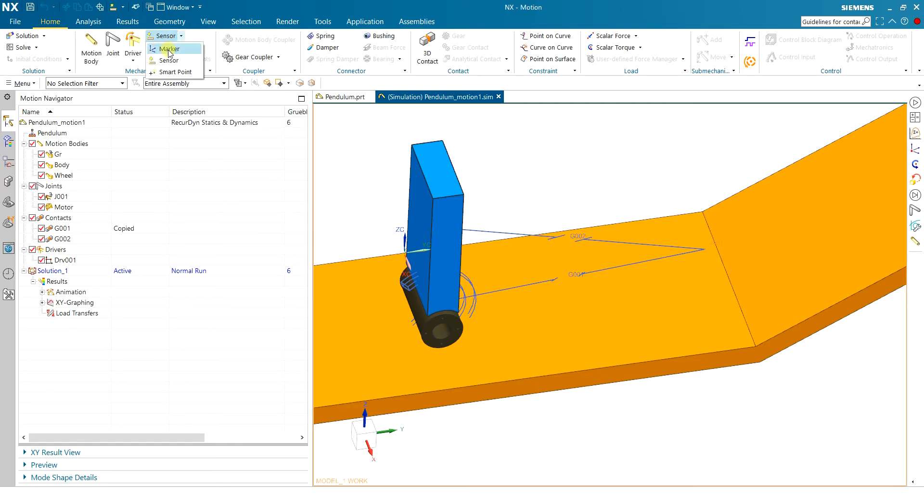
pyautogui.click(169, 49)
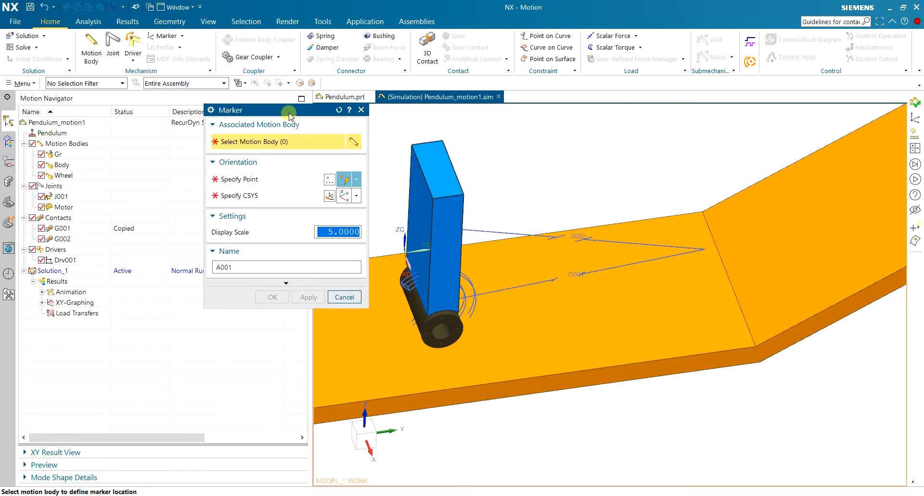
pyautogui.moveTo(288, 110); pyautogui.dragTo(266, 140)
pyautogui.moveTo(556, 166); pyautogui.dragTo(524, 160, button='middle')
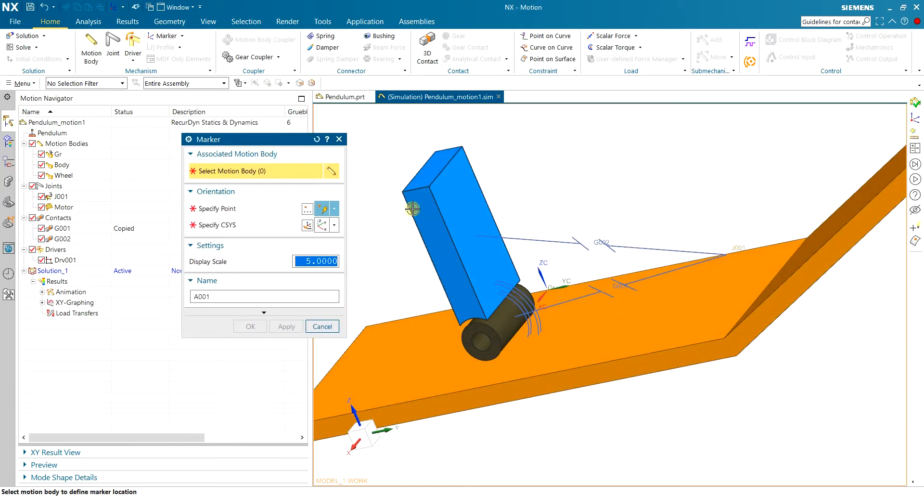
pyautogui.click(446, 200)
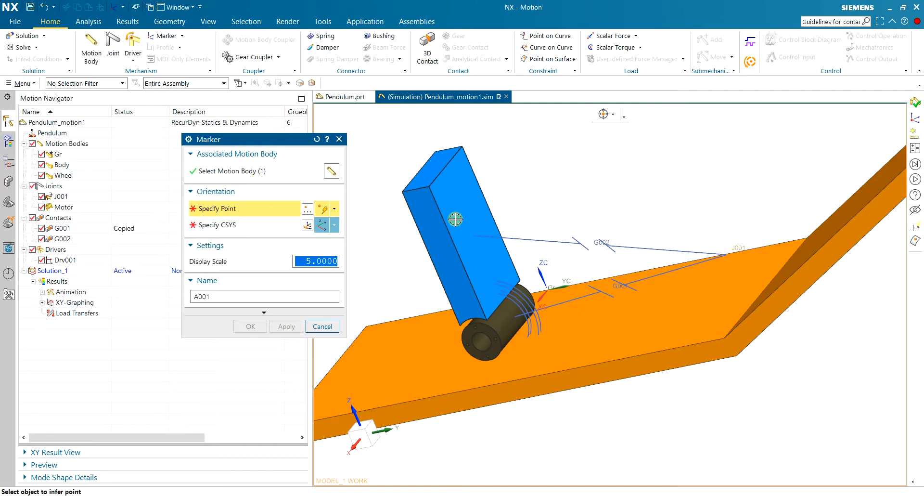
# Locate the marker at 50% between the midpoints of the two opposite long edges of the body's top face.
pyautogui.scroll(1, 465, 214)
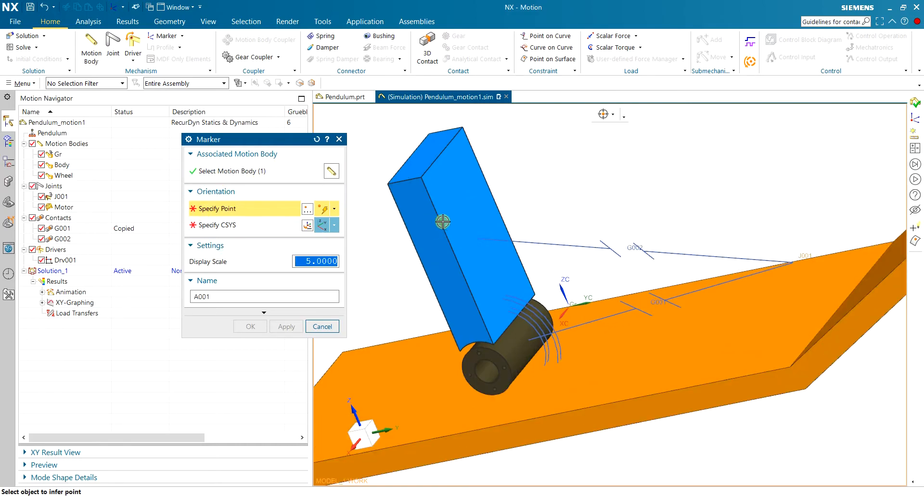
pyautogui.moveTo(540, 197); pyautogui.dragTo(552, 205, button='middle')
pyautogui.scroll(-3, 533, 198)
pyautogui.scroll(4, 489, 151)
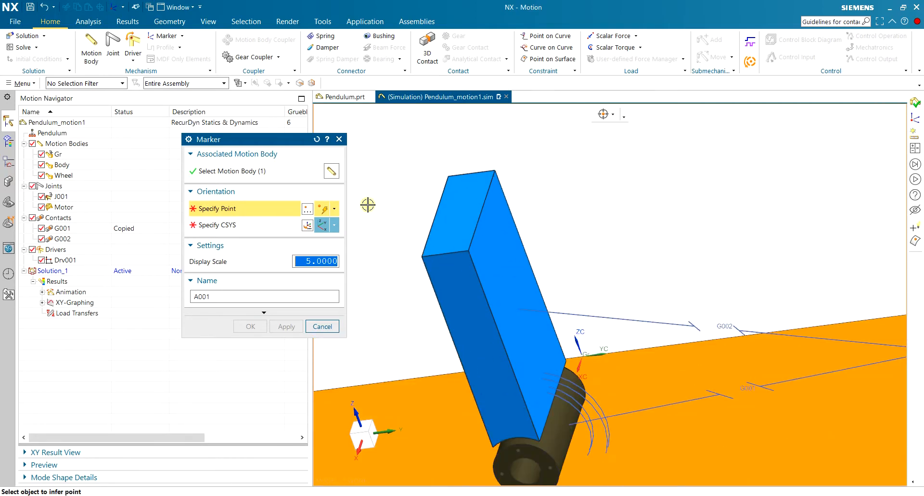
pyautogui.click(307, 208)
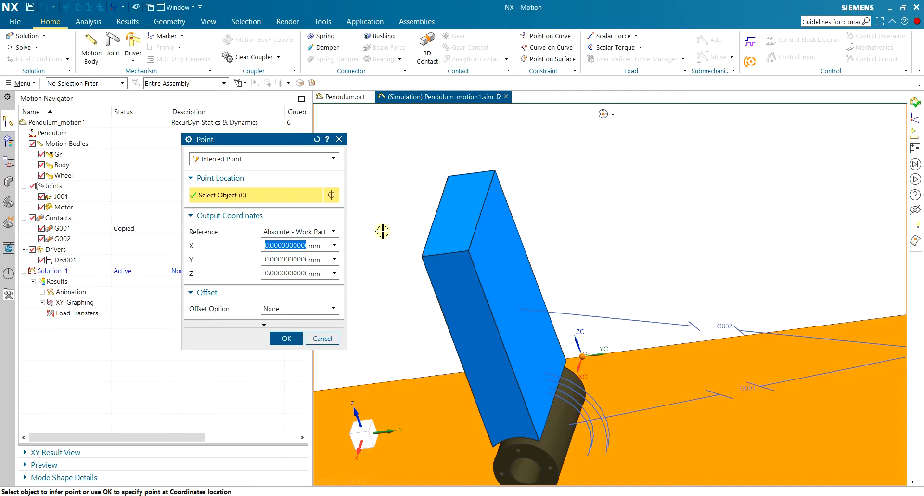
pyautogui.click(248, 160)
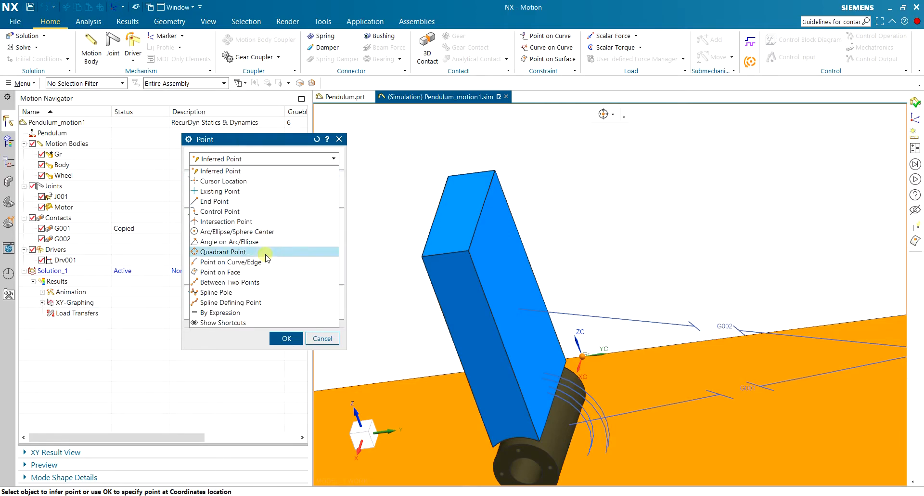
pyautogui.click(249, 282)
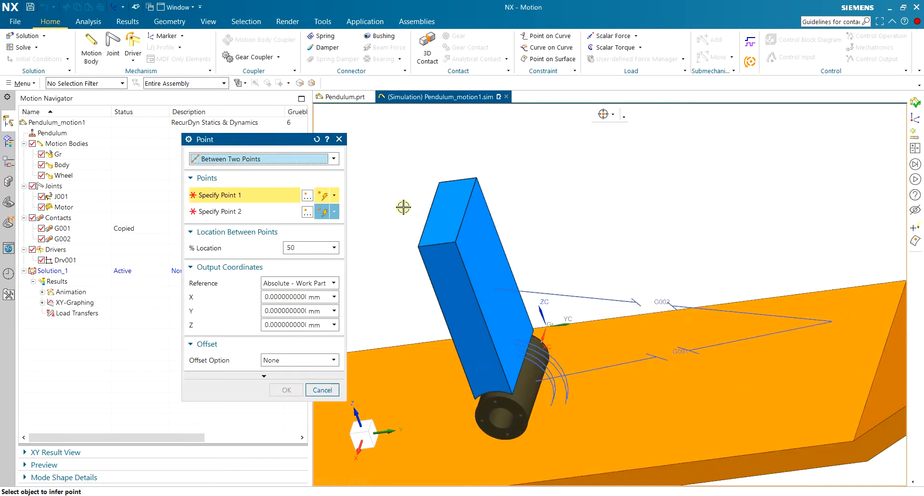
pyautogui.click(480, 213)
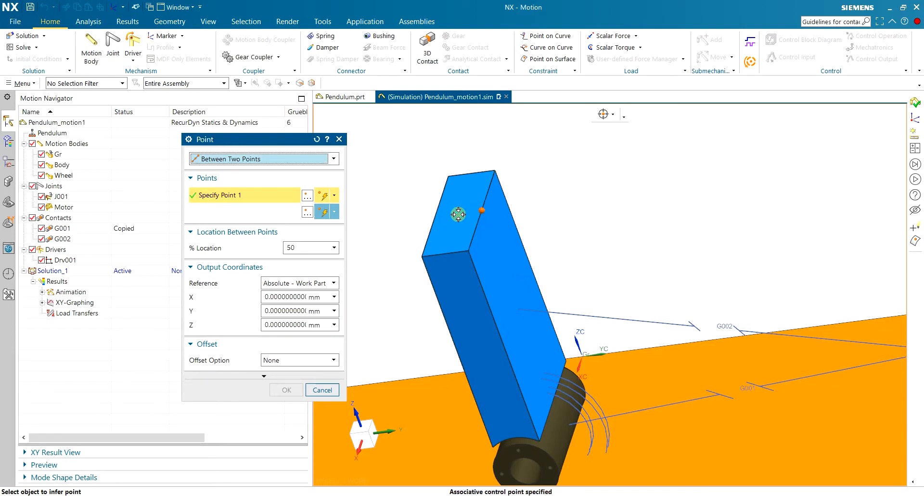
pyautogui.click(435, 214)
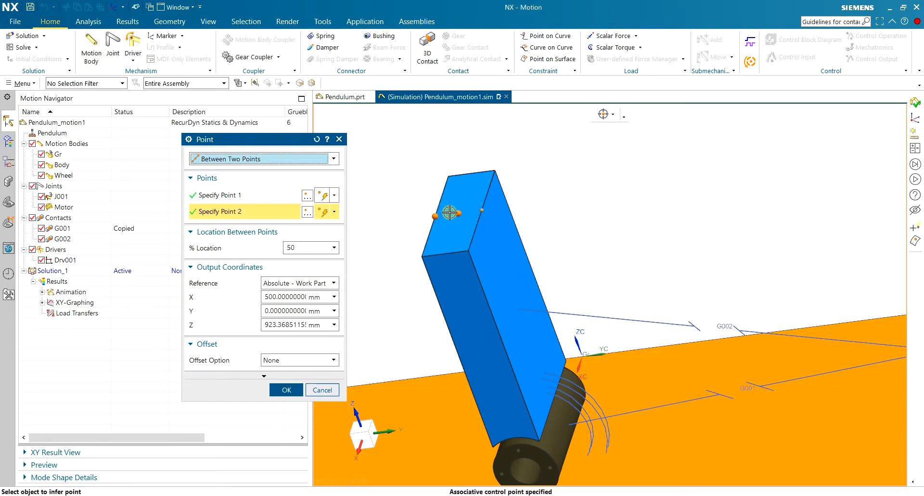
pyautogui.click(288, 389)
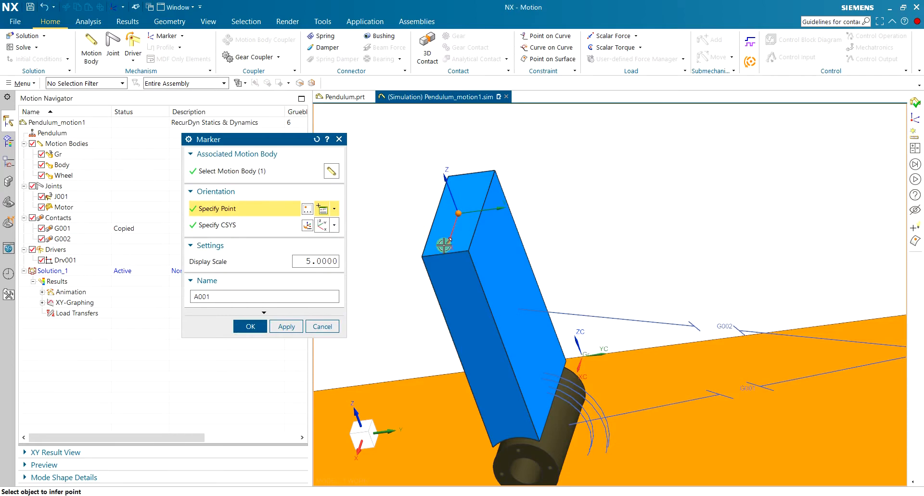
# Check the marker's coordinate system from several angles and create the marker with its default orientation and display scale.
pyautogui.click(237, 225)
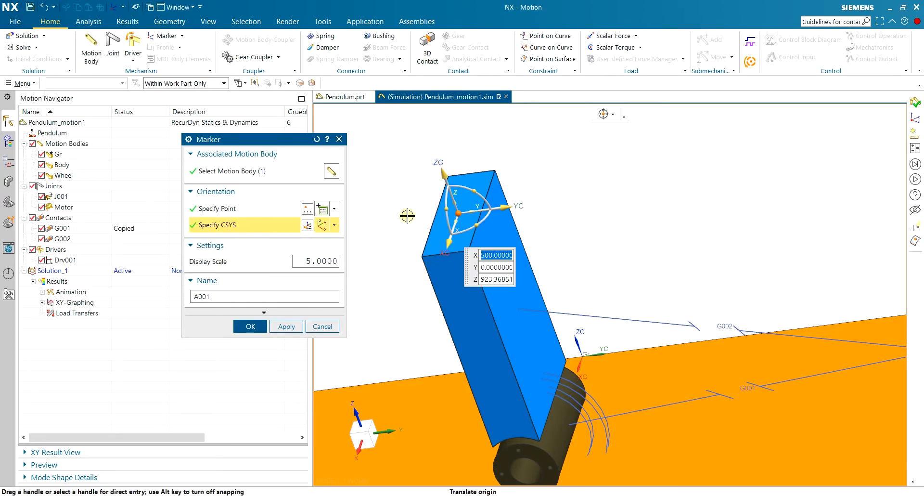
pyautogui.moveTo(409, 216); pyautogui.dragTo(572, 237, button='middle')
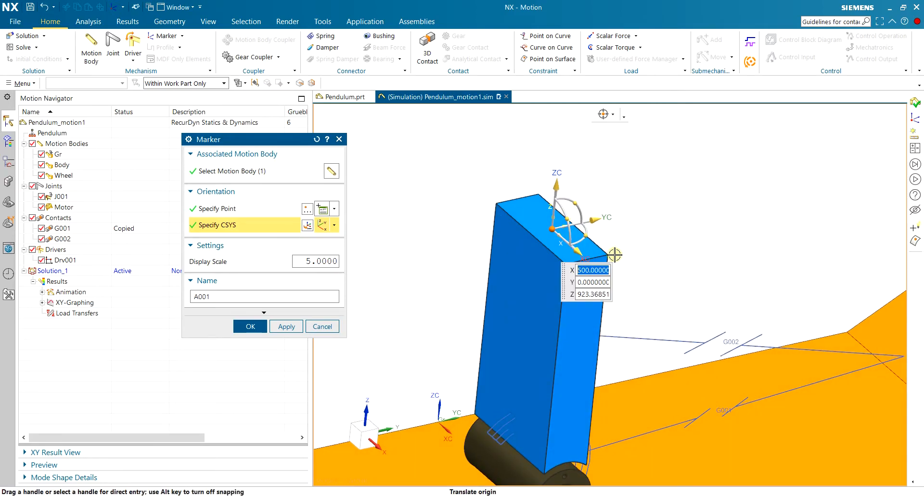
pyautogui.moveTo(663, 244); pyautogui.dragTo(626, 241, button='middle')
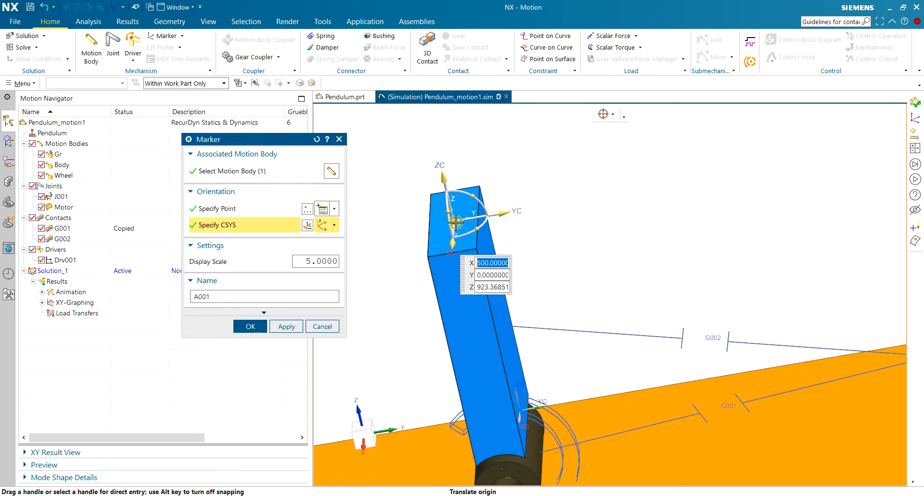
pyautogui.click(250, 326)
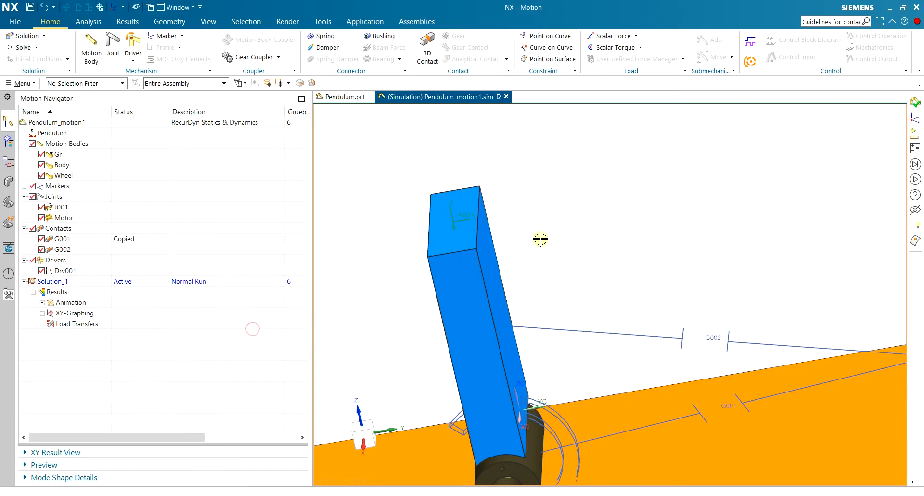
# Set the display scale of marker A001 to 10.
pyautogui.moveTo(542, 237); pyautogui.dragTo(533, 236, button='middle')
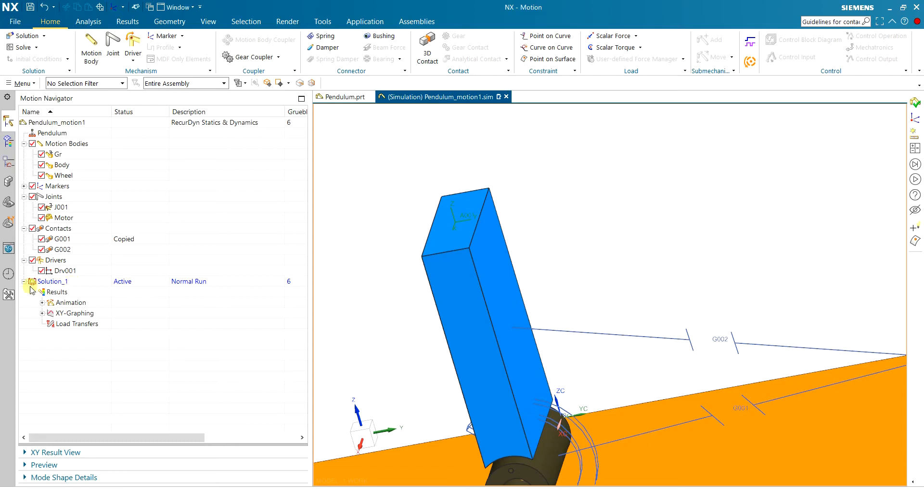
pyautogui.click(24, 186)
pyautogui.doubleClick(62, 197)
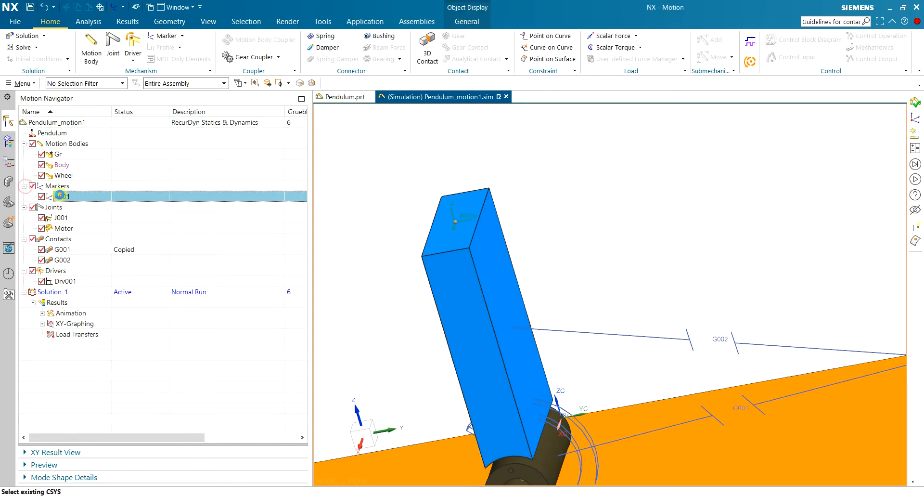
pyautogui.write('10')
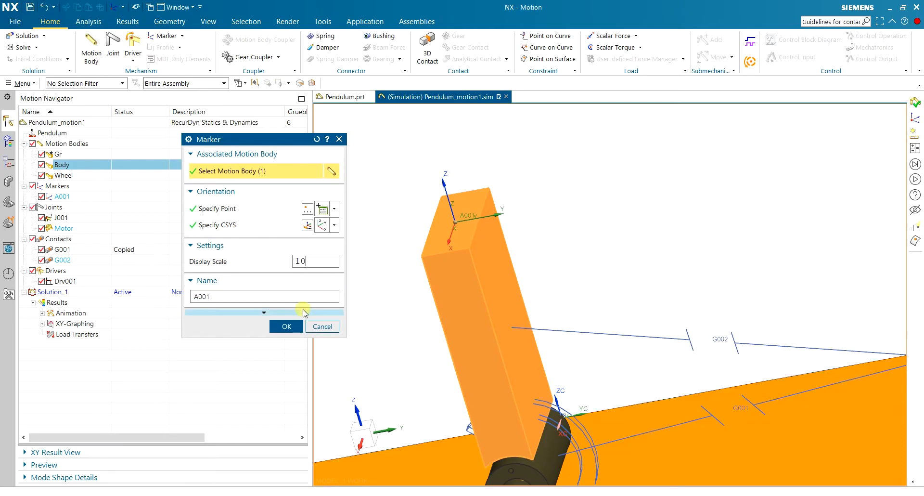
pyautogui.click(286, 326)
# Set the display scale of marker A001 to 50 and check its size on the model.
pyautogui.moveTo(428, 233)
pyautogui.mouseDown(button='middle')
pyautogui.moveTo(439, 204)
pyautogui.moveTo(147, 215)
pyautogui.mouseUp(button='middle')
pyautogui.doubleClick(66, 197)
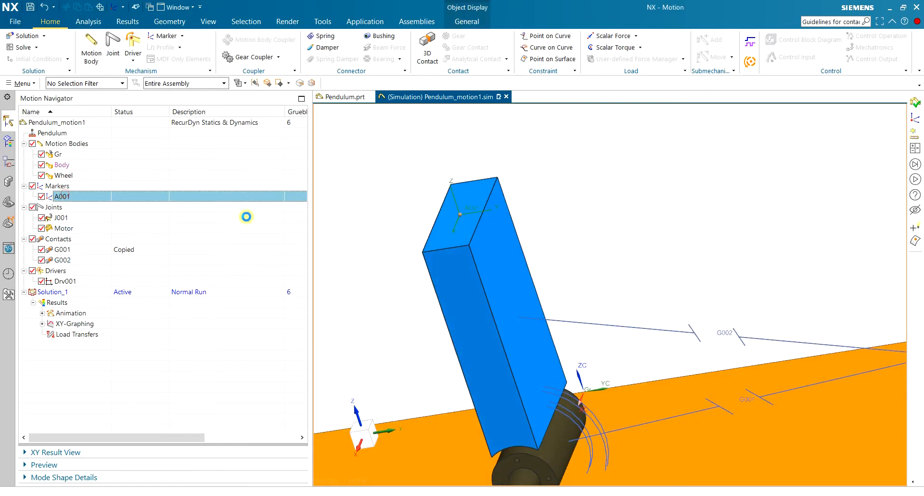
pyautogui.doubleClick(316, 261)
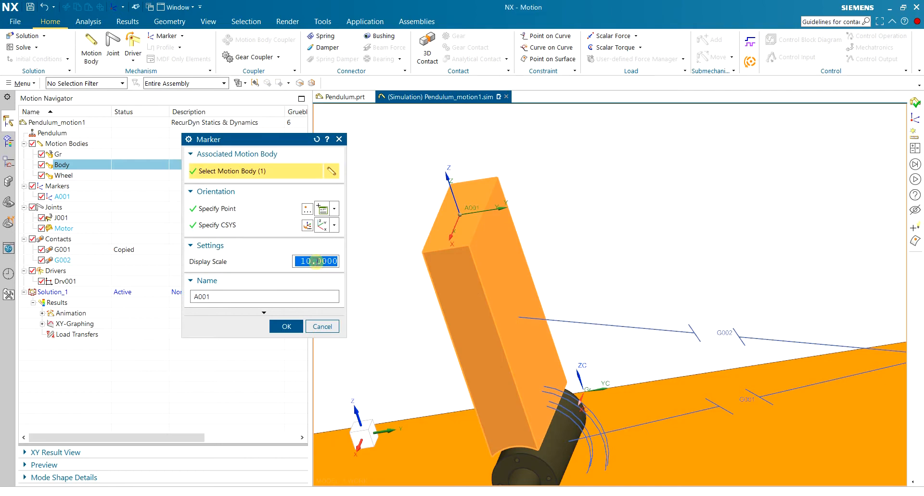
pyautogui.write('50')
pyautogui.click(286, 325)
pyautogui.scroll(-3, 391, 259)
pyautogui.moveTo(603, 220)
pyautogui.mouseDown(button='middle')
pyautogui.moveTo(644, 216)
pyautogui.moveTo(599, 213)
pyautogui.mouseUp(button='middle')
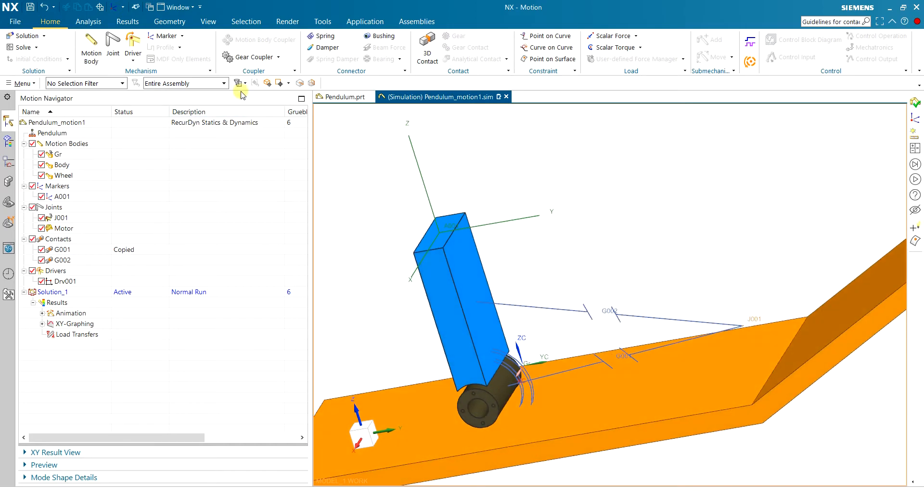
pyautogui.click(182, 36)
pyautogui.click(174, 63)
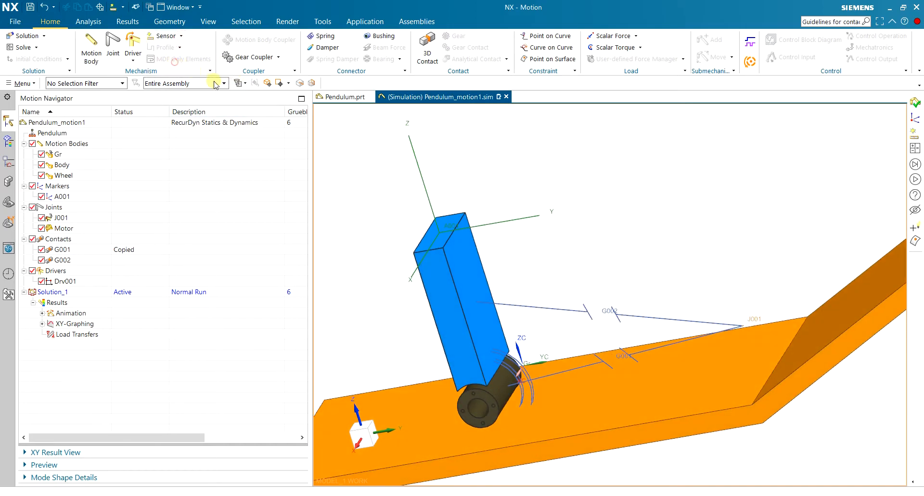
pyautogui.click(322, 342)
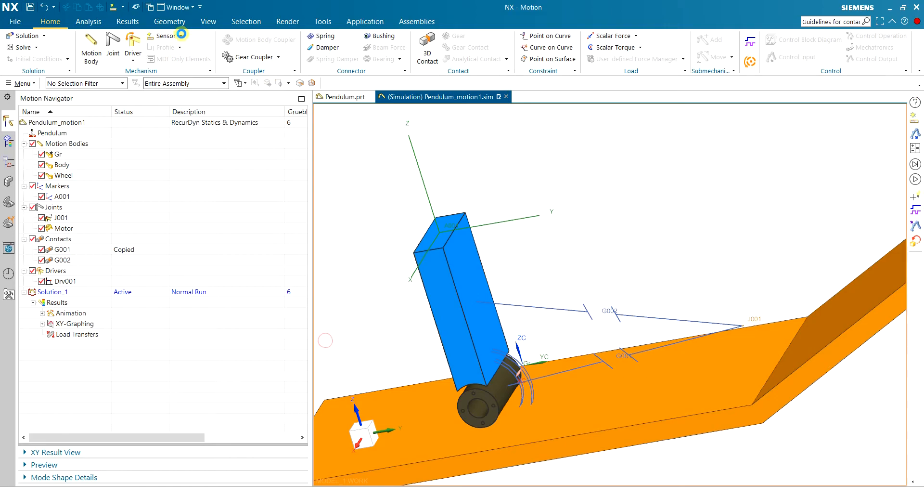
pyautogui.click(179, 36)
pyautogui.click(180, 72)
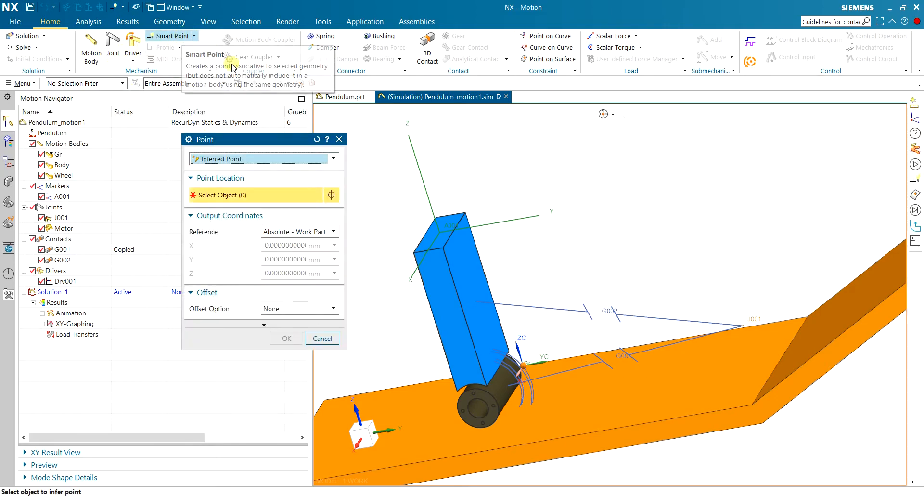
pyautogui.scroll(-3, 415, 148)
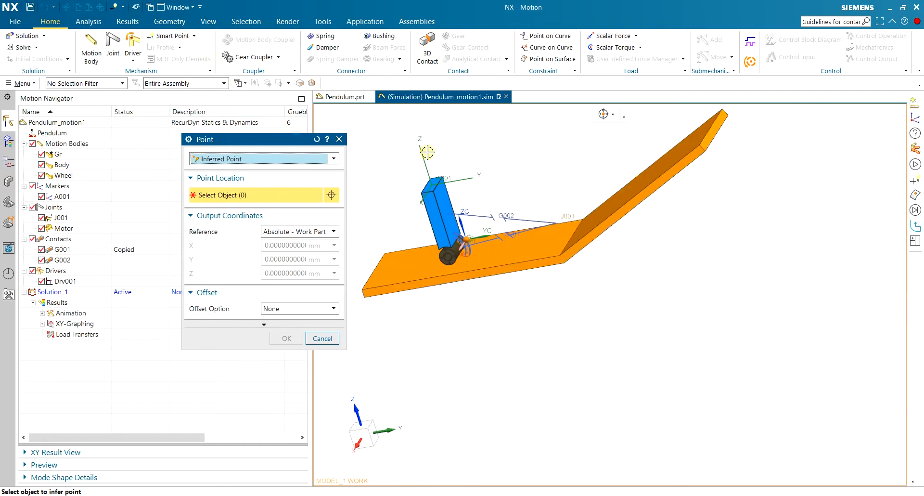
pyautogui.scroll(2, 441, 150)
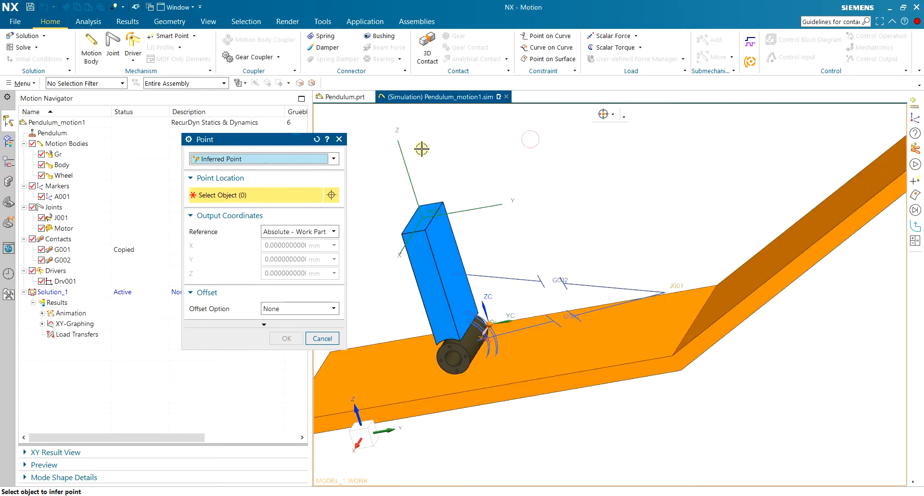
pyautogui.click(277, 159)
pyautogui.click(275, 159)
pyautogui.click(322, 338)
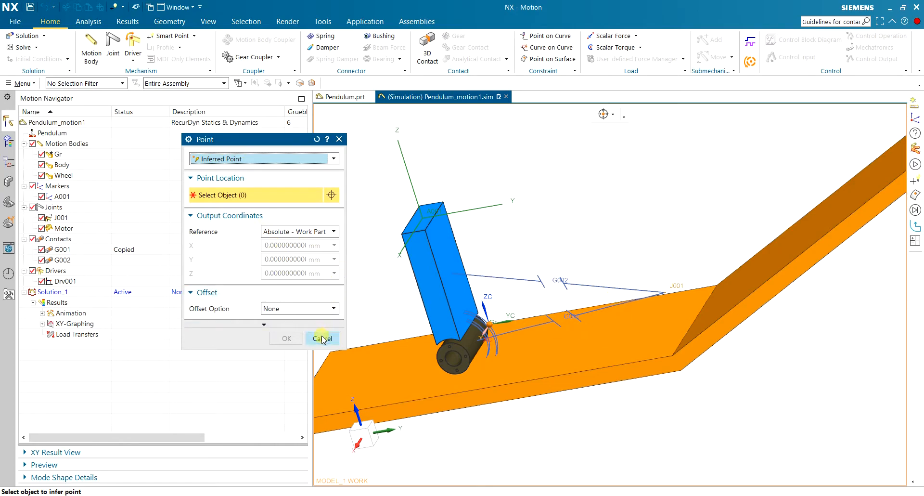
# Start a new motion sensor with marker A001 as its measurement object.
pyautogui.click(192, 40)
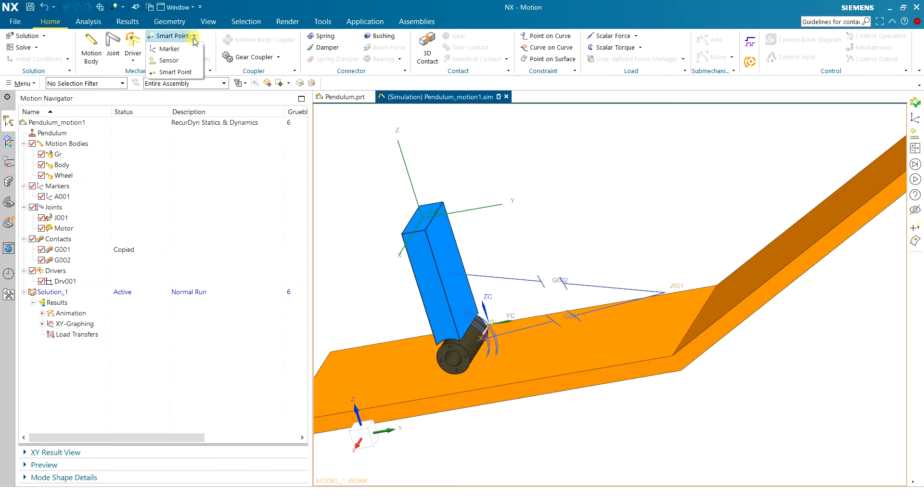
pyautogui.click(178, 57)
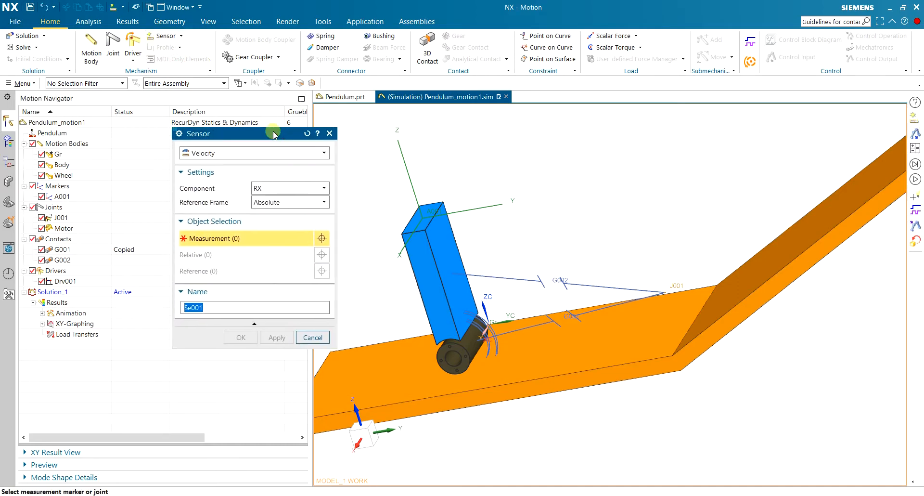
pyautogui.moveTo(285, 140); pyautogui.dragTo(266, 123)
pyautogui.click(61, 196)
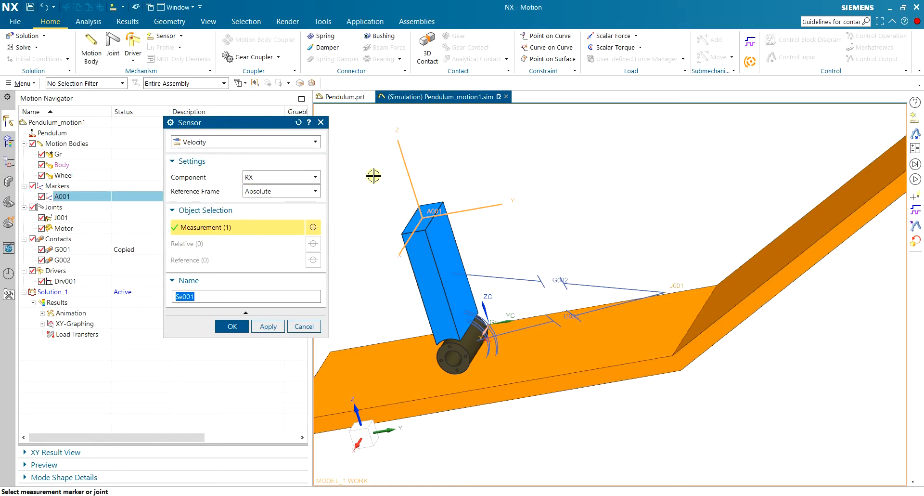
pyautogui.moveTo(400, 185); pyautogui.dragTo(404, 213, button='middle')
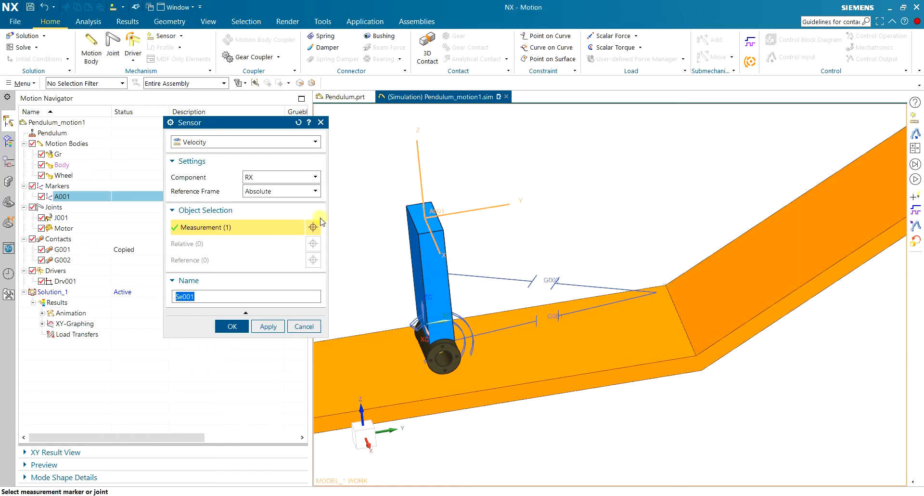
# Set the sensor to measure Acceleration along X in the absolute reference frame, name it X_acc and create it.
pyautogui.click(233, 142)
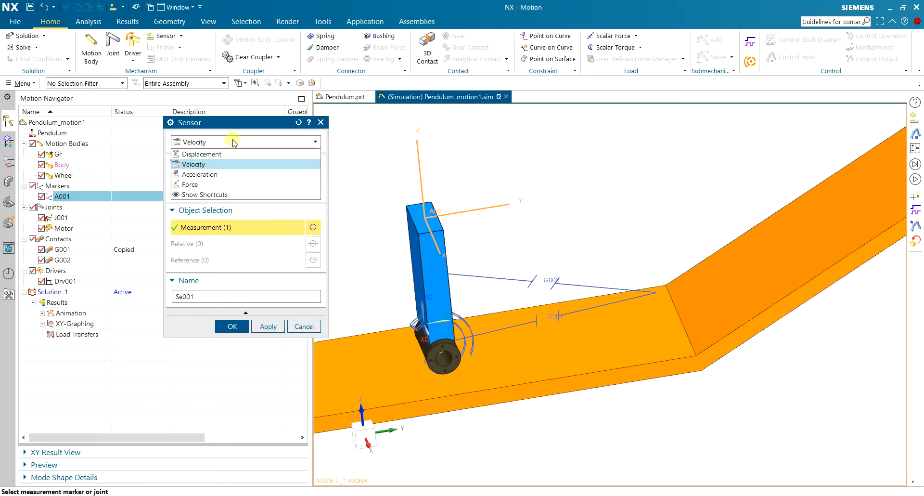
pyautogui.click(229, 174)
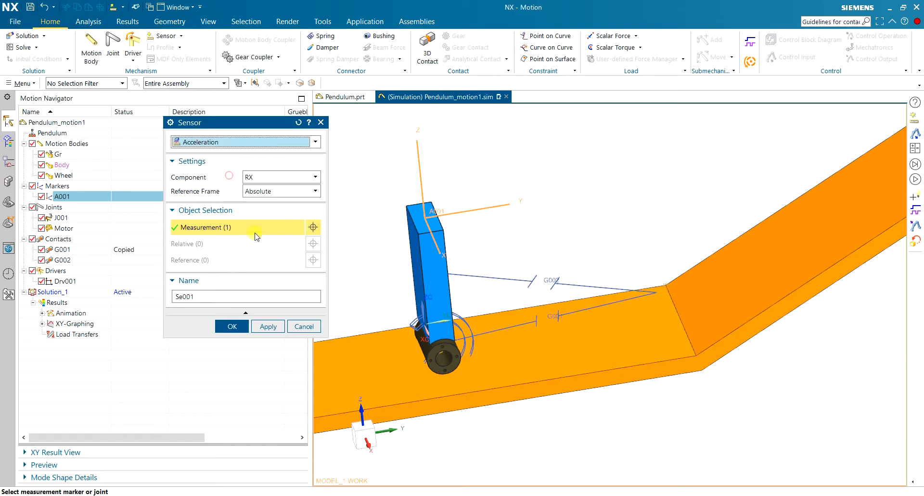
pyautogui.click(279, 177)
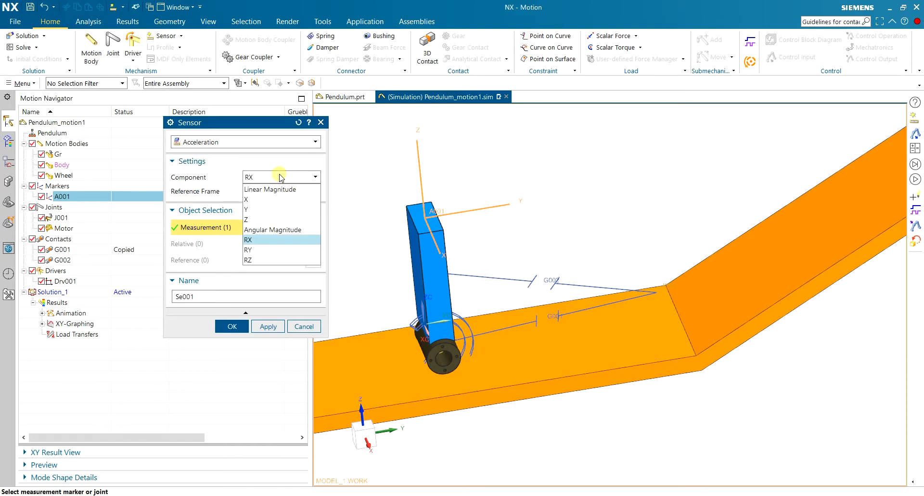
pyautogui.click(290, 199)
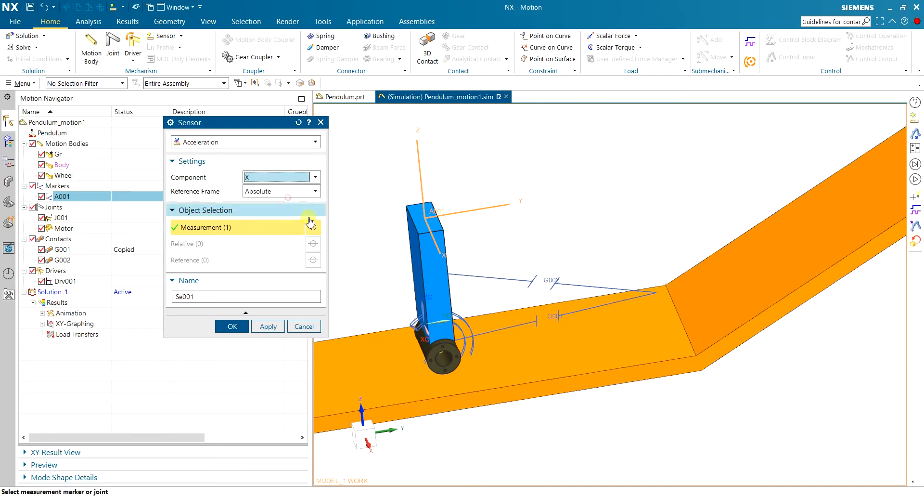
pyautogui.doubleClick(219, 294)
pyautogui.write('X_acc')
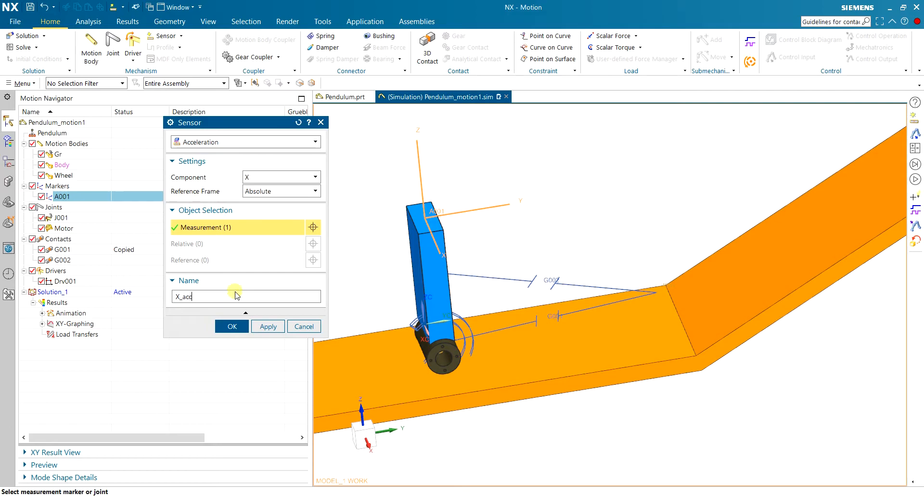
pyautogui.click(268, 327)
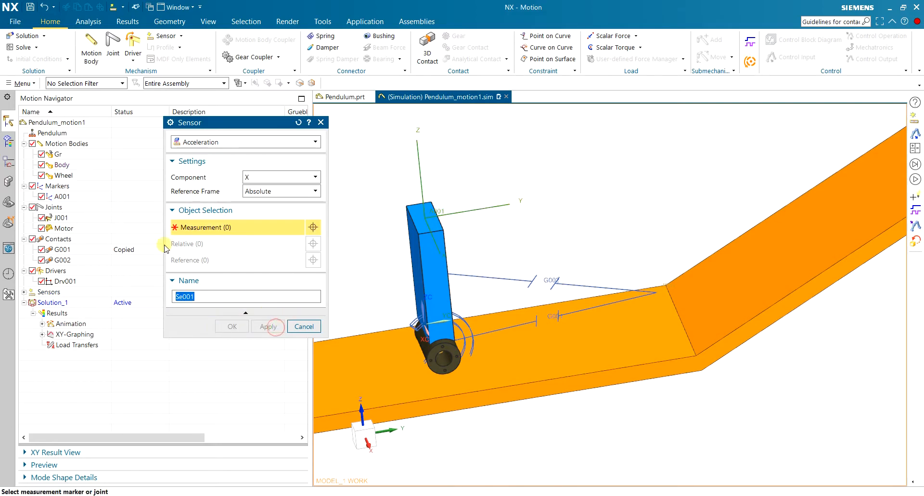
# Create a second acceleration sensor on marker A001 for the Y component, named Y_acc.
pyautogui.click(70, 196)
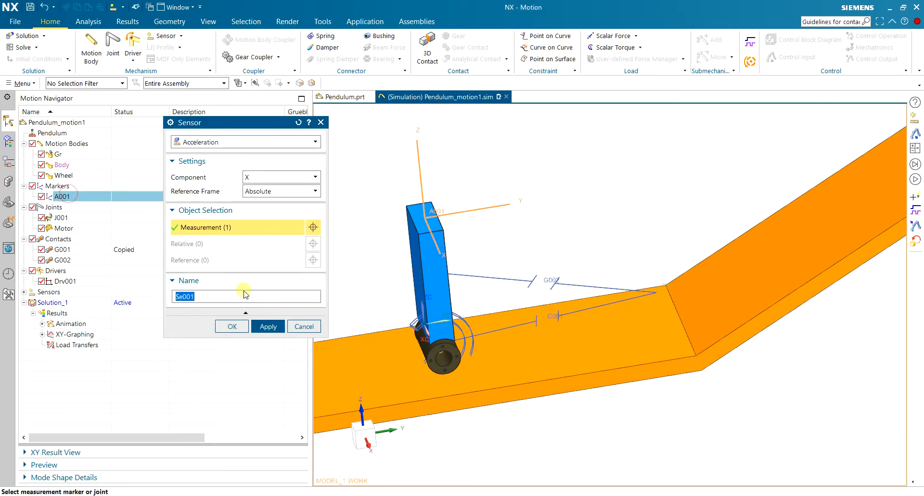
pyautogui.click(269, 177)
pyautogui.click(262, 208)
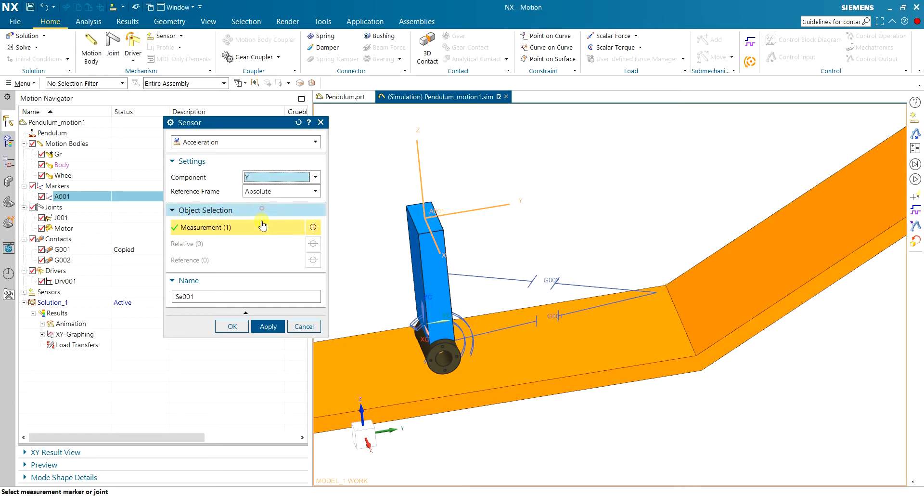
pyautogui.doubleClick(230, 295)
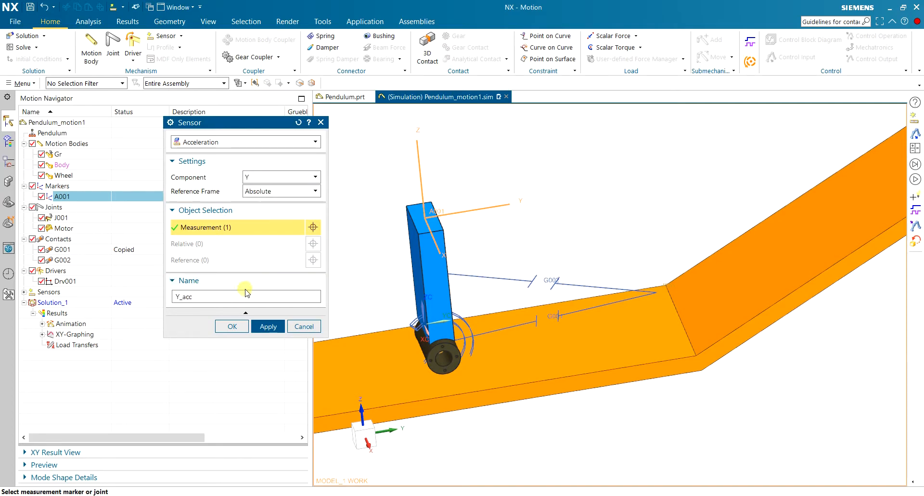
pyautogui.click(268, 326)
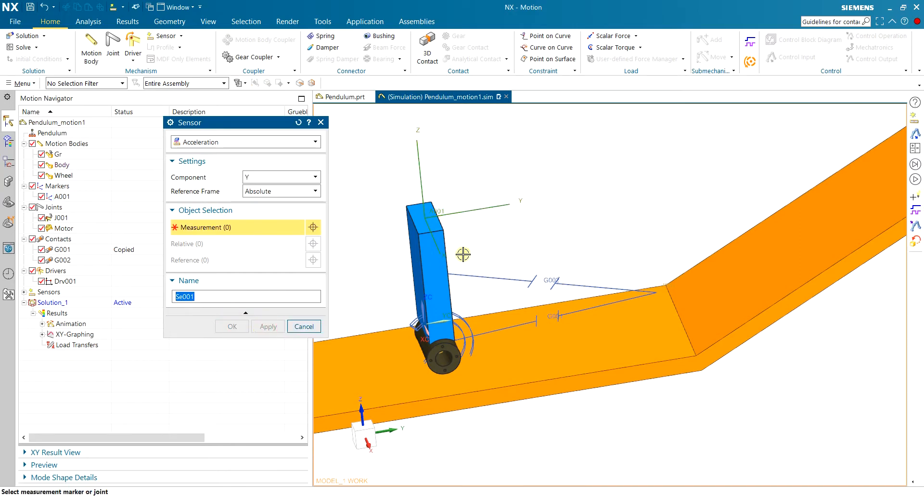
# Create a third acceleration sensor on marker A001 for the Z component with the Absolute reference frame, named Z_acc.
pyautogui.click(279, 194)
pyautogui.click(279, 202)
pyautogui.click(282, 177)
pyautogui.click(288, 224)
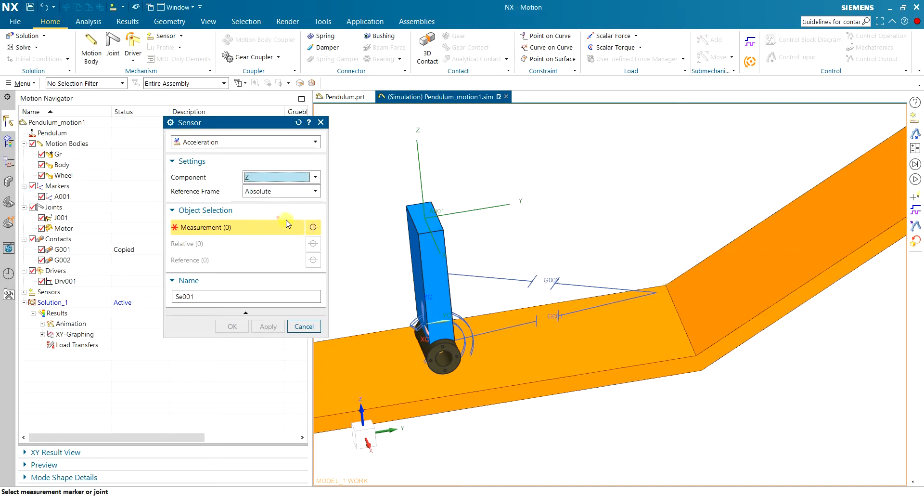
pyautogui.click(282, 191)
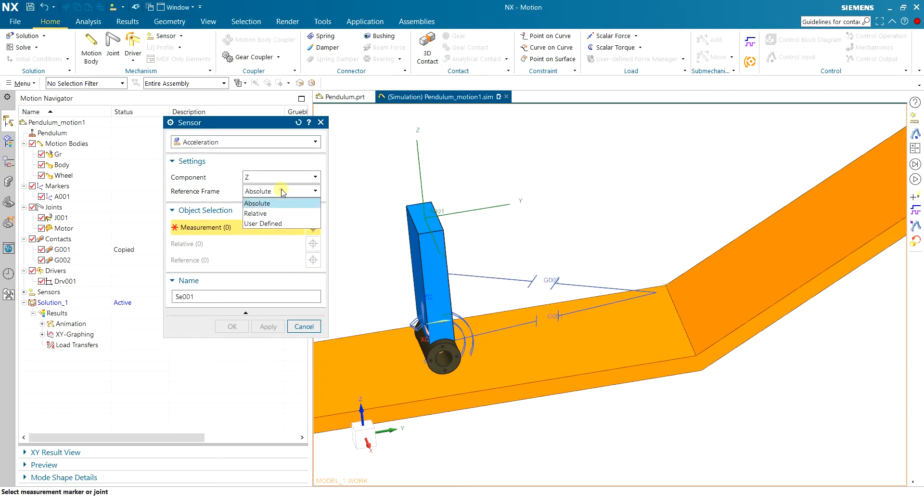
pyautogui.click(282, 191)
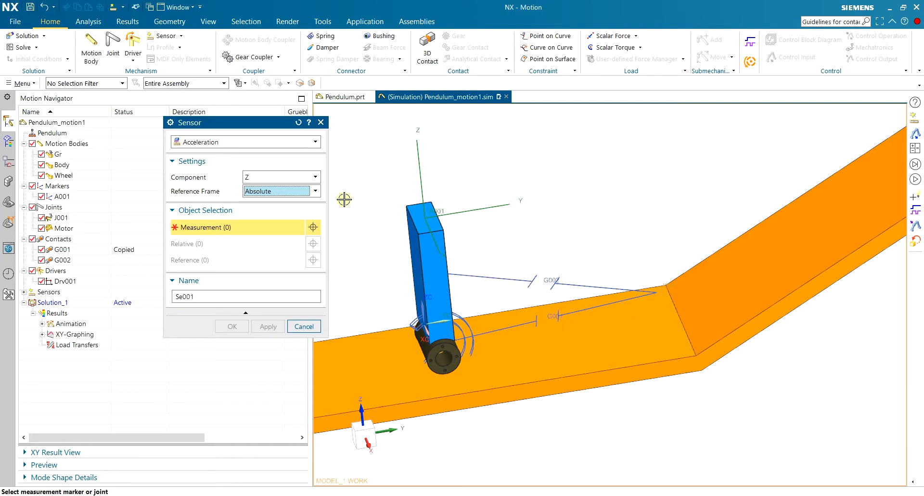
pyautogui.doubleClick(228, 295)
pyautogui.write('Z_acc')
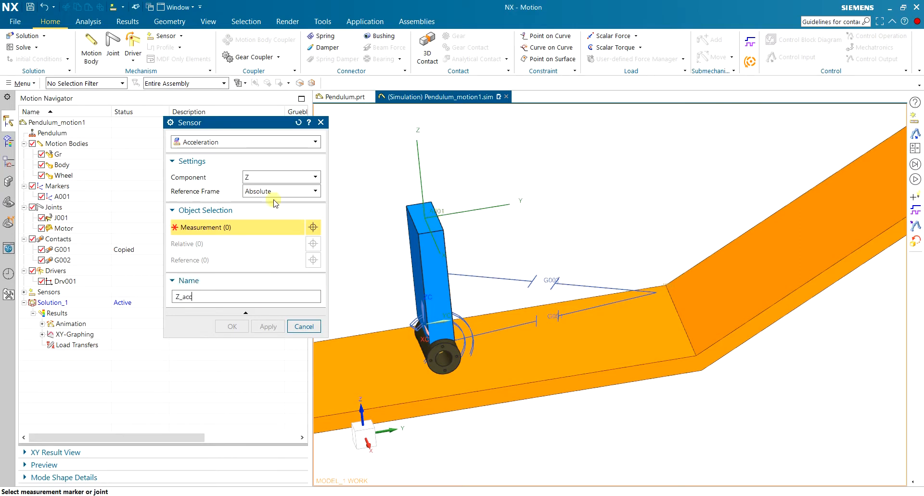
pyautogui.click(62, 196)
pyautogui.click(268, 326)
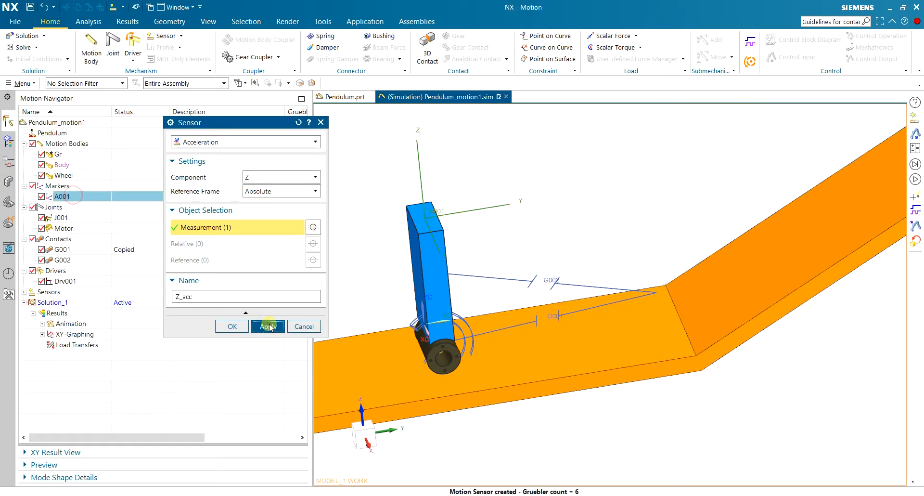
# Create an acceleration sensor on marker A001 for the RX component in the absolute reference frame, named X_rot.
pyautogui.click(279, 178)
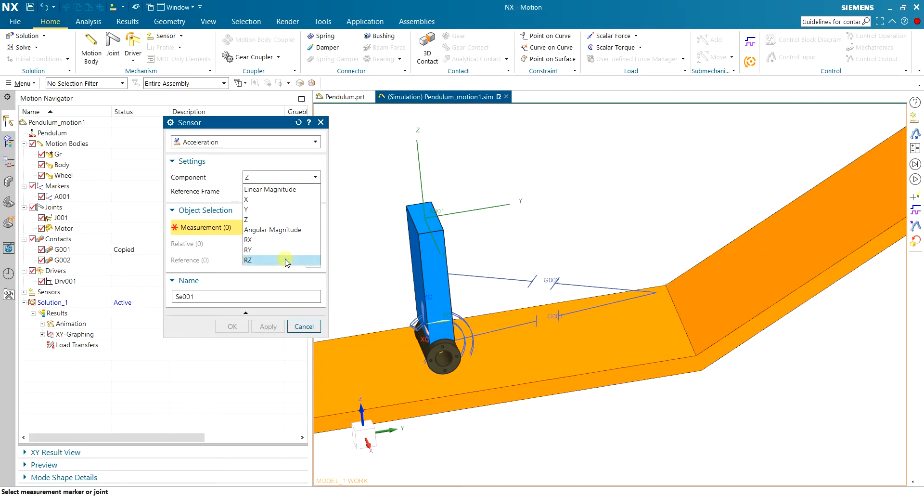
pyautogui.click(284, 240)
pyautogui.moveTo(382, 214)
pyautogui.mouseDown(button='middle')
pyautogui.moveTo(411, 205)
pyautogui.moveTo(425, 214)
pyautogui.moveTo(419, 241)
pyautogui.moveTo(385, 190)
pyautogui.moveTo(417, 201)
pyautogui.mouseUp(button='middle')
pyautogui.scroll(2, 548, 229)
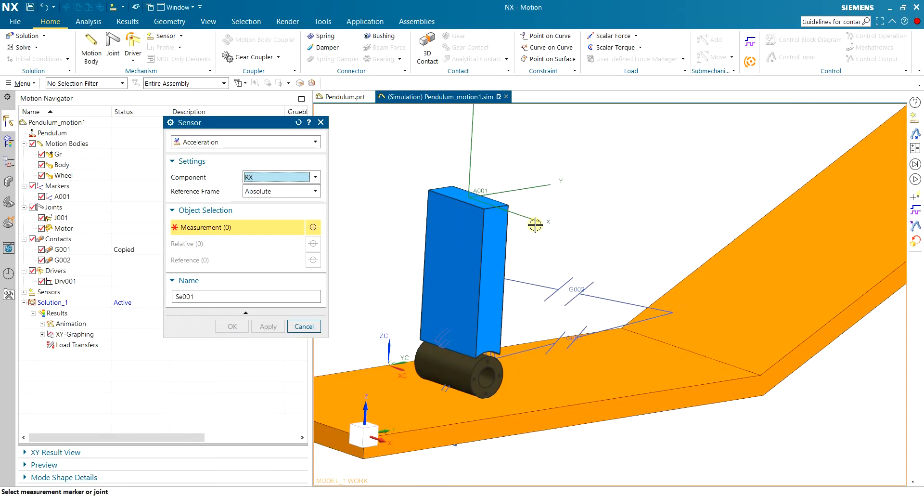
pyautogui.click(548, 230)
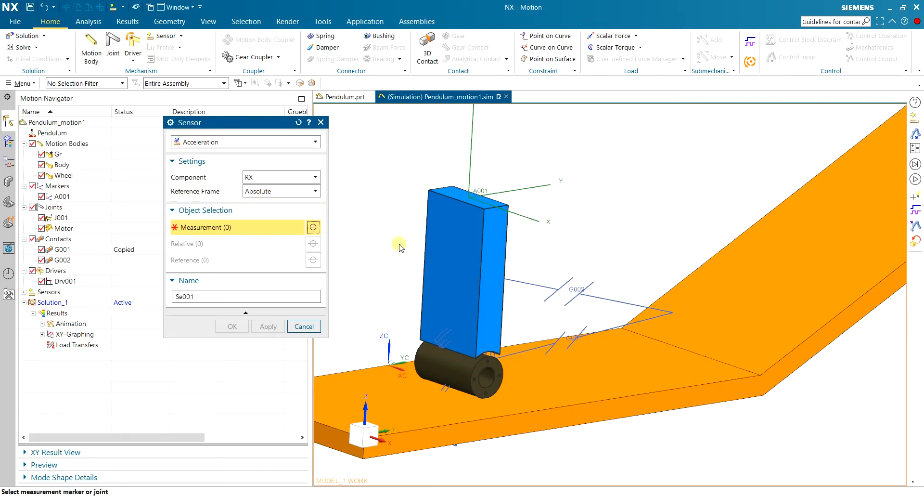
pyautogui.moveTo(567, 263); pyautogui.dragTo(397, 276, button='middle')
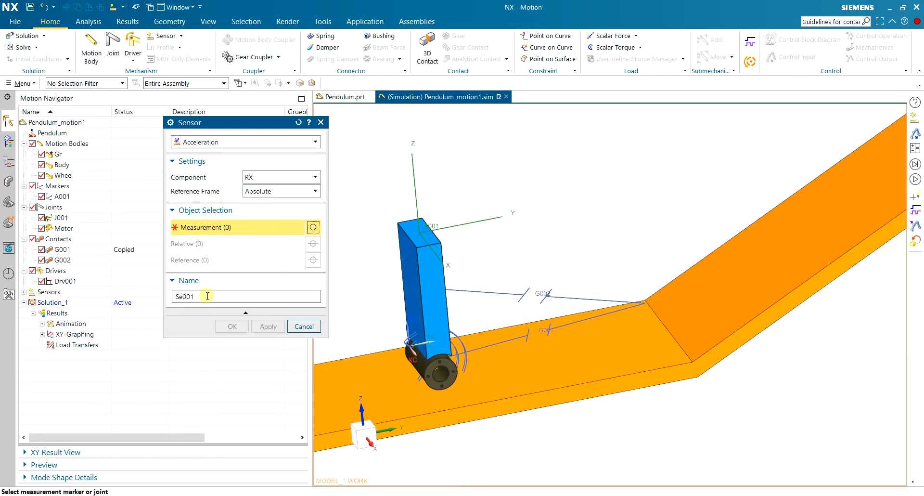
pyautogui.click(58, 196)
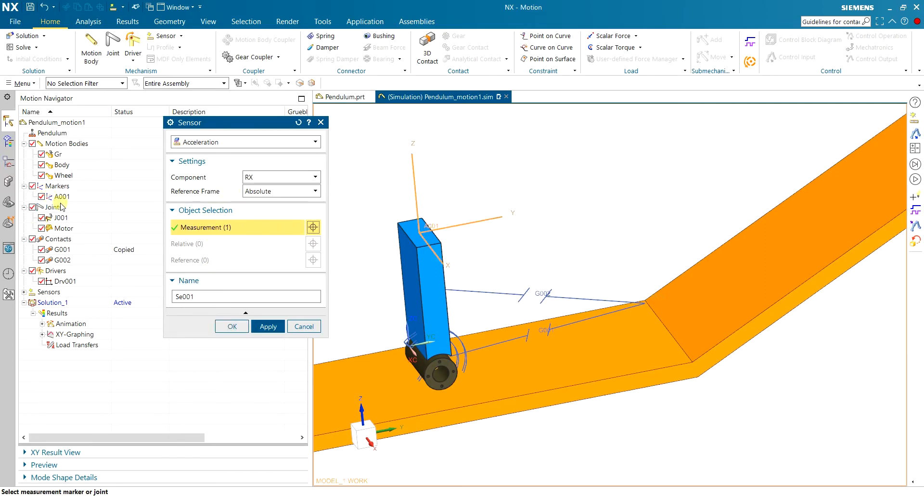
pyautogui.click(266, 178)
pyautogui.click(266, 178)
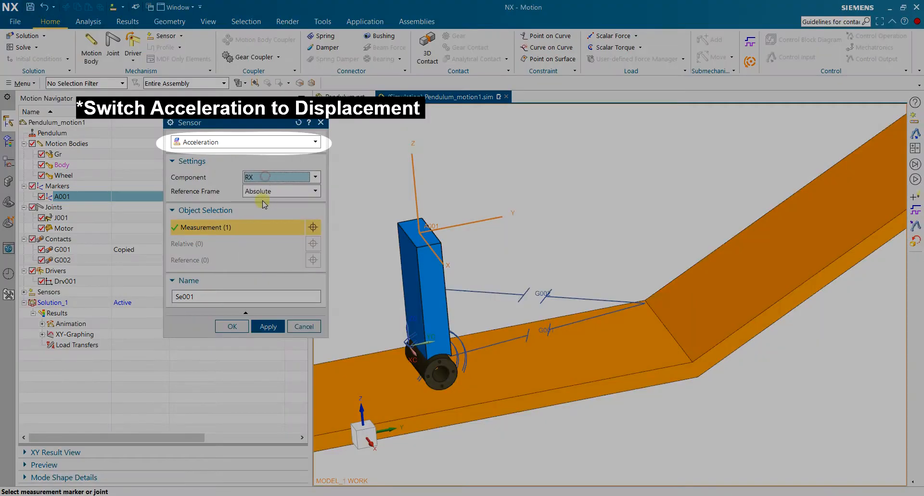
pyautogui.doubleClick(214, 296)
pyautogui.write('X_rot')
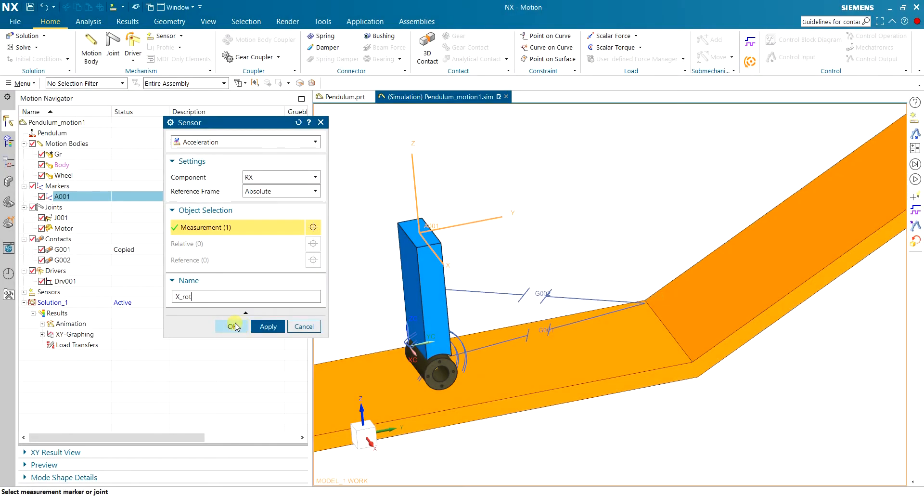
pyautogui.click(233, 325)
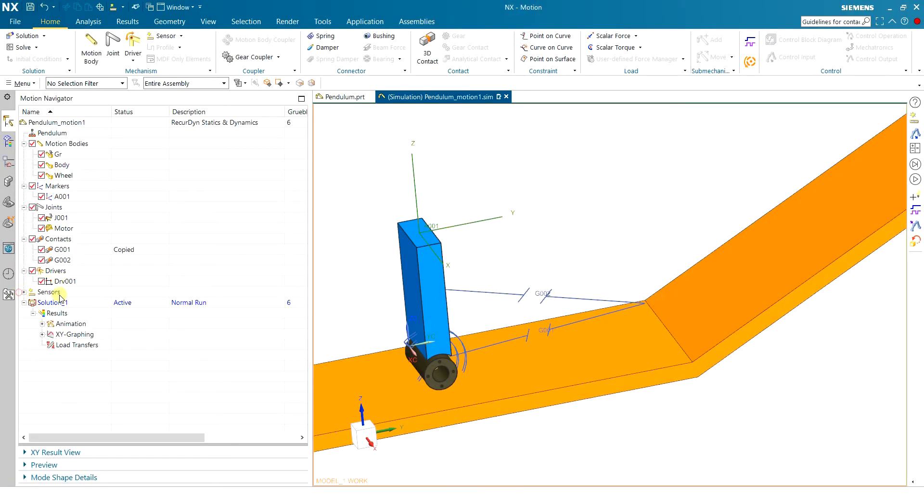
# Create a force sensor on the Motor joint for the TX component in the absolute reference frame, named Motor_torque.
pyautogui.click(23, 292)
pyautogui.moveTo(399, 287)
pyautogui.mouseDown(button='middle')
pyautogui.moveTo(391, 262)
pyautogui.moveTo(393, 278)
pyautogui.moveTo(409, 278)
pyautogui.mouseUp(button='middle')
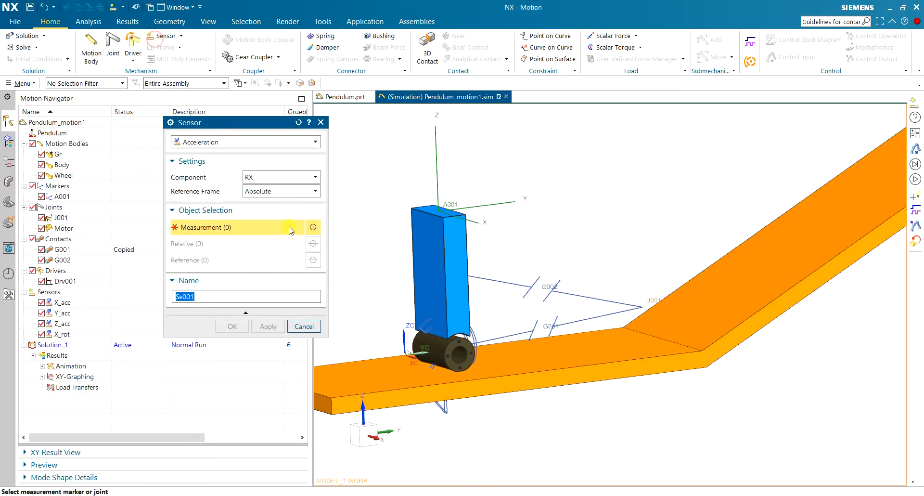
pyautogui.click(83, 228)
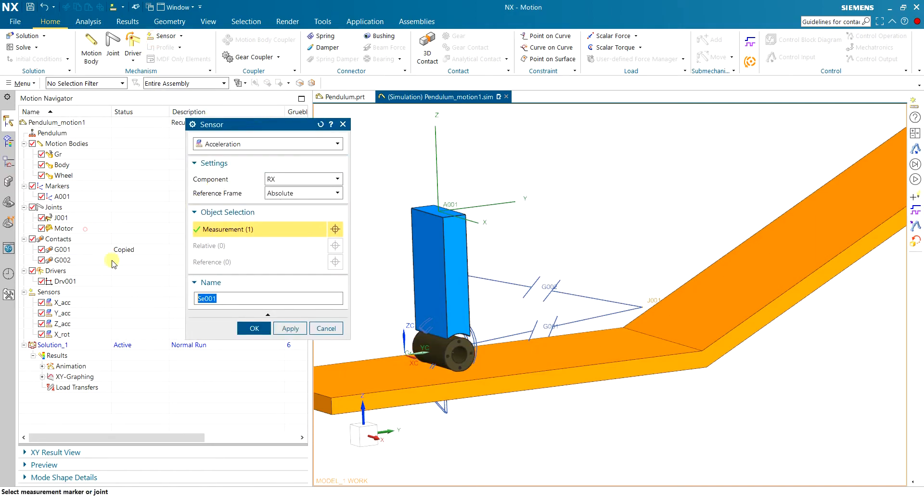
pyautogui.click(266, 145)
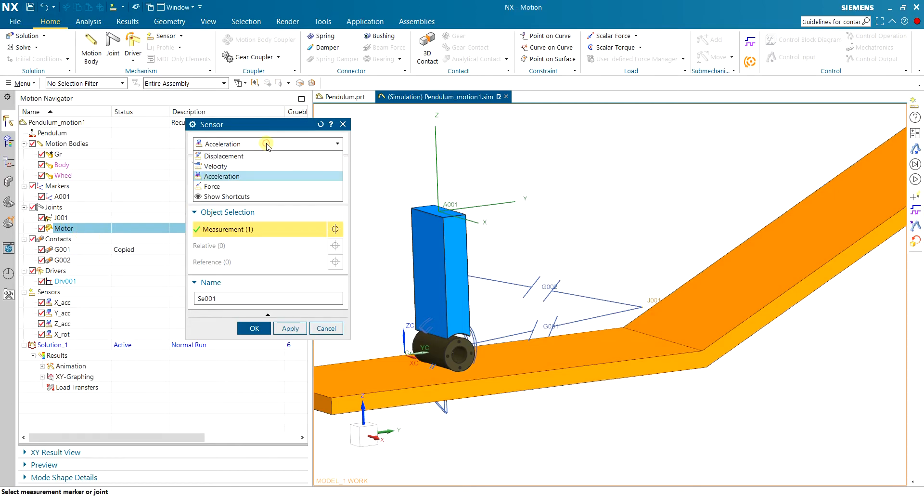
pyautogui.click(252, 189)
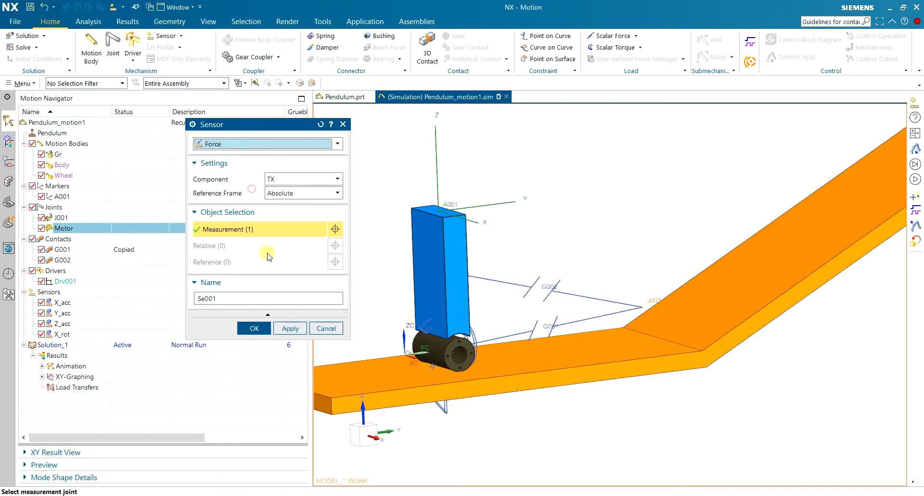
pyautogui.click(297, 180)
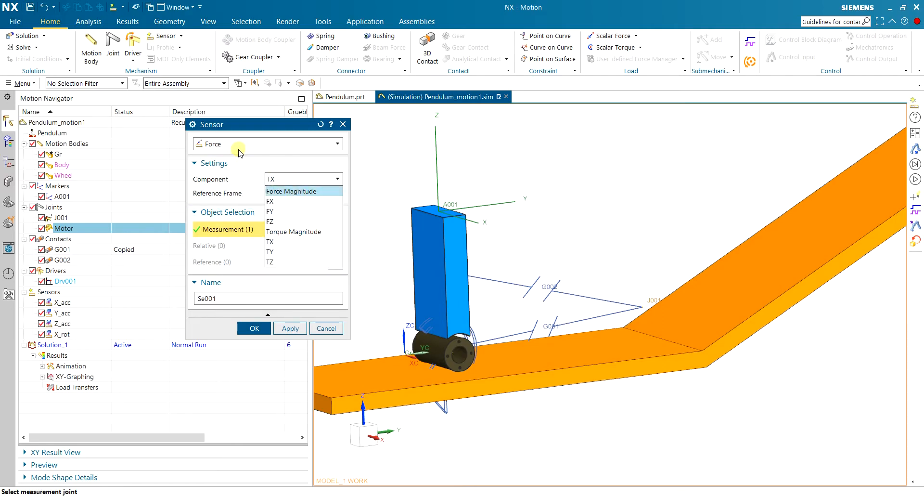
pyautogui.click(318, 241)
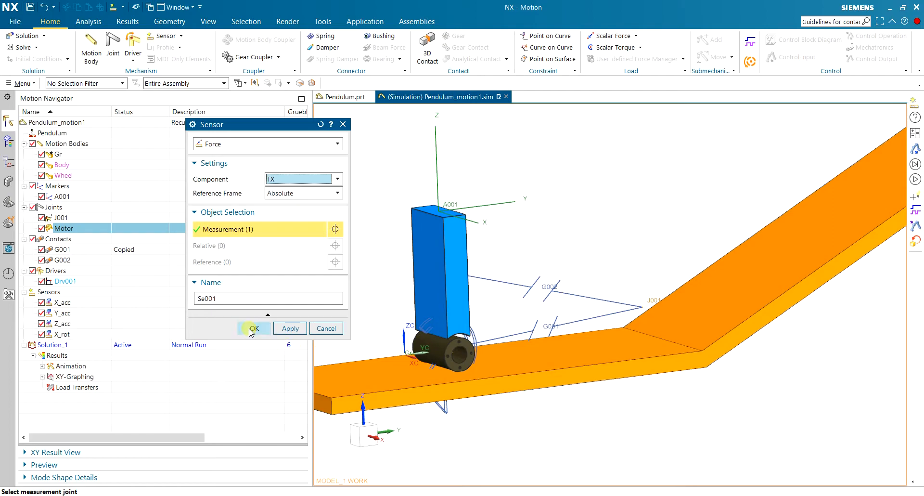
pyautogui.click(246, 298)
pyautogui.write('T')
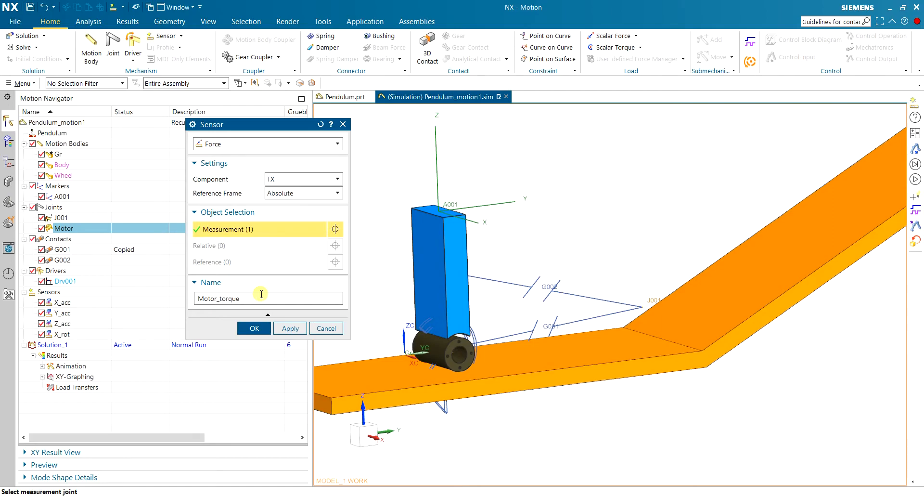
pyautogui.click(254, 328)
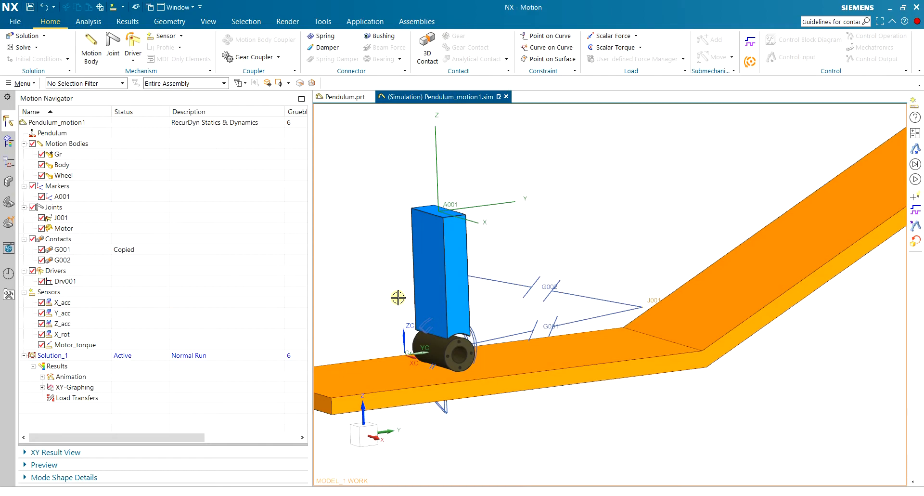
# Save the motion simulation.
pyautogui.hotkey('ctrl', 's')
pyautogui.moveTo(371, 257); pyautogui.dragTo(428, 291, button='middle')
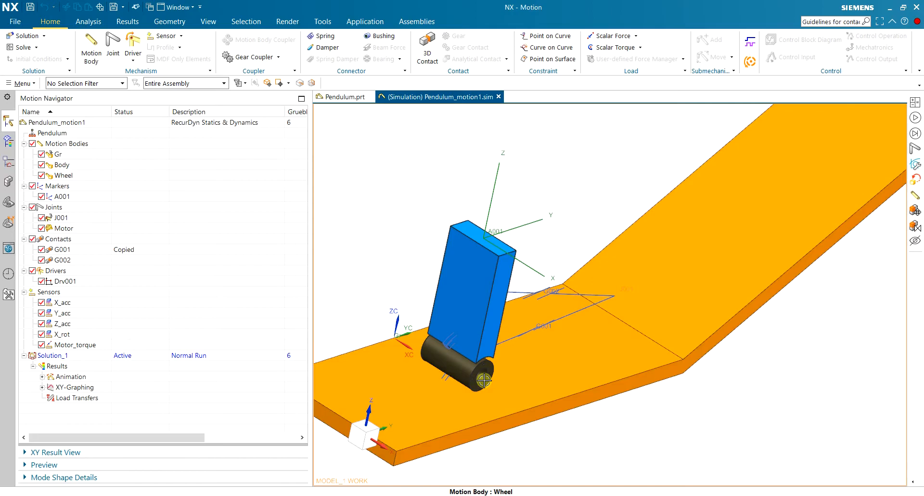
pyautogui.hotkey('ctrl', 's')
# Create a plant input named Motor_velocity.
pyautogui.click(23, 83)
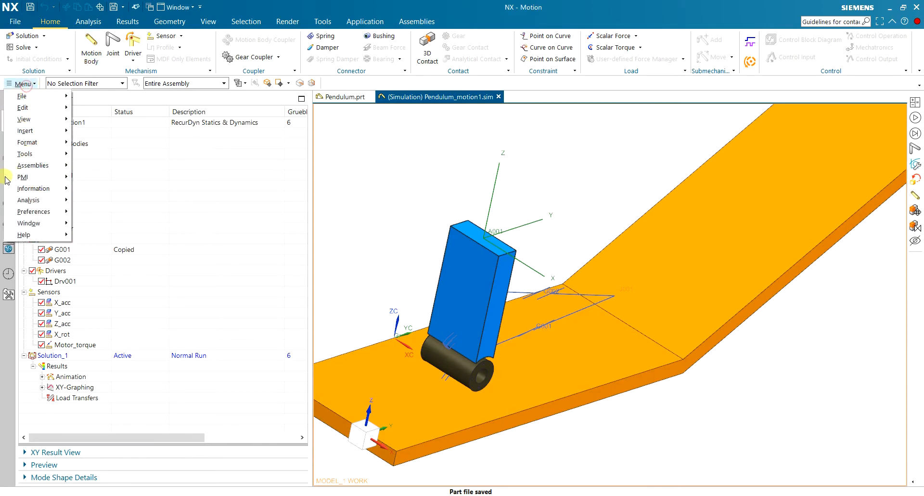
pyautogui.click(39, 130)
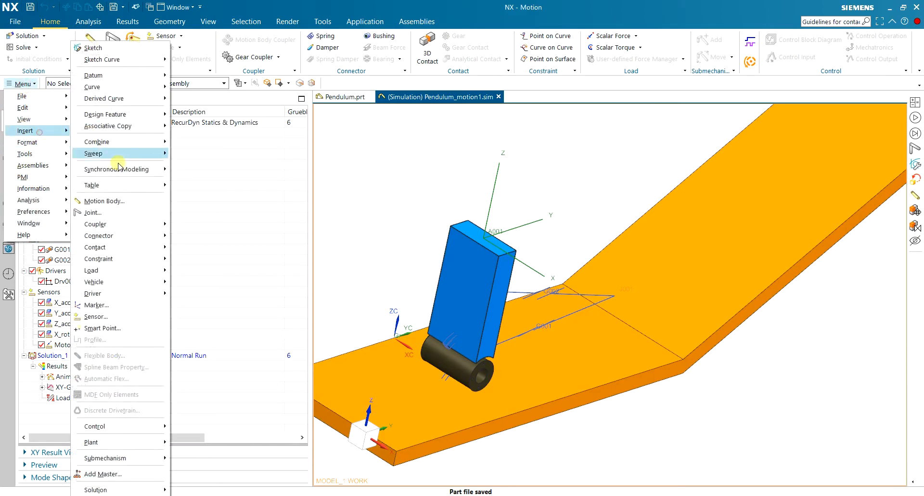
pyautogui.moveTo(130, 442)
pyautogui.click(181, 441)
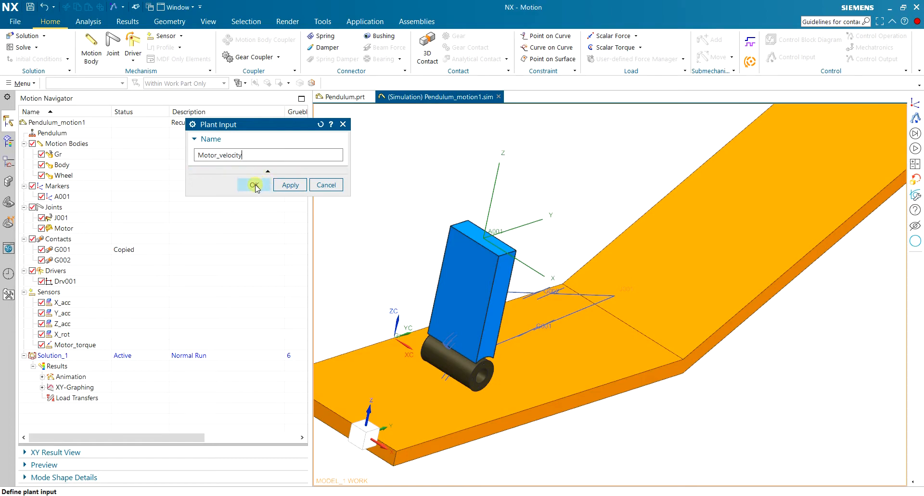
pyautogui.click(255, 185)
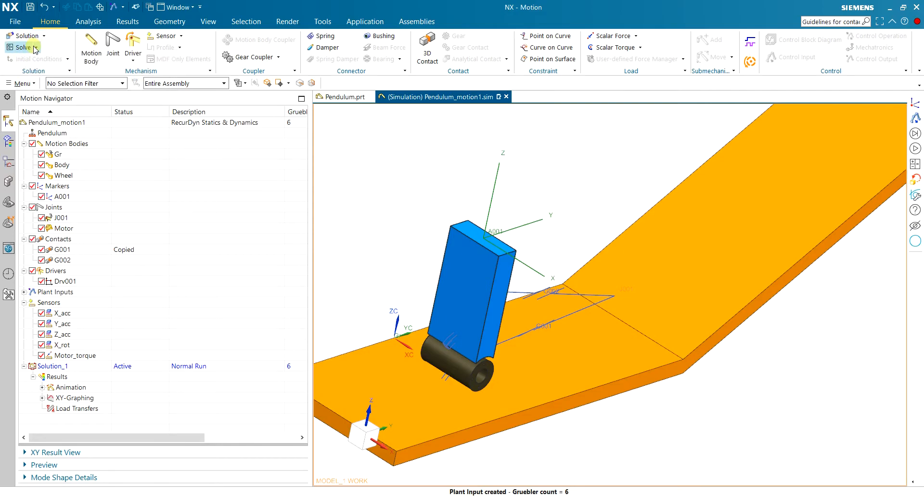
# Create a sensor-type plant output from the X_acc sensor, named X__acc with a double underscore.
pyautogui.click(23, 83)
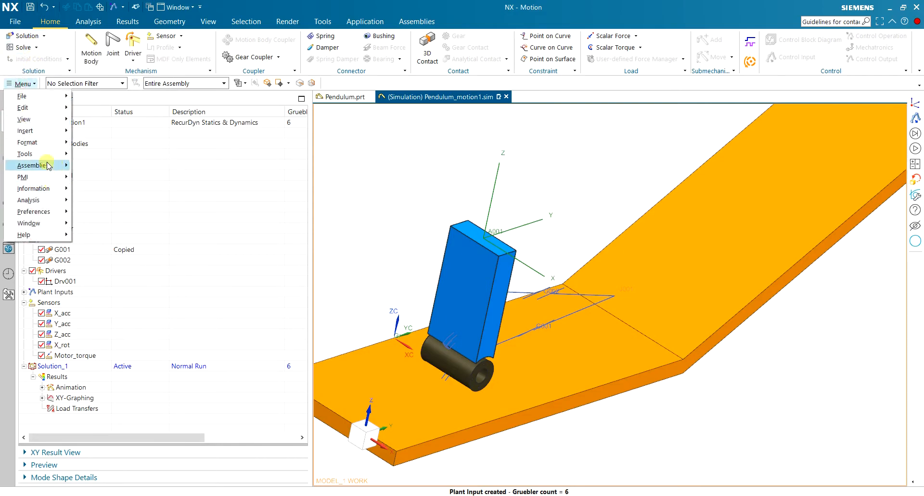
pyautogui.click(49, 133)
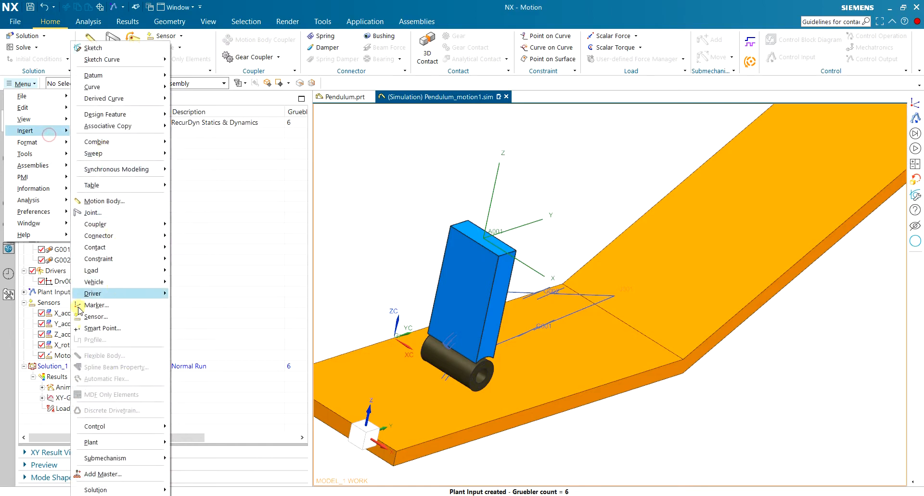
pyautogui.moveTo(132, 442)
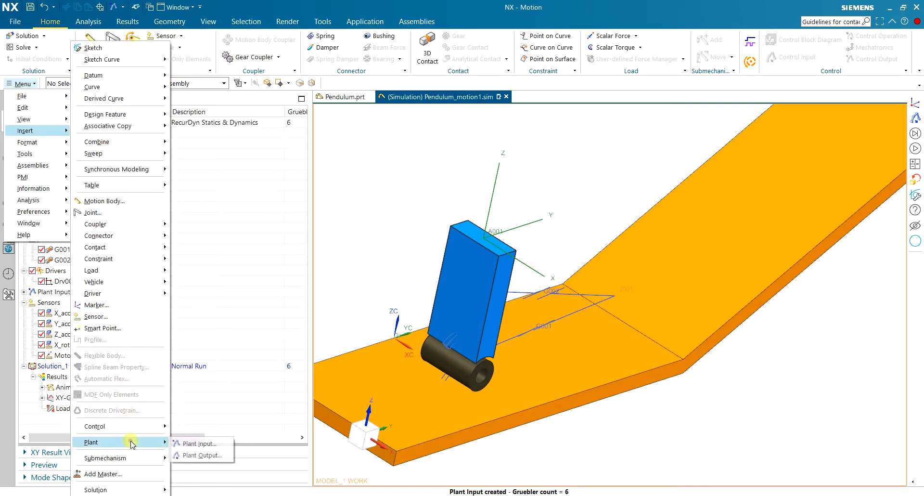
pyautogui.click(200, 455)
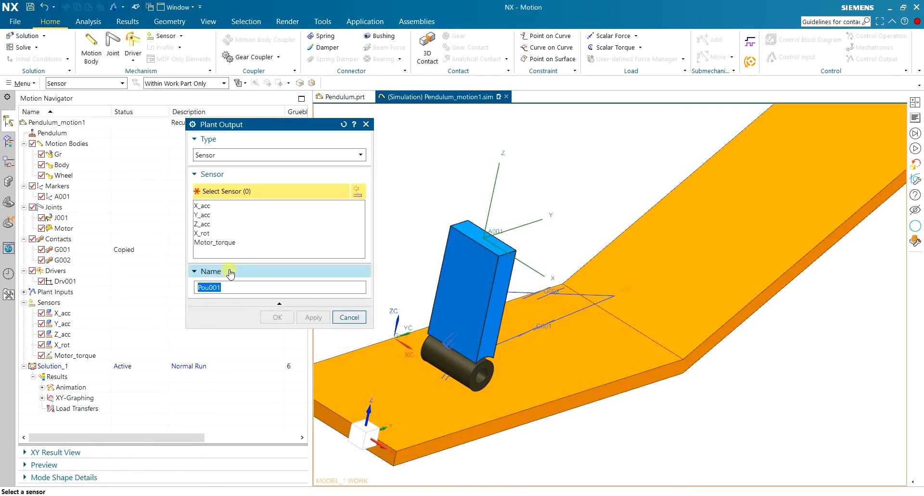
pyautogui.click(205, 206)
pyautogui.click(215, 242)
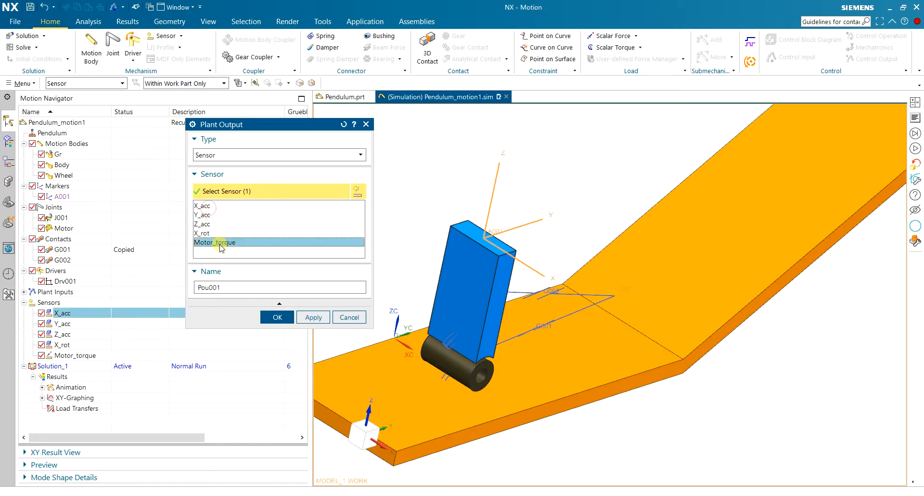
pyautogui.click(208, 205)
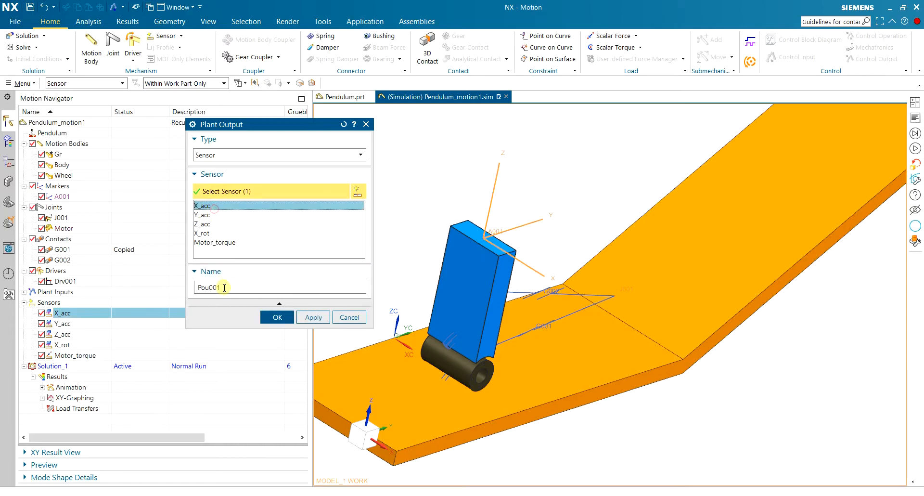
pyautogui.doubleClick(222, 287)
pyautogui.write('X_acc')
pyautogui.click(313, 317)
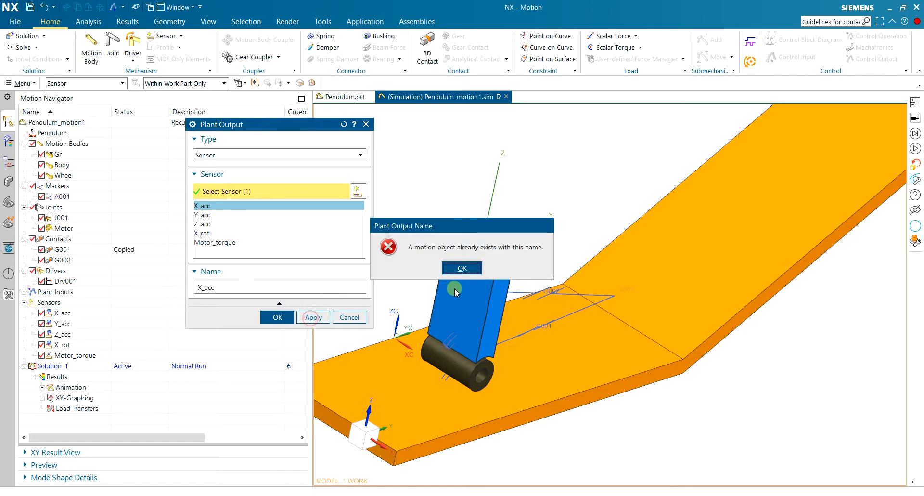
pyautogui.click(461, 268)
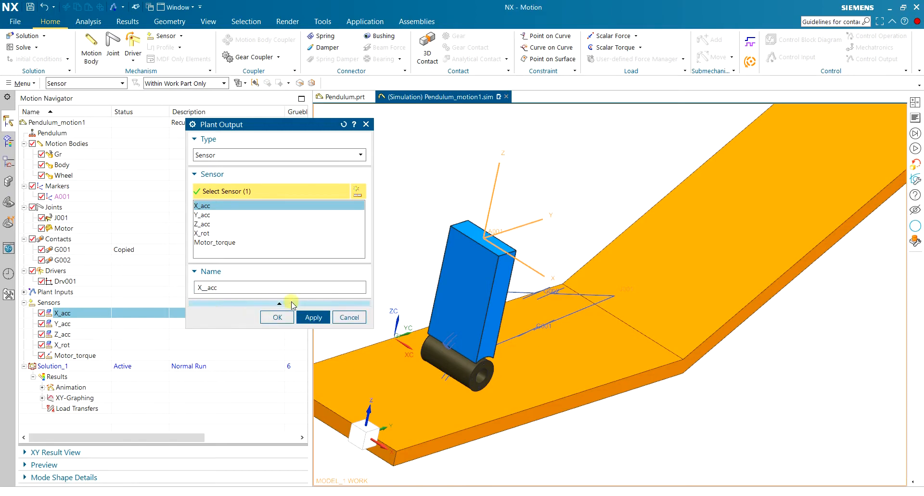
pyautogui.click(313, 317)
# Create a plant output from the Y_acc sensor, named Y__acc.
pyautogui.click(212, 216)
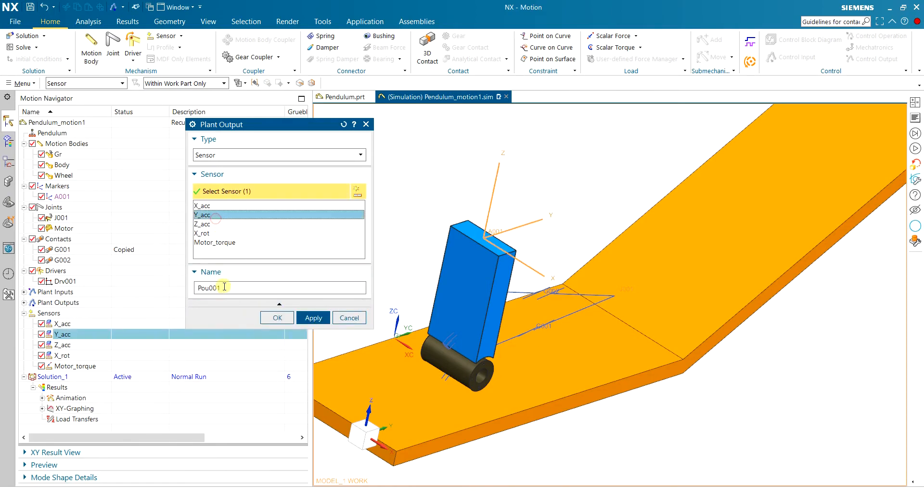
pyautogui.write('Y')
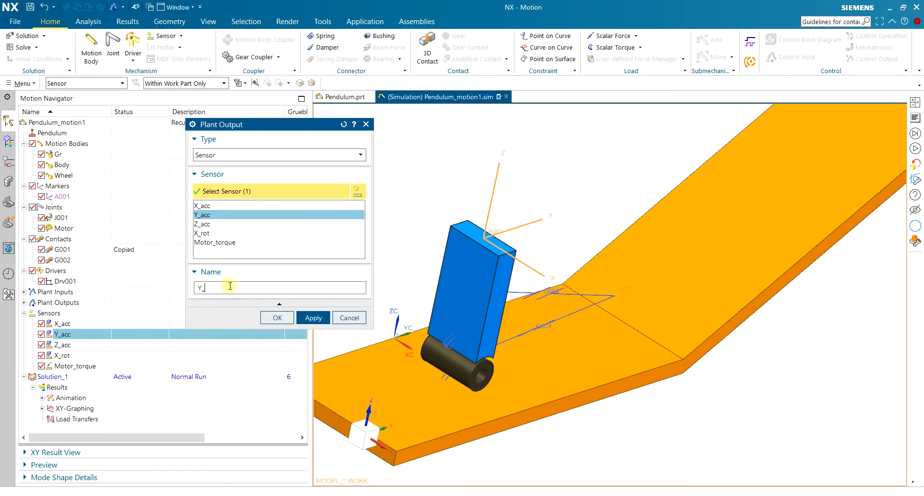
pyautogui.write('__ac')
pyautogui.click(313, 317)
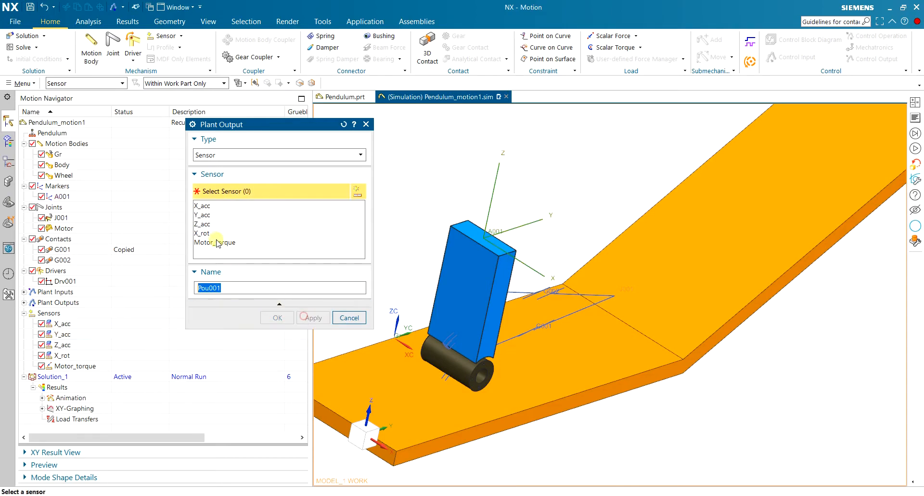
# Create a plant output from the Z_acc sensor, named Z__acc.
pyautogui.click(214, 224)
pyautogui.click(235, 285)
pyautogui.click(235, 286)
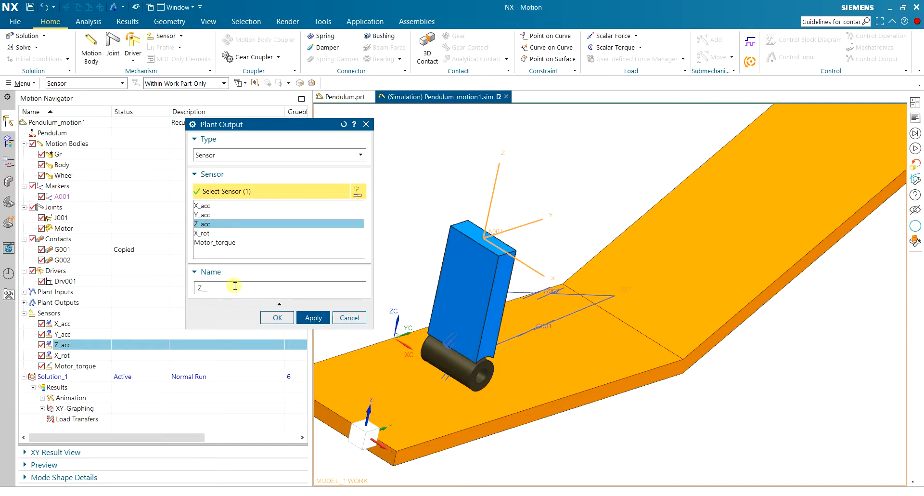
pyautogui.click(312, 317)
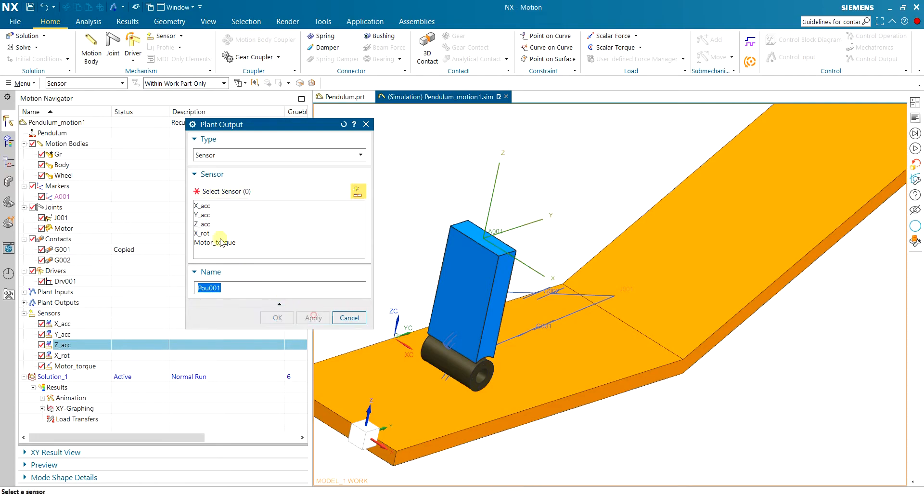
# Create a plant output from the X_rot sensor, named X__rot.
pyautogui.click(207, 233)
pyautogui.click(245, 288)
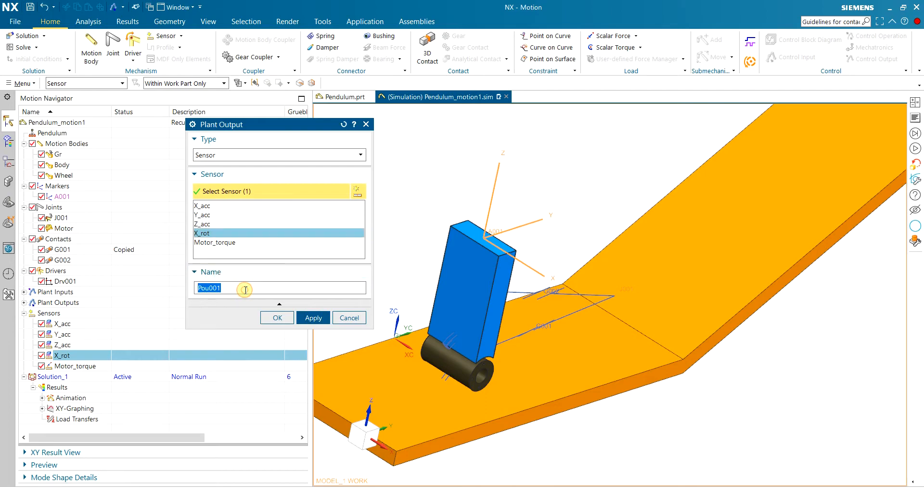
pyautogui.write('X__rot')
pyautogui.click(313, 317)
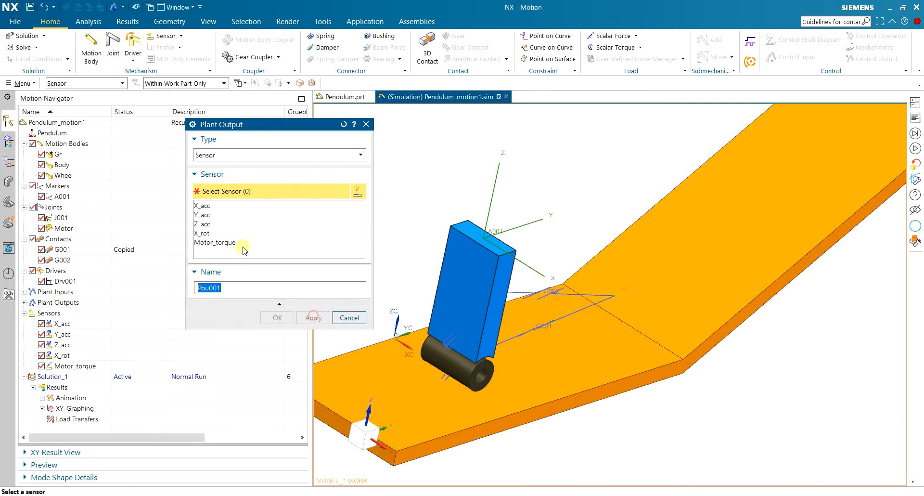
# Create a plant output from the Motor_torque sensor, named Motor__torque, and finish defining plant outputs.
pyautogui.click(240, 242)
pyautogui.click(239, 288)
pyautogui.write('Motor__torque')
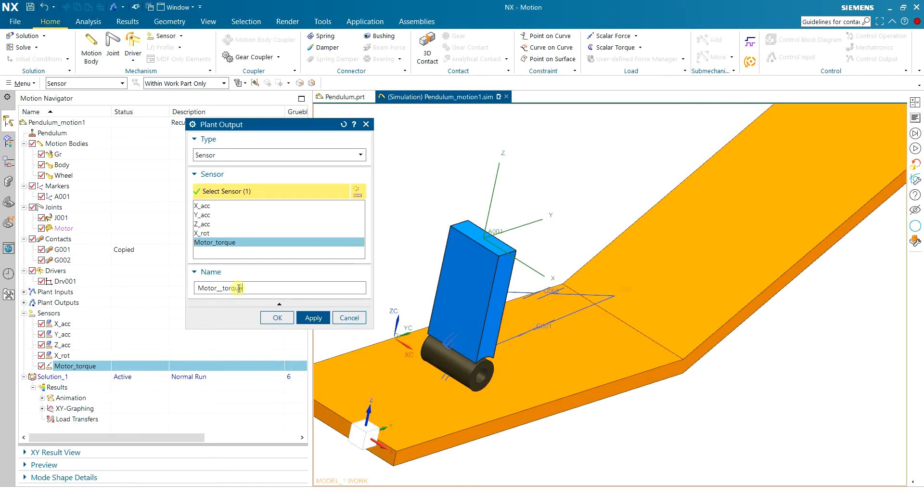
pyautogui.click(272, 318)
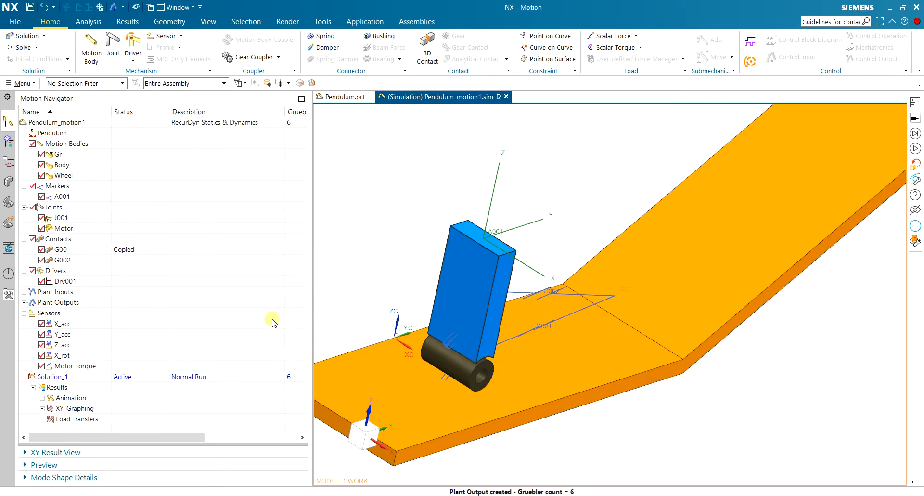
# Collapse the Sensors group and expand Plant Inputs to review the Motor_velocity input.
pyautogui.click(25, 313)
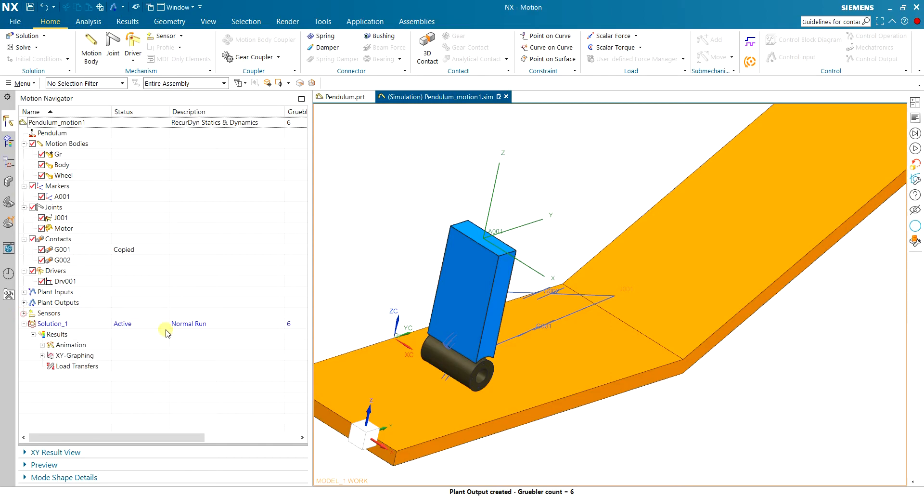
pyautogui.click(24, 291)
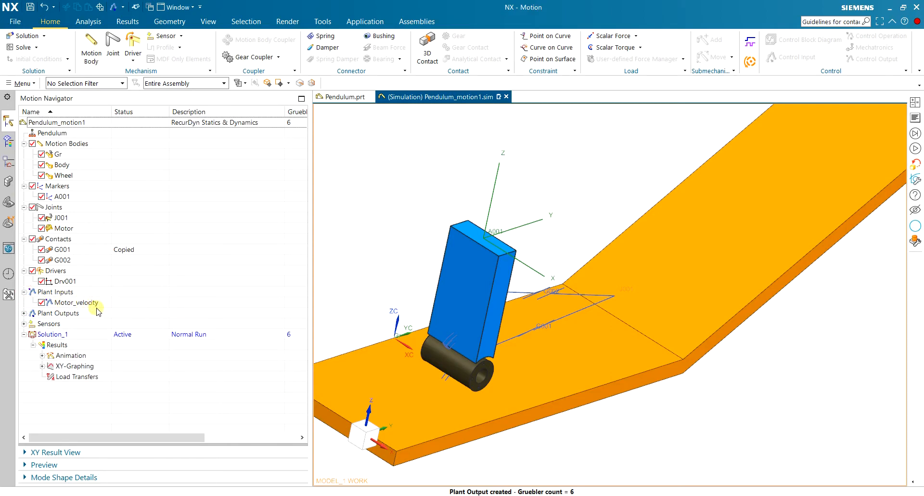
pyautogui.click(90, 303)
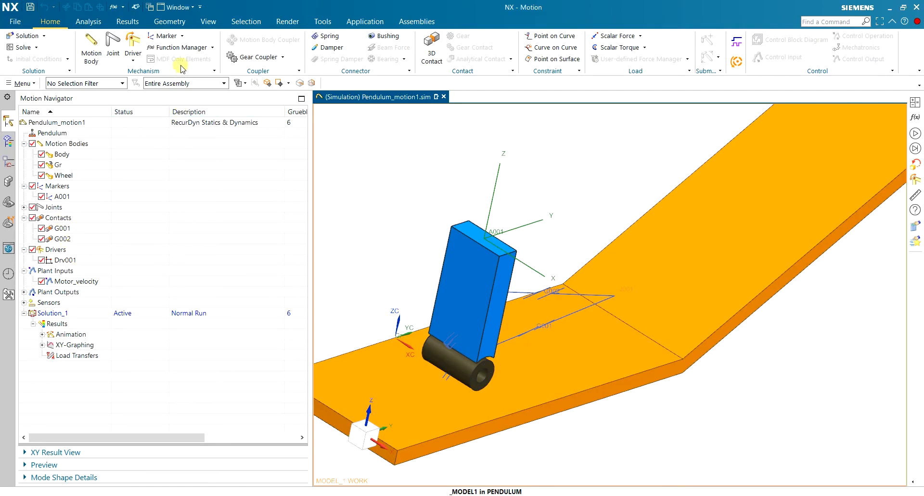
# Try to create a time-based motion math function named S1 with the formula 1.
pyautogui.click(188, 47)
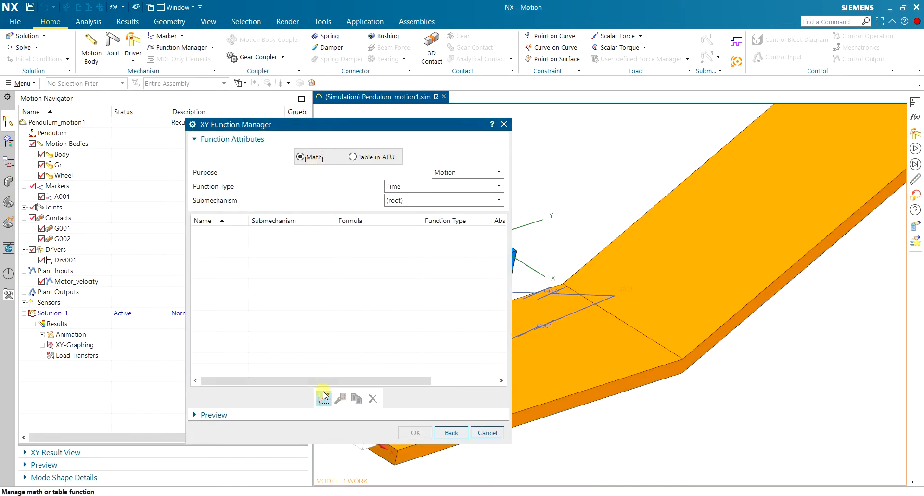
pyautogui.click(322, 397)
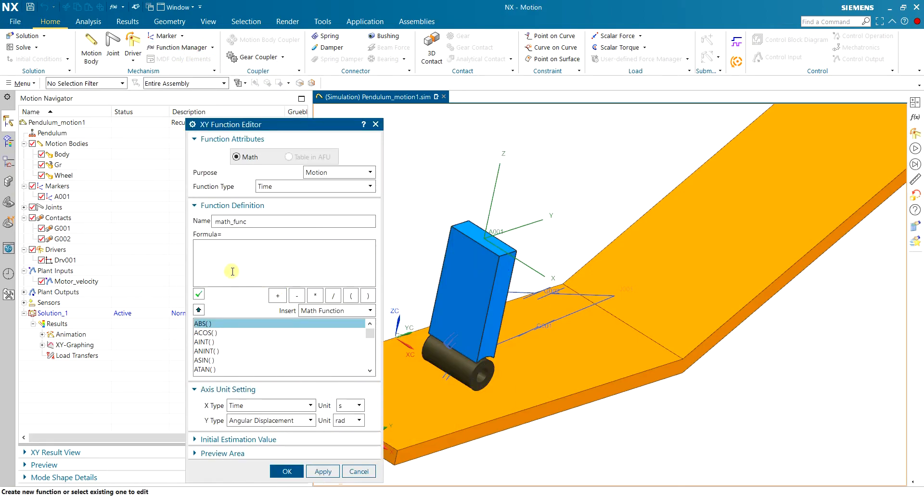
pyautogui.doubleClick(262, 224)
pyautogui.write('S1')
pyautogui.write('1')
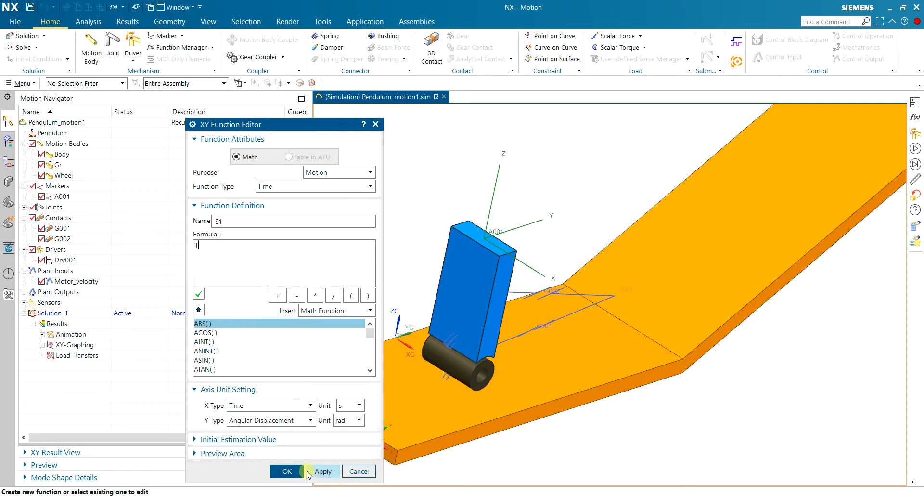
pyautogui.click(322, 471)
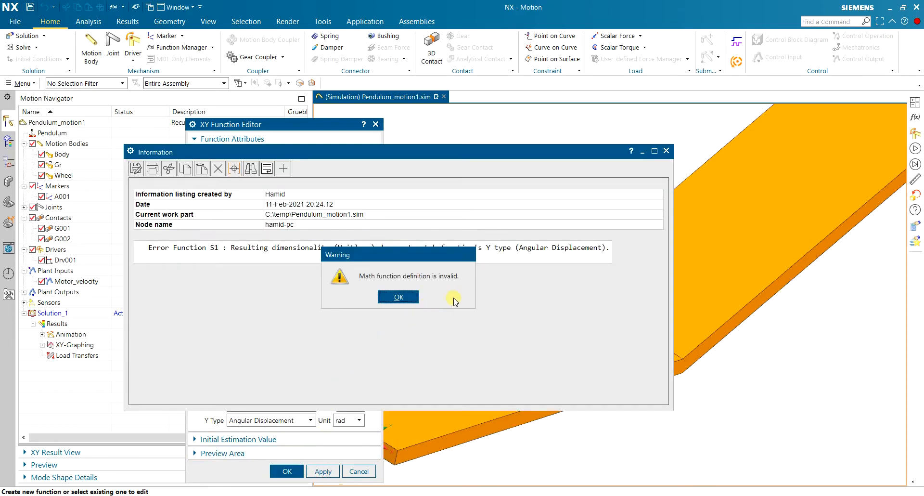
pyautogui.moveTo(427, 254); pyautogui.dragTo(426, 287)
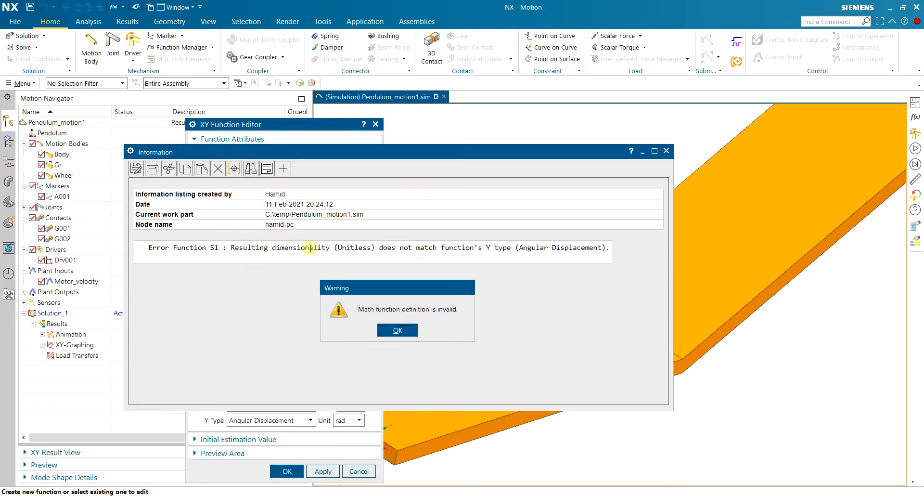
pyautogui.click(407, 329)
pyautogui.click(666, 151)
pyautogui.moveTo(310, 125); pyautogui.dragTo(517, 110)
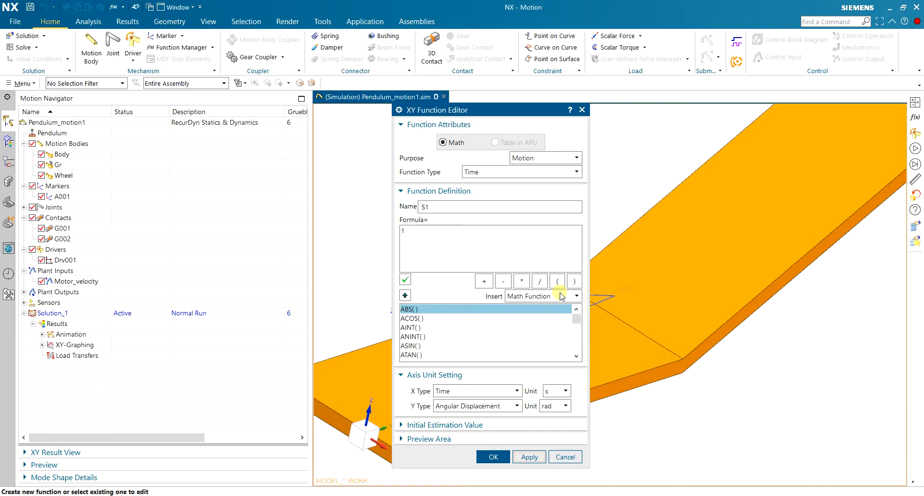
pyautogui.click(559, 455)
pyautogui.click(686, 417)
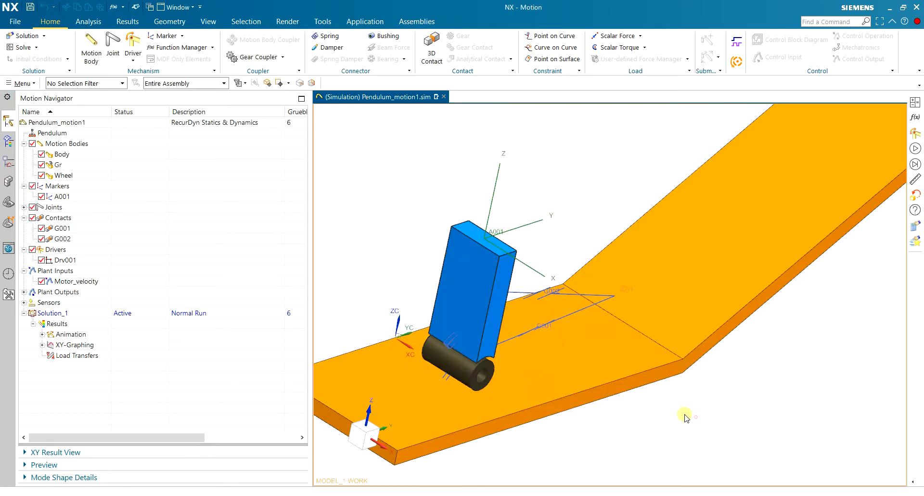
# Set the Math Functions Unit Policy to Ignore Units in the motion preferences.
pyautogui.click(10, 21)
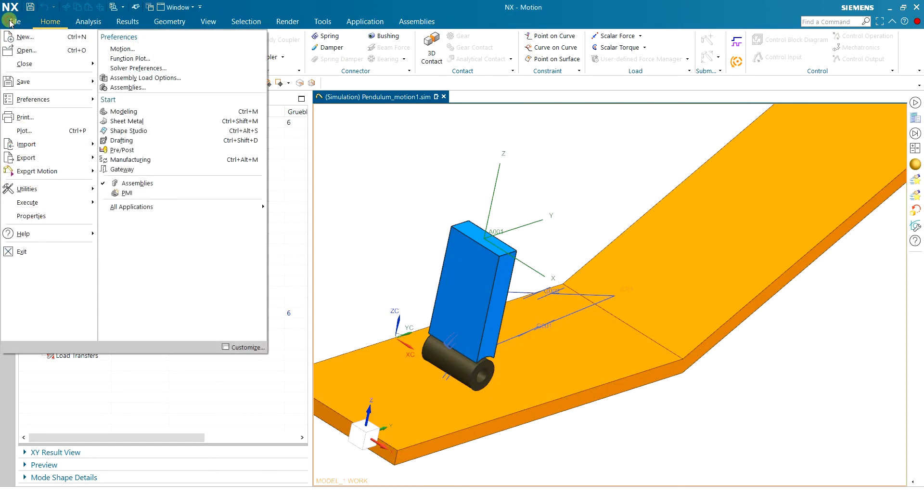
pyautogui.moveTo(31, 97)
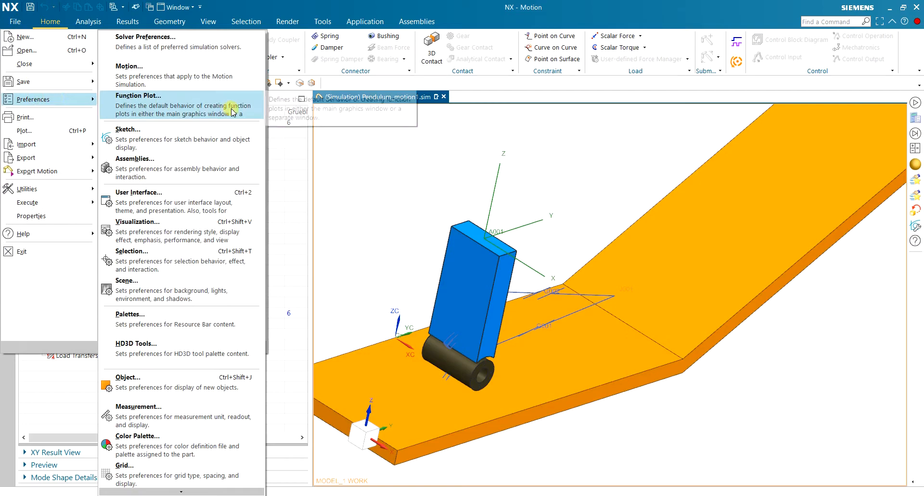
pyautogui.click(183, 76)
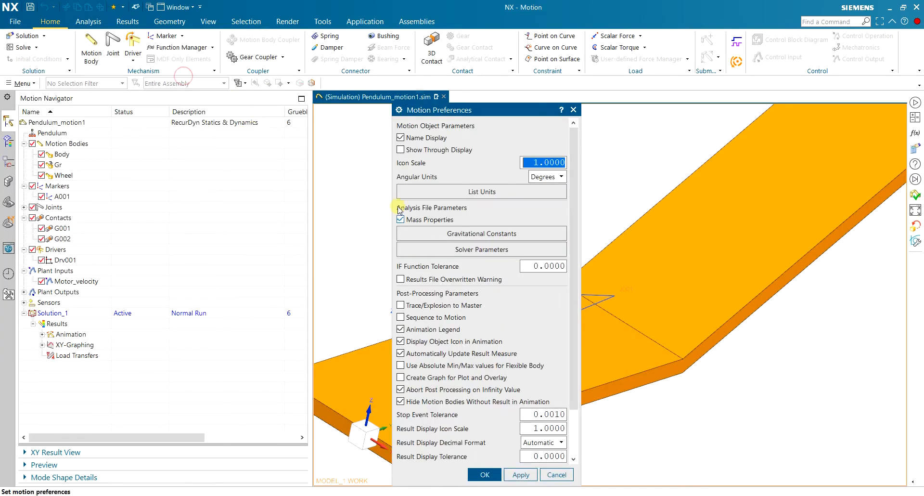
pyautogui.scroll(-3, 502, 327)
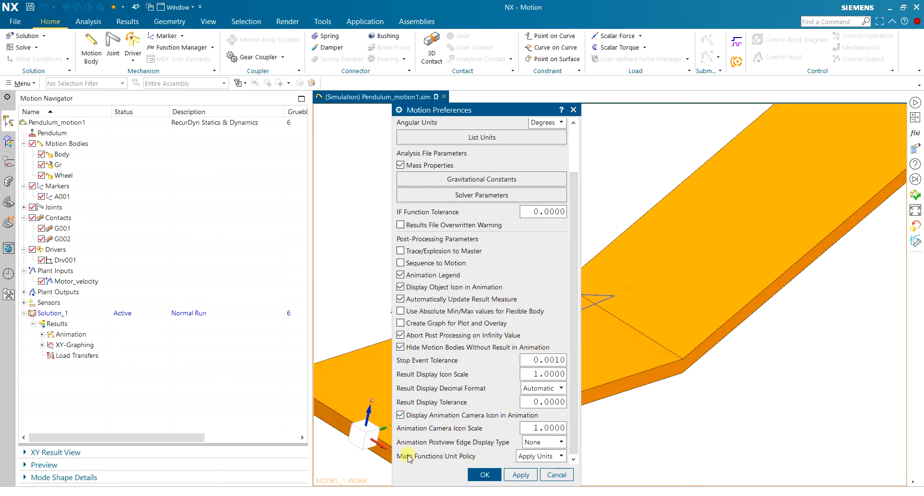
pyautogui.click(558, 463)
pyautogui.click(550, 465)
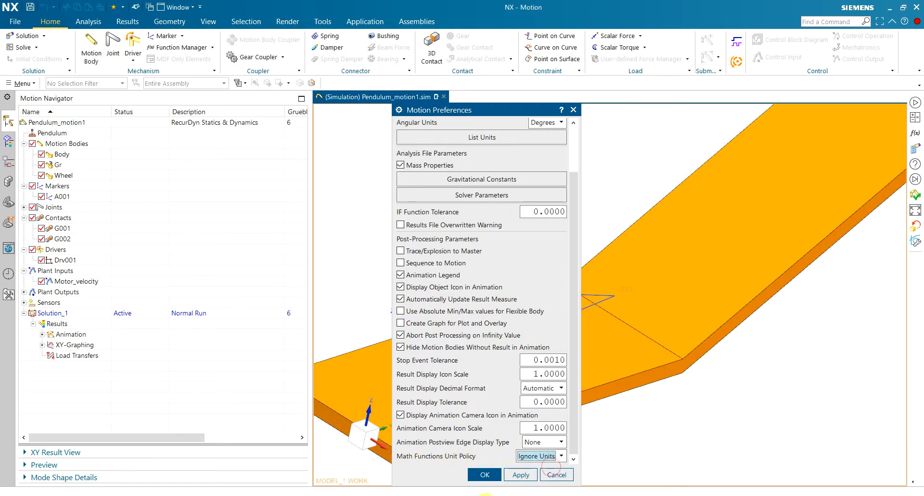
pyautogui.click(484, 474)
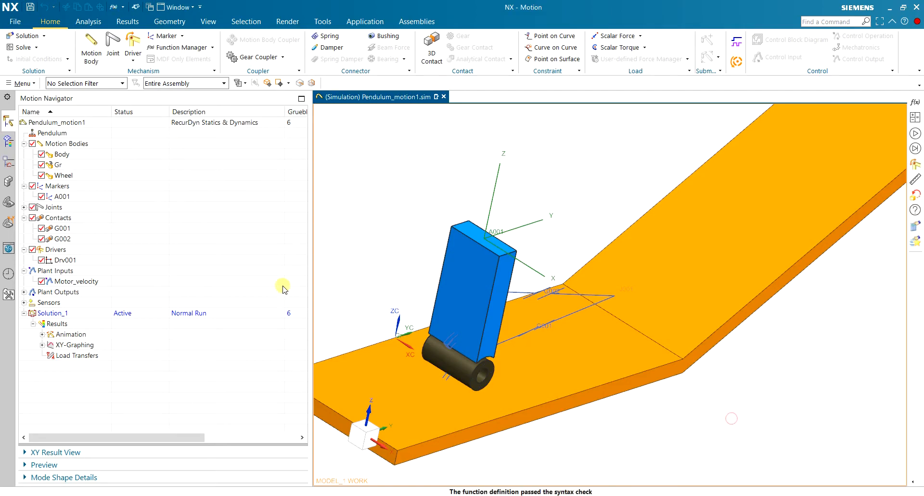
# Edit the Drv001 joint driver and set its rotation type to Function.
pyautogui.click(57, 262)
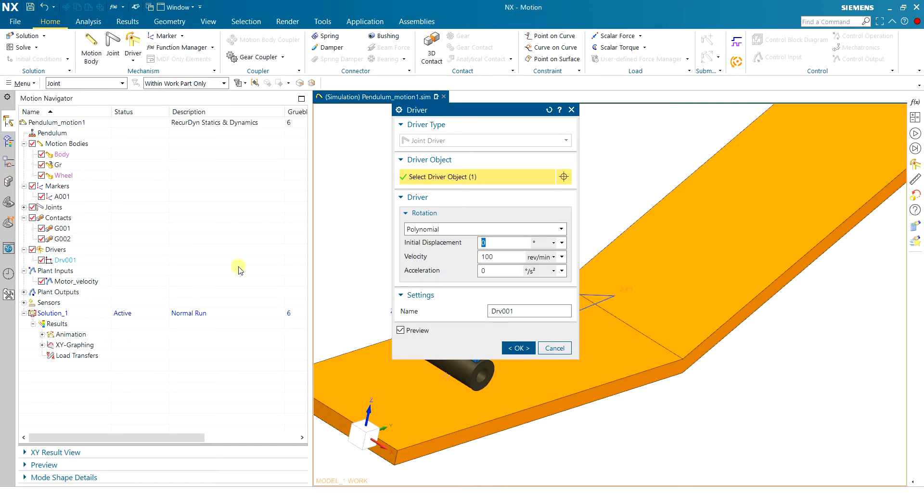
pyautogui.click(429, 229)
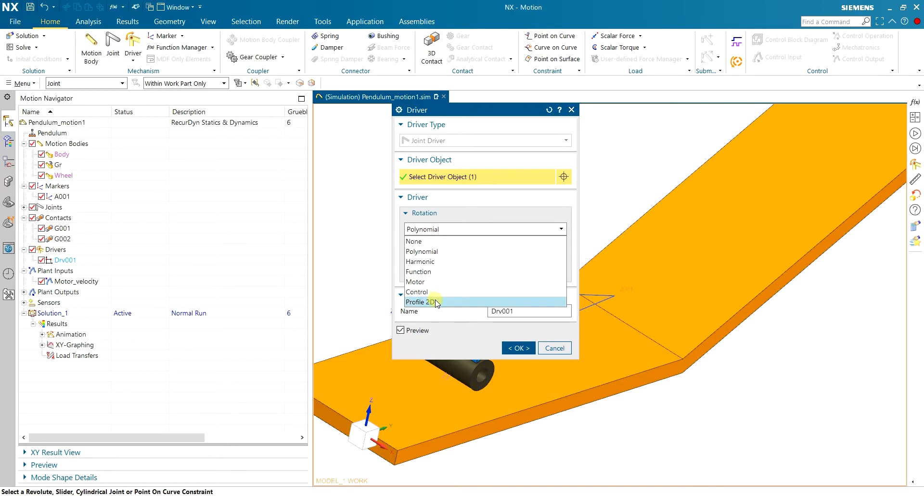
pyautogui.click(427, 272)
# Start a new math function for the driver's velocity and name it Signal1.
pyautogui.click(556, 285)
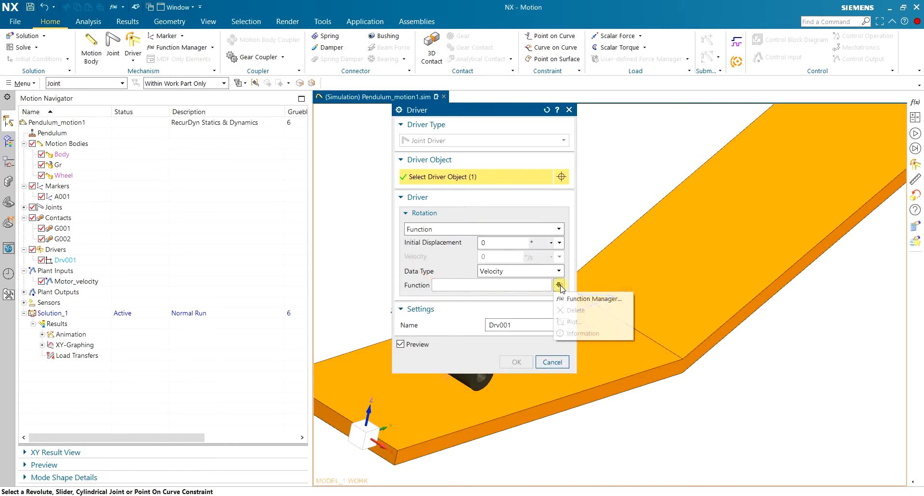
pyautogui.click(567, 300)
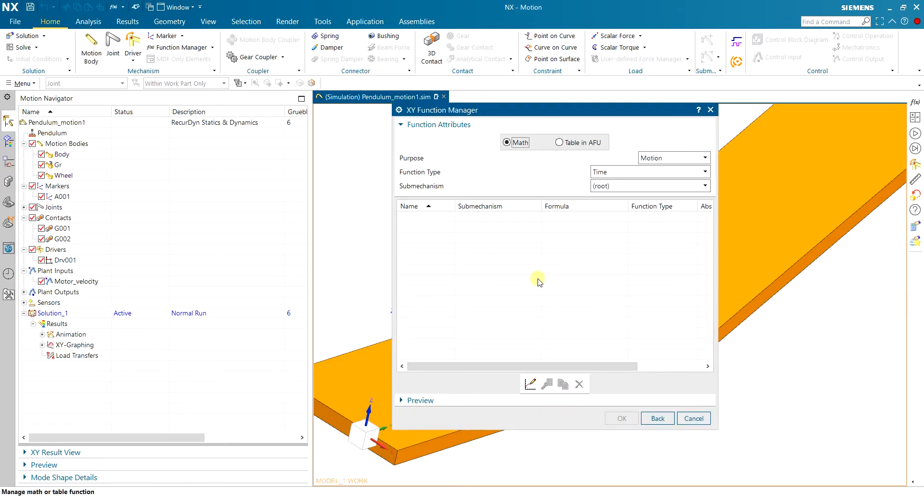
pyautogui.click(530, 384)
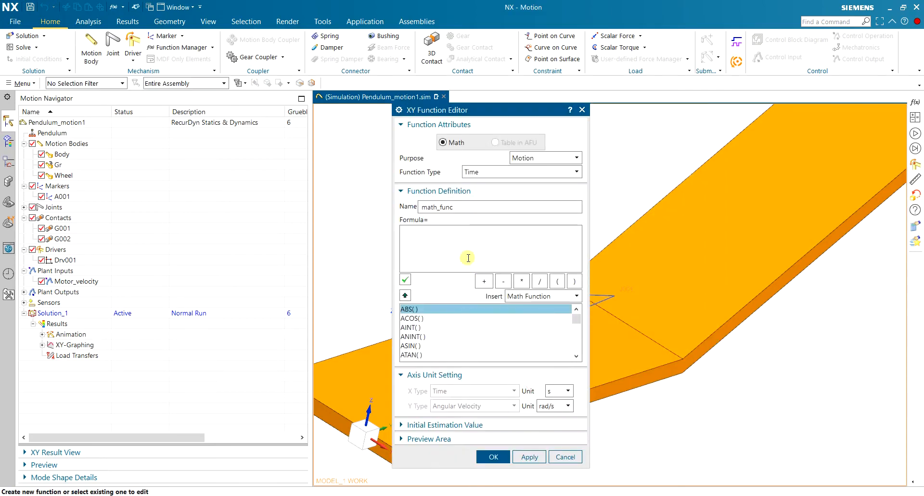
pyautogui.doubleClick(471, 205)
pyautogui.write('Signal1')
pyautogui.click(514, 240)
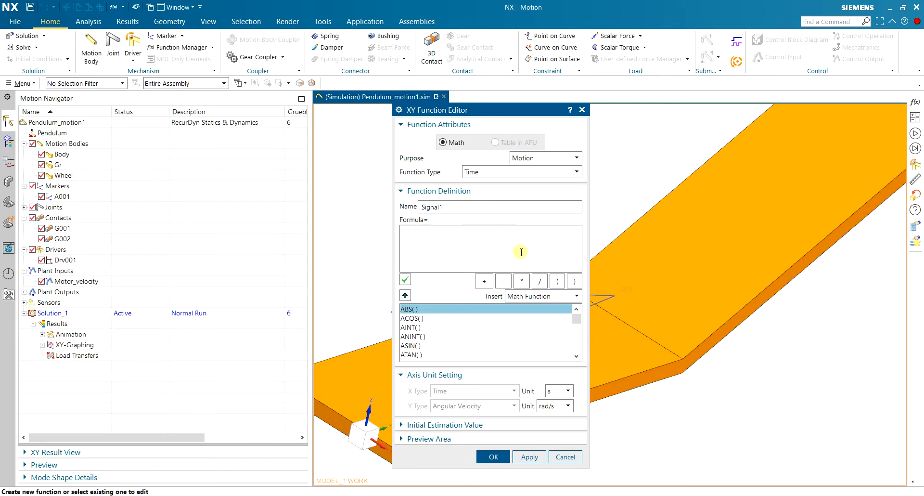
# Insert the Motor_velocity plant input as Signal1's formula, check its syntax, and apply the function to the Drv001 driver.
pyautogui.click(533, 296)
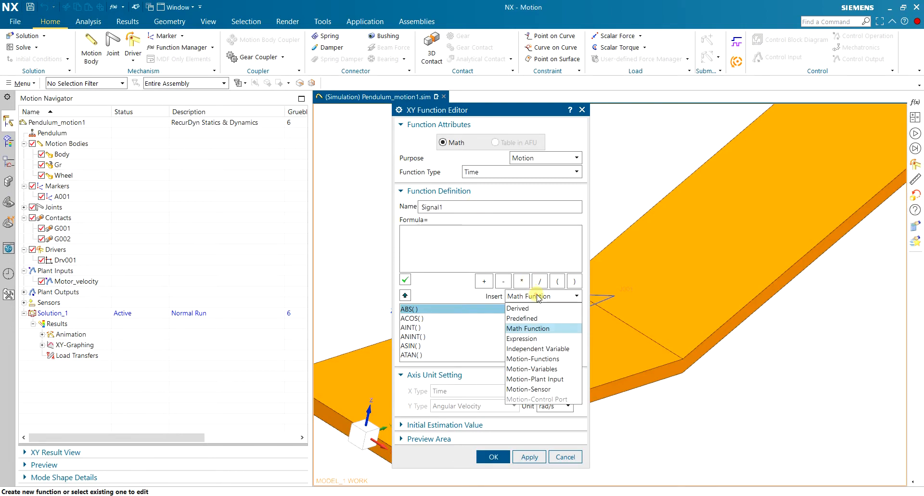
pyautogui.click(564, 380)
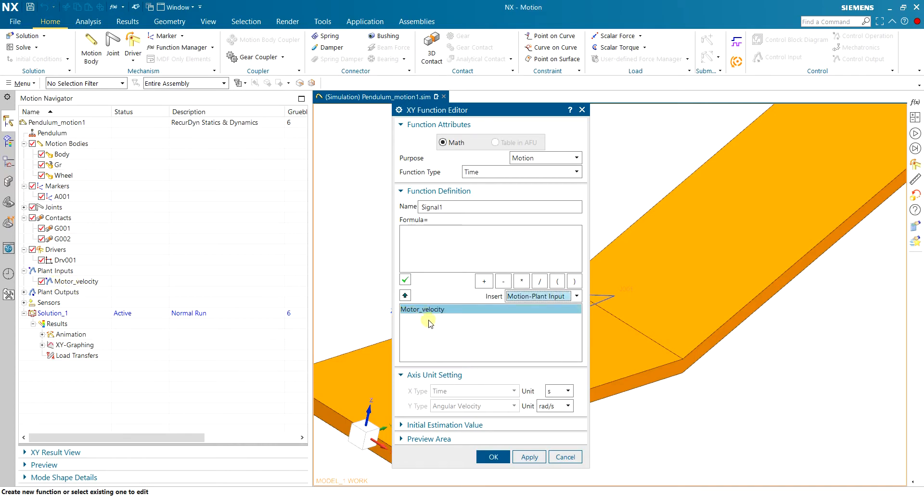
pyautogui.click(405, 295)
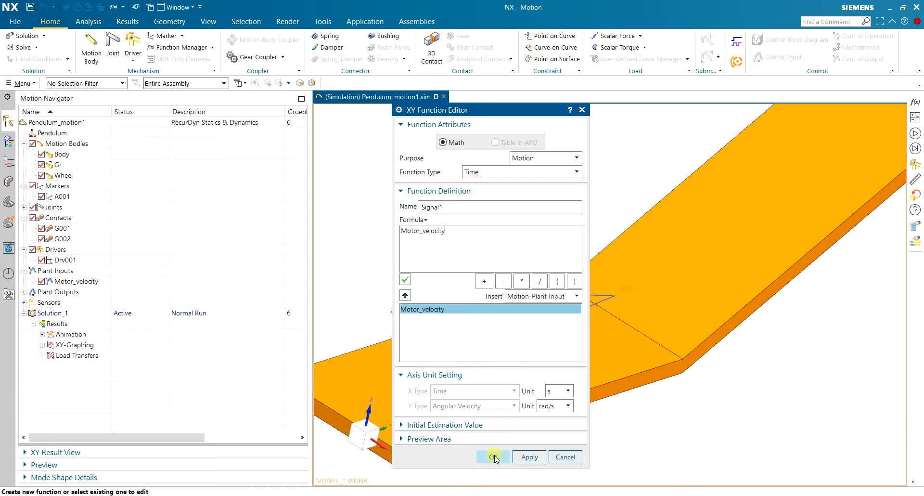
pyautogui.click(405, 280)
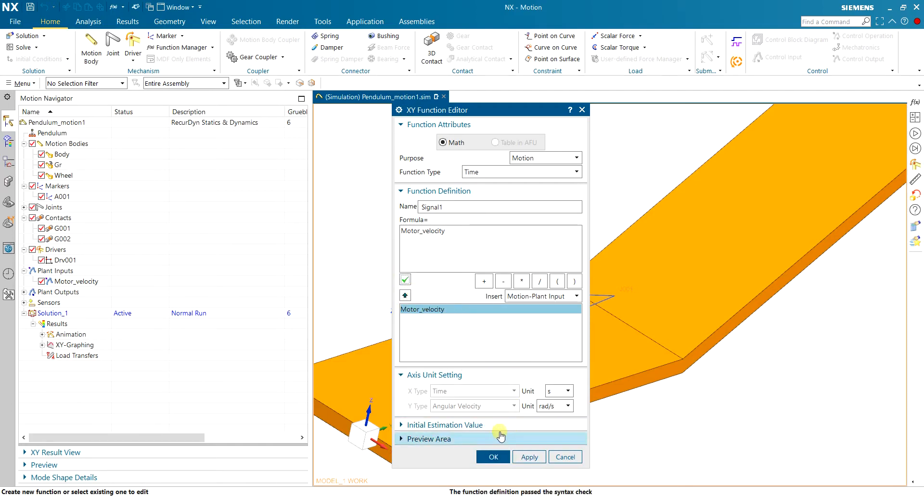
pyautogui.click(493, 456)
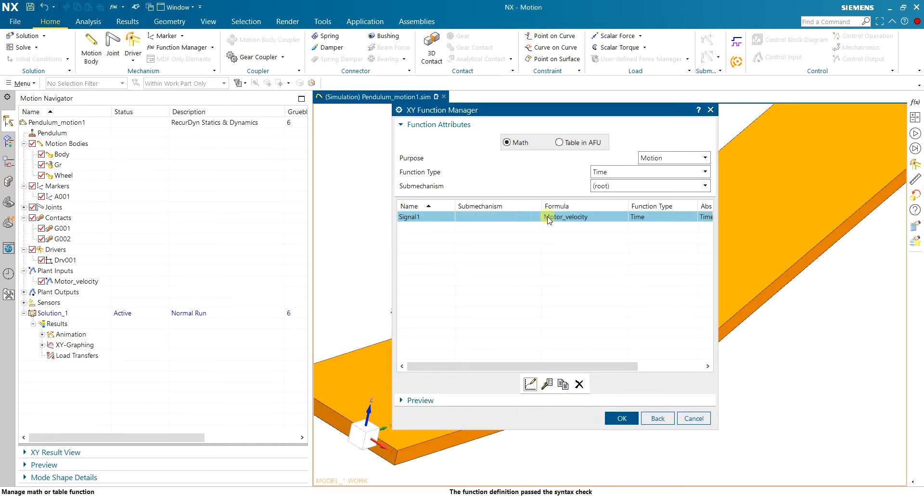
pyautogui.click(622, 419)
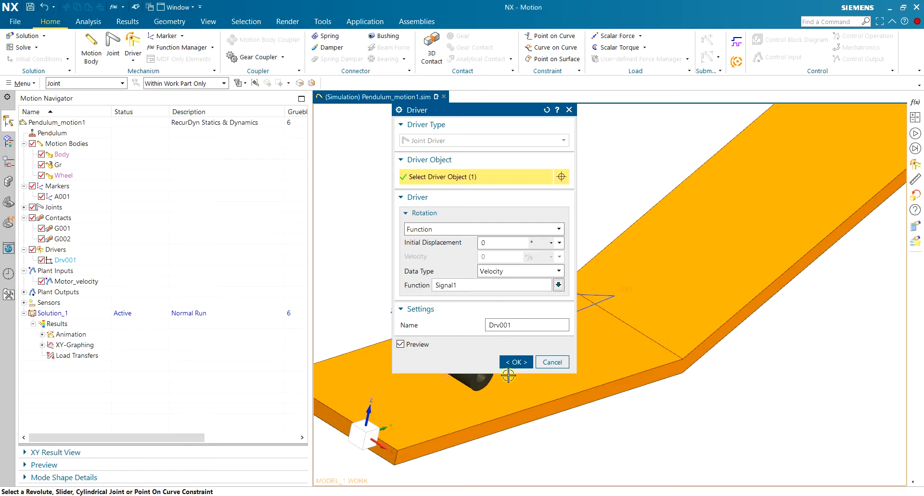
pyautogui.click(515, 362)
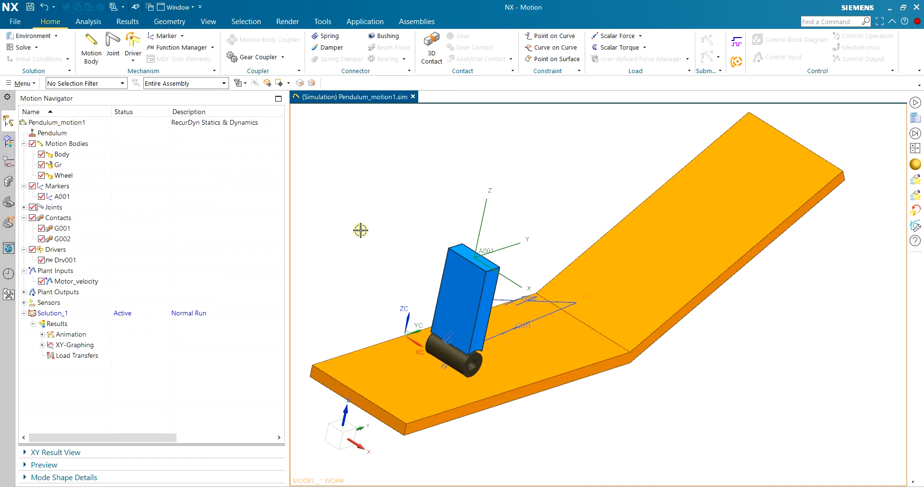
# Open the Customer Defaults at the RecurDyn Control/Dynamics settings for Motion Analysis, and enlarge the dialog.
pyautogui.scroll(2, 361, 230)
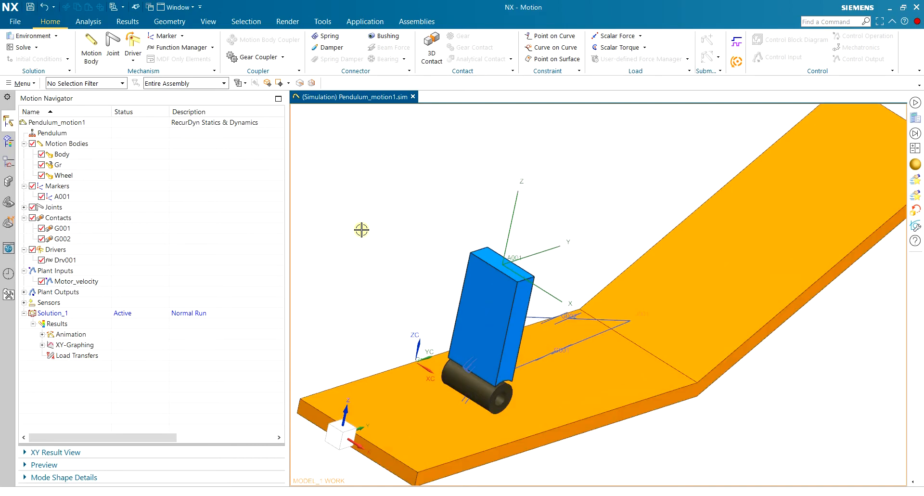
pyautogui.click(22, 21)
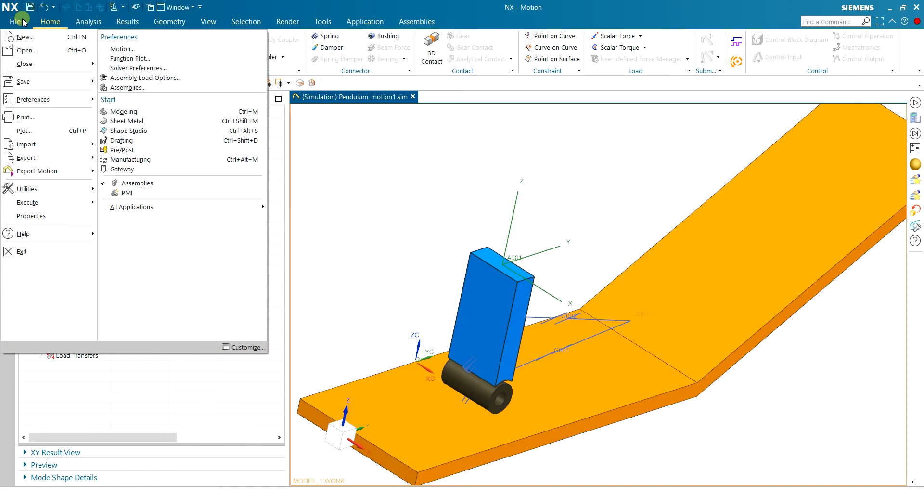
pyautogui.moveTo(38, 188)
pyautogui.click(179, 72)
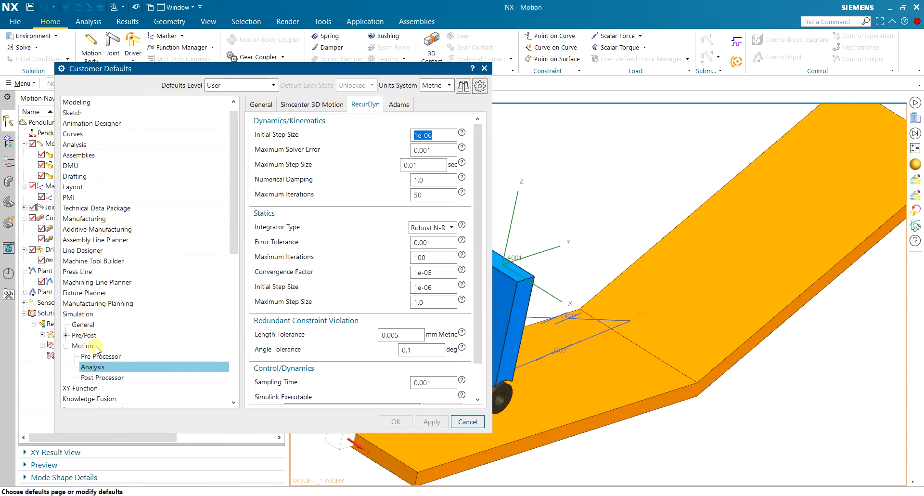
pyautogui.click(97, 368)
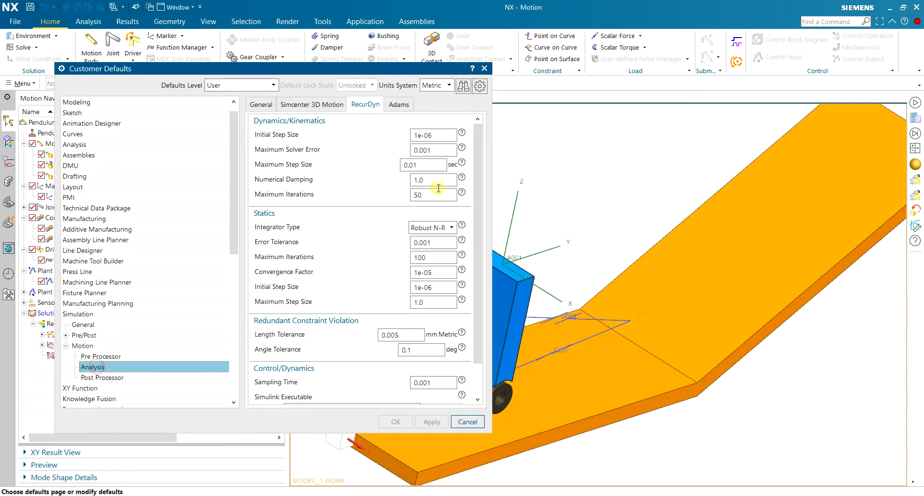
pyautogui.click(363, 103)
pyautogui.scroll(-2, 484, 262)
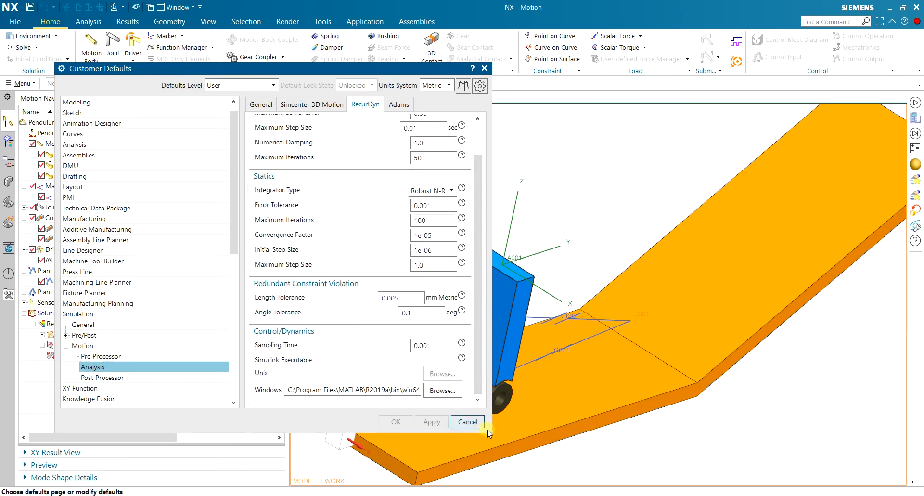
pyautogui.moveTo(492, 431); pyautogui.dragTo(793, 452)
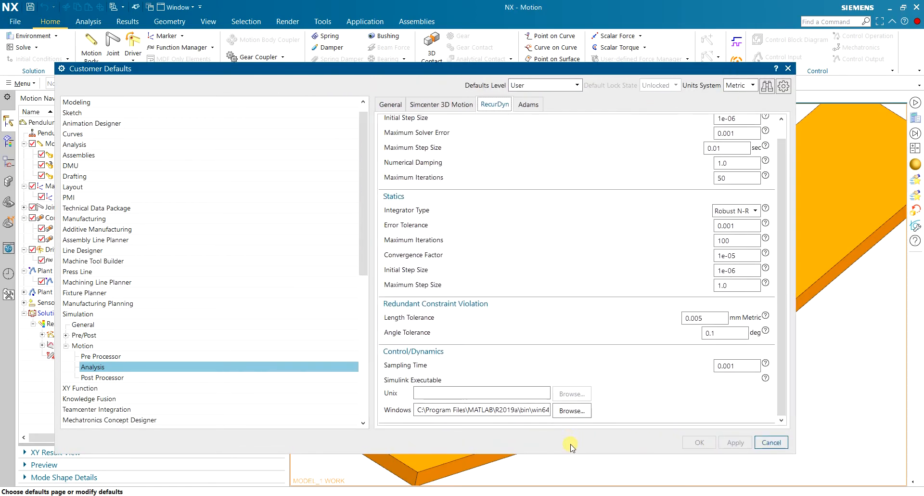
# Set the Windows Simulink executable to MATLAB.exe in the MATLAB R2019a bin\win64 folder and save the customer defaults.
pyautogui.click(515, 409)
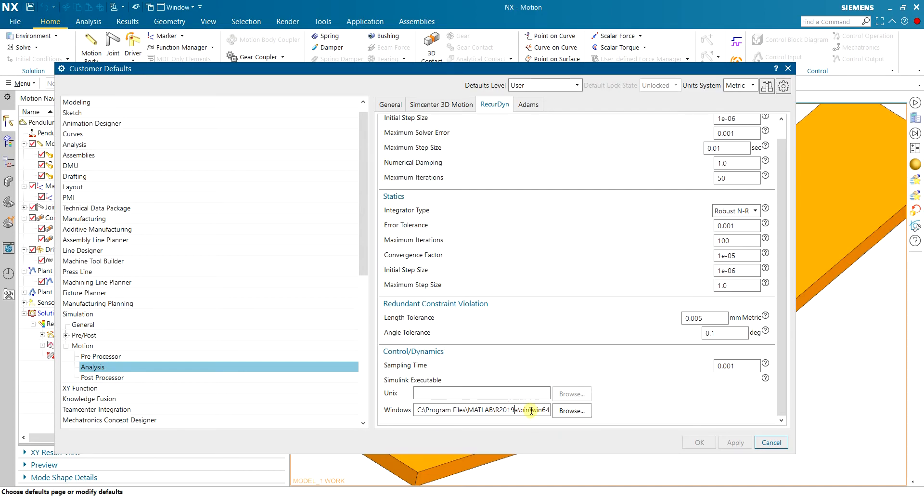
pyautogui.moveTo(531, 409); pyautogui.dragTo(368, 407)
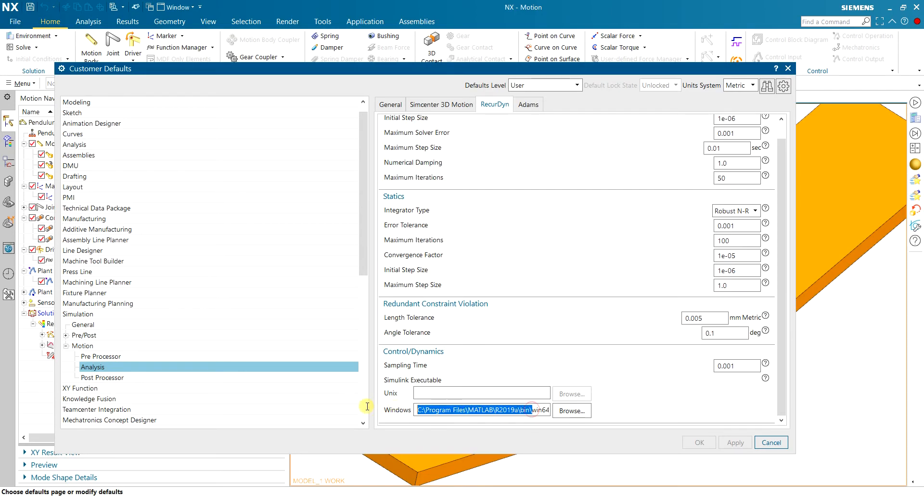
pyautogui.click(573, 413)
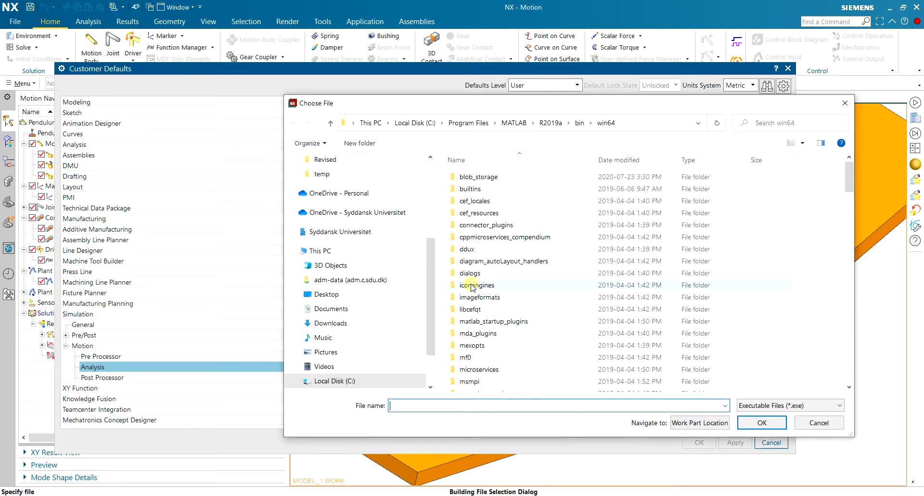
pyautogui.click(579, 123)
pyautogui.click(509, 234)
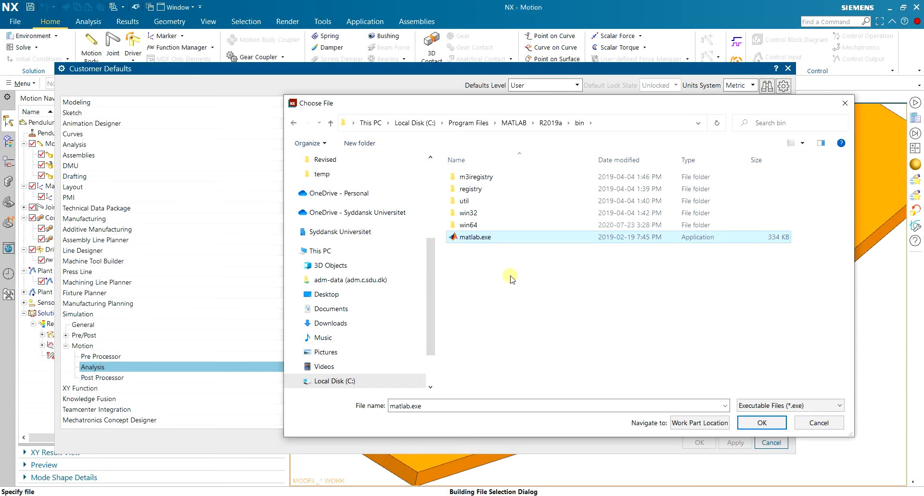
pyautogui.doubleClick(484, 226)
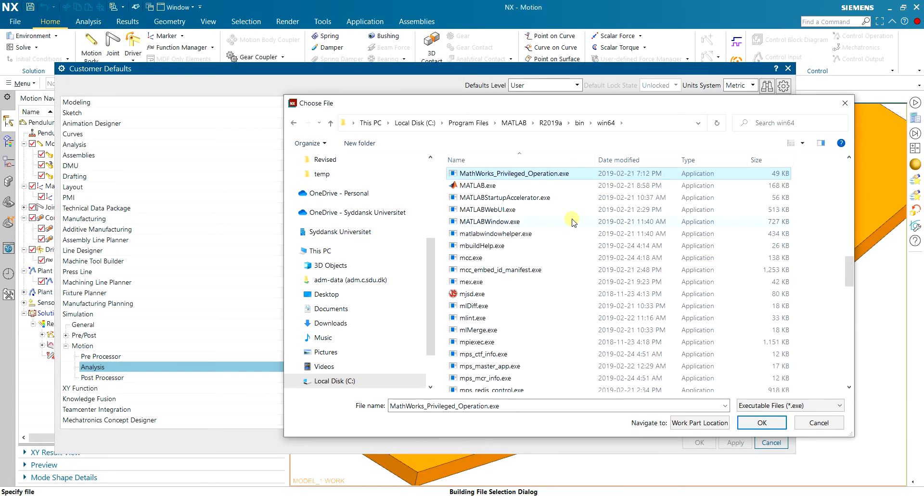
pyautogui.doubleClick(508, 186)
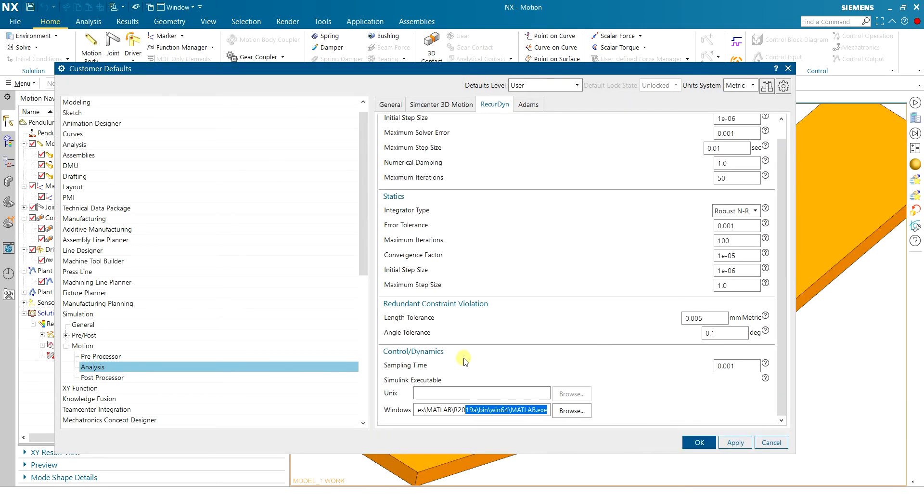
pyautogui.click(699, 442)
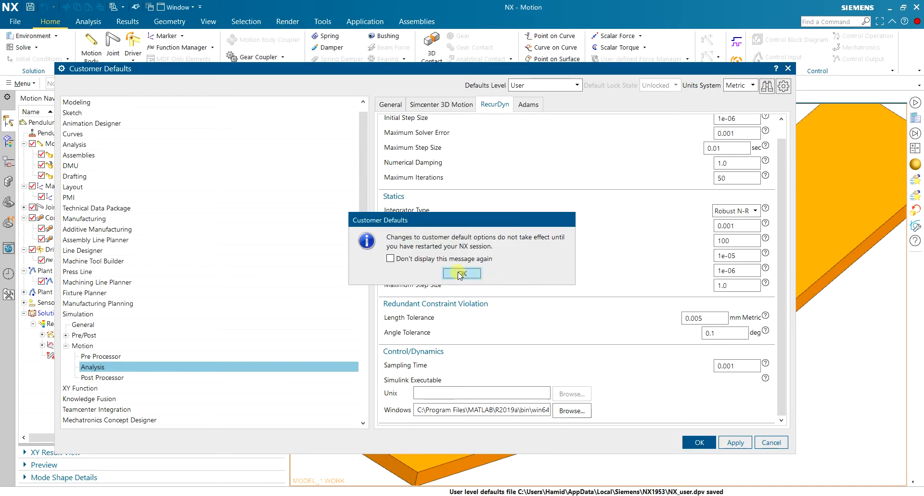
pyautogui.click(460, 273)
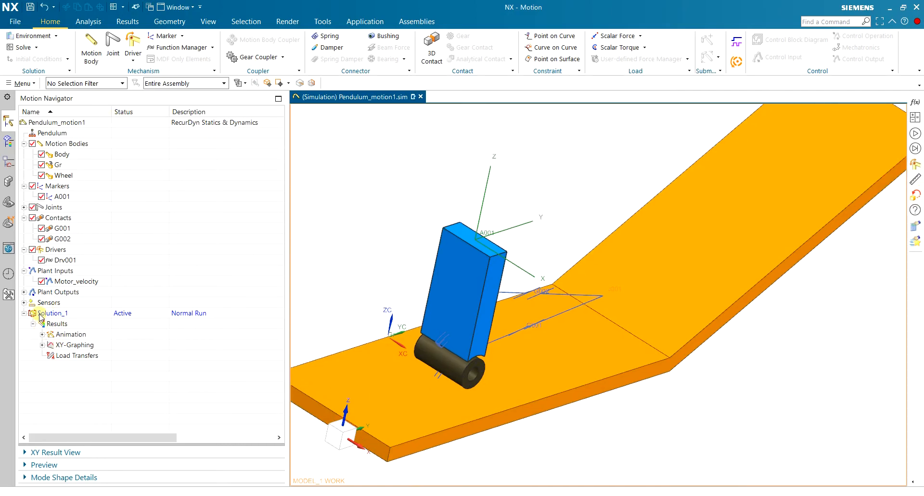
# Start the co-simulation Solve for Solution_1 and move its dialog clear of the model.
pyautogui.click(19, 47)
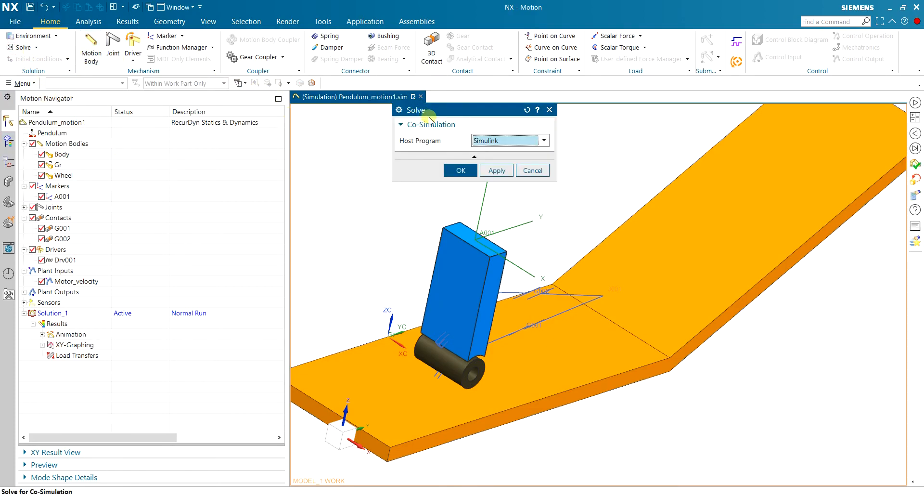
pyautogui.moveTo(447, 115); pyautogui.dragTo(427, 150)
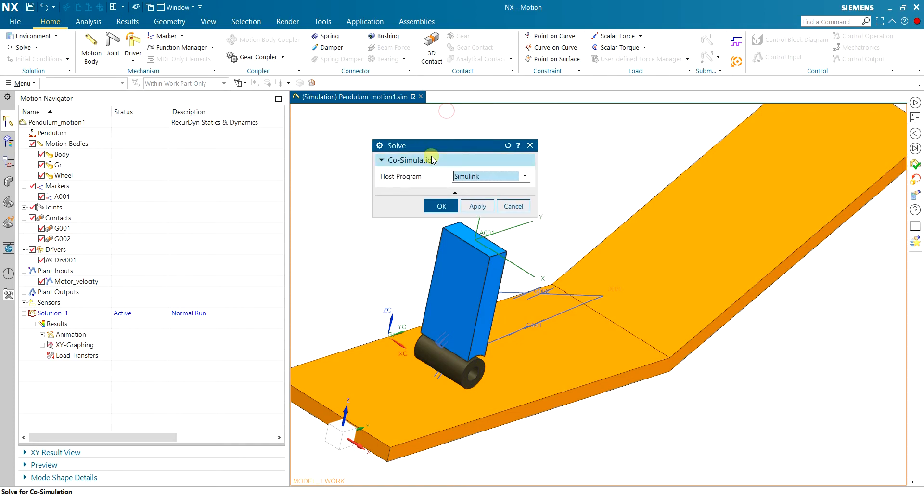
# Try Simcenter 3D Motion as the co-simulation host program, check its submit options, and return the host to Simulink.
pyautogui.click(491, 178)
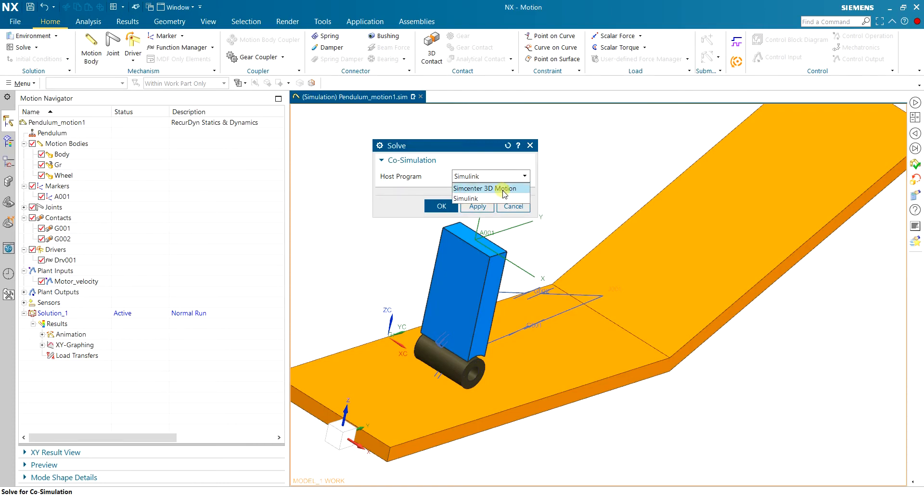
pyautogui.click(504, 189)
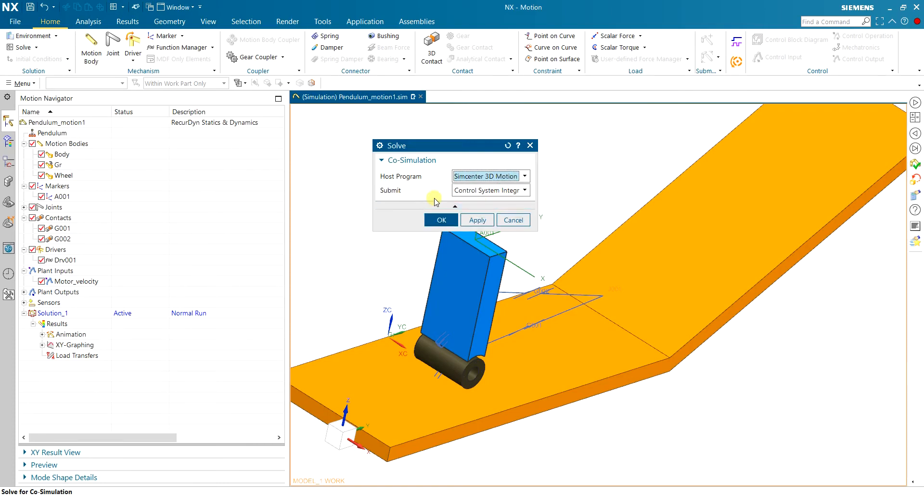
pyautogui.click(474, 191)
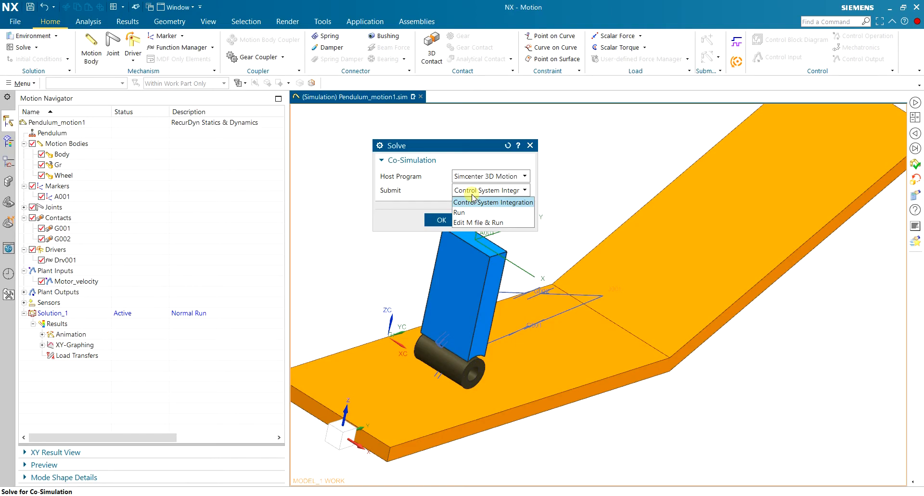
pyautogui.click(473, 196)
pyautogui.click(485, 176)
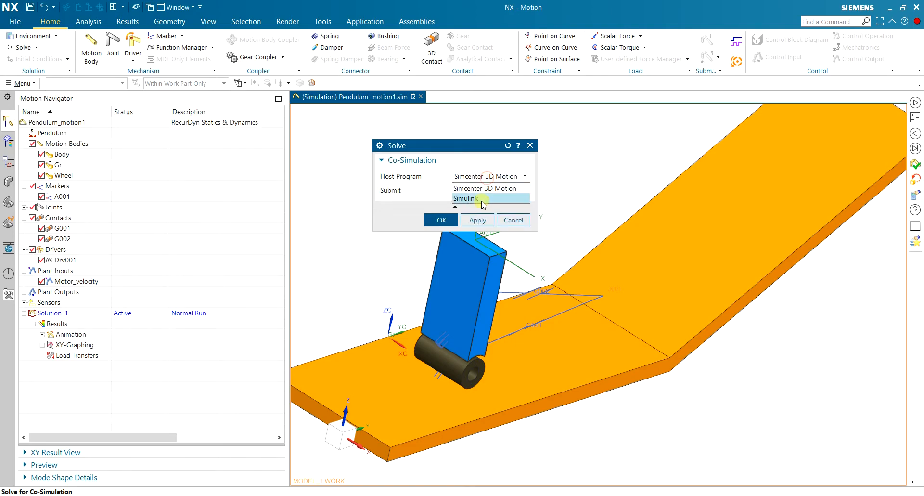
pyautogui.click(482, 200)
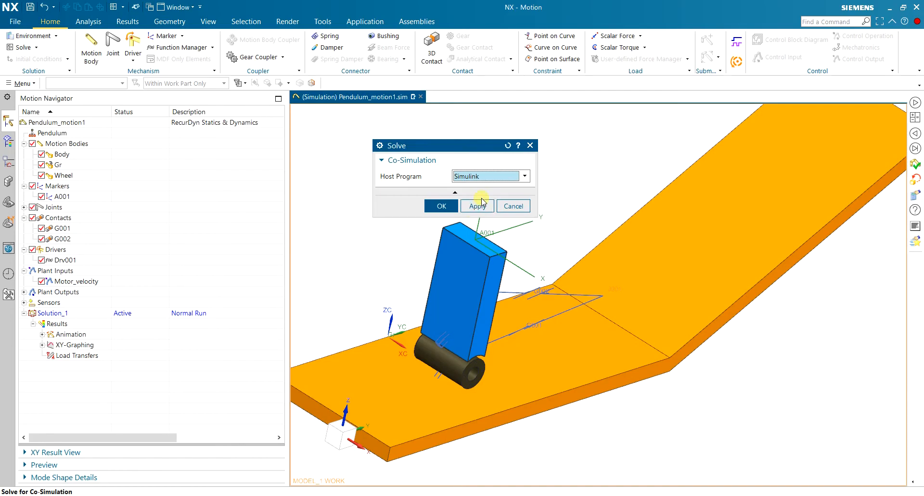
# Apply the co-simulation solve with Simulink as the host program.
pyautogui.moveTo(473, 146); pyautogui.dragTo(402, 121)
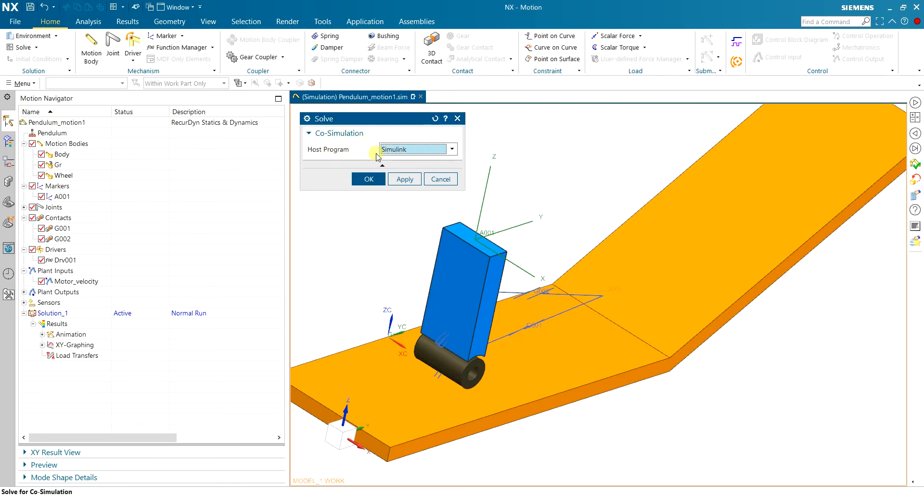
pyautogui.click(402, 180)
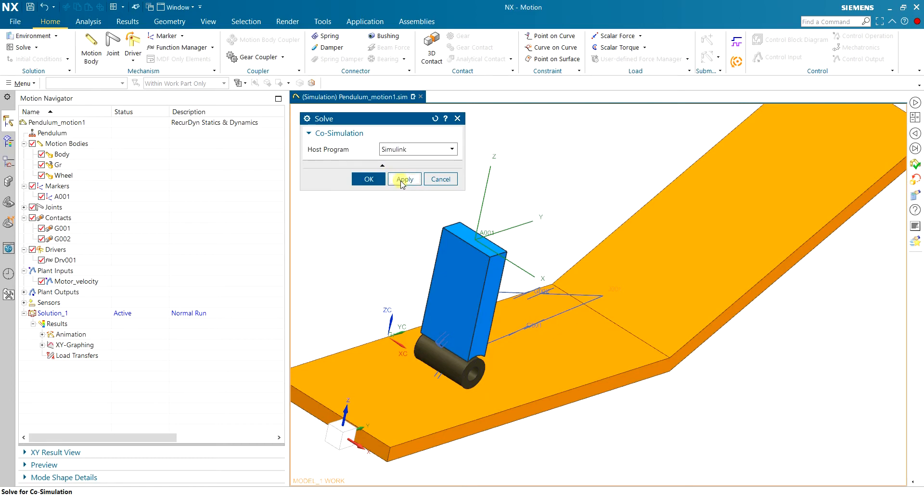
# Switch to MATLAB and sort the C:\temp files by date modified, newest first, to locate the generated Plant and PlantIO scripts.
pyautogui.click(644, 495)
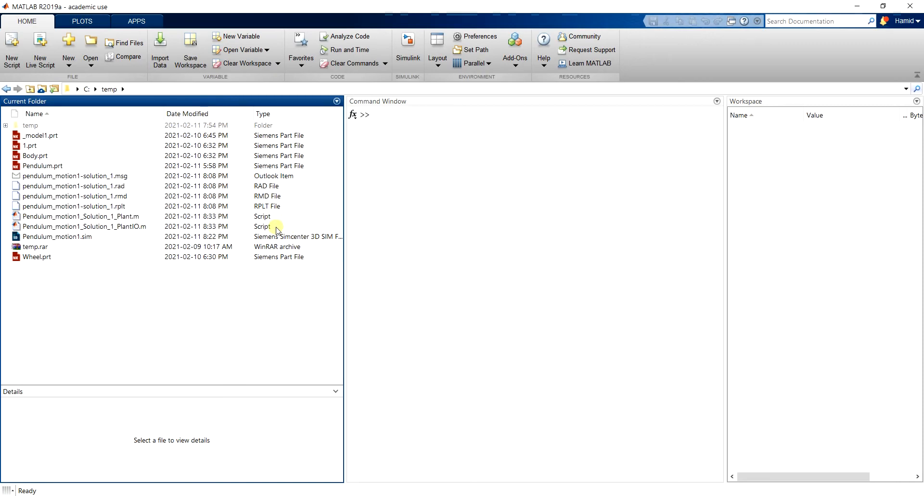
pyautogui.click(95, 228)
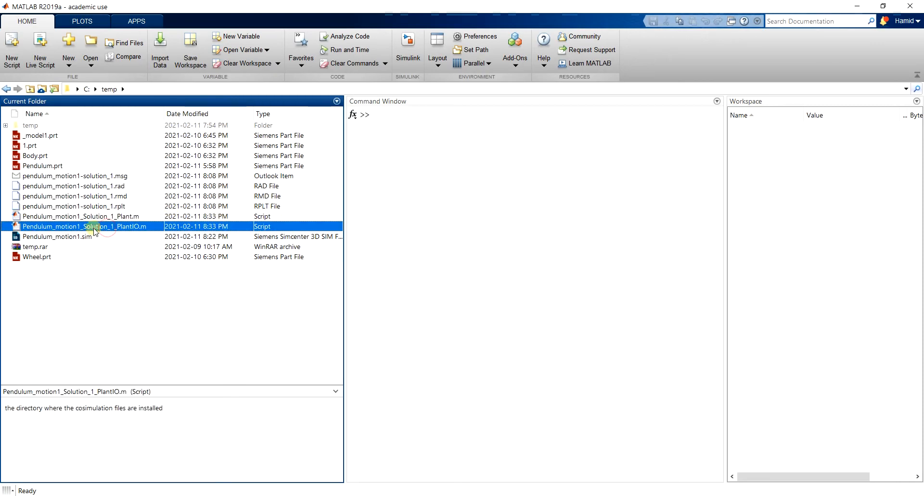
pyautogui.keyDown('shift'); pyautogui.click(118, 216); pyautogui.keyUp('shift')
pyautogui.click(200, 113)
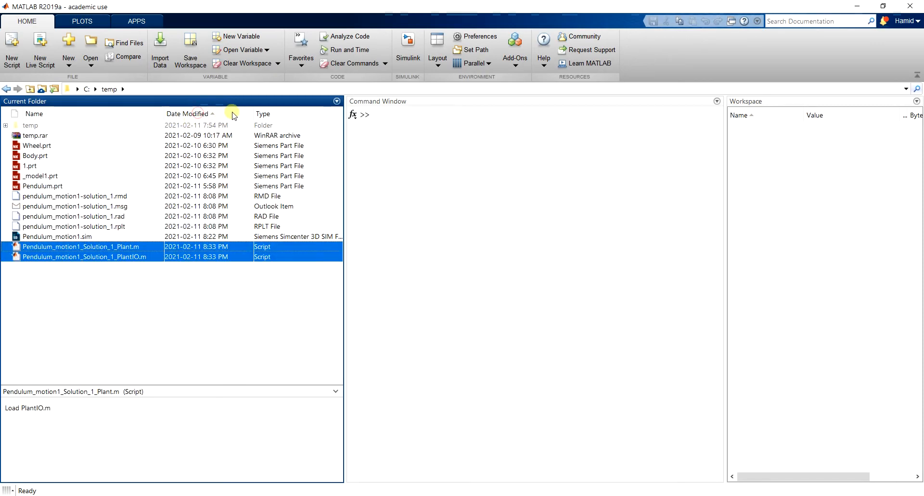
pyautogui.click(211, 114)
pyautogui.click(77, 166)
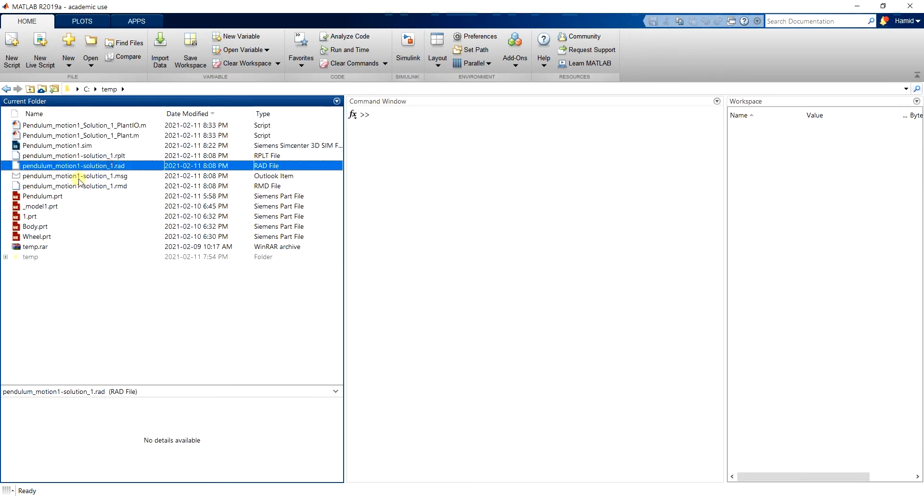
pyautogui.click(138, 125)
pyautogui.click(135, 136)
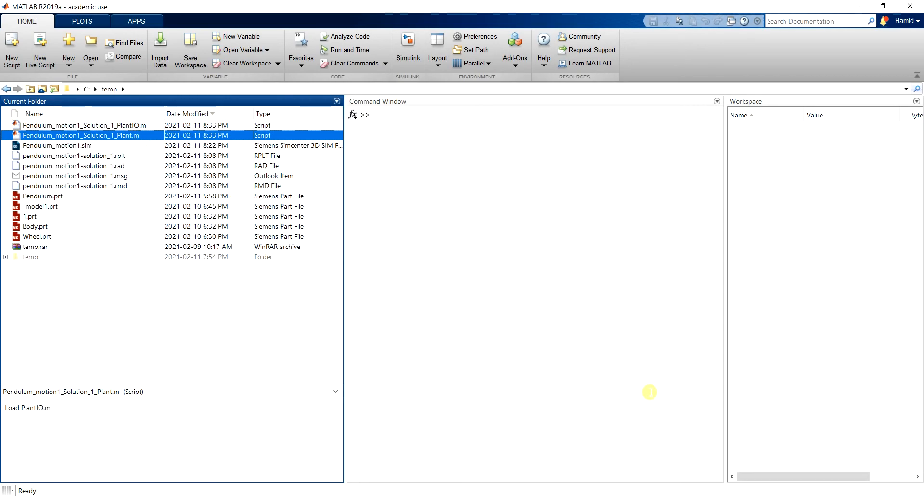
pyautogui.click(133, 126)
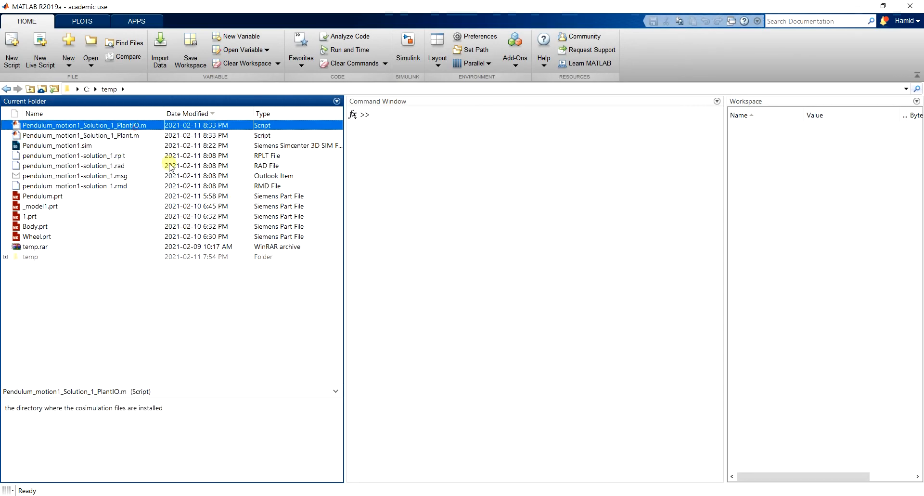
# Open Pendulum_motion1_Solution_1_PlantIO.m and examine its plant outputs, control time step and remaining code.
pyautogui.doubleClick(140, 126)
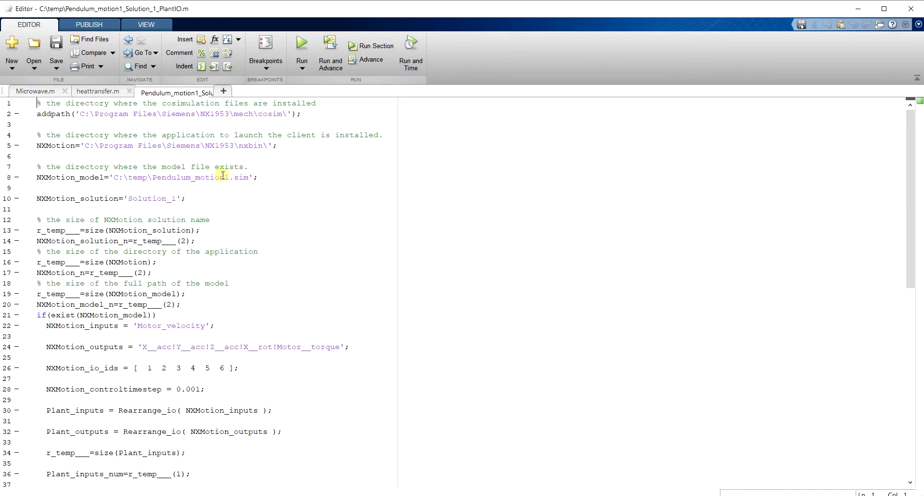
pyautogui.scroll(-5, 385, 235)
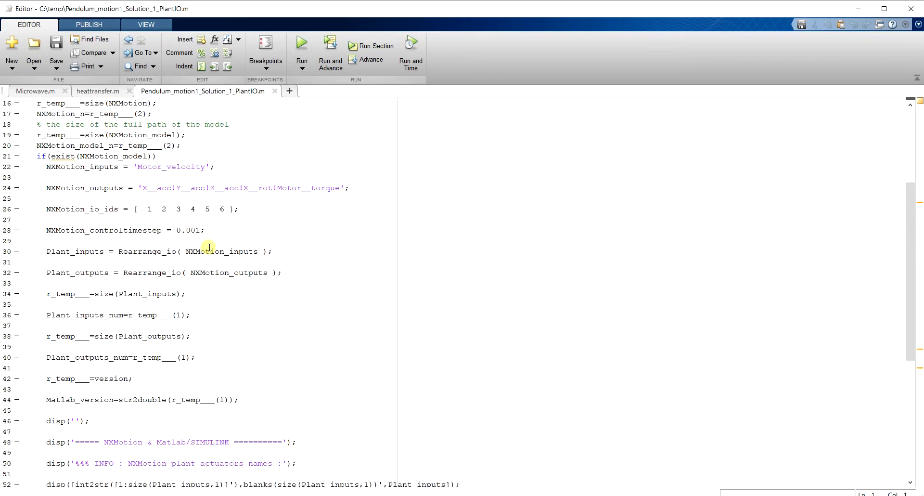
pyautogui.moveTo(177, 230); pyautogui.dragTo(206, 230)
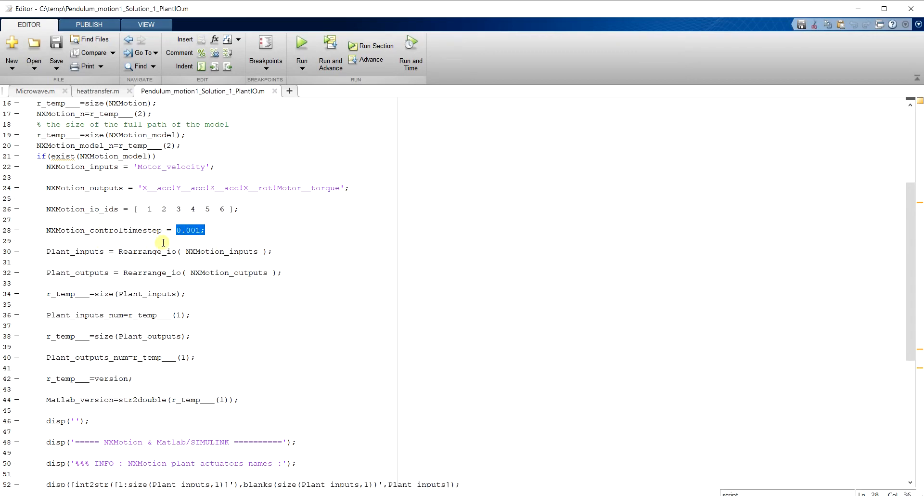
pyautogui.moveTo(141, 189); pyautogui.dragTo(339, 188)
pyautogui.click(247, 236)
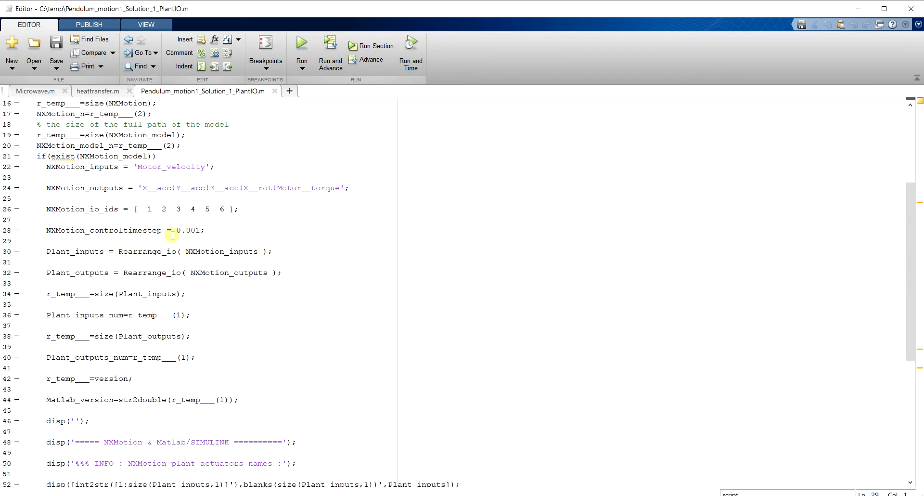
pyautogui.moveTo(177, 230); pyautogui.dragTo(200, 231)
pyautogui.scroll(-4, 242, 256)
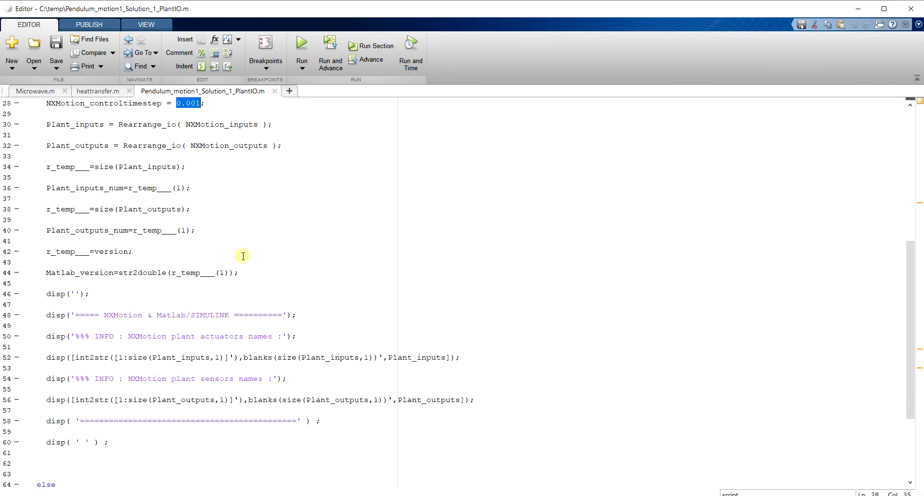
pyautogui.scroll(9, 246, 254)
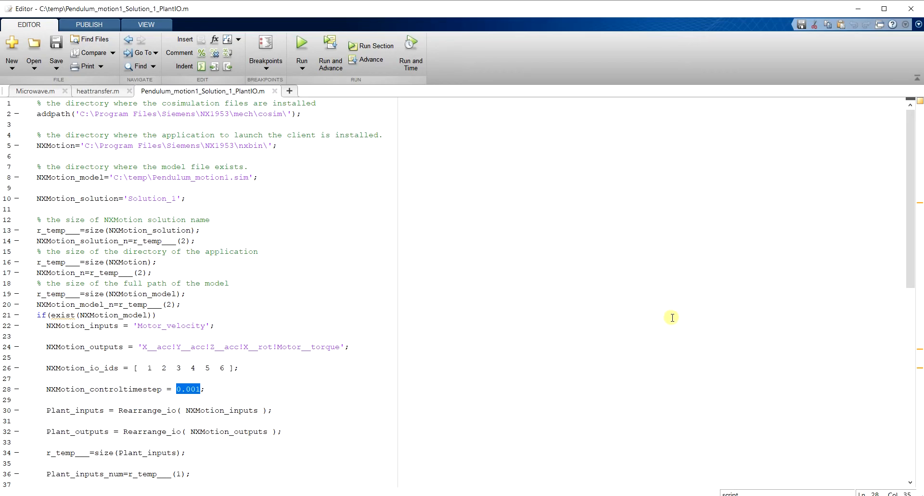
# Open Pendulum_motion1_Solution_1_Plant.m and uncomment the set_param MaskInitialization line.
pyautogui.click(683, 495)
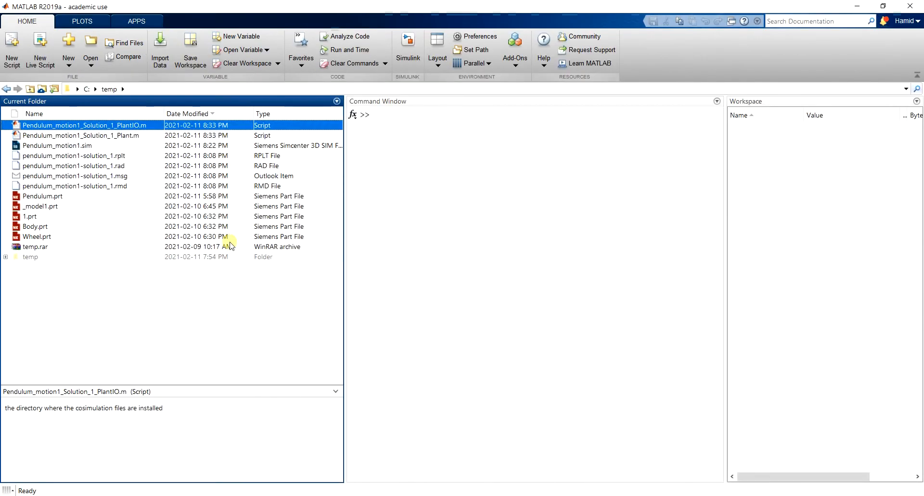
pyautogui.doubleClick(126, 137)
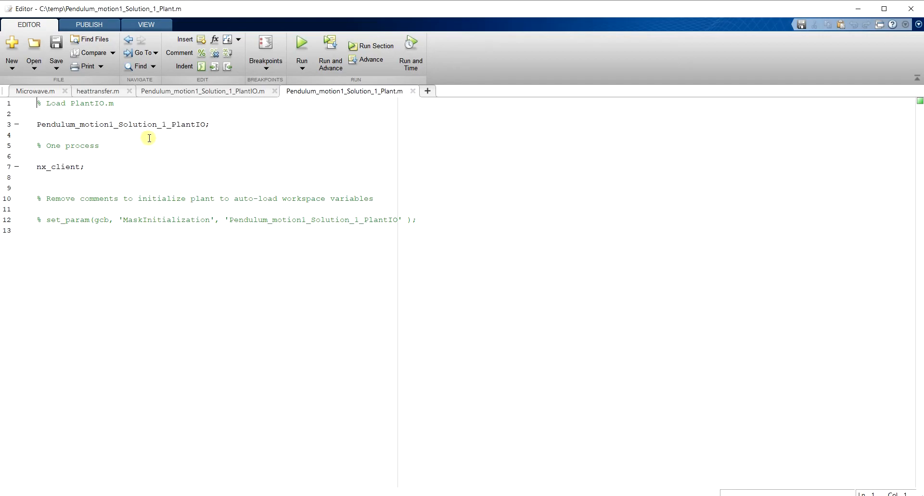
pyautogui.click(105, 124)
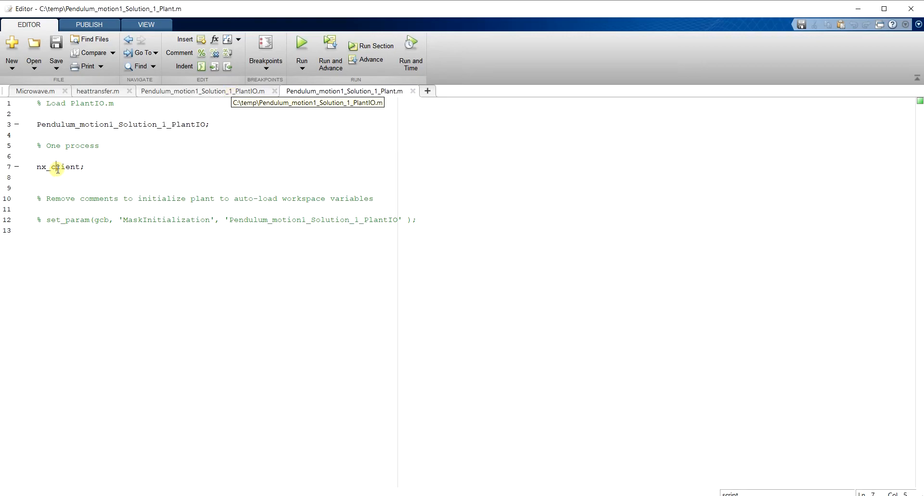
pyautogui.moveTo(45, 223); pyautogui.dragTo(37, 221)
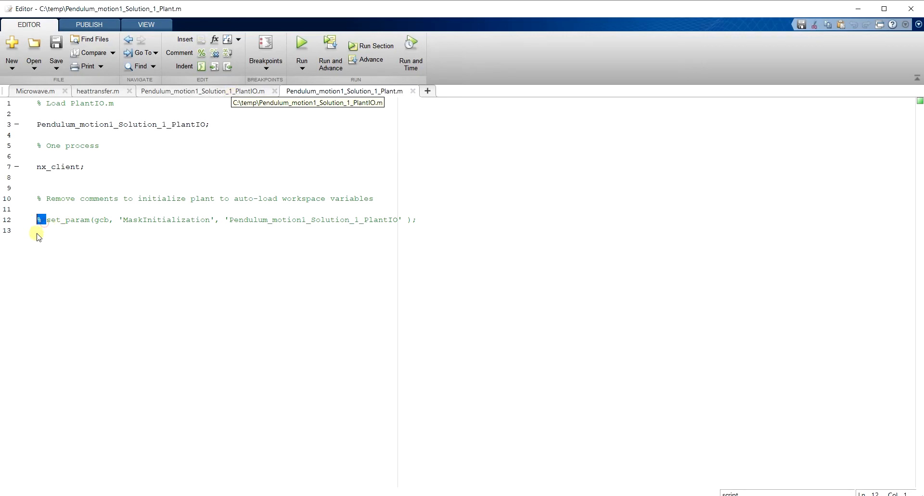
pyautogui.press('Delete')
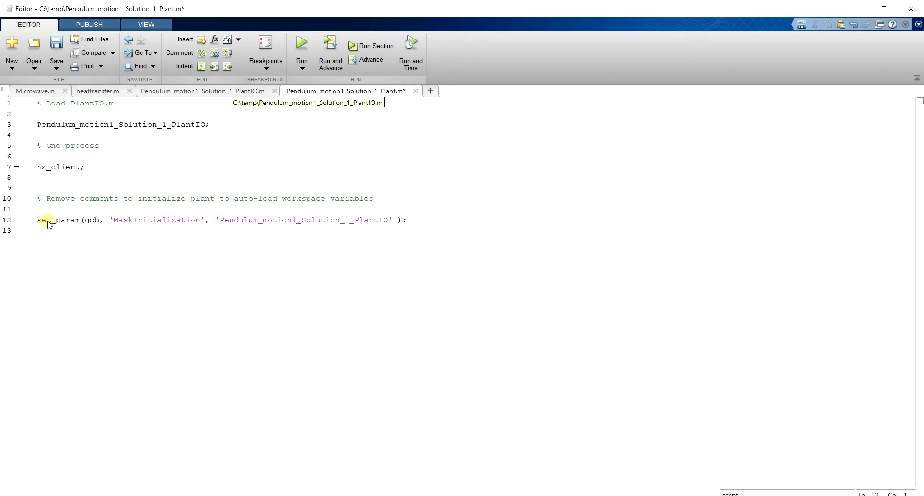
# Review the comment about auto-loading workspace variables and run the Pendulum_motion1_Solution_1_Plant.m script.
pyautogui.moveTo(55, 199); pyautogui.dragTo(351, 198)
pyautogui.click(350, 199)
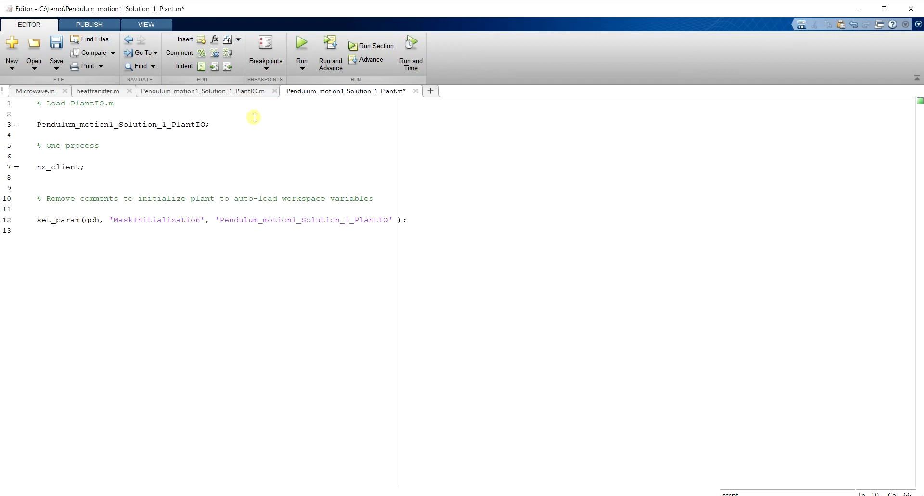
pyautogui.click(301, 42)
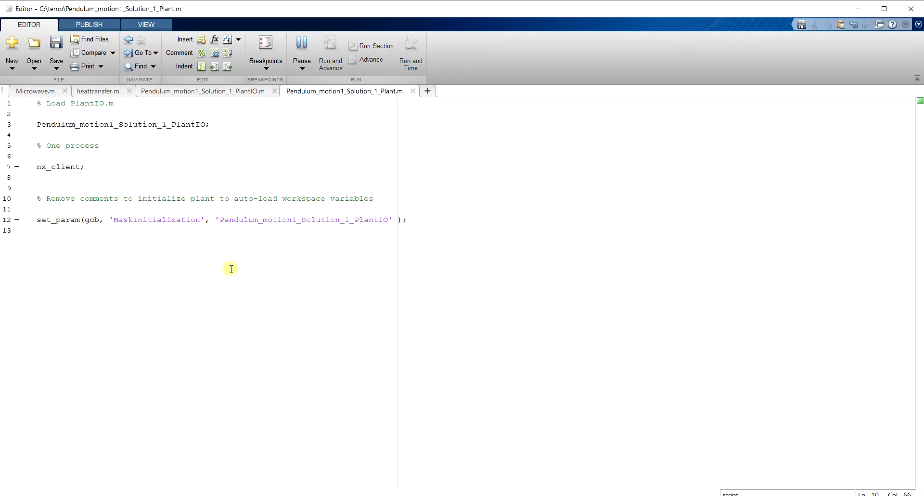
# Switch to MATLAB and examine the generated NXMotion Plant Block's internal inputs, dynamic model and outputs, then return to the library's top level.
pyautogui.click(654, 495)
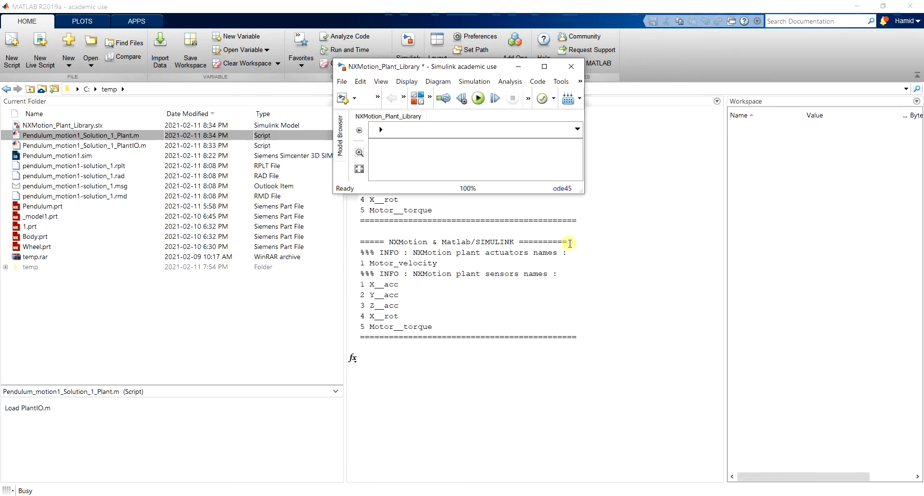
pyautogui.moveTo(580, 194); pyautogui.dragTo(649, 256)
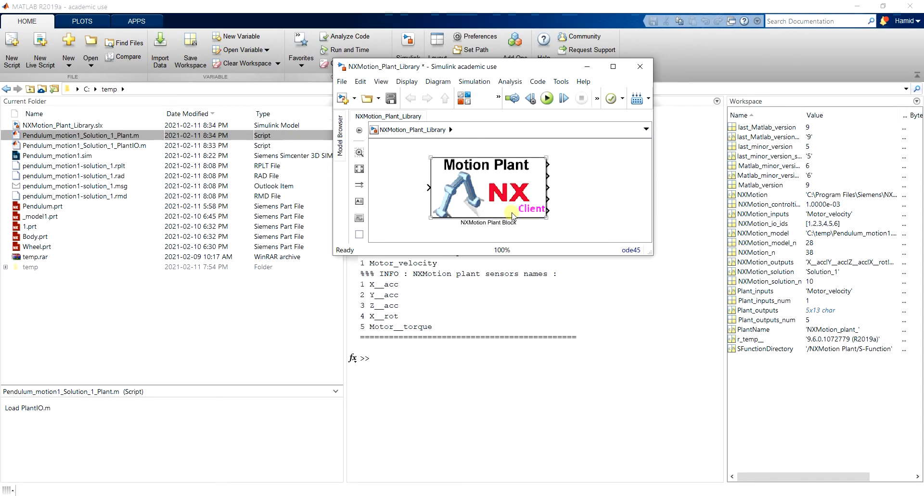
pyautogui.doubleClick(520, 179)
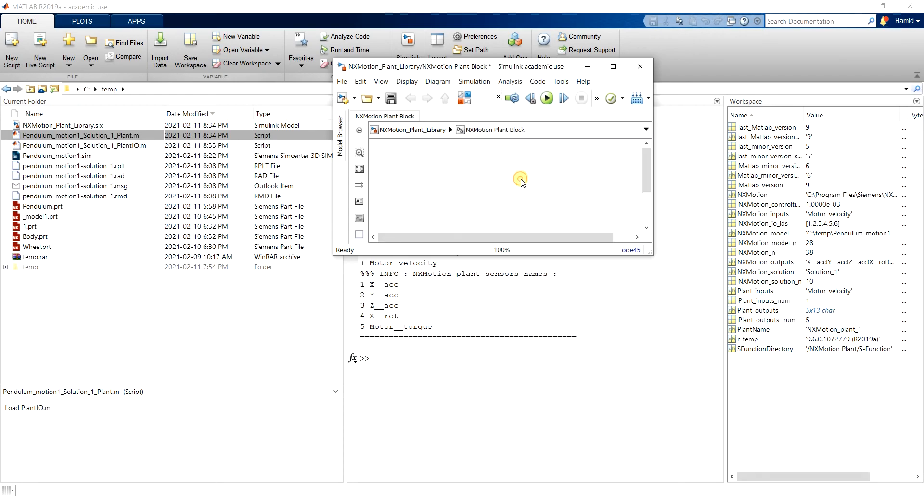
pyautogui.moveTo(650, 253); pyautogui.dragTo(811, 408)
pyautogui.press('space')
pyautogui.click(538, 264)
pyautogui.click(441, 289)
pyautogui.click(713, 292)
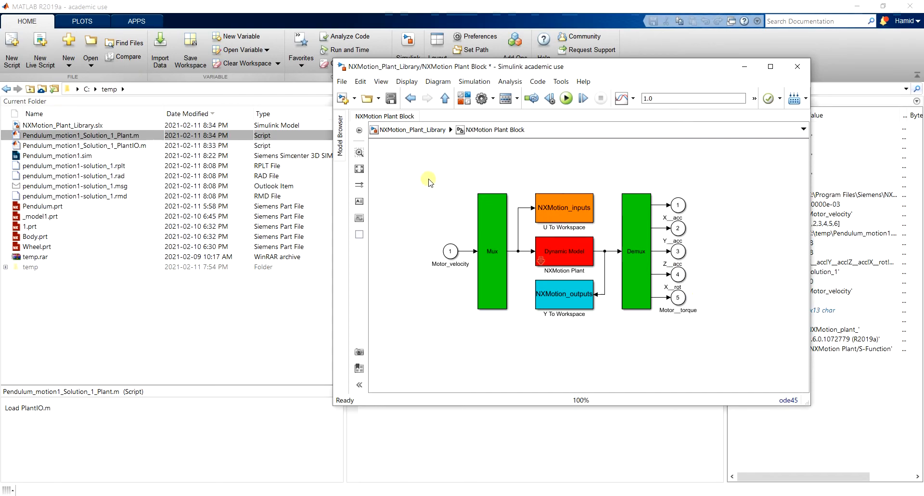
pyautogui.click(444, 98)
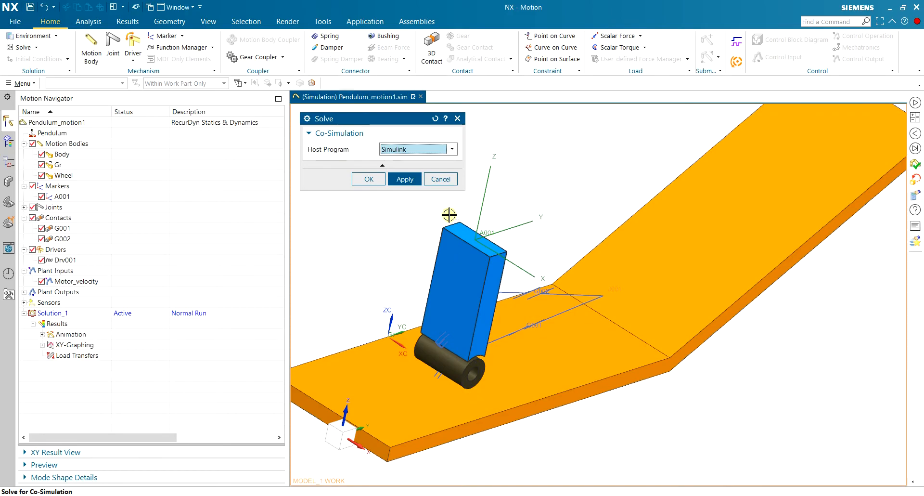
# Cancel the co-simulation Solve dialog in NX and switch back to the Simulink plant library.
pyautogui.click(441, 176)
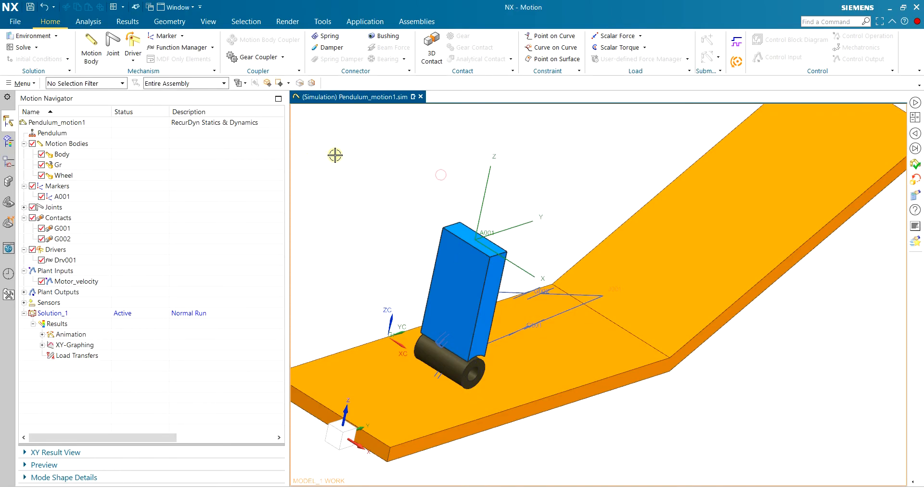
pyautogui.hotkey('alt', 'Tab')
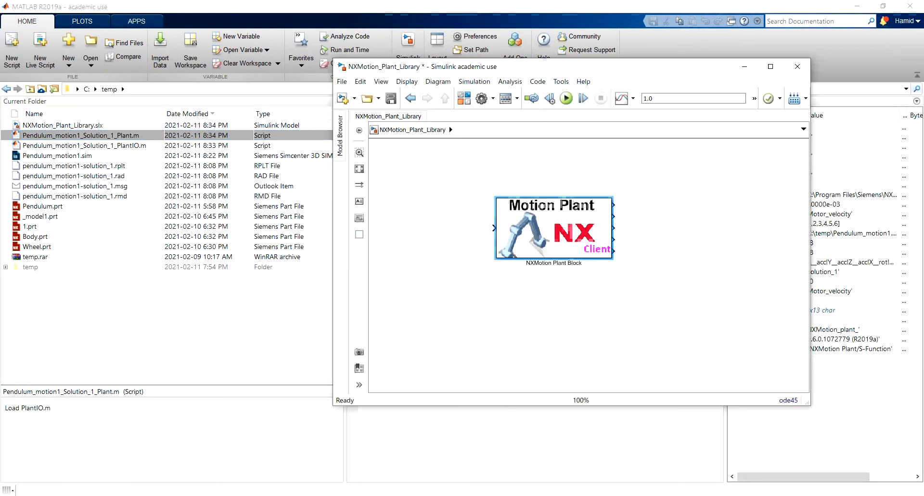
# Create a blank Simulink model and copy the NXMotion Plant Block from the library into it.
pyautogui.click(342, 81)
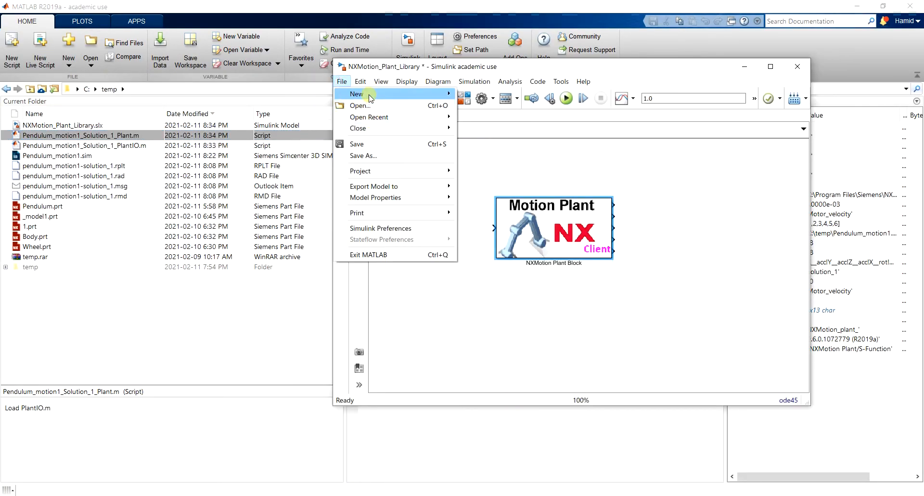
pyautogui.click(345, 87)
pyautogui.click(478, 95)
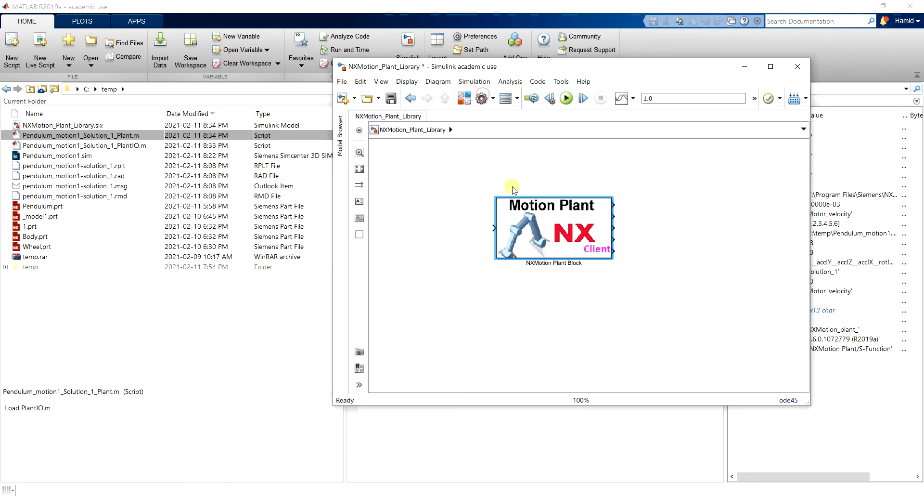
pyautogui.click(636, 179)
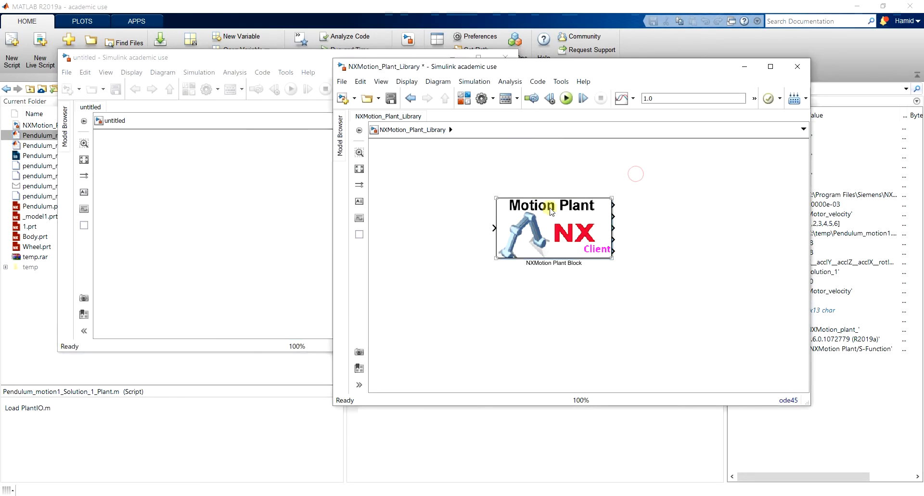
pyautogui.moveTo(556, 67); pyautogui.dragTo(601, 57)
pyautogui.click(601, 230)
pyautogui.moveTo(602, 231); pyautogui.dragTo(237, 218)
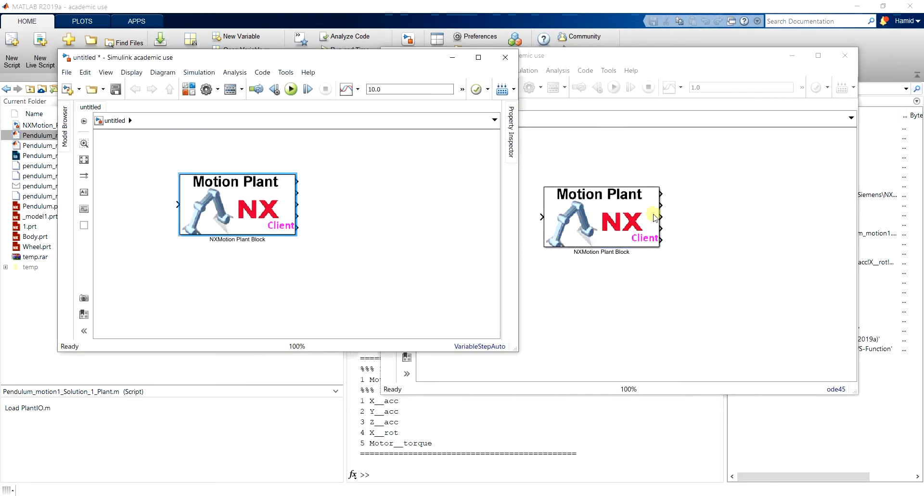
# Close the NXMotion_Plant_Library window and reposition the new model's window and its plant block.
pyautogui.click(813, 200)
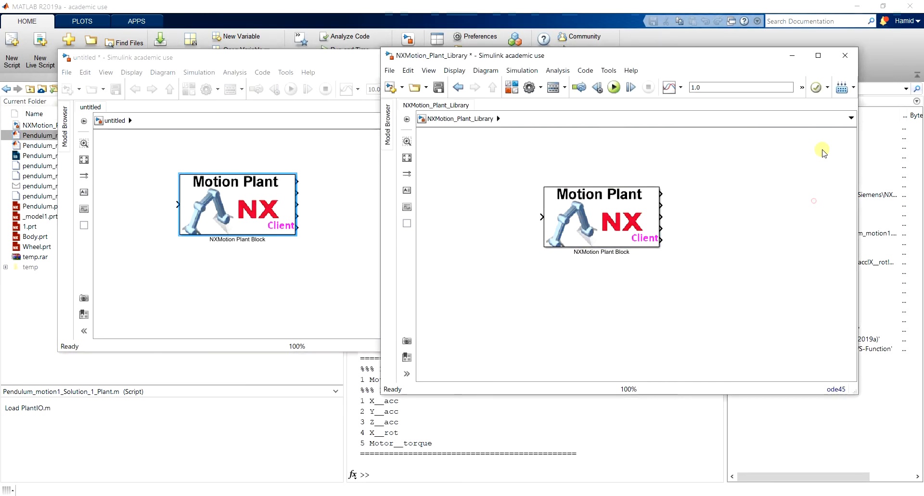
pyautogui.click(844, 55)
pyautogui.click(480, 261)
pyautogui.moveTo(356, 57); pyautogui.dragTo(675, 106)
pyautogui.moveTo(578, 229); pyautogui.dragTo(611, 250)
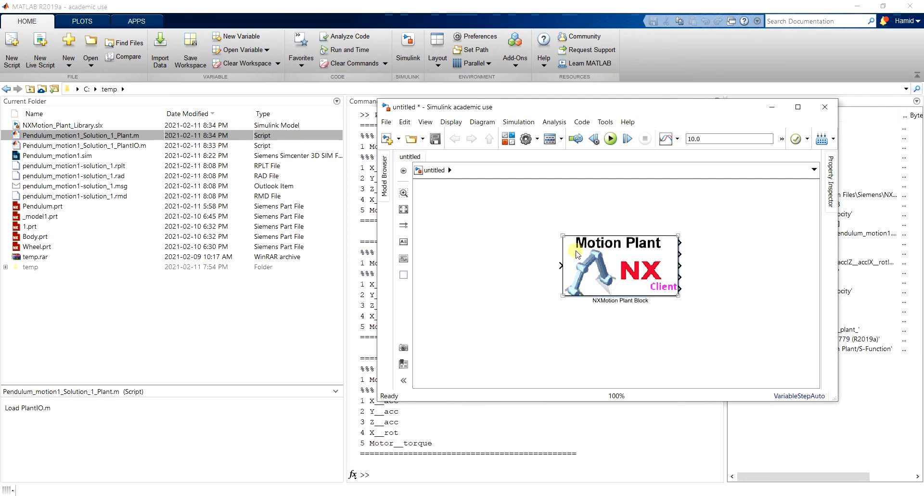
# Add a Constant block to the model and align it with the plant block's input.
pyautogui.click(547, 249)
pyautogui.moveTo(541, 107); pyautogui.dragTo(522, 107)
pyautogui.doubleClick(505, 275)
pyautogui.write('con')
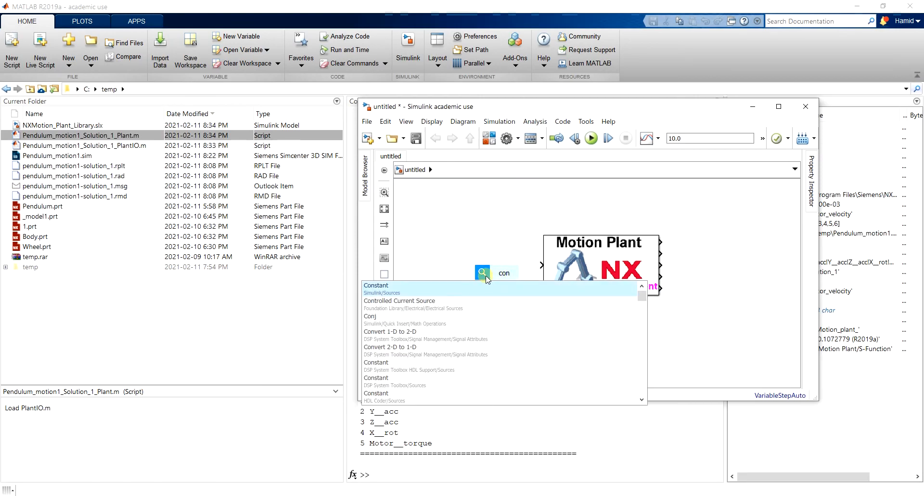
pyautogui.press('Return')
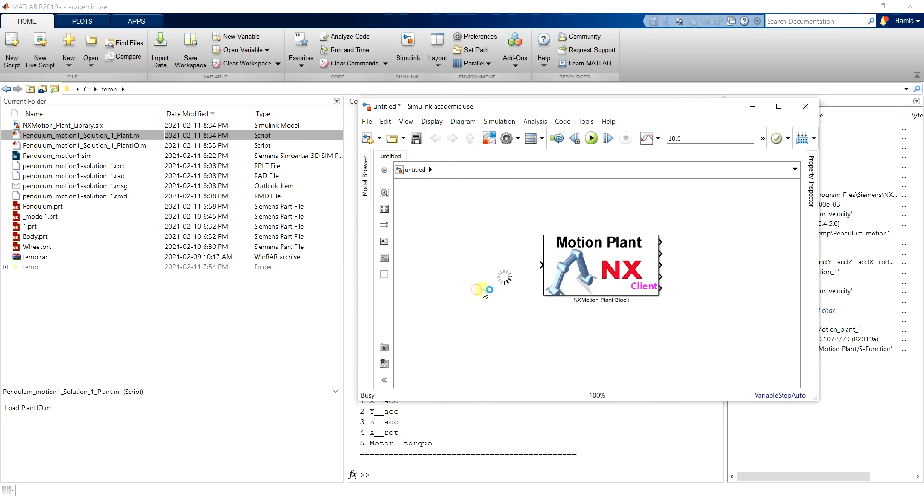
pyautogui.click(501, 279)
pyautogui.moveTo(503, 280); pyautogui.dragTo(472, 267)
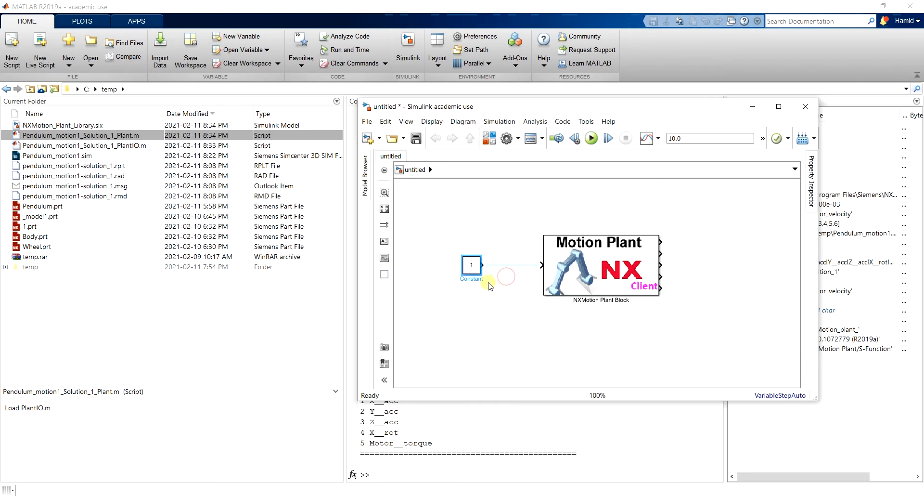
# Set the Constant block's value to 500 and connect its output to the plant block's input.
pyautogui.doubleClick(471, 266)
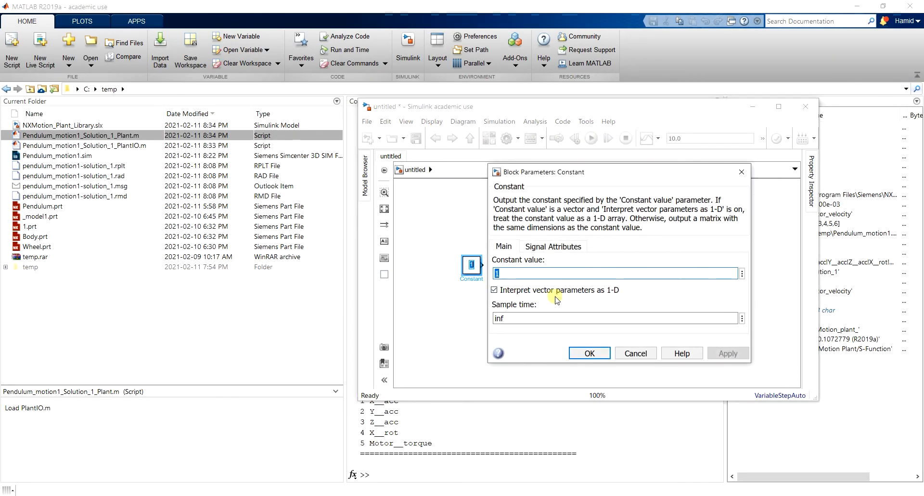
pyautogui.write('500')
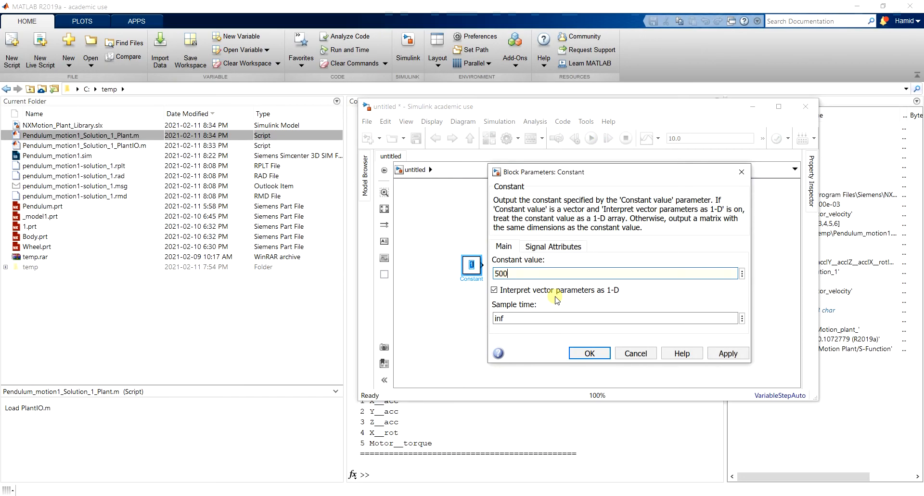
pyautogui.click(590, 353)
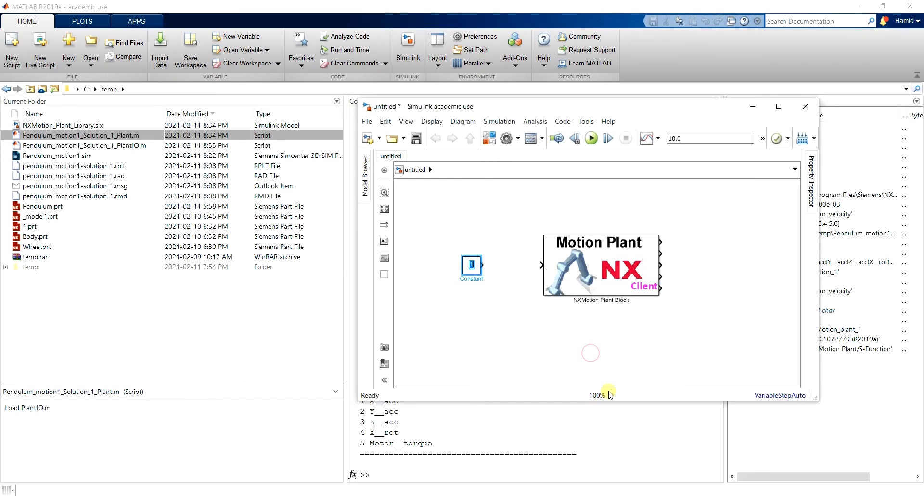
pyautogui.click(496, 280)
pyautogui.moveTo(487, 268); pyautogui.dragTo(541, 264)
pyautogui.click(619, 250)
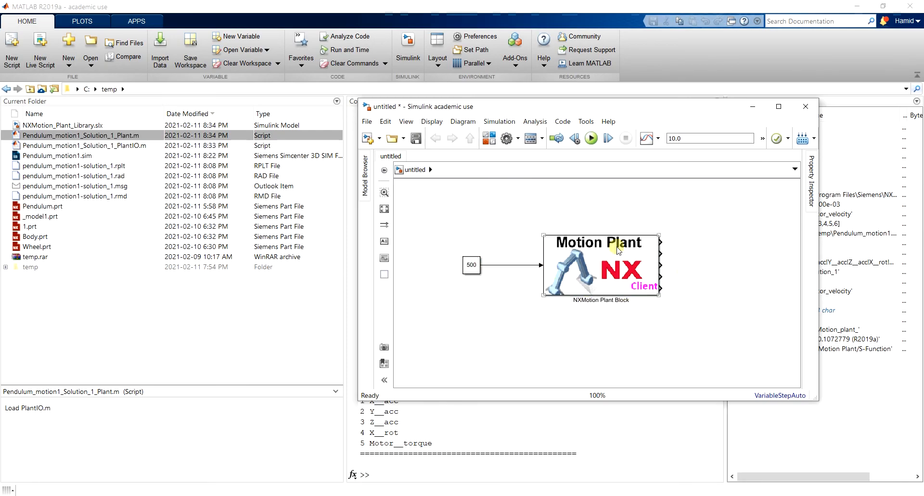
# Add a Scope block with 5 input ports on the output side of the plant block.
pyautogui.click(750, 252)
pyautogui.doubleClick(730, 266)
pyautogui.write('sco')
pyautogui.click(731, 266)
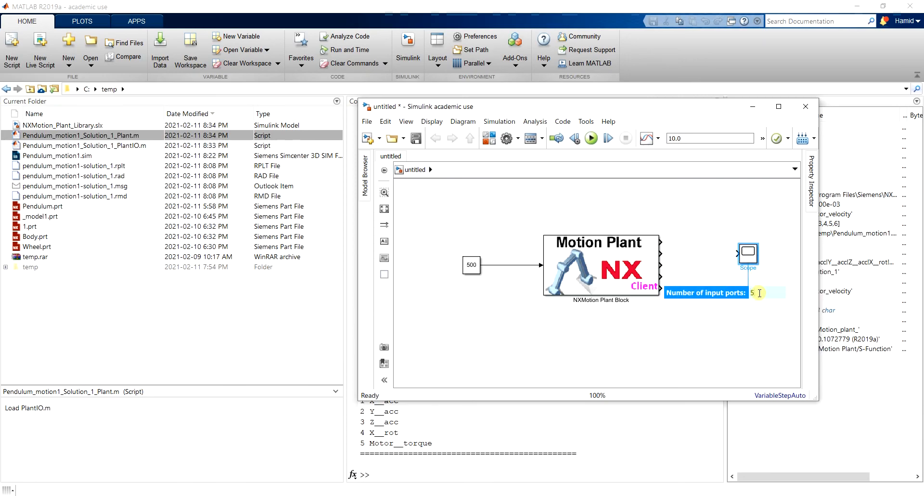
pyautogui.write('5')
pyautogui.press('Return')
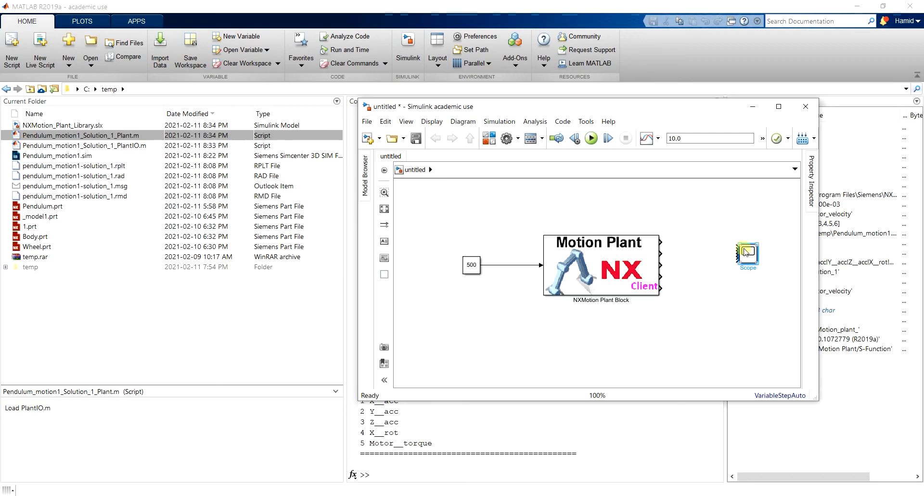
# Connect the plant block's five outputs in order to the Scope's five inputs.
pyautogui.scroll(3, 730, 258)
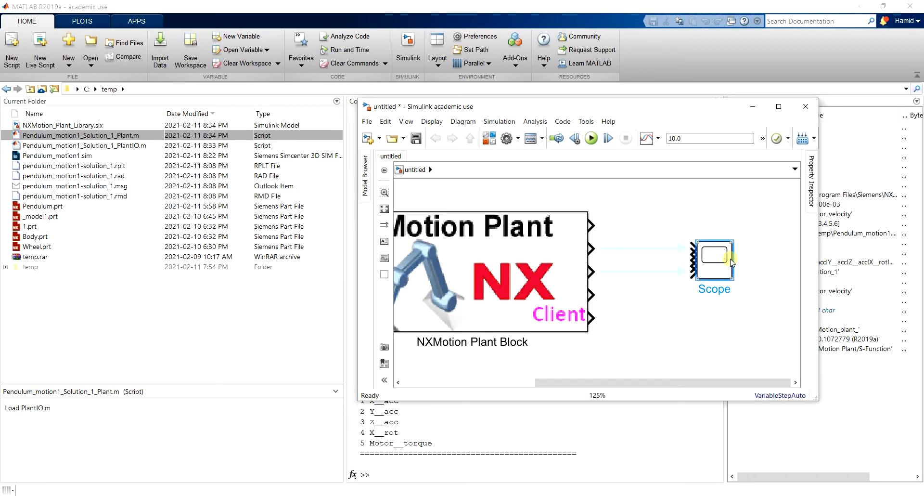
pyautogui.moveTo(592, 225); pyautogui.dragTo(691, 249)
pyautogui.moveTo(591, 248); pyautogui.dragTo(691, 254)
pyautogui.moveTo(591, 271); pyautogui.dragTo(691, 259)
pyautogui.moveTo(591, 294); pyautogui.dragTo(692, 265)
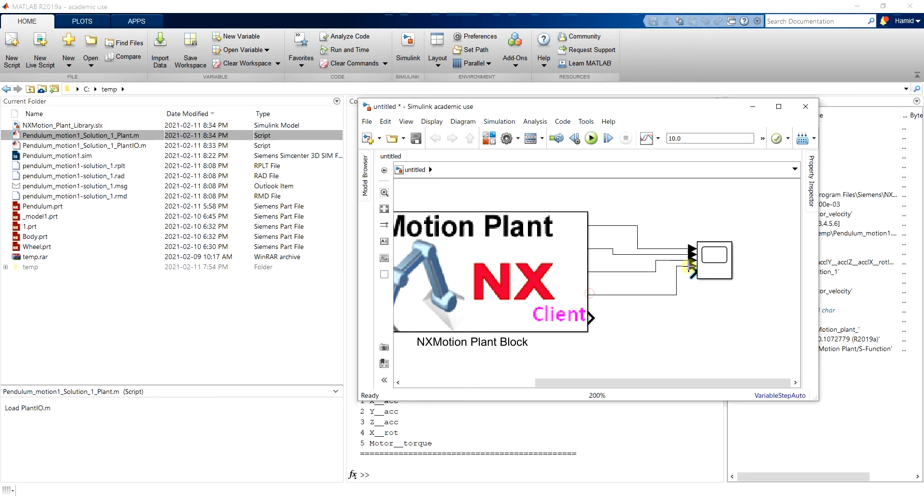
pyautogui.moveTo(597, 315); pyautogui.dragTo(651, 290)
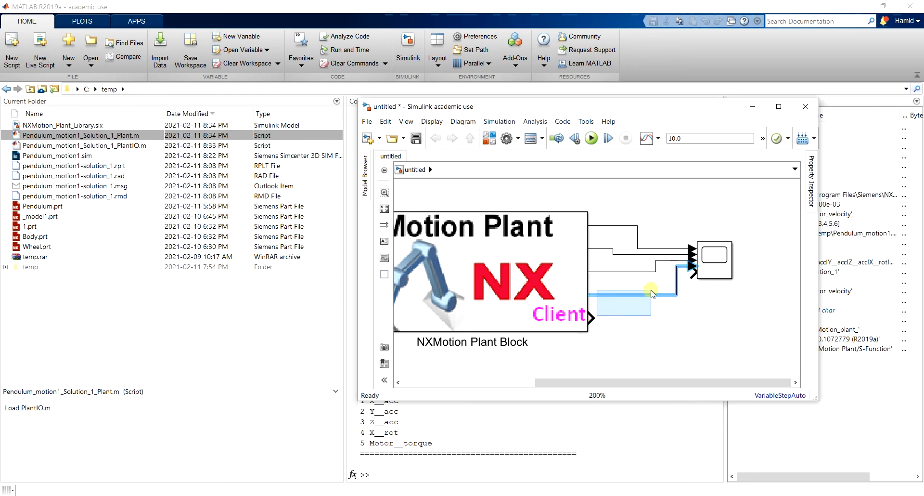
pyautogui.click(639, 326)
pyautogui.moveTo(591, 317); pyautogui.dragTo(692, 278)
pyautogui.scroll(-4, 693, 278)
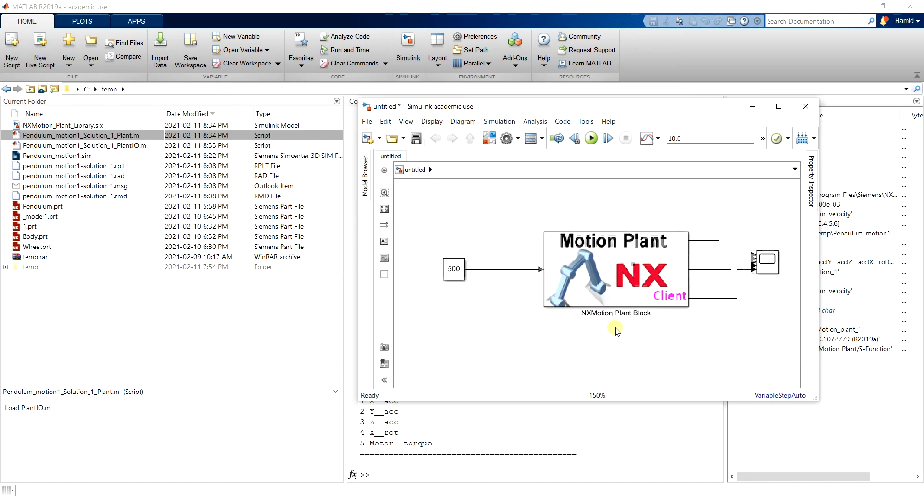
# Set the Simulink model's simulation stop time to 5.
pyautogui.scroll(1, 658, 312)
pyautogui.click(683, 139)
pyautogui.doubleClick(697, 138)
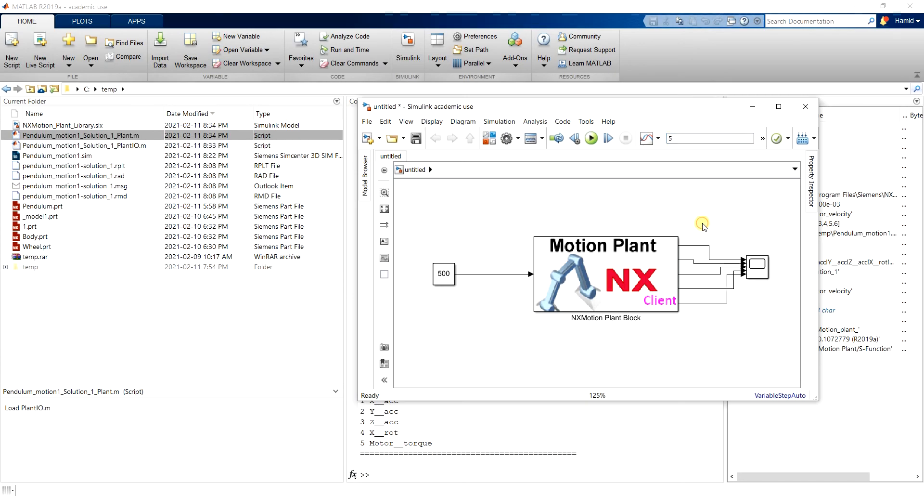
# Switch to NX and save the Pendulum_motion1 simulation.
pyautogui.click(547, 495)
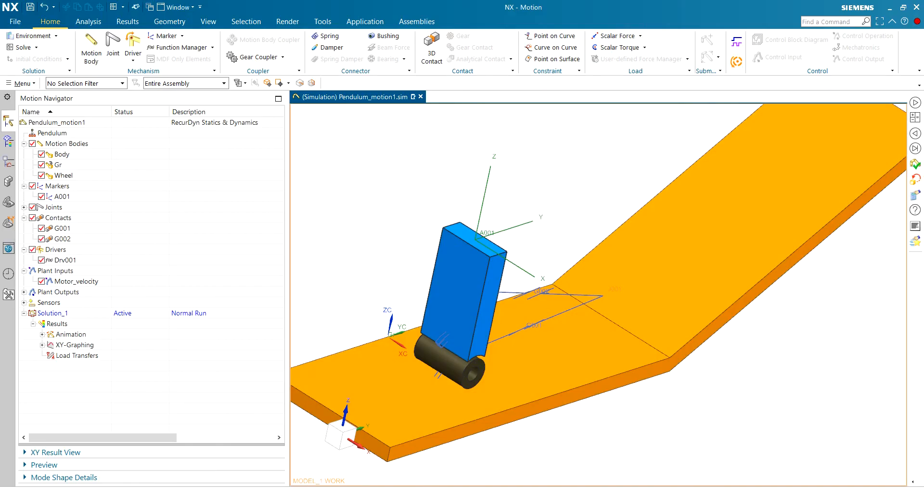
pyautogui.click(715, 493)
pyautogui.hotkey('ctrl', 's')
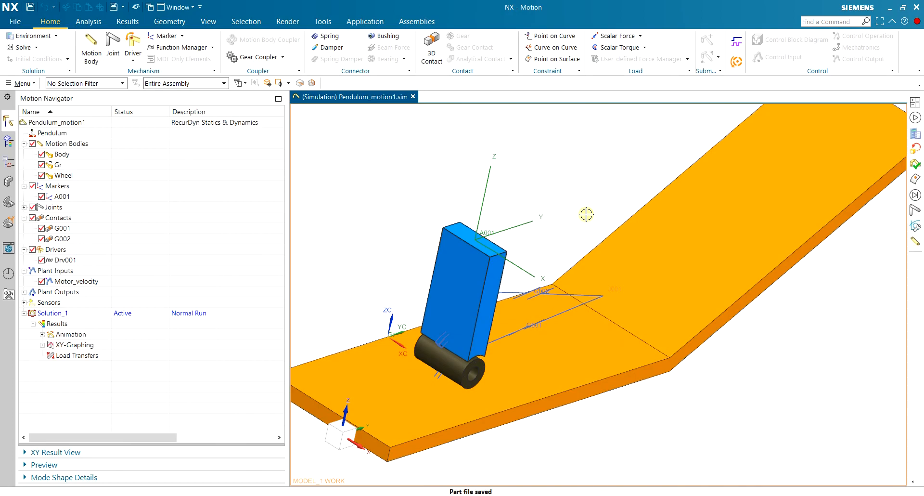
# Run the co-simulation from the Simulink model and close the nx_motion_cosimulation_message.txt file that opens in Notepad.
pyautogui.click(411, 495)
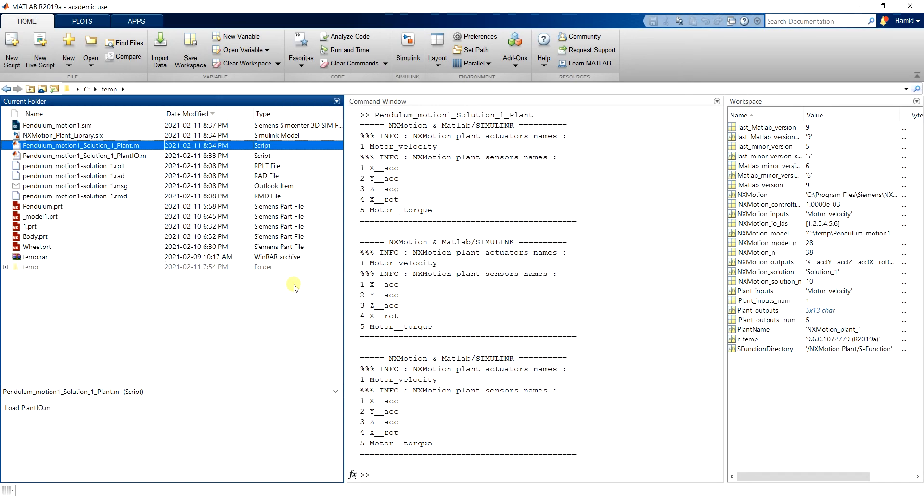
pyautogui.hotkey('alt', 'Tab')
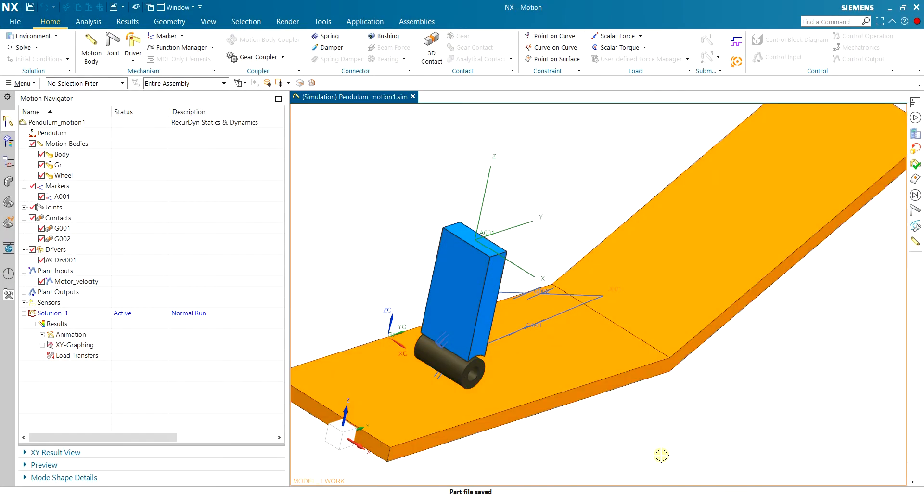
pyautogui.hotkey('alt', 'Tab')
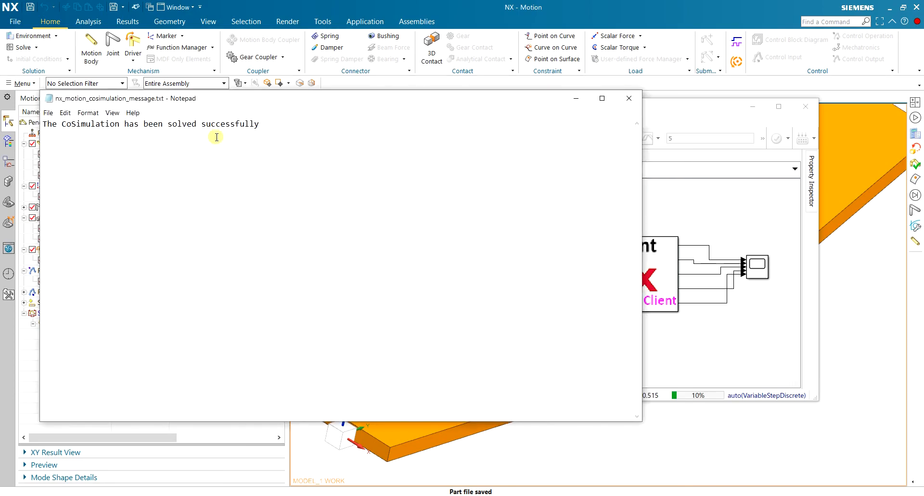
pyautogui.click(627, 99)
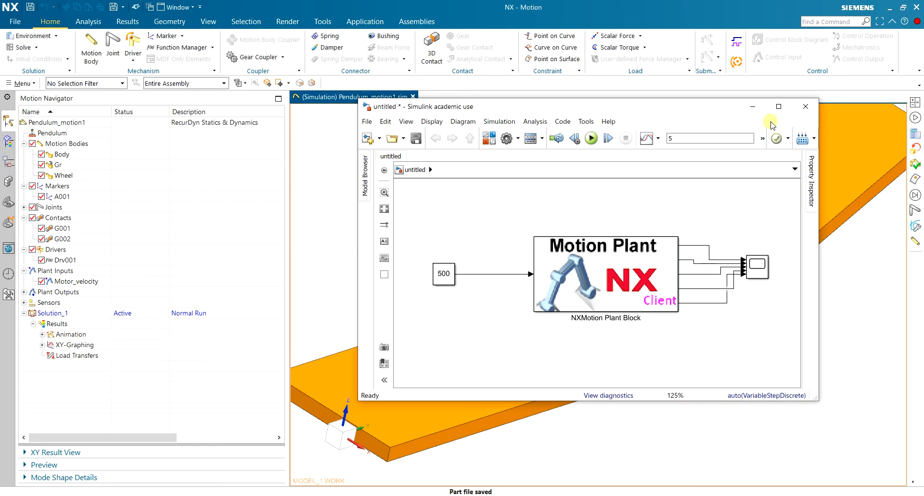
# Minimize the Simulink model and play the solved motion animation in NX.
pyautogui.click(750, 107)
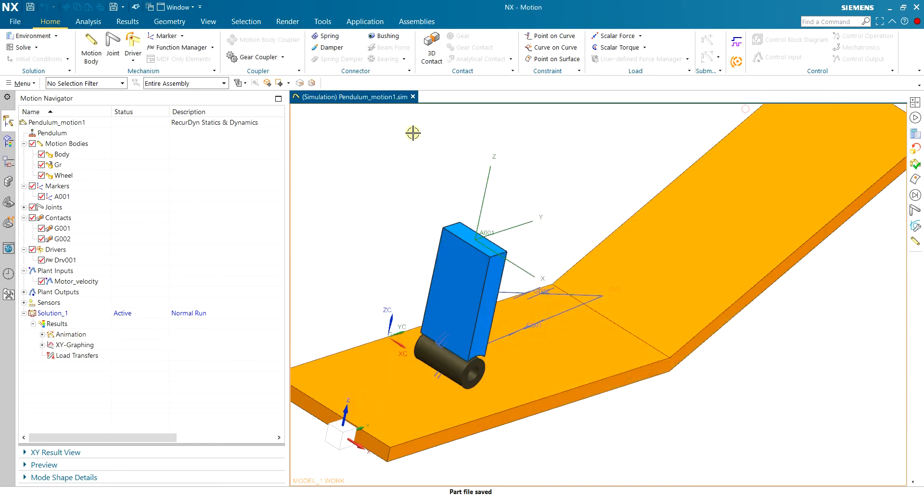
pyautogui.click(128, 24)
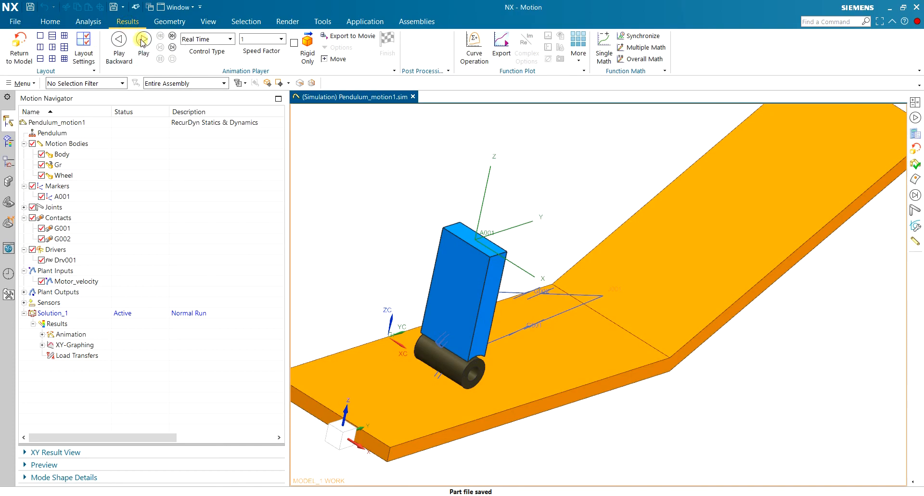
pyautogui.click(144, 40)
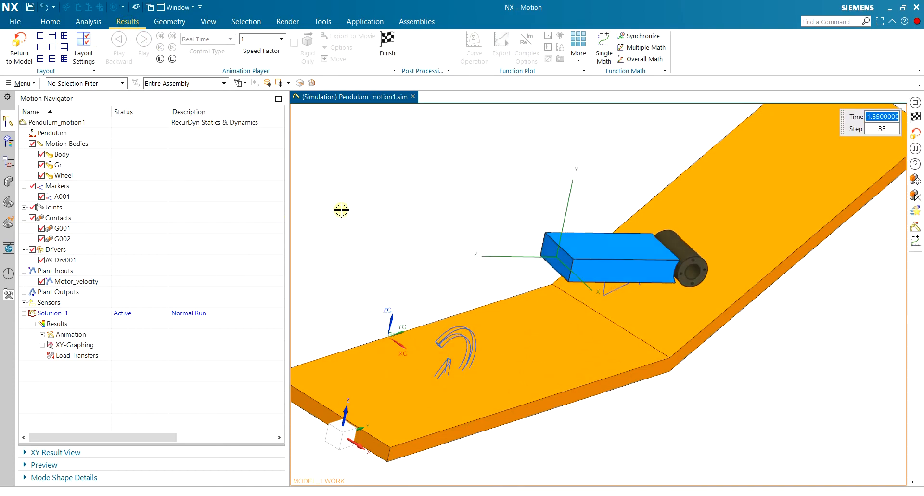
pyautogui.scroll(-2, 345, 210)
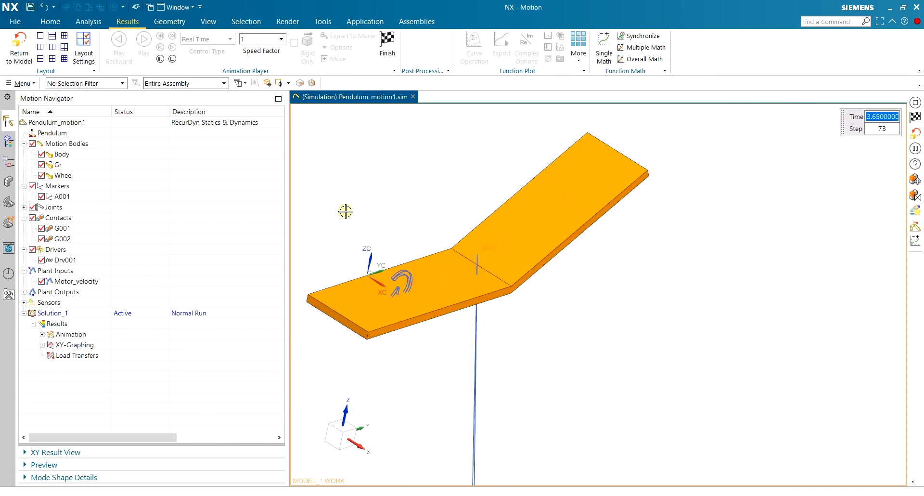
pyautogui.scroll(3, 351, 211)
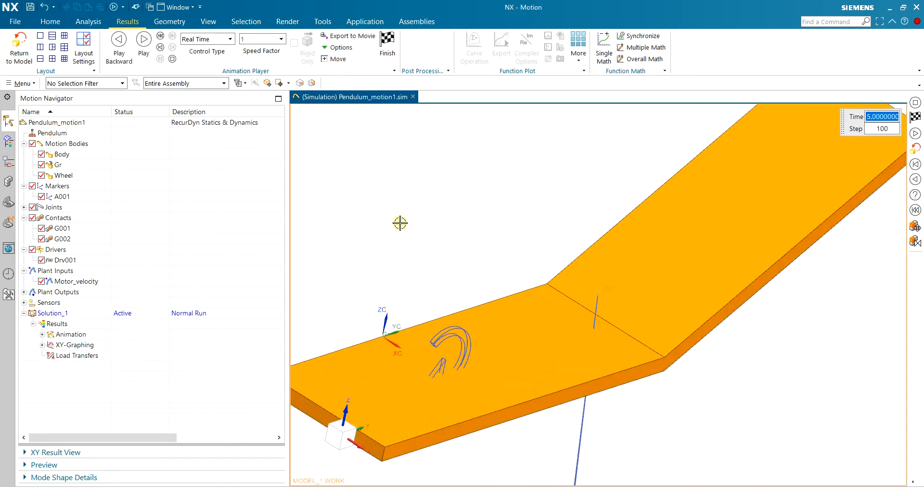
pyautogui.scroll(-4, 420, 218)
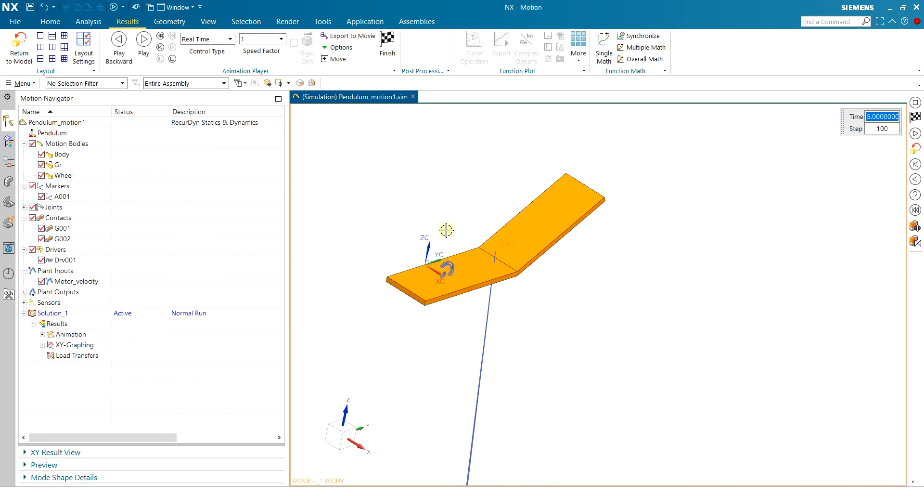
pyautogui.scroll(2, 457, 164)
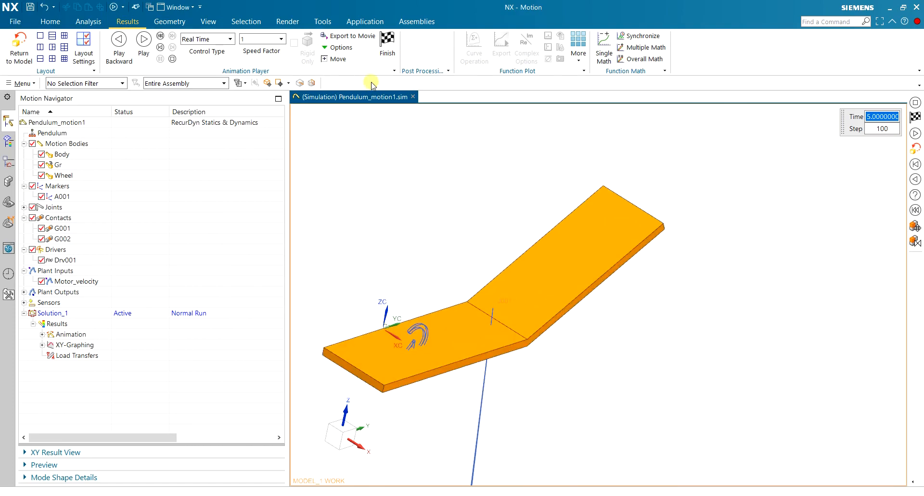
# Switch to the Simulink model, open the Scope block's plot and enlarge its window to examine the plant output curves.
pyautogui.click(730, 493)
pyautogui.click(765, 268)
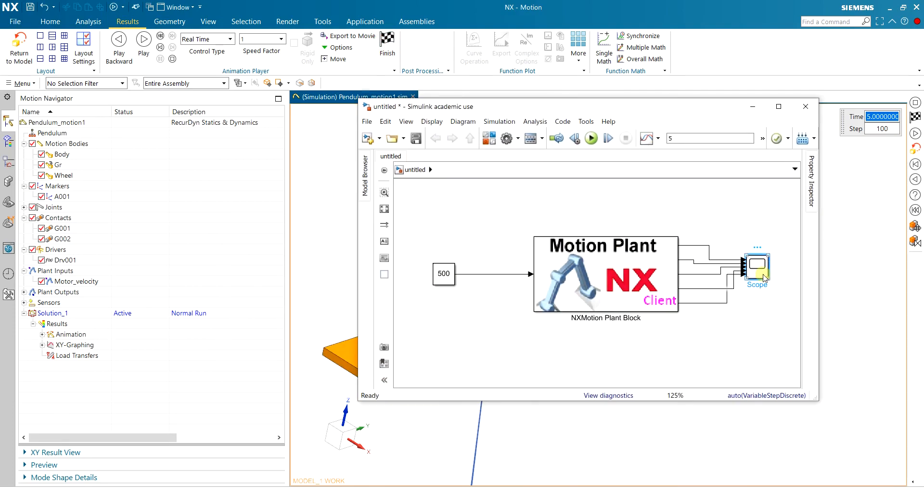
pyautogui.doubleClick(769, 278)
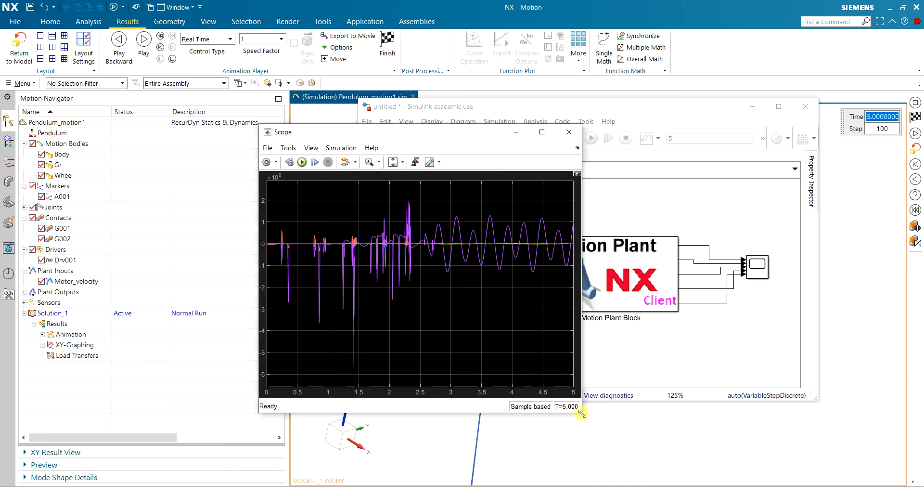
pyautogui.moveTo(581, 413); pyautogui.dragTo(753, 470)
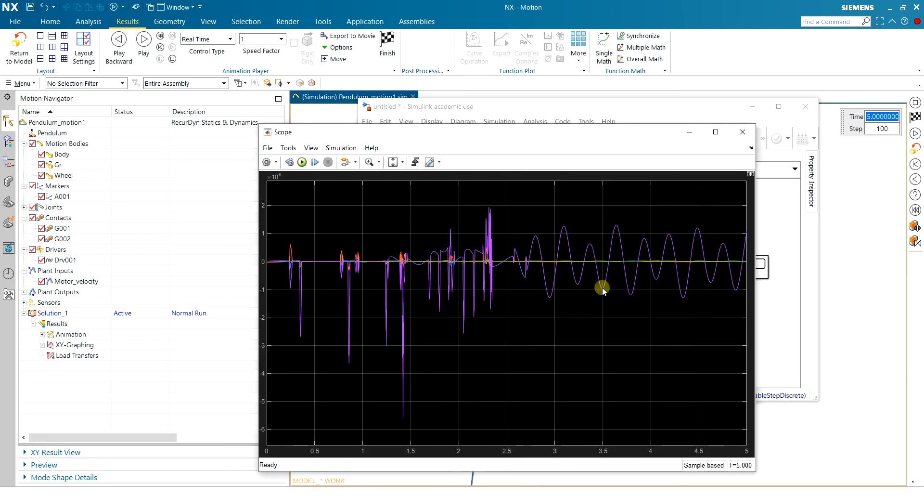